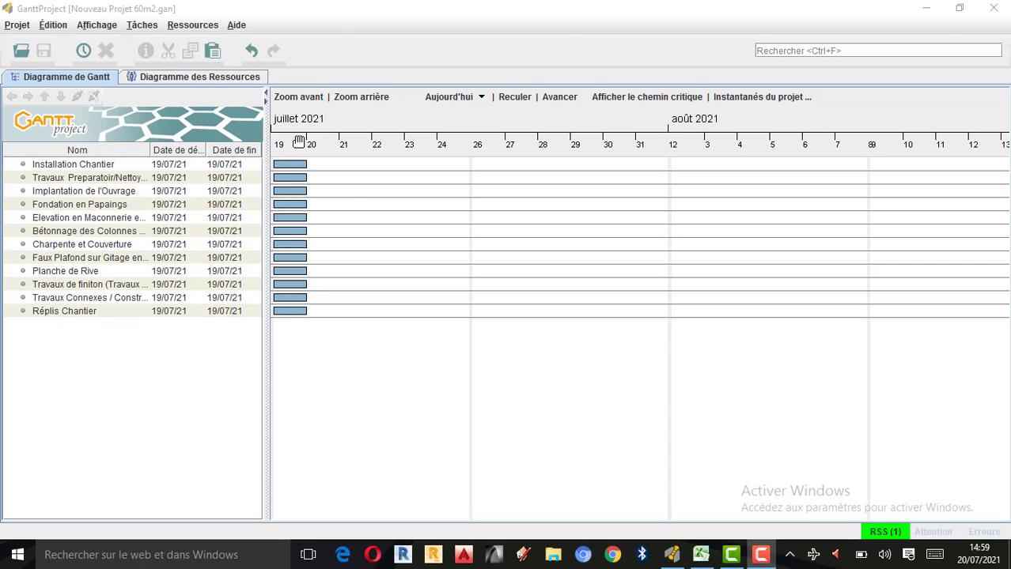
# Compare the project's Gantt task chart with its resource chart, examining the listed resources and their default roles
pyautogui.click(208, 80)
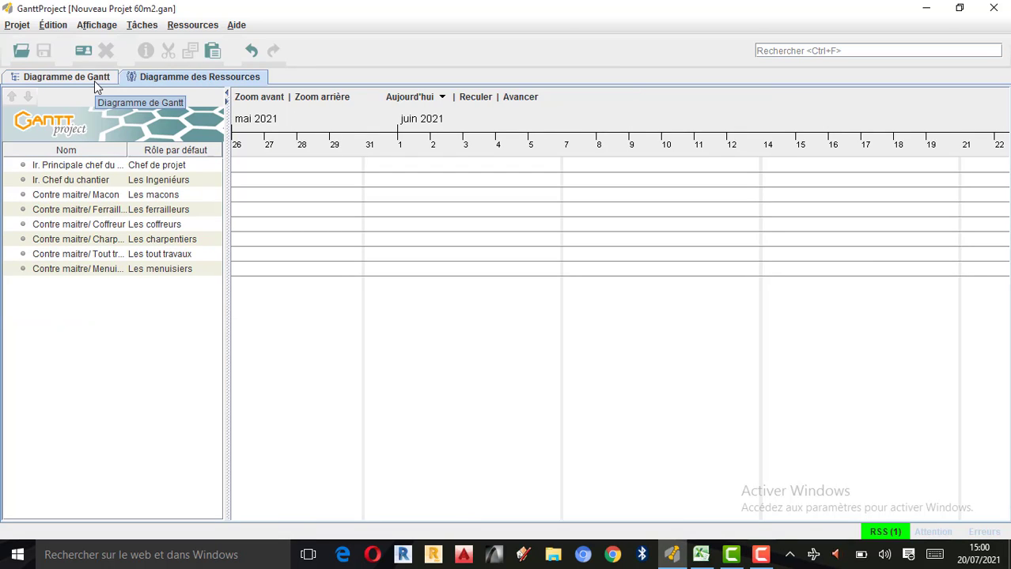
pyautogui.click(95, 81)
pyautogui.click(183, 79)
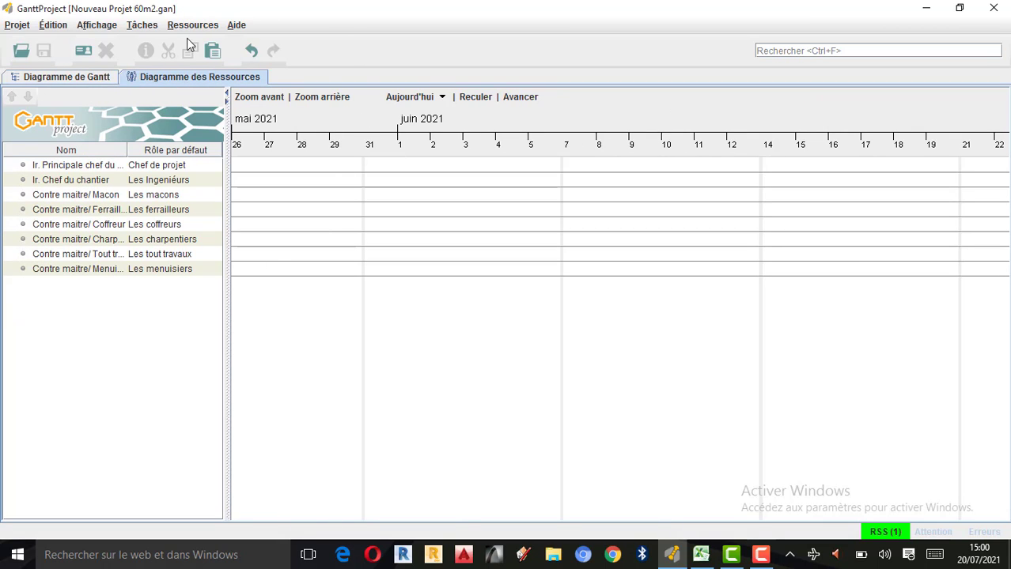
pyautogui.click(76, 79)
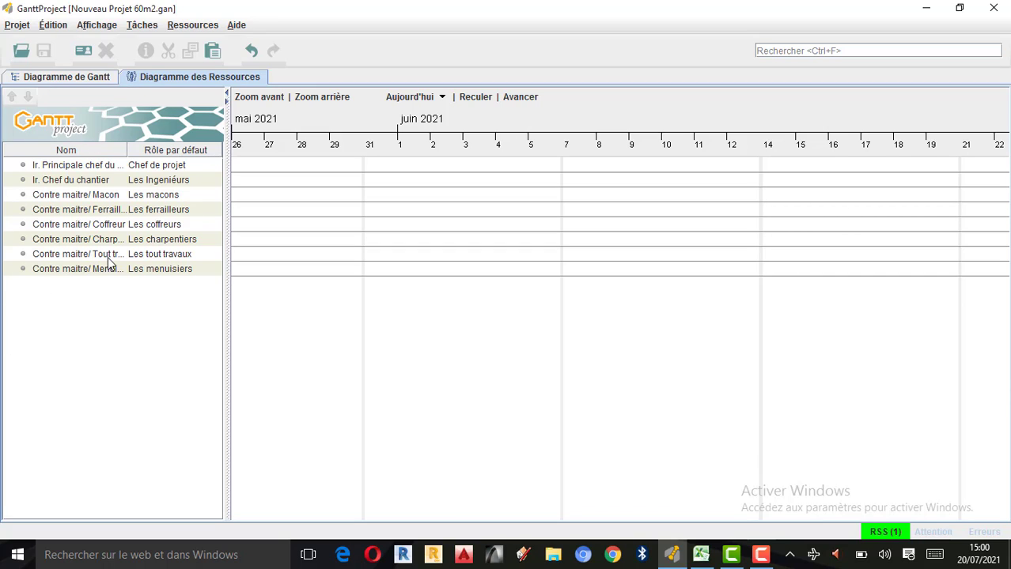
# Switch to the Excel planning workbook and review the task descriptions from the heading in A1 down to Réplis Chantier
pyautogui.click(703, 555)
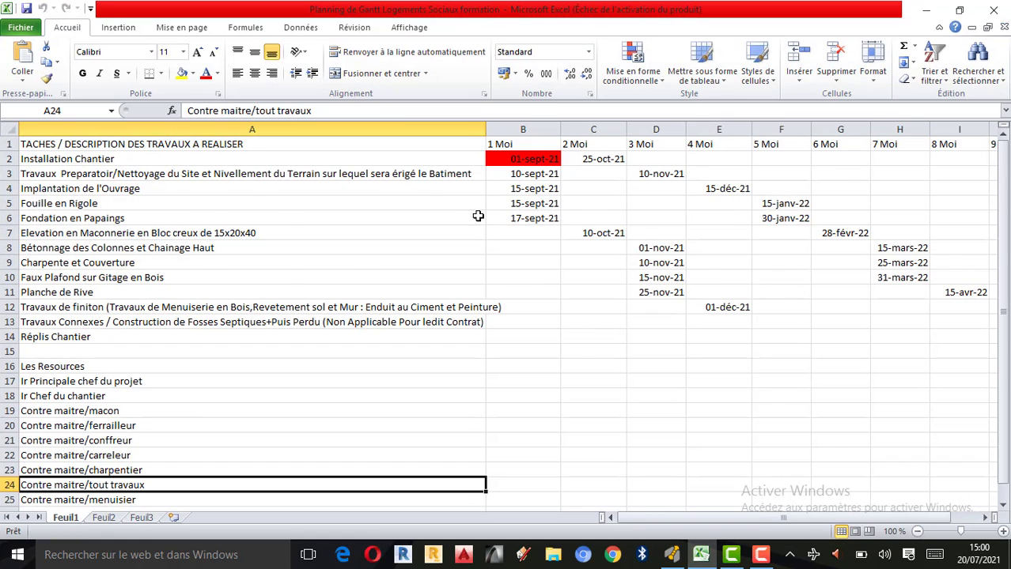
pyautogui.scroll(-3, 467, 225)
pyautogui.scroll(3, 395, 280)
pyautogui.moveTo(115, 144); pyautogui.dragTo(99, 333)
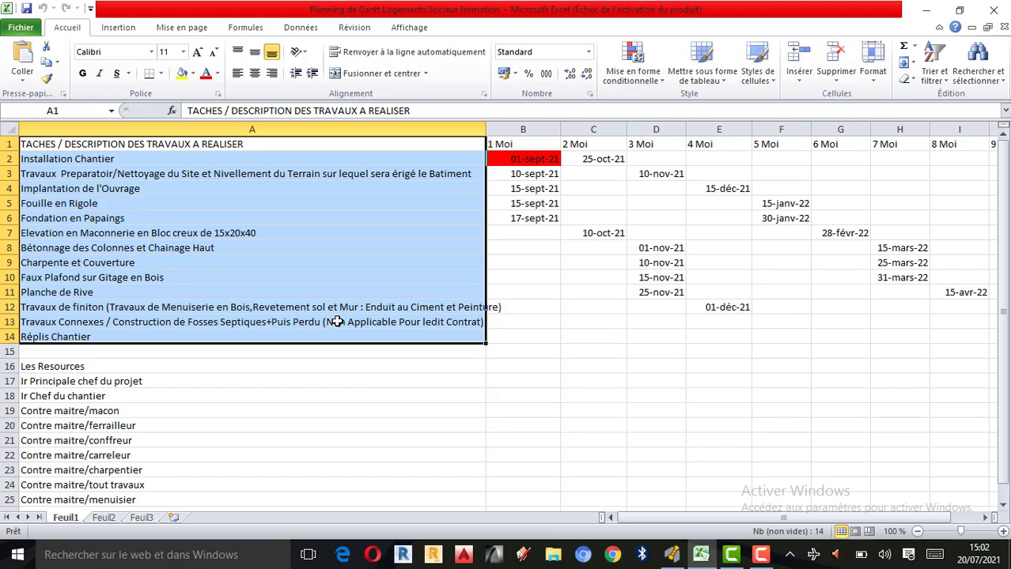
pyautogui.click(91, 336)
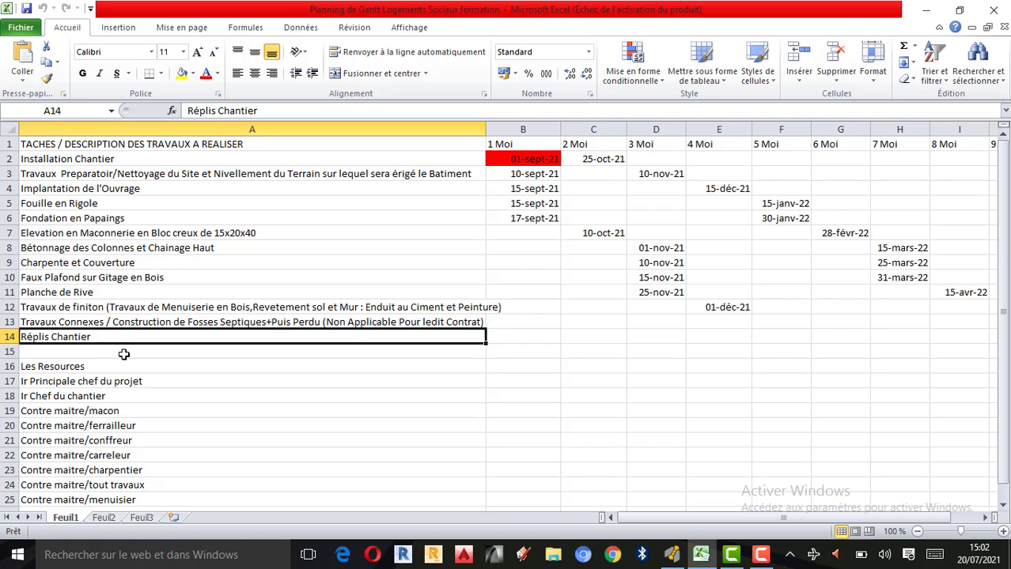
# Review the Les Resources list, going through each entry from Ir Principale chef du projet to Contre maitre/menuisier
pyautogui.moveTo(59, 368); pyautogui.dragTo(63, 500)
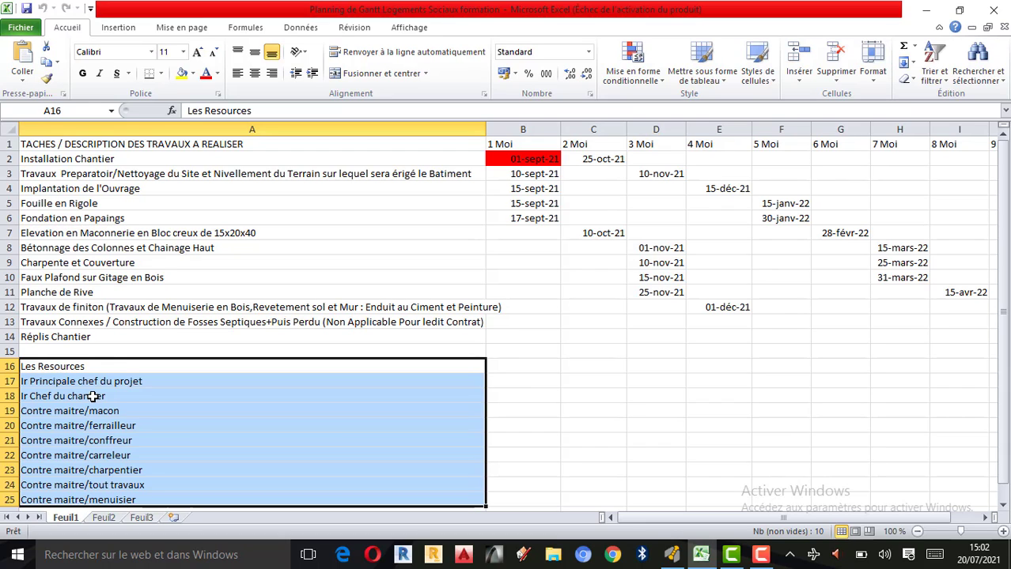
pyautogui.click(26, 381)
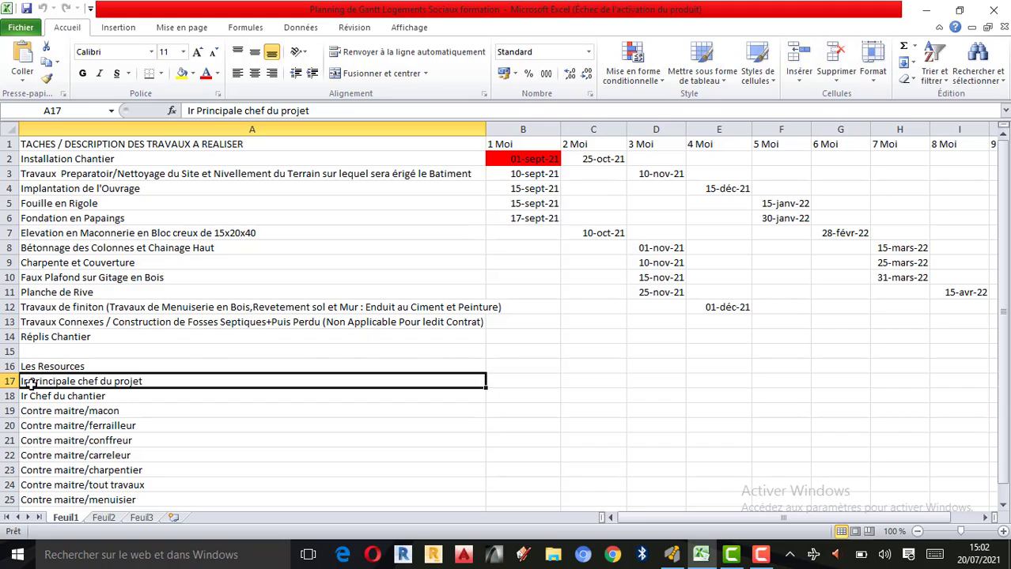
pyautogui.click(86, 399)
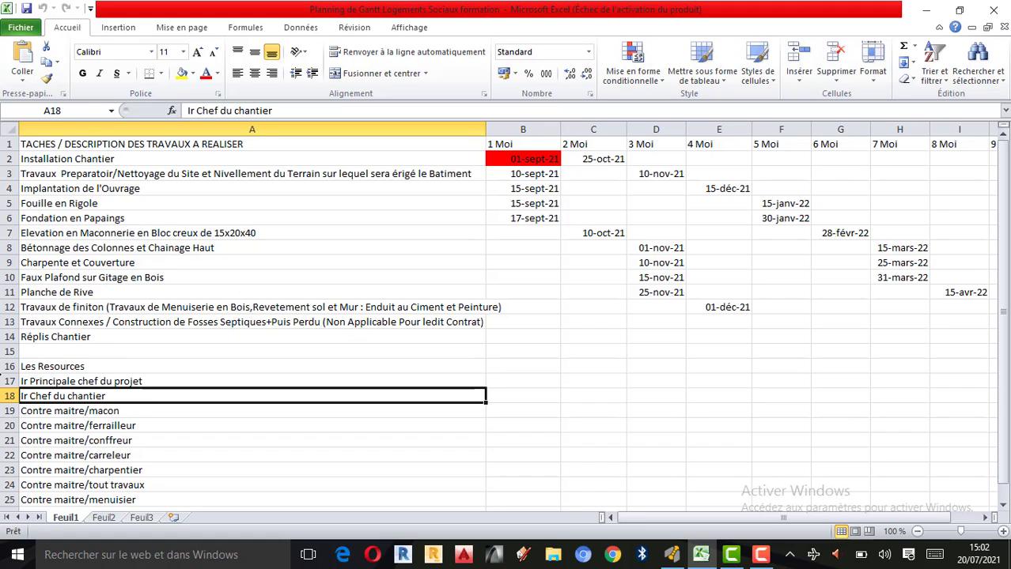
pyautogui.click(52, 412)
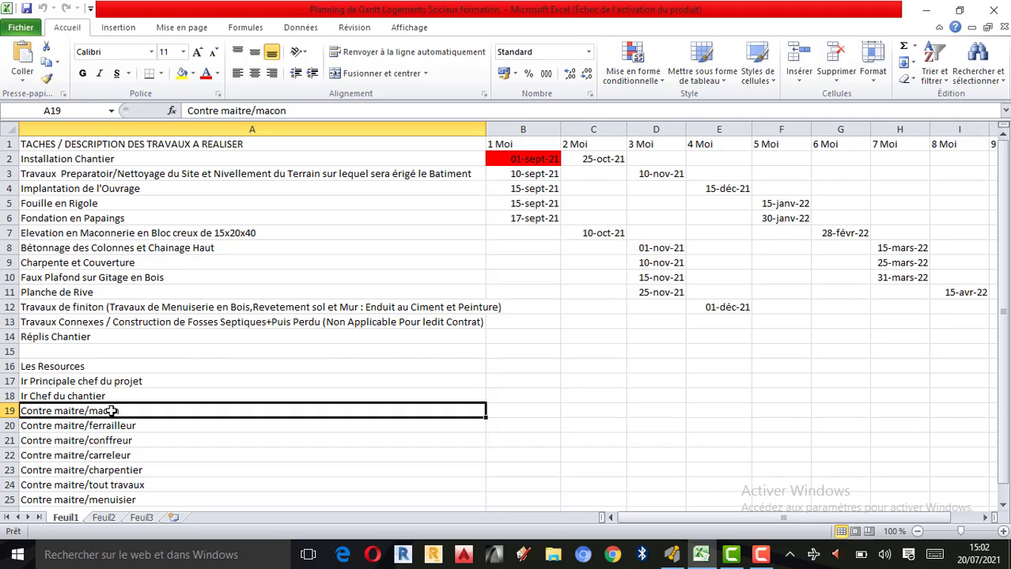
pyautogui.click(47, 427)
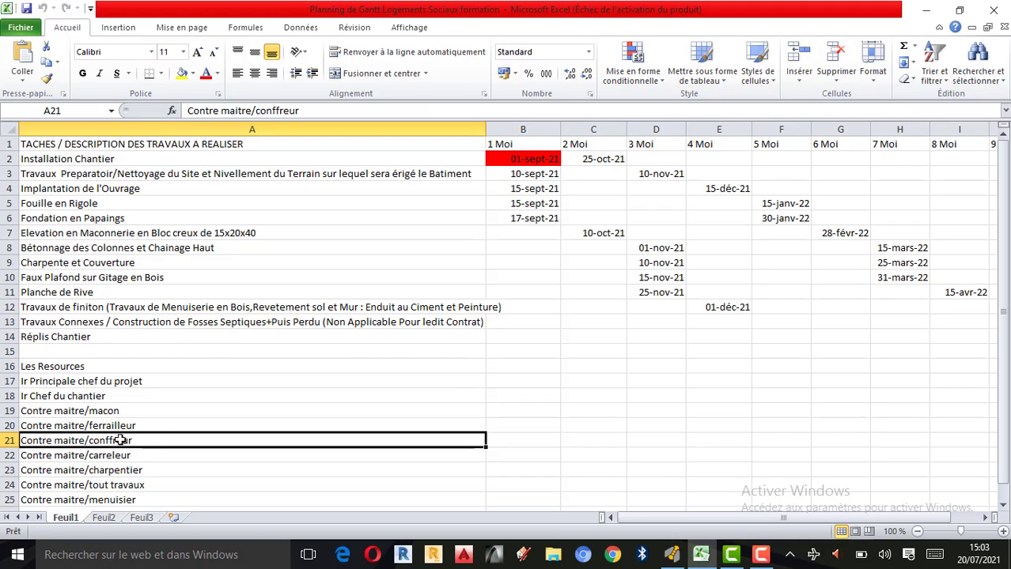
pyautogui.click(45, 459)
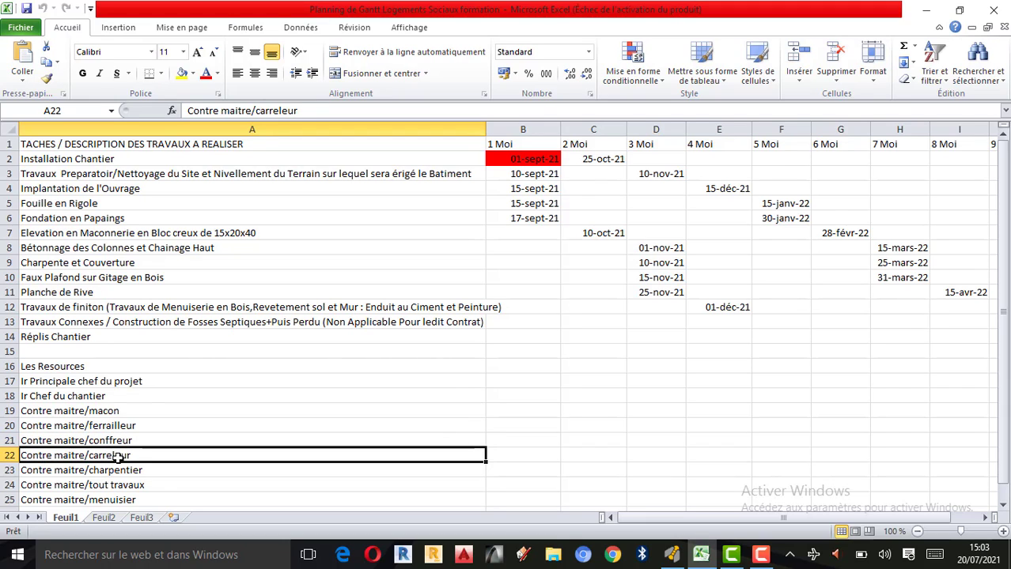
pyautogui.click(60, 472)
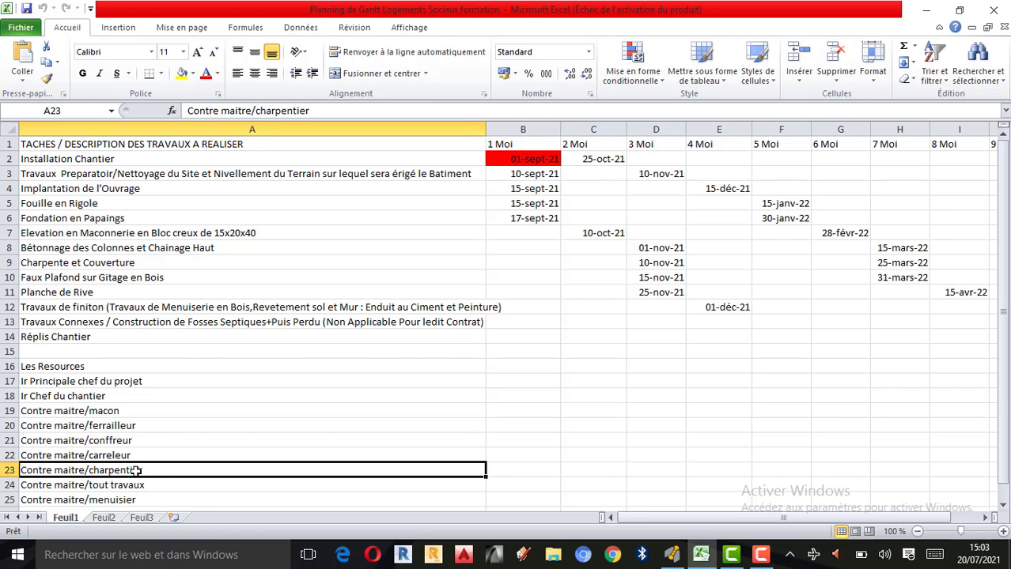
pyautogui.click(57, 490)
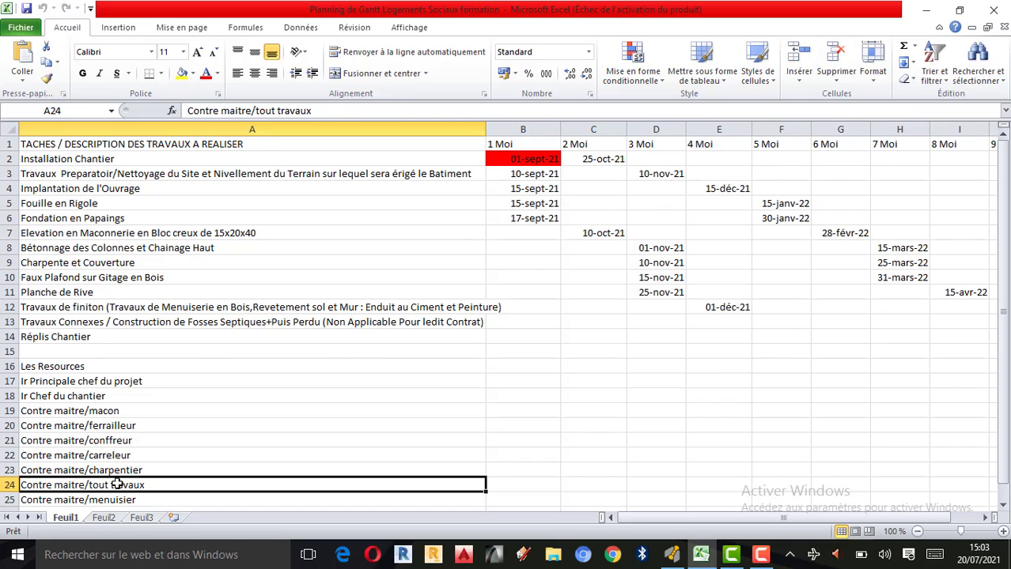
pyautogui.scroll(-1, 51, 495)
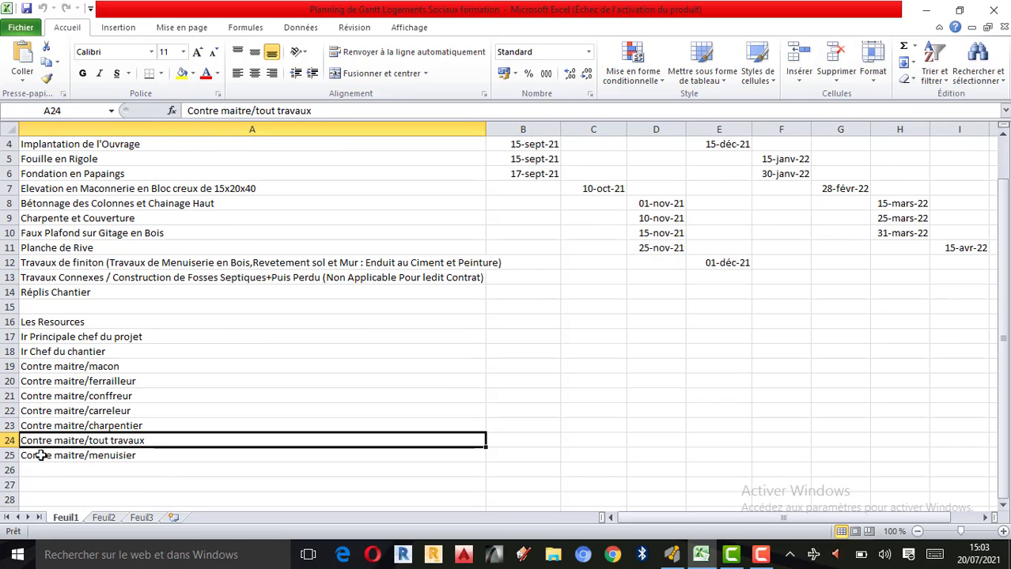
pyautogui.click(108, 456)
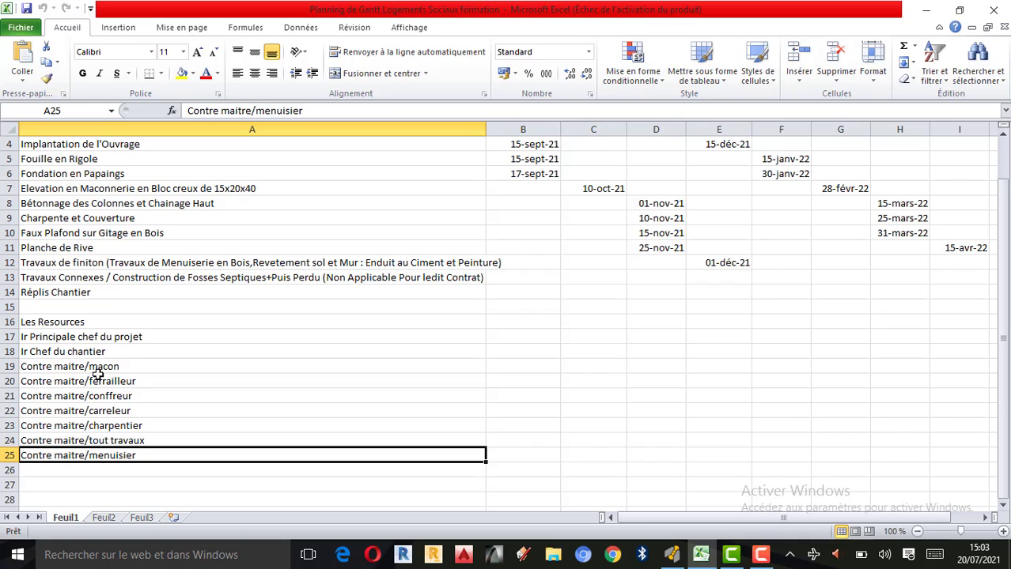
# Highlight the full resource block A16:A25, and the group from Ir Chef du chantier down to Contre maitre/menuisier
pyautogui.moveTo(56, 322); pyautogui.dragTo(44, 451)
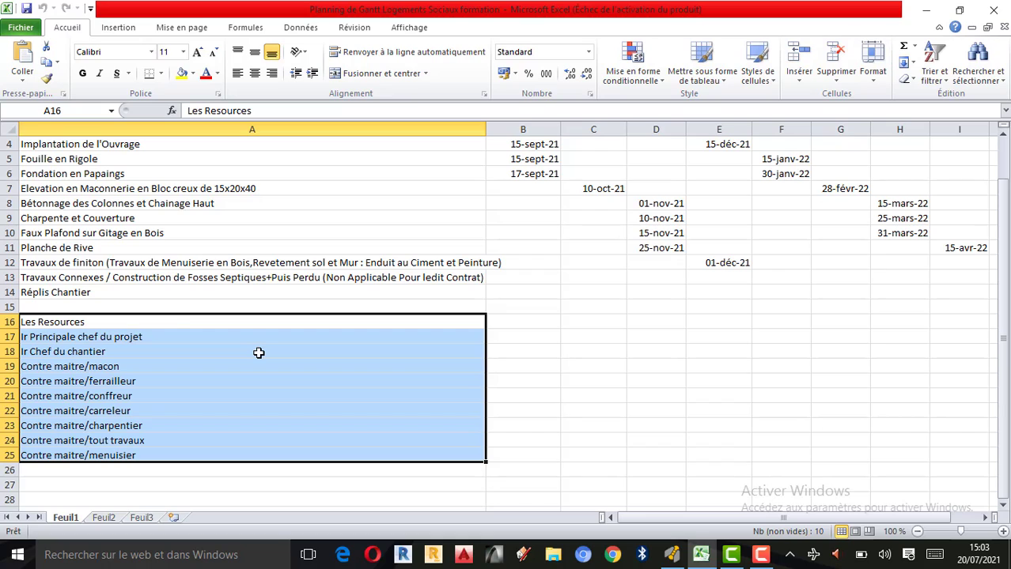
pyautogui.click(59, 353)
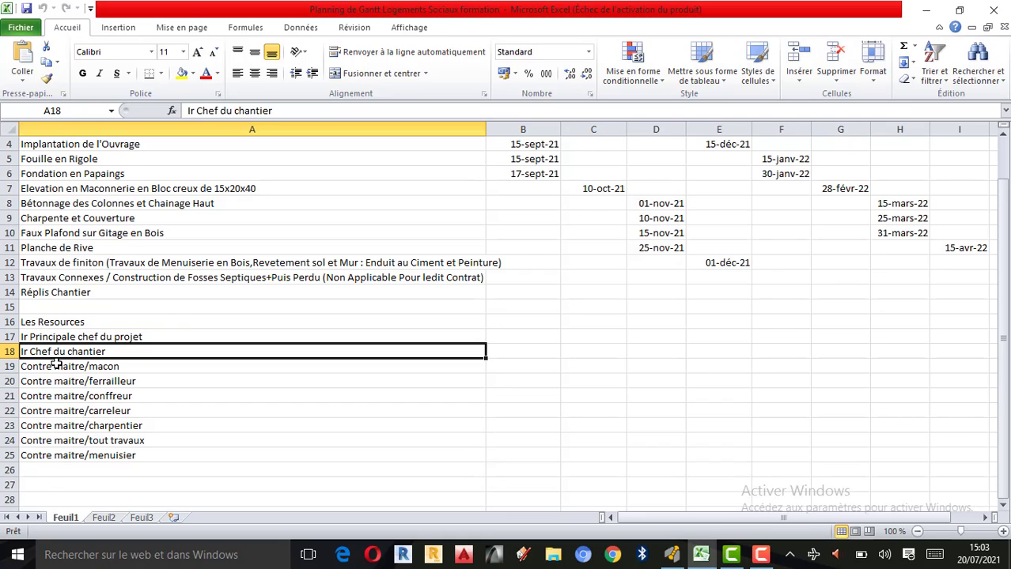
pyautogui.moveTo(56, 364); pyautogui.dragTo(54, 451)
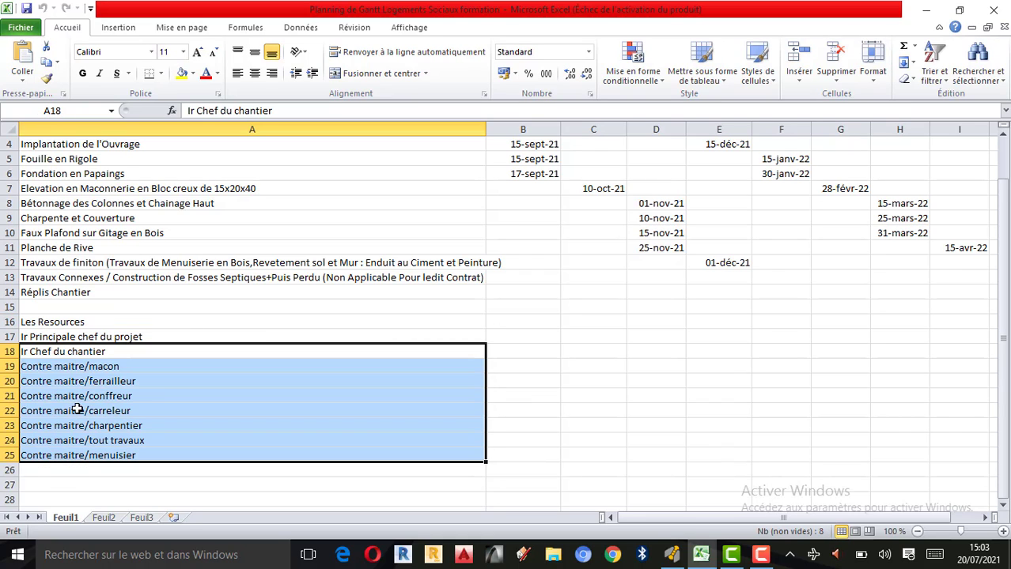
pyautogui.click(34, 348)
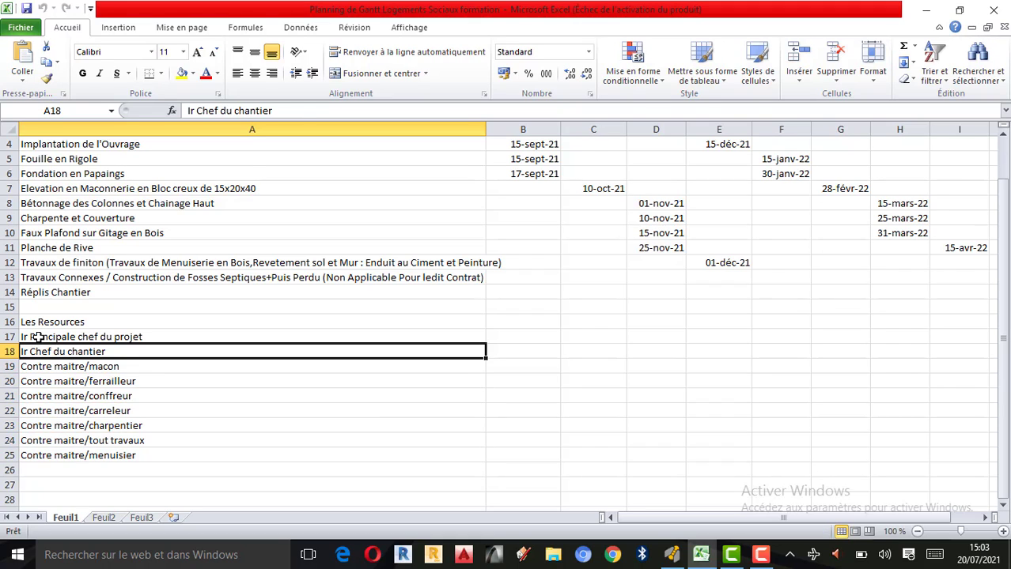
# Examine the resource hierarchy row by row, from the principal project engineer through the site engineer to each trade foreman
pyautogui.click(36, 337)
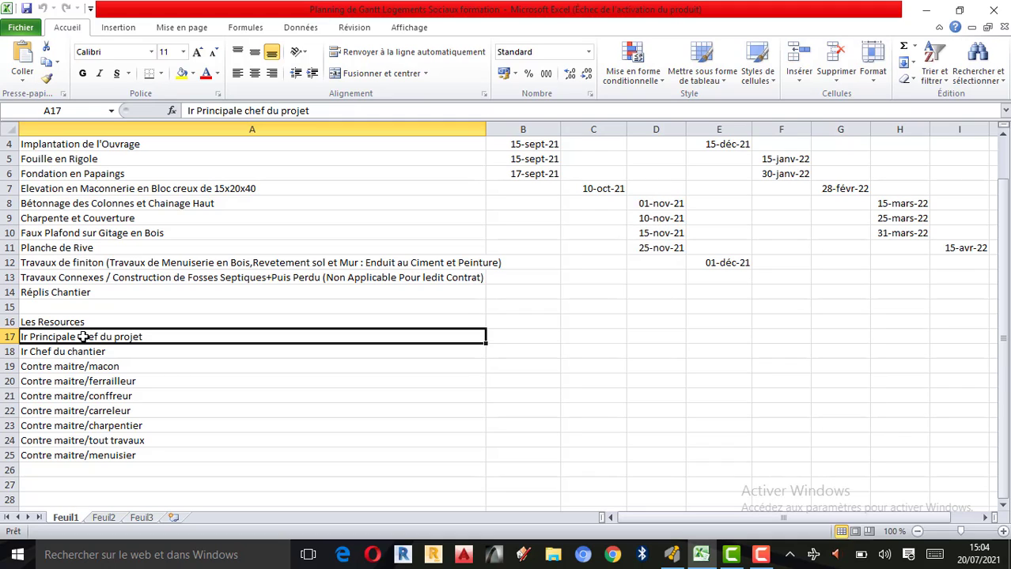
pyautogui.click(71, 352)
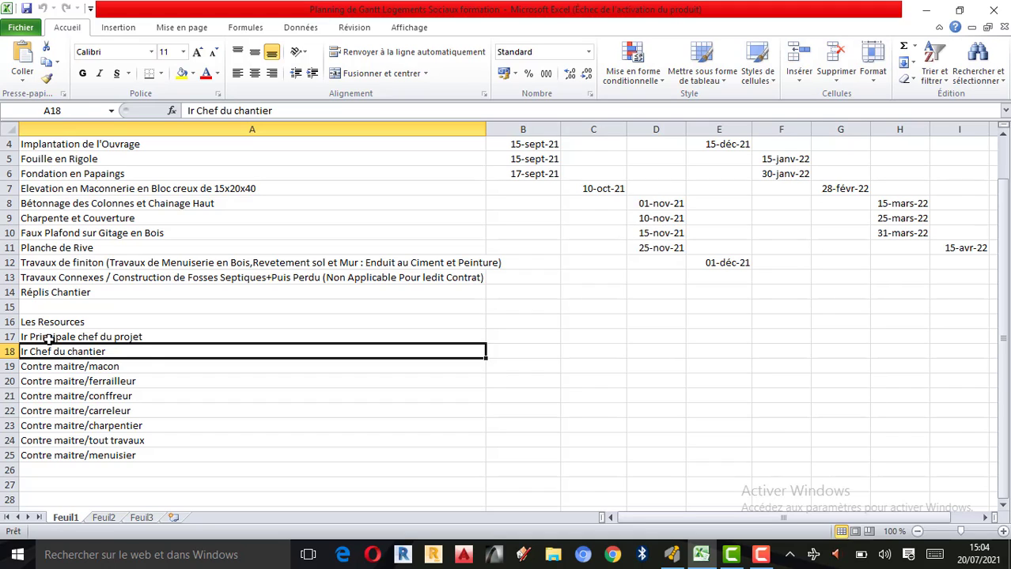
pyautogui.click(81, 366)
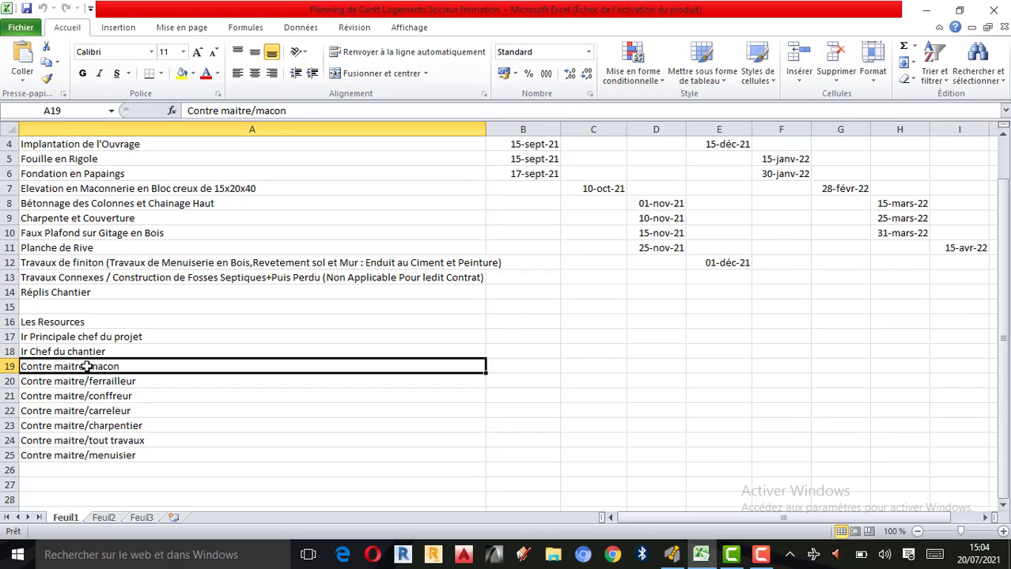
pyautogui.click(99, 381)
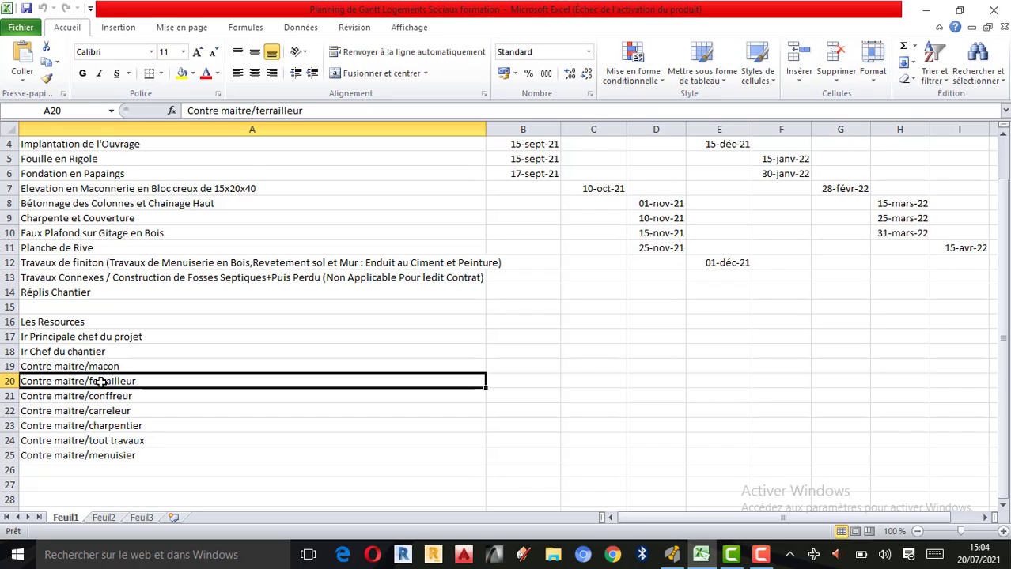
pyautogui.click(102, 396)
pyautogui.click(100, 411)
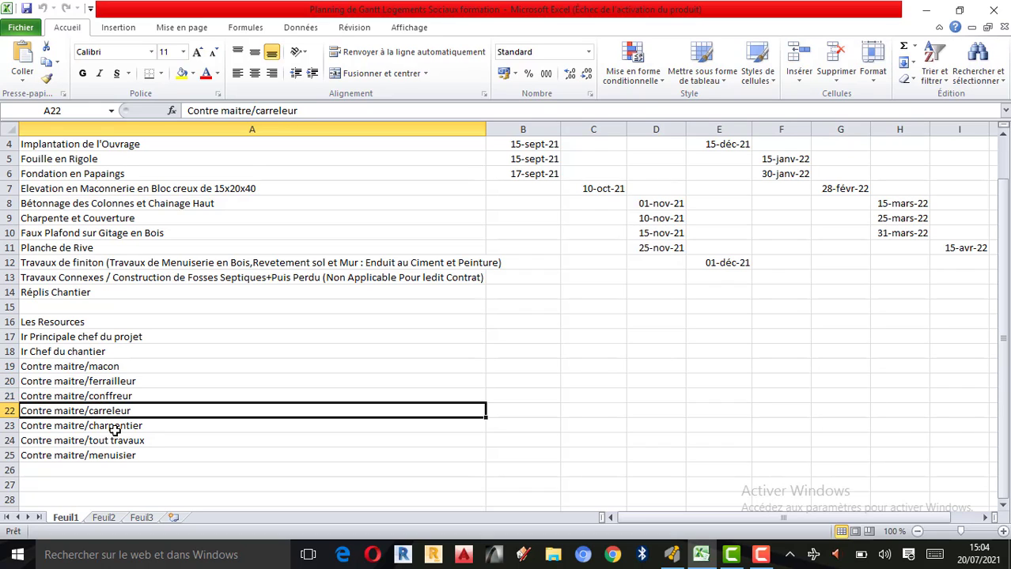
pyautogui.click(111, 425)
pyautogui.click(113, 442)
pyautogui.click(106, 456)
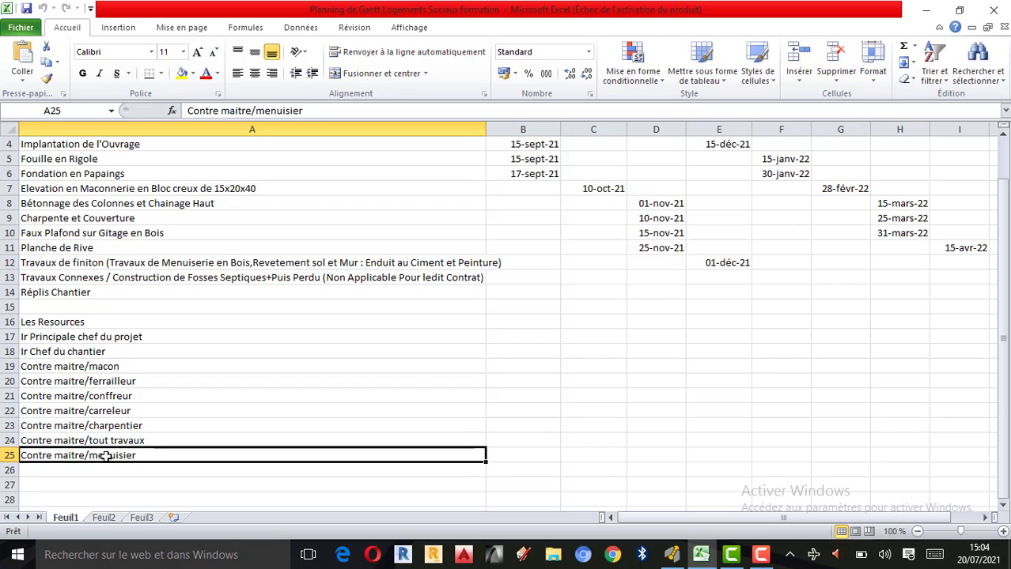
# Highlight the task list in A1:A14, and the resource list in A16:A25
pyautogui.scroll(1, 106, 456)
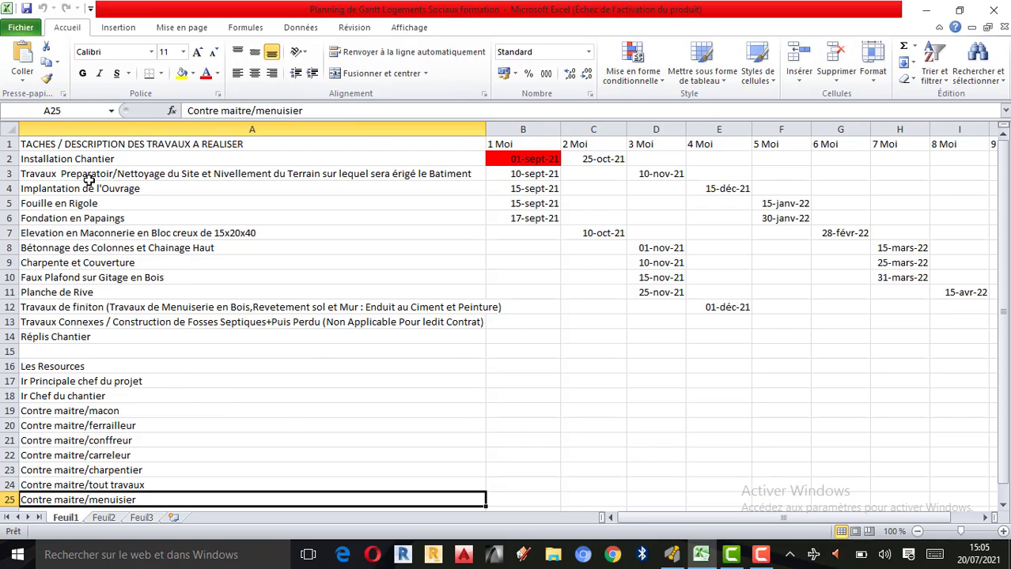
pyautogui.moveTo(98, 150); pyautogui.dragTo(59, 331)
pyautogui.moveTo(45, 366); pyautogui.dragTo(58, 500)
# Check the Installation Chantier start date in B2 and examine the month headers in row 1 from 1 Moi to 12 Moi
pyautogui.click(496, 162)
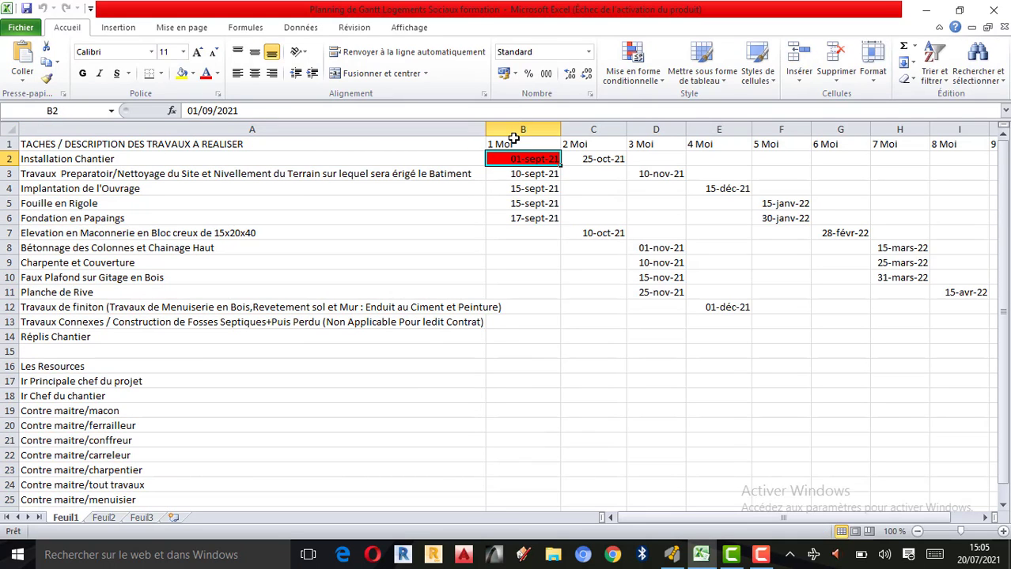
pyautogui.click(514, 139)
pyautogui.press('Right')
pyautogui.press('Right')
pyautogui.press('Right')
pyautogui.press('Right')
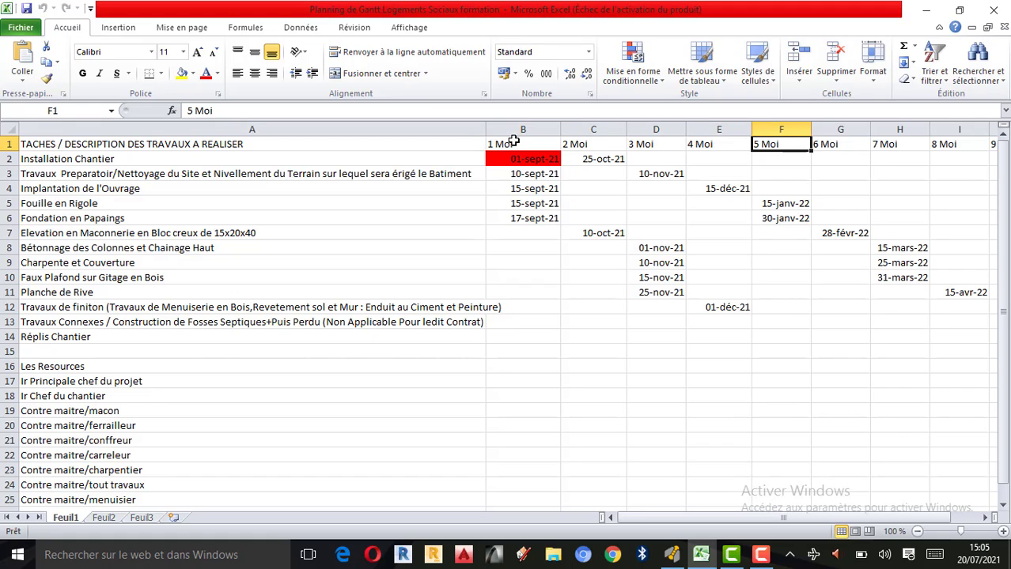
pyautogui.press('Right')
pyautogui.press('Right')
pyautogui.press('Right')
pyautogui.press('Right')
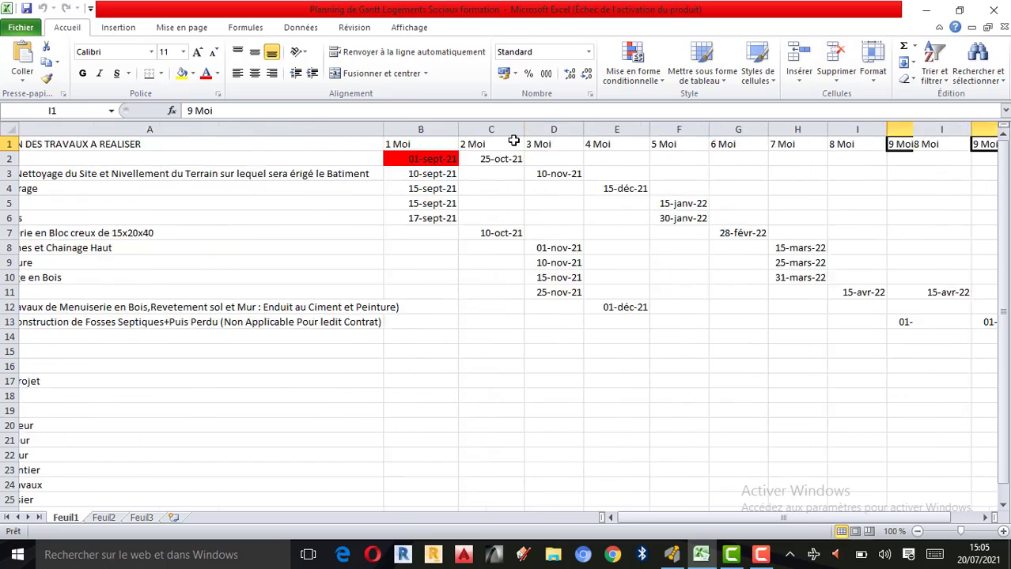
pyautogui.press('Right')
pyautogui.press('Right')
pyautogui.press('Right')
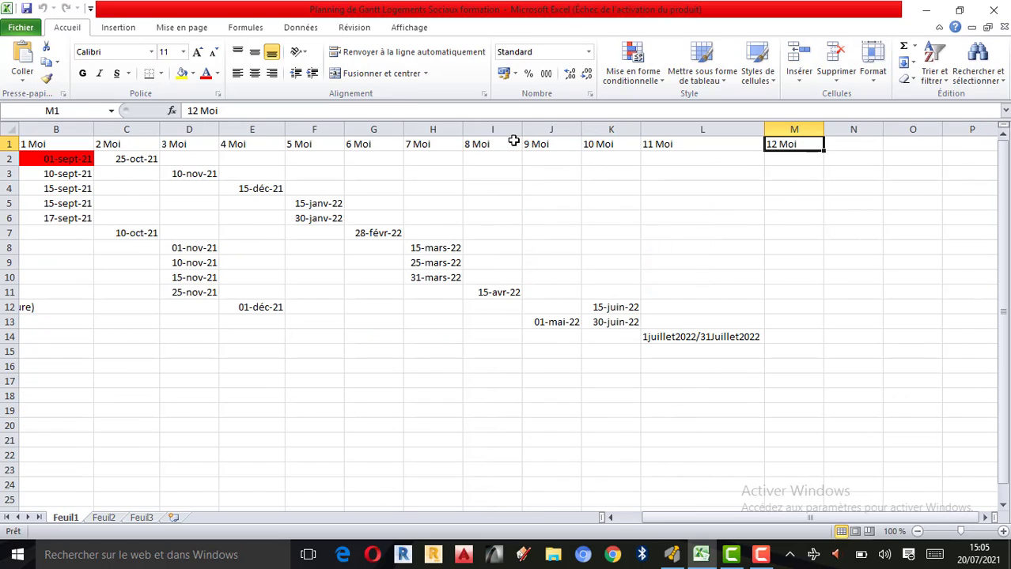
# Go back through the month headers in row 1 from 12 Moi to 1 Moi
pyautogui.press('Left')
pyautogui.press('Left')
pyautogui.press('Left')
pyautogui.press('Left')
pyautogui.press('Left')
pyautogui.press('Left')
pyautogui.press('Left')
pyautogui.press('Left')
pyautogui.press('Left')
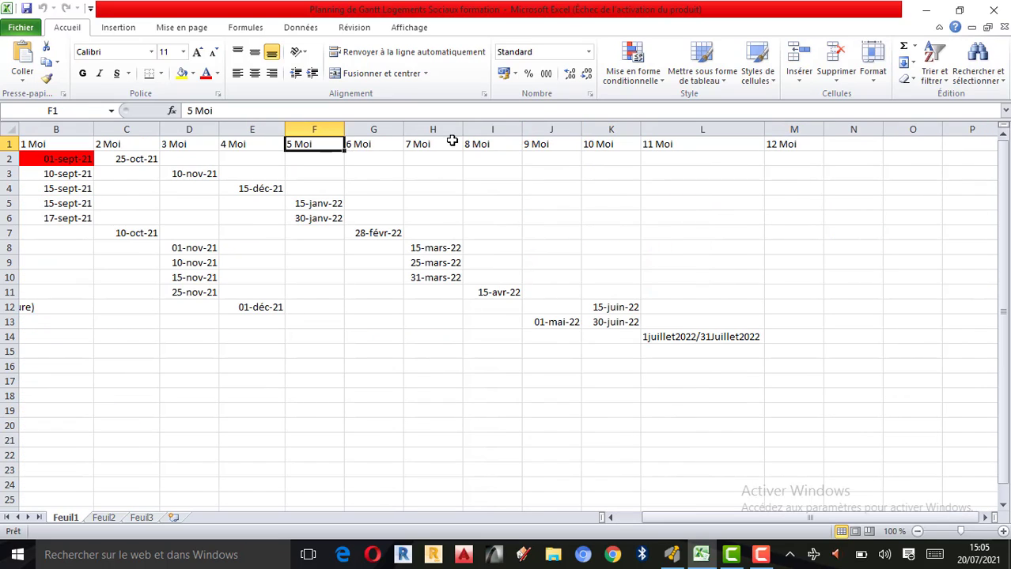
pyautogui.press('Left')
pyautogui.press('Left')
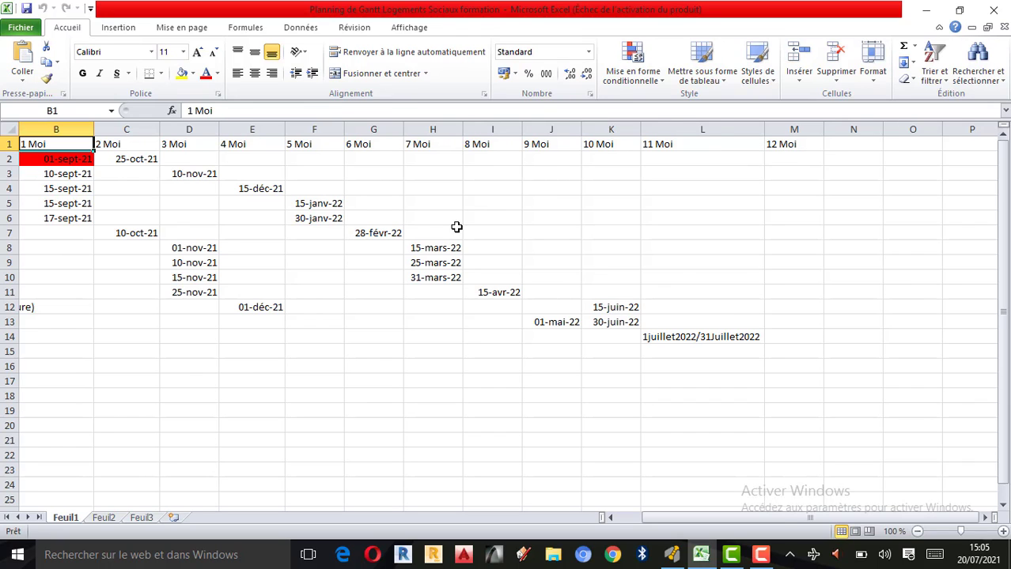
# Go through the month headers in row 1 up to 12 Moi and highlight the 12 Moi column from M1 to M25
pyautogui.hotkey('ctrl', 'Home')
pyautogui.press('Right')
pyautogui.press('Right')
pyautogui.press('Right')
pyautogui.press('Right')
pyautogui.press('Right')
pyautogui.press('Right')
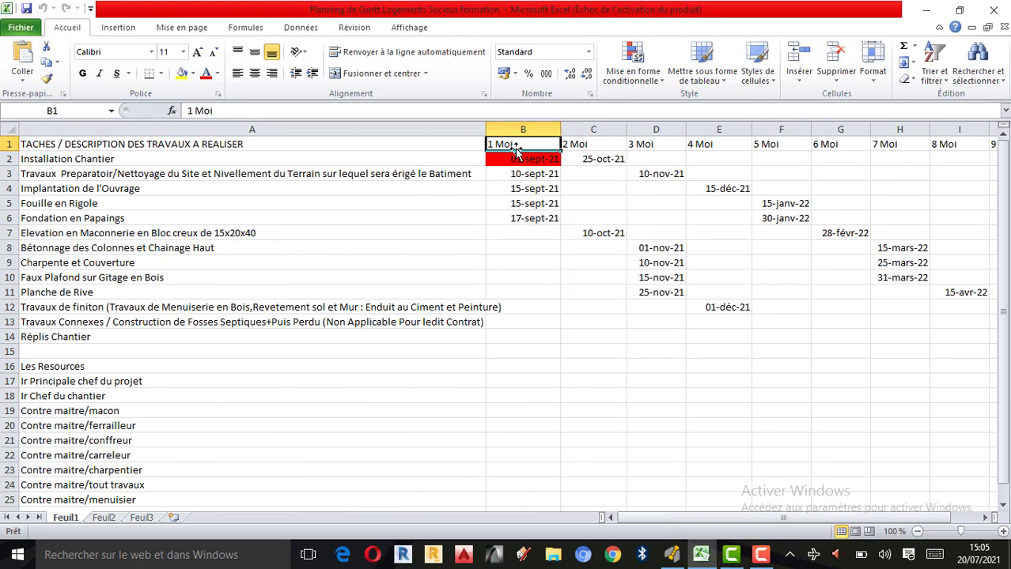
pyautogui.press('Right')
pyautogui.press('Right')
pyautogui.press('Right')
pyautogui.press('Right')
pyautogui.press('Right')
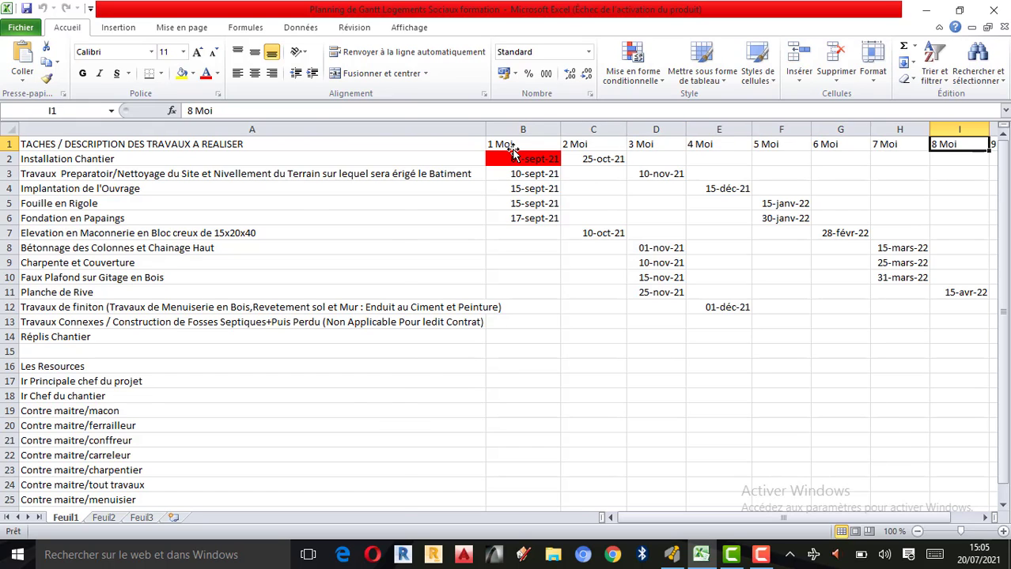
pyautogui.click(771, 145)
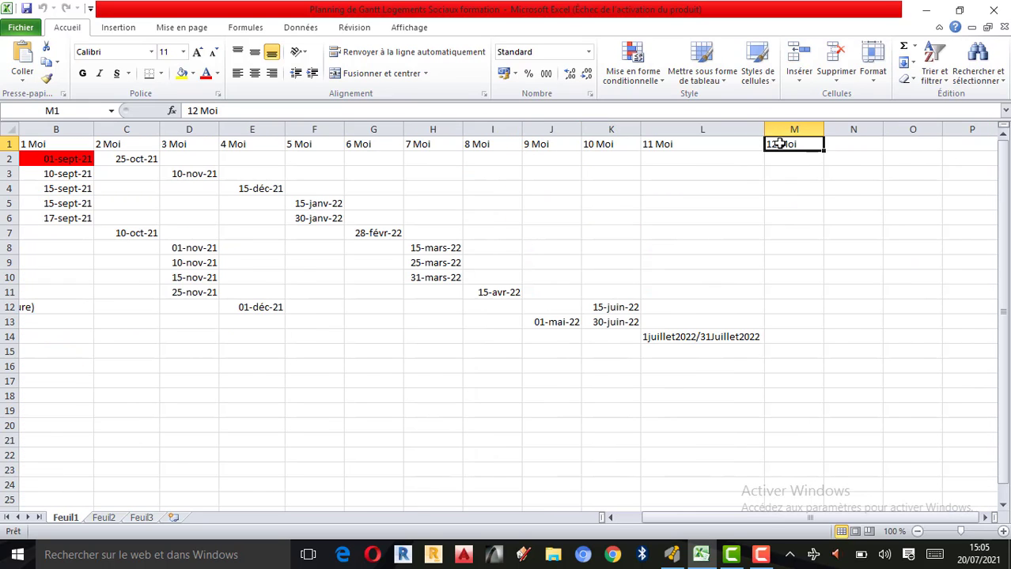
pyautogui.moveTo(788, 144); pyautogui.dragTo(789, 505)
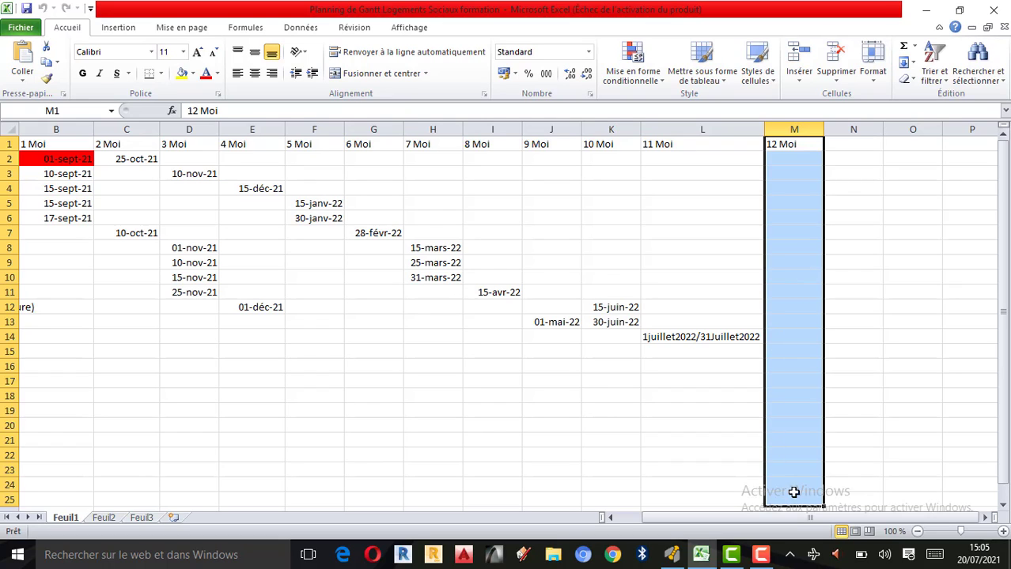
pyautogui.click(760, 554)
# Check the Réplis Chantier period in L14 and go back along row 14 month by month to column B
pyautogui.click(717, 340)
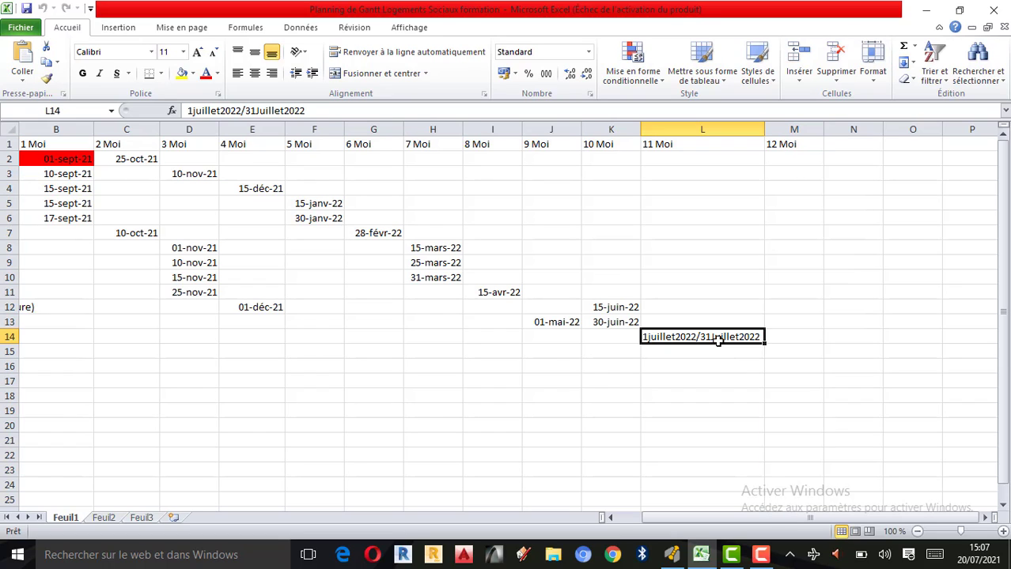
pyautogui.press('Left')
pyautogui.press('Left')
pyautogui.press('Left')
pyautogui.press('Left')
pyautogui.press('Left')
pyautogui.press('Left')
pyautogui.press('Left')
pyautogui.press('Left')
pyautogui.press('Left')
pyautogui.press('Left')
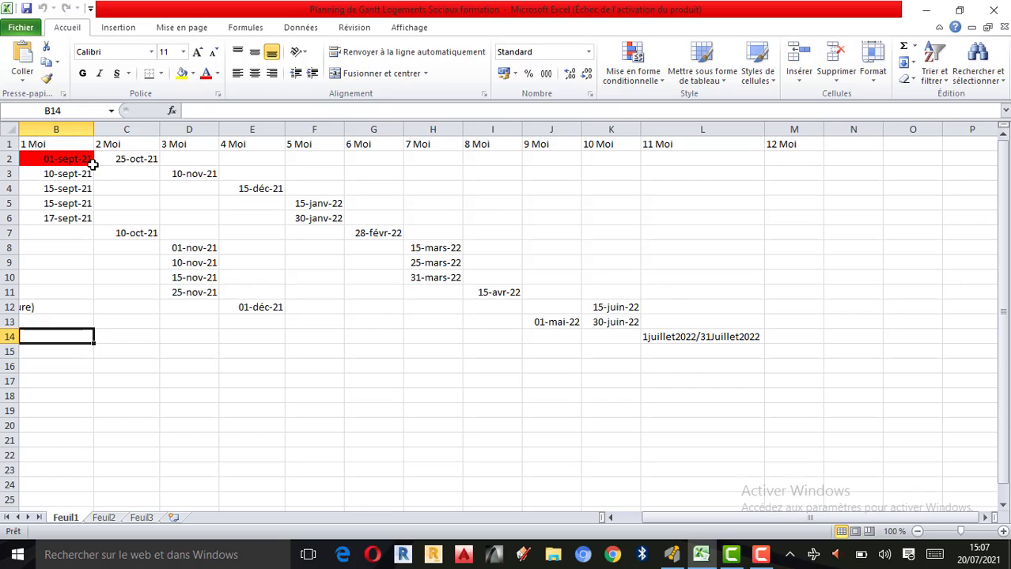
# Highlight the 10 Moi column, and check the 11 Moi header against the Réplis Chantier period in L14
pyautogui.click(619, 129)
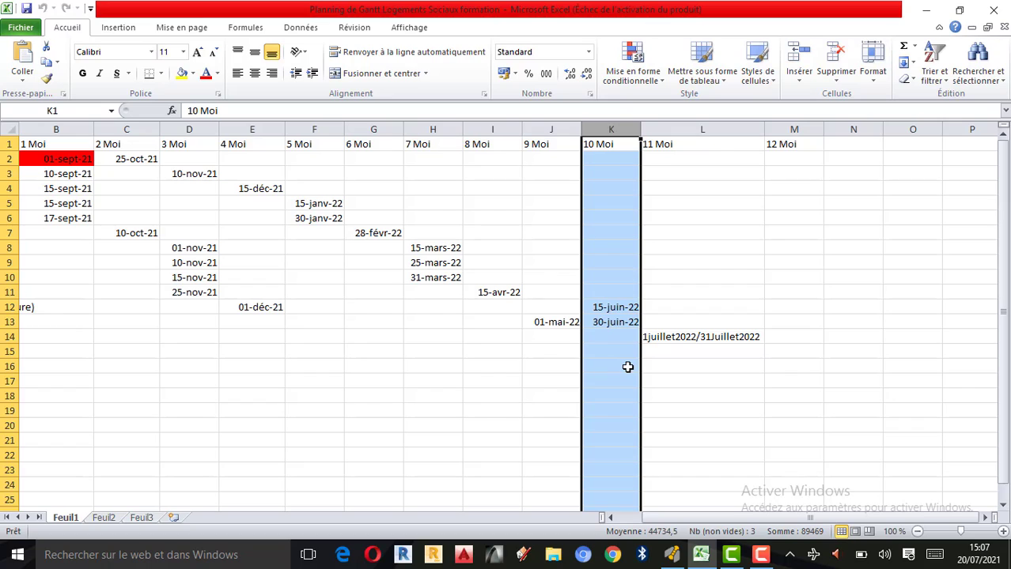
pyautogui.click(667, 145)
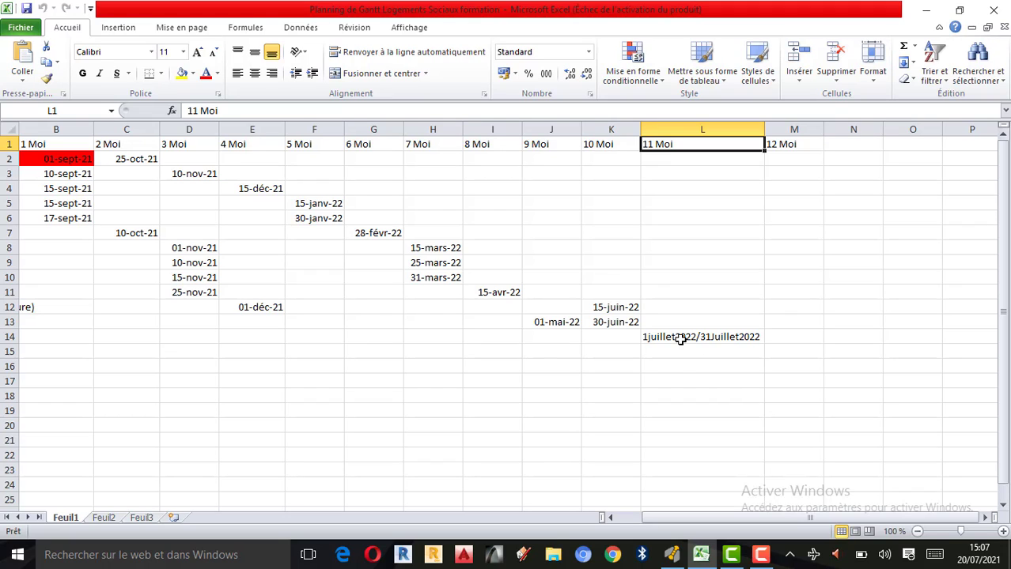
pyautogui.click(748, 337)
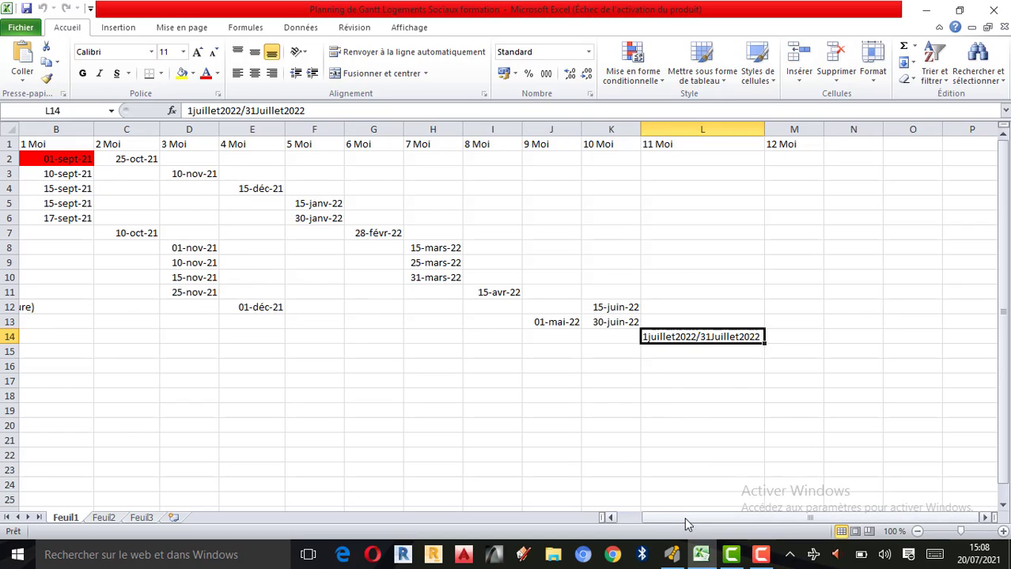
# Return to the task descriptions and check the Installation Chantier start date in B2
pyautogui.moveTo(684, 517); pyautogui.dragTo(638, 512)
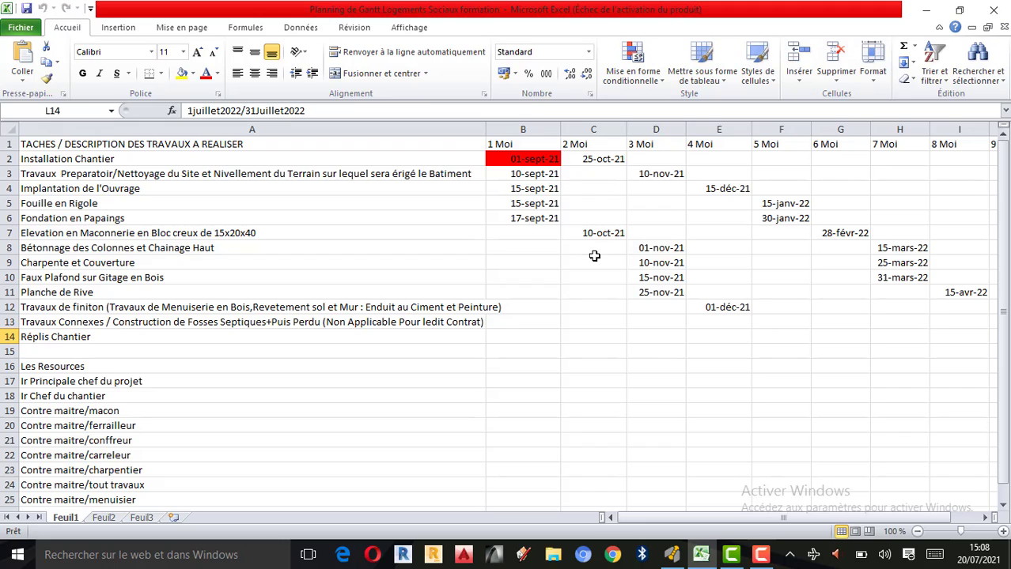
pyautogui.click(489, 324)
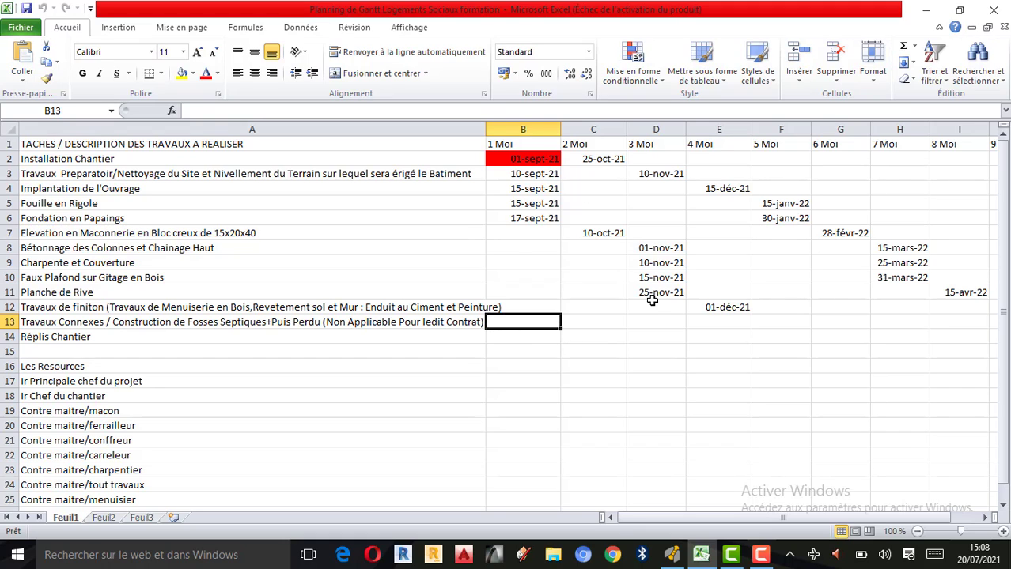
pyautogui.click(551, 163)
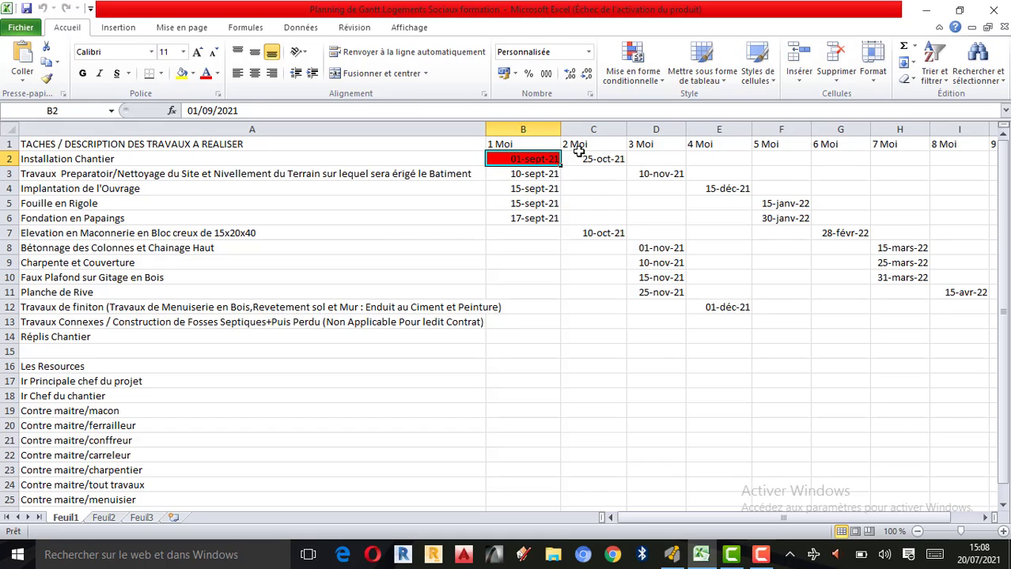
# Switch to GanttProject, show the Gantt chart, and compare its task dates with the start date in the Excel sheet
pyautogui.click(671, 554)
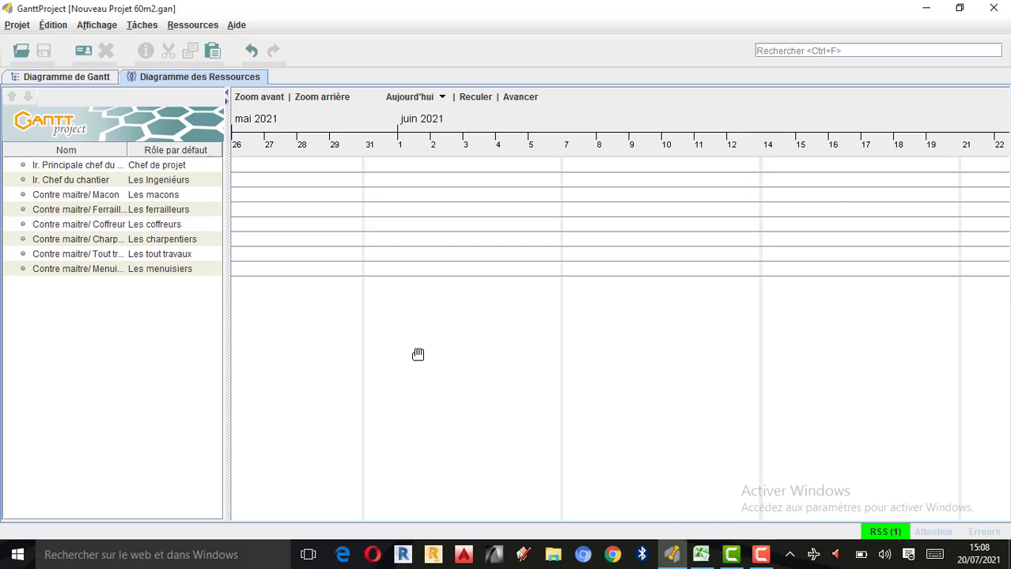
pyautogui.click(162, 77)
pyautogui.click(68, 77)
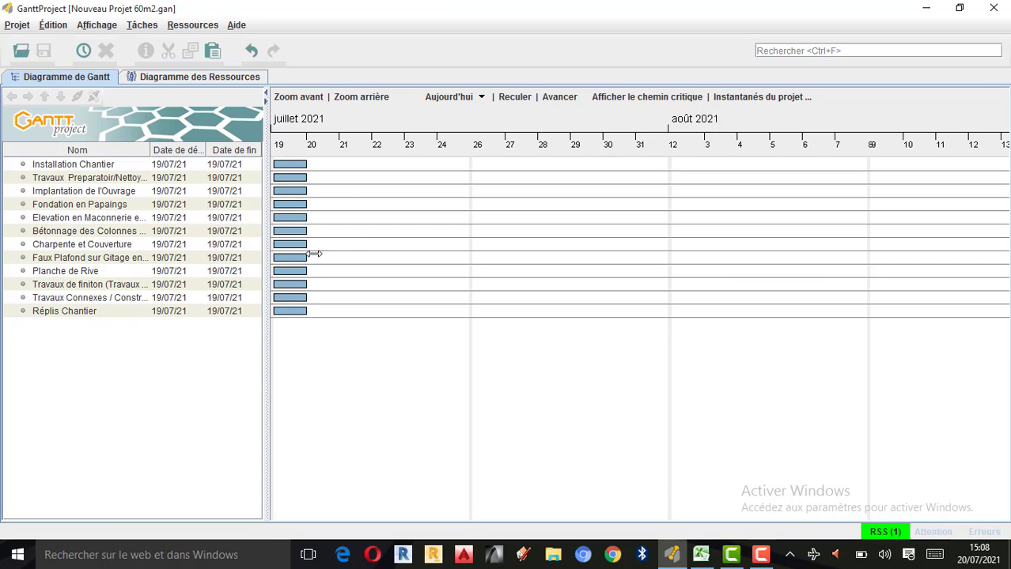
pyautogui.click(701, 555)
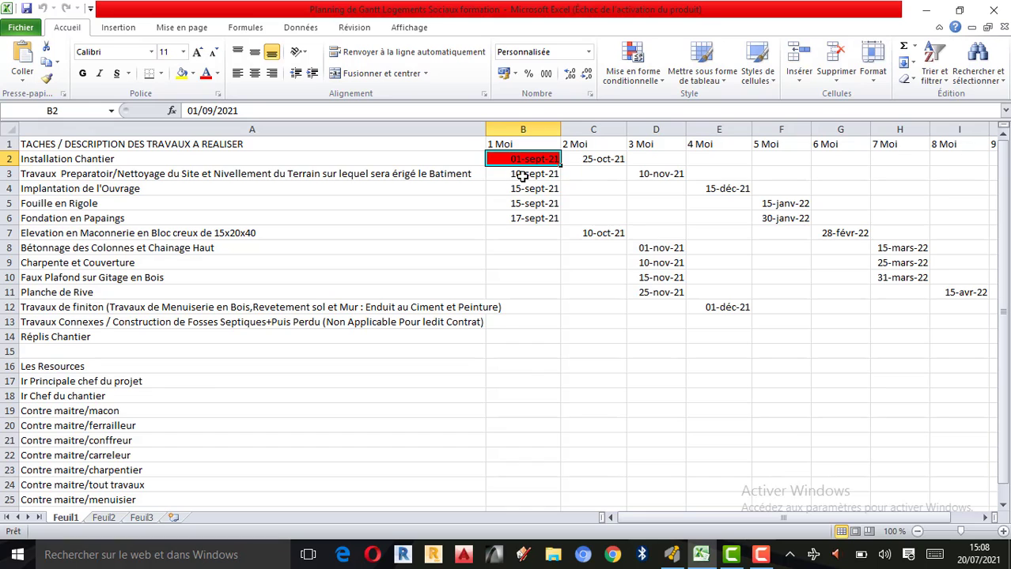
pyautogui.click(926, 10)
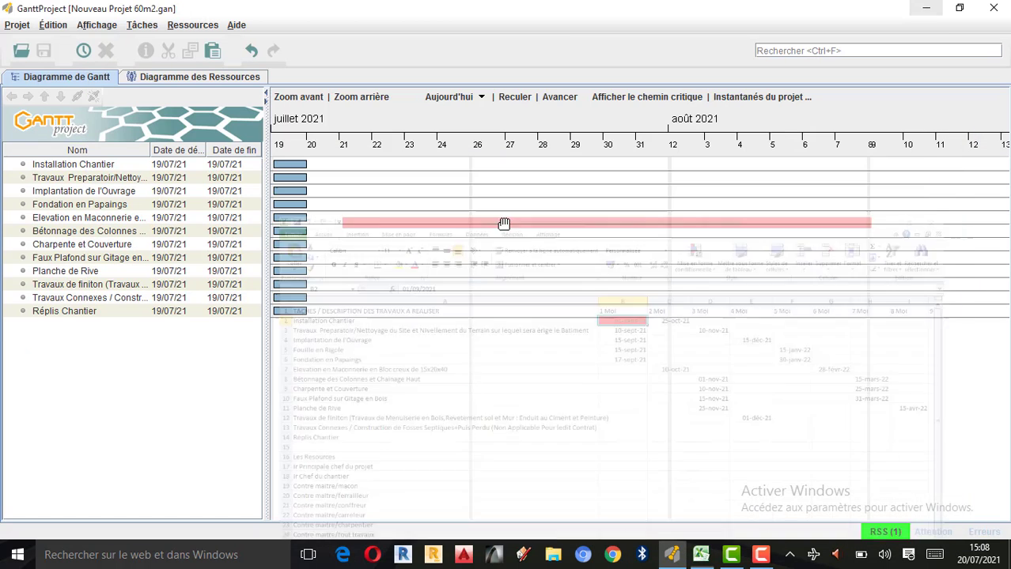
# In the project calendar settings, set the new start date to 1 septembre 2021, shifting tasks from 19 juil. 2021 and replanning the rest
pyautogui.click(21, 26)
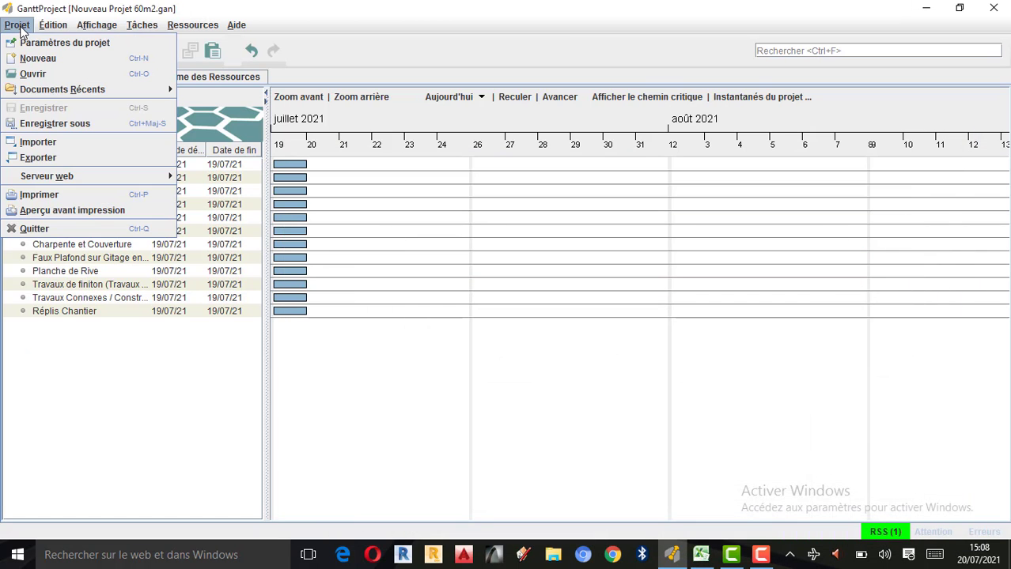
pyautogui.click(57, 46)
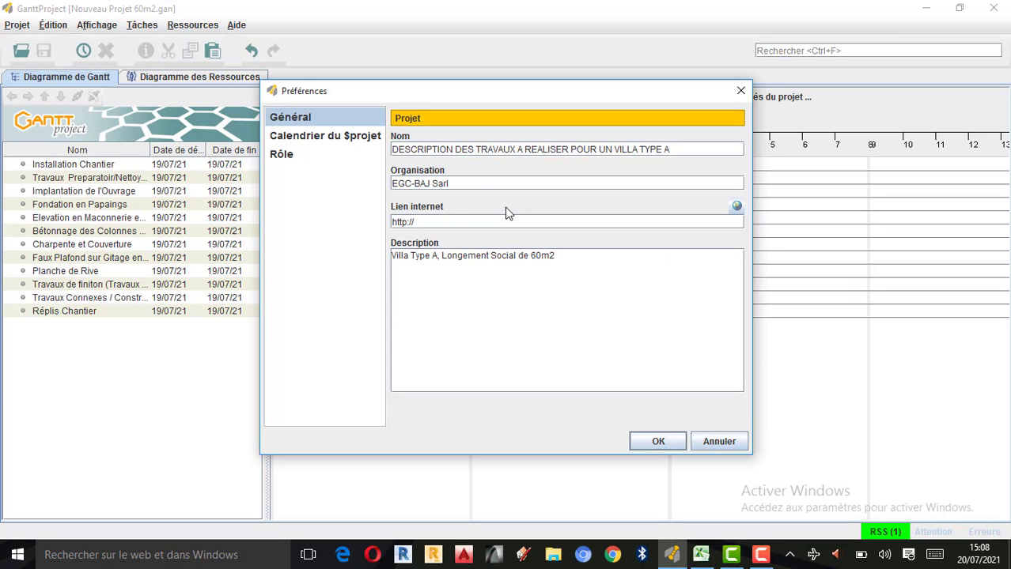
pyautogui.click(285, 155)
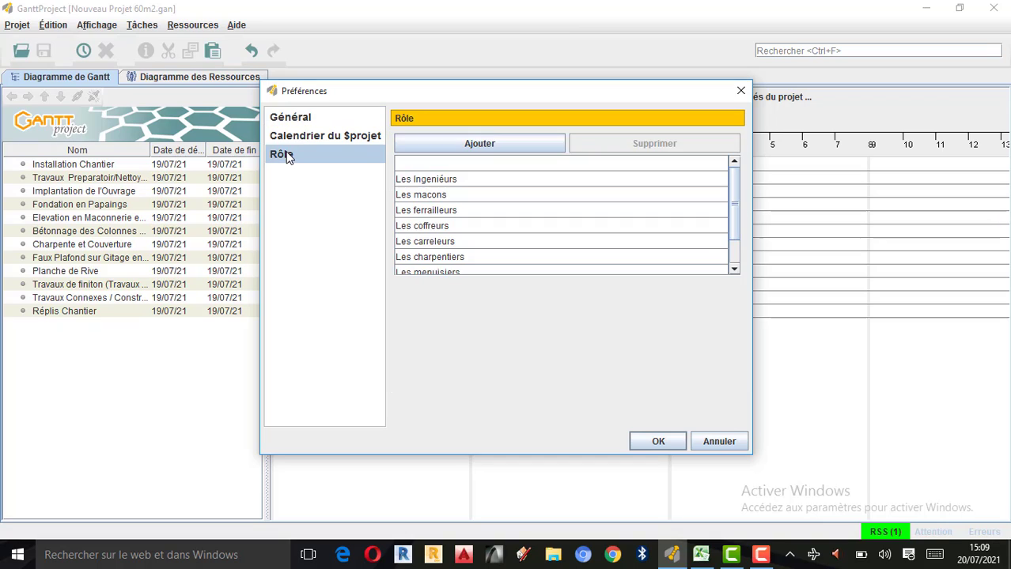
pyautogui.click(295, 137)
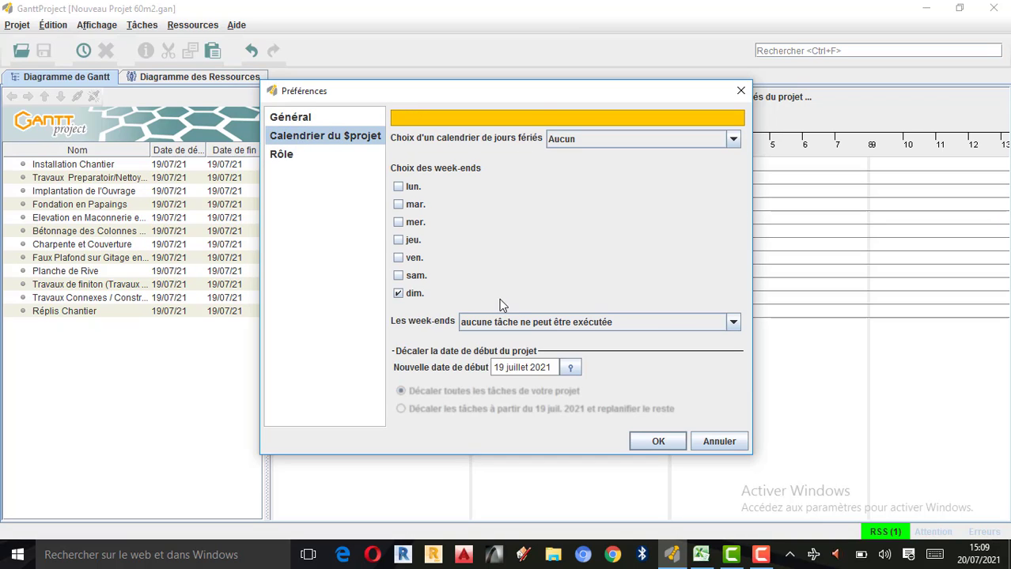
pyautogui.click(563, 369)
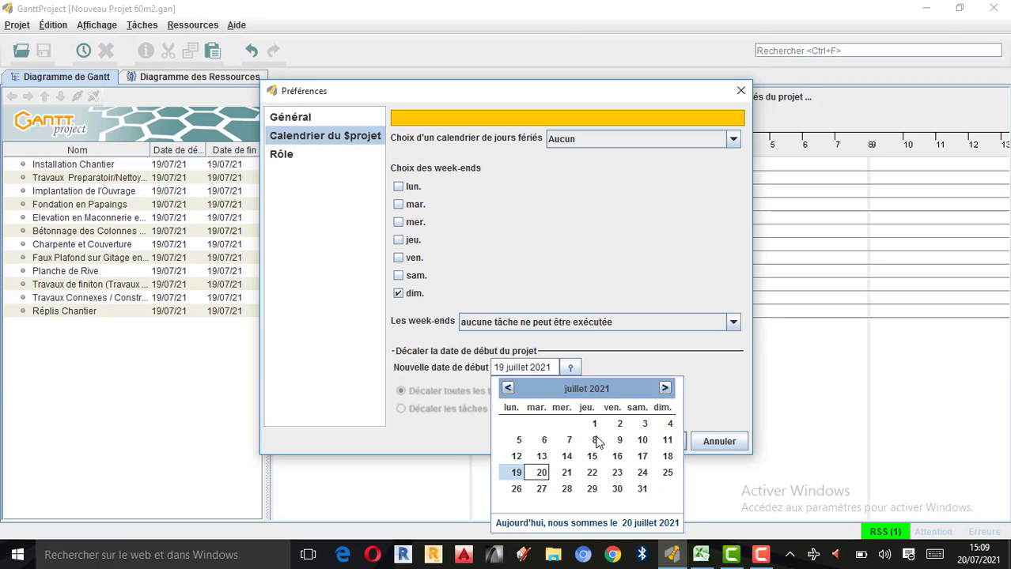
pyautogui.click(665, 388)
pyautogui.click(666, 388)
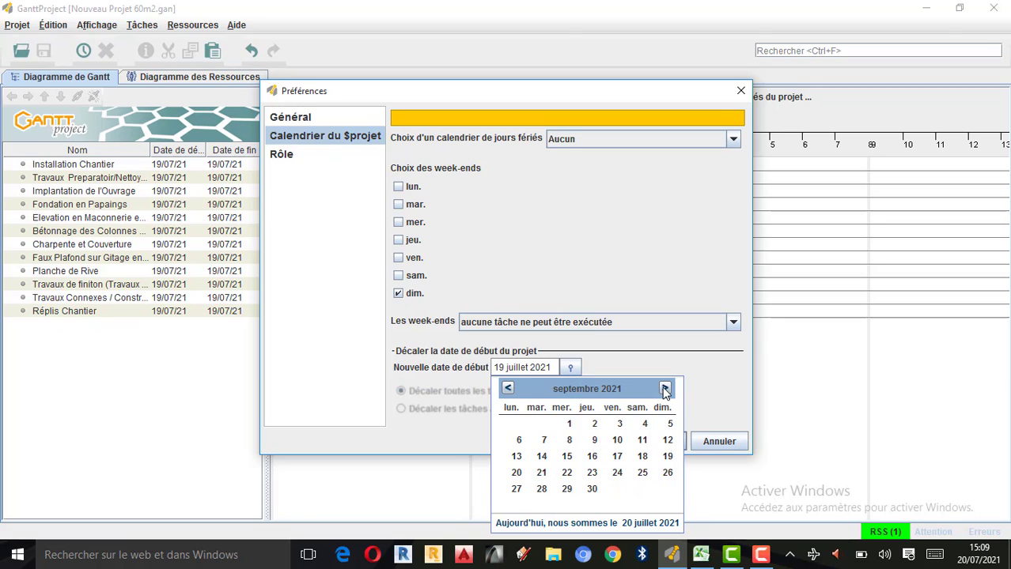
pyautogui.click(665, 389)
pyautogui.click(507, 389)
pyautogui.click(569, 425)
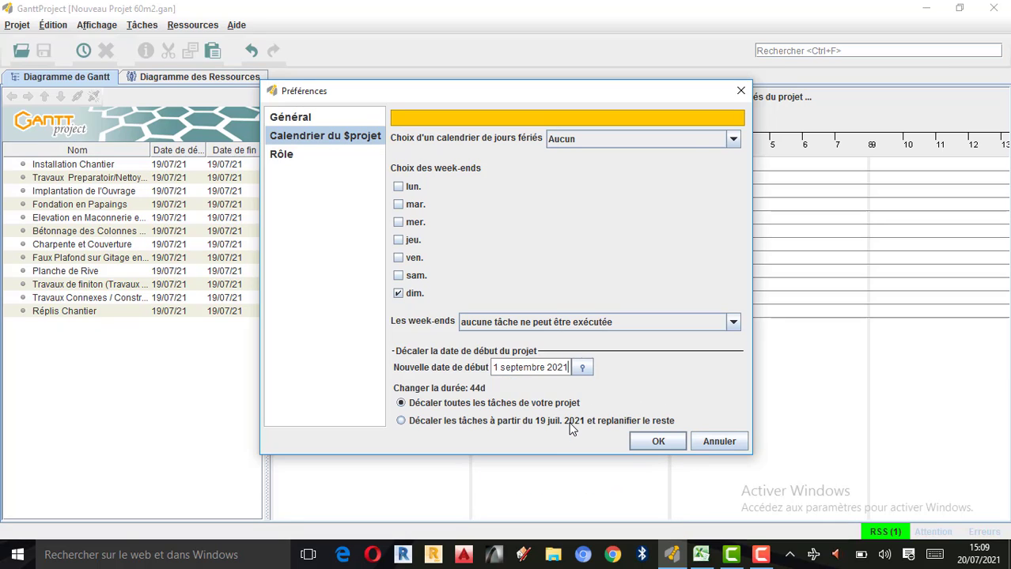
pyautogui.click(400, 421)
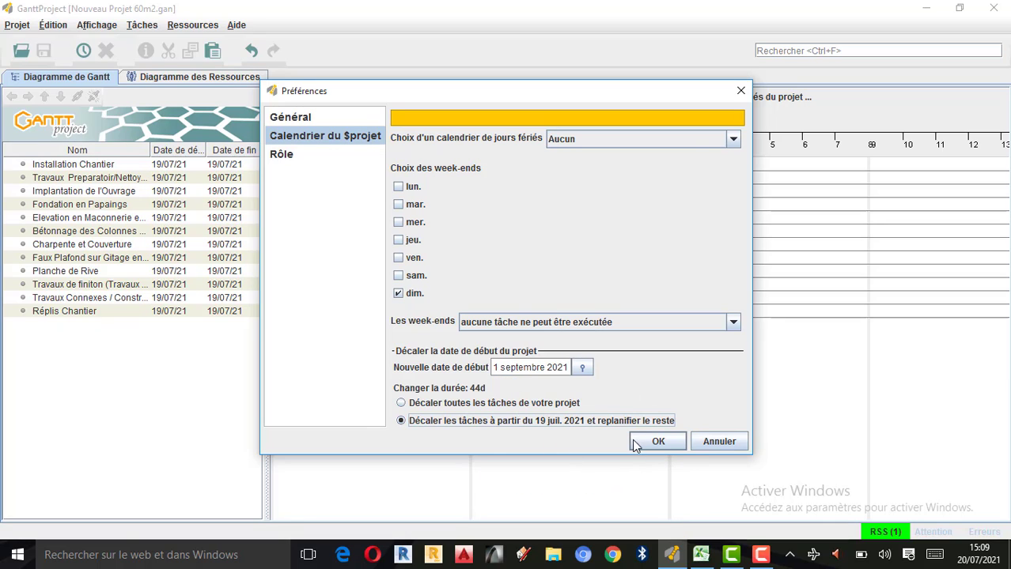
pyautogui.click(656, 442)
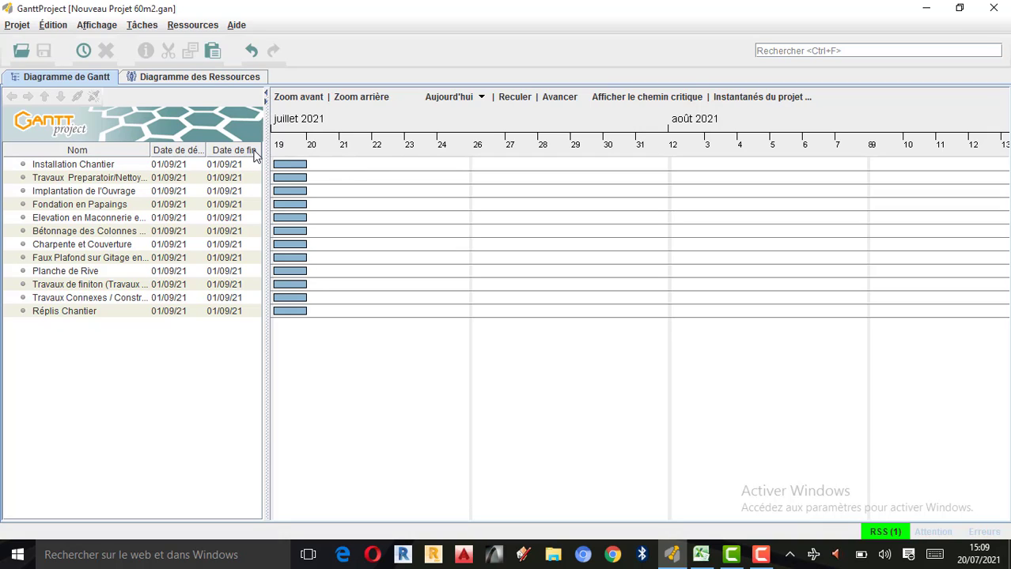
# Open the Installation Chantier task's properties and set its planning option to "La durée est calculée"
pyautogui.click(764, 555)
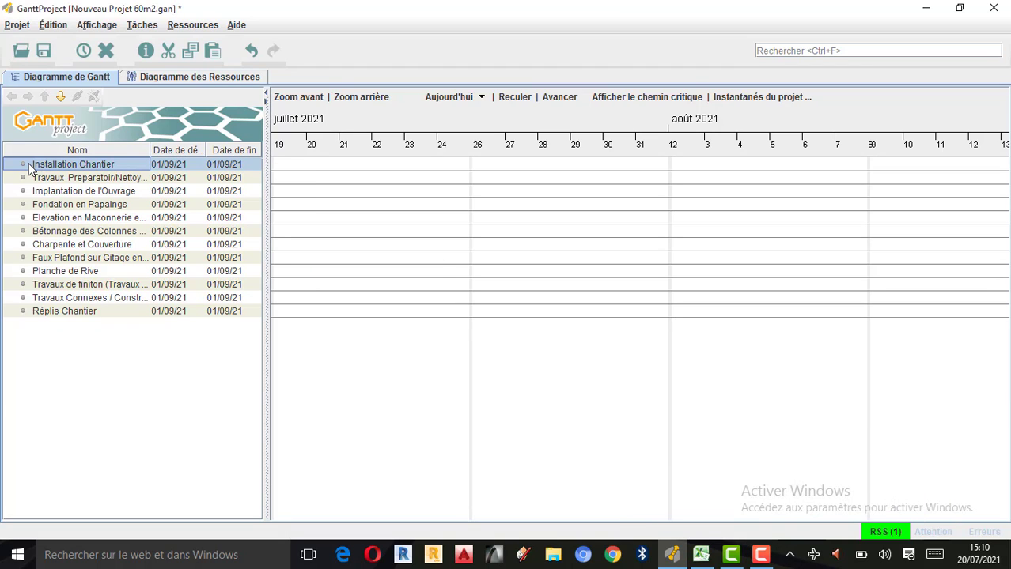
pyautogui.doubleClick(29, 169)
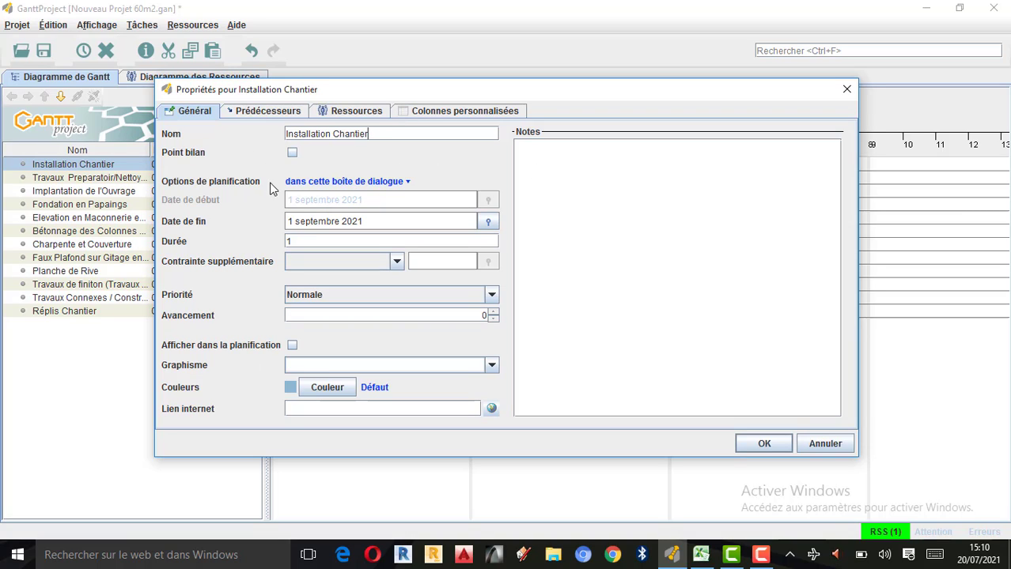
pyautogui.click(388, 187)
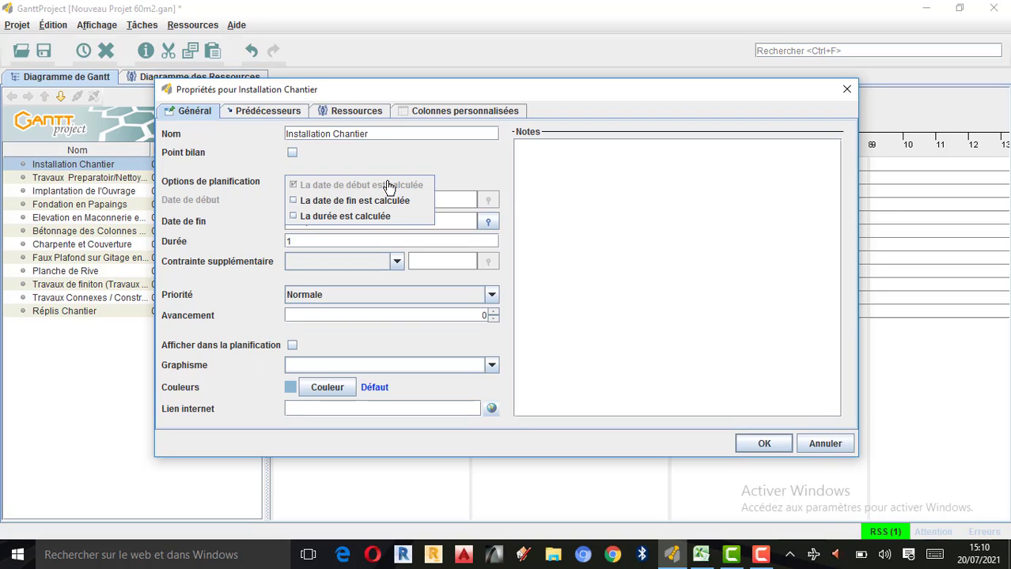
pyautogui.click(294, 219)
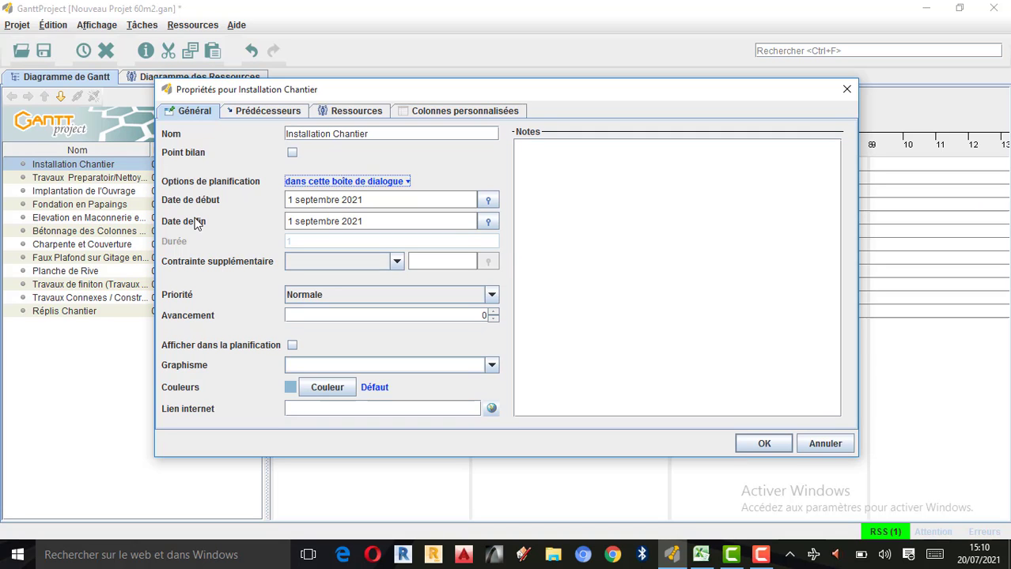
# Check the Installation Chantier end date in C2 of the Excel sheet and return to the GanttProject task properties
pyautogui.click(701, 555)
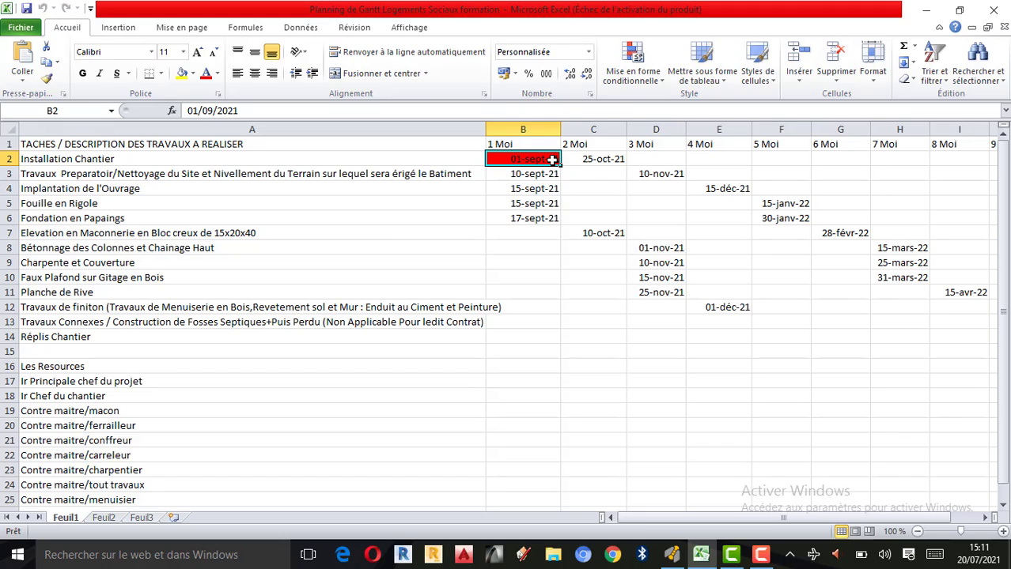
pyautogui.click(595, 161)
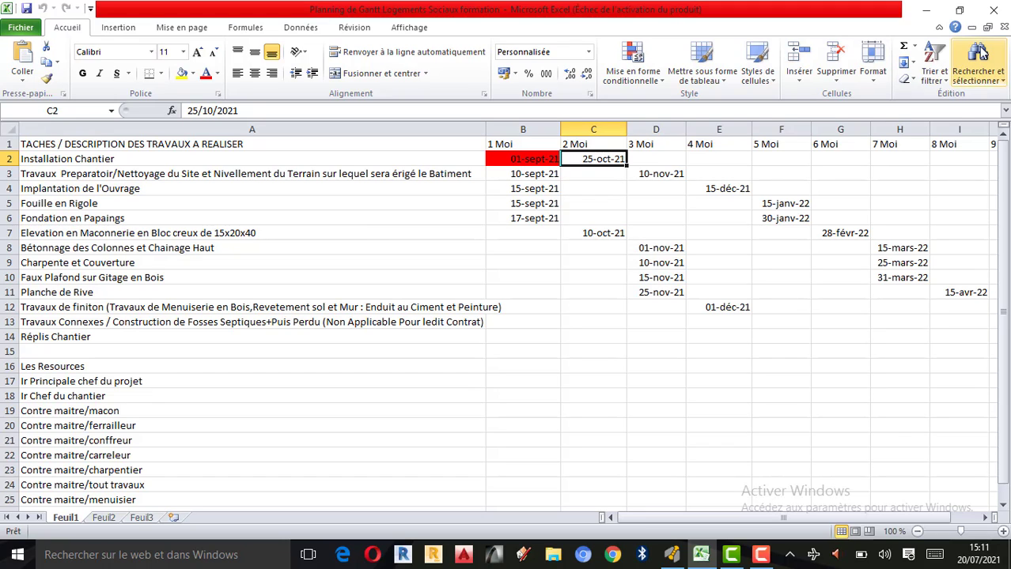
pyautogui.click(925, 17)
# Set the Installation Chantier task's end date to 25 octobre 2021
pyautogui.click(371, 221)
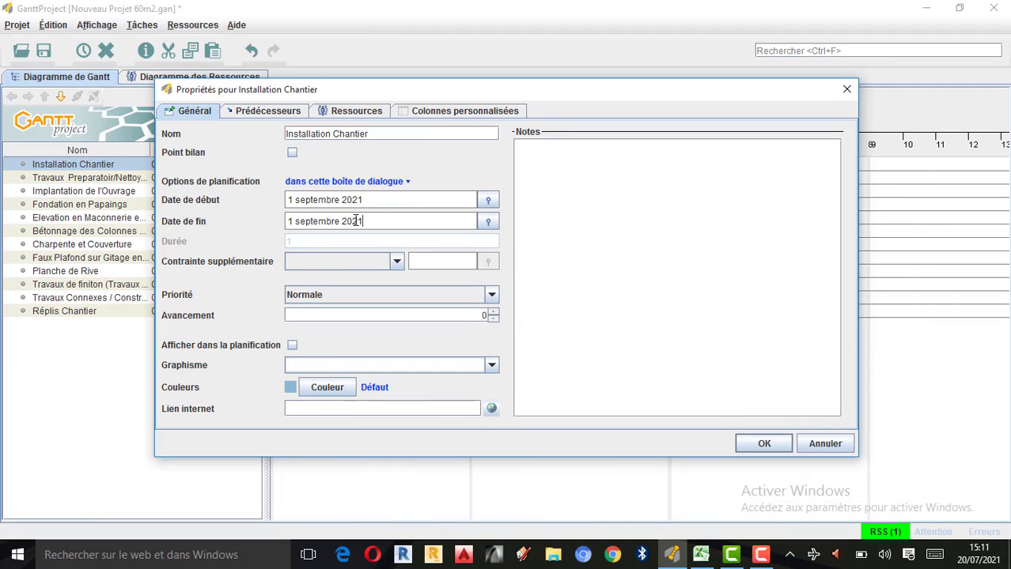
pyautogui.click(488, 225)
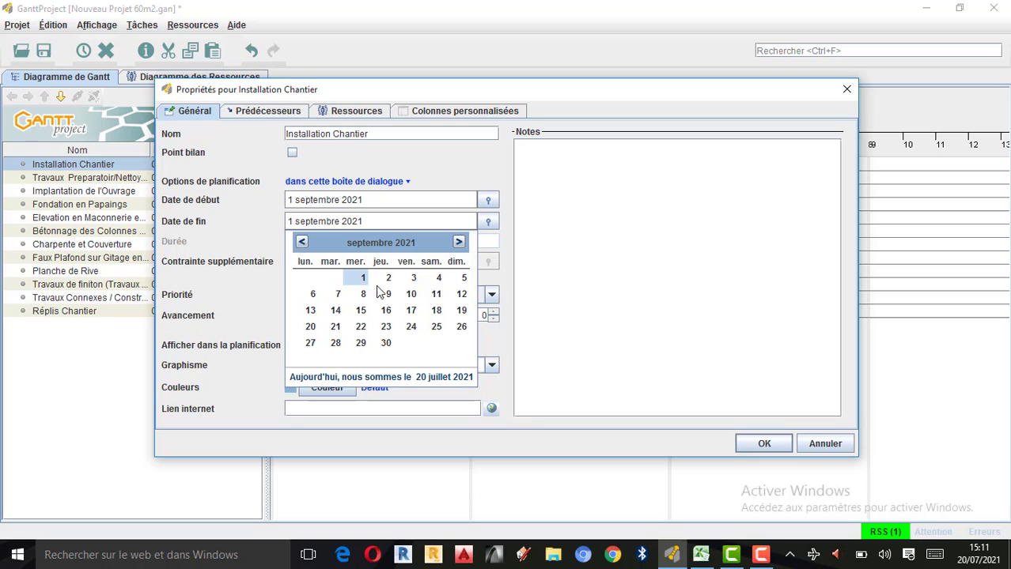
pyautogui.click(458, 242)
pyautogui.click(458, 242)
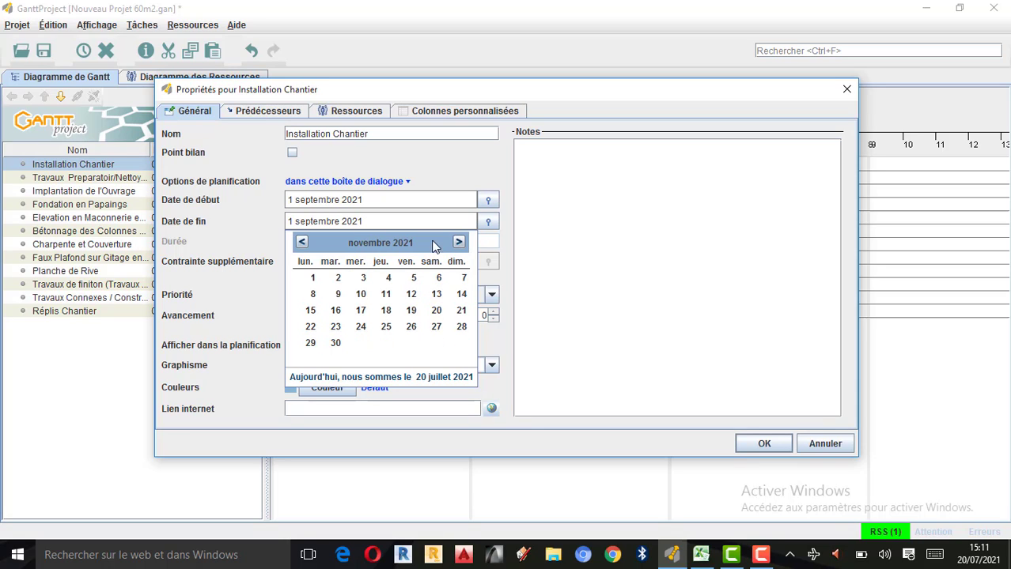
pyautogui.click(301, 242)
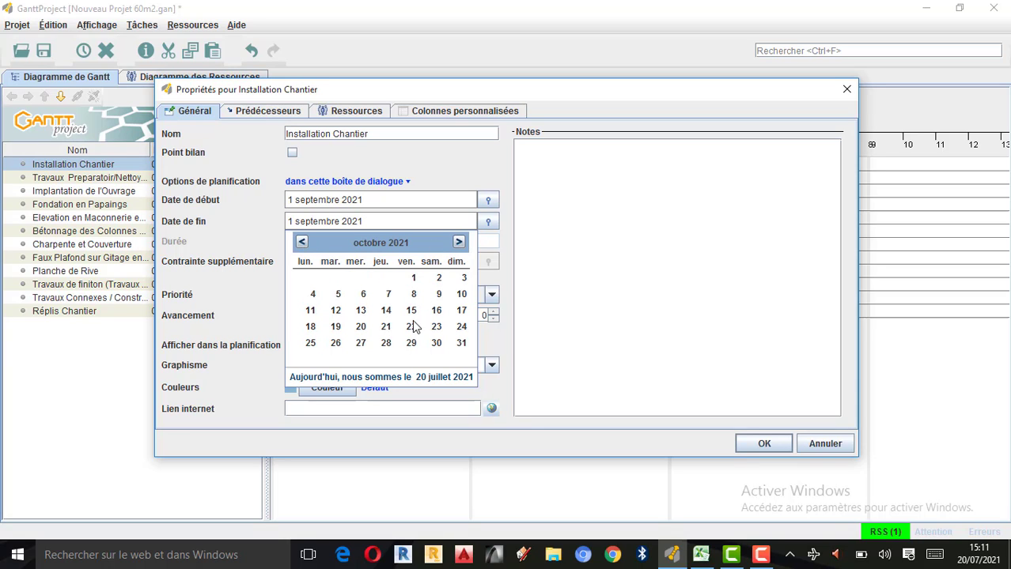
pyautogui.click(312, 343)
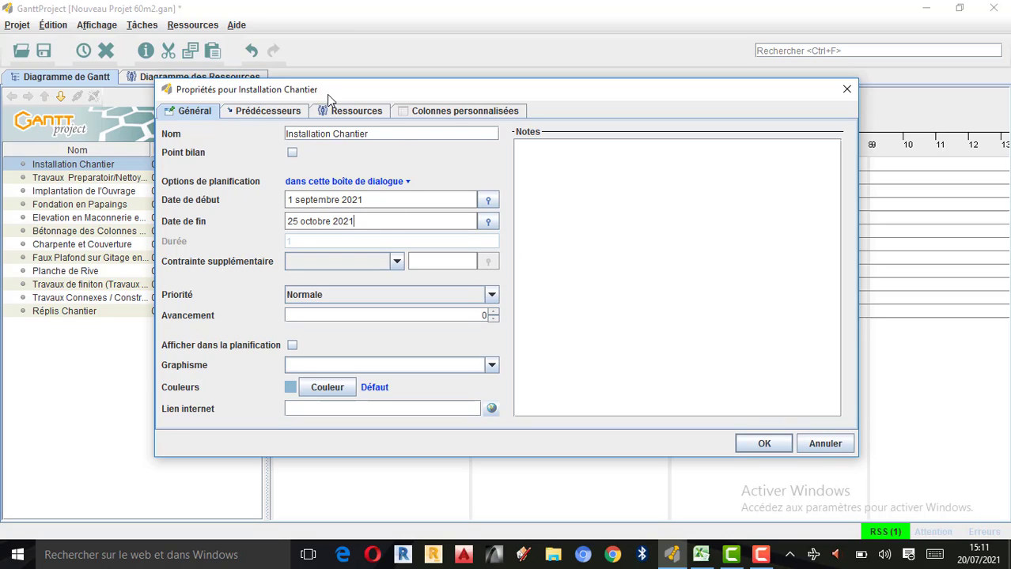
# Assign the resources Ir. Principale chef du projet and Ir. Chef du chantier to the Installation Chantier task
pyautogui.click(360, 113)
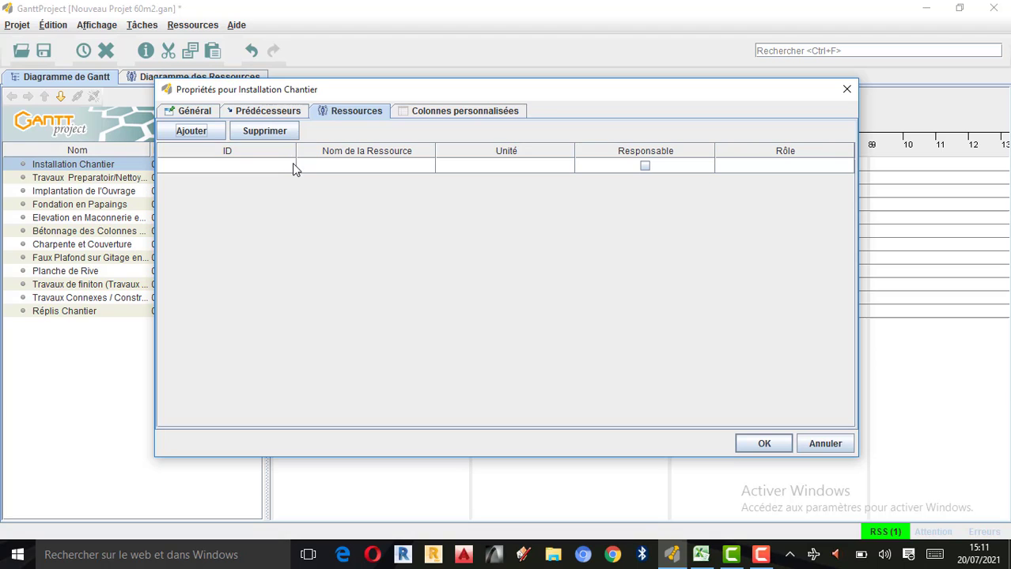
pyautogui.moveTo(507, 95); pyautogui.dragTo(625, 110)
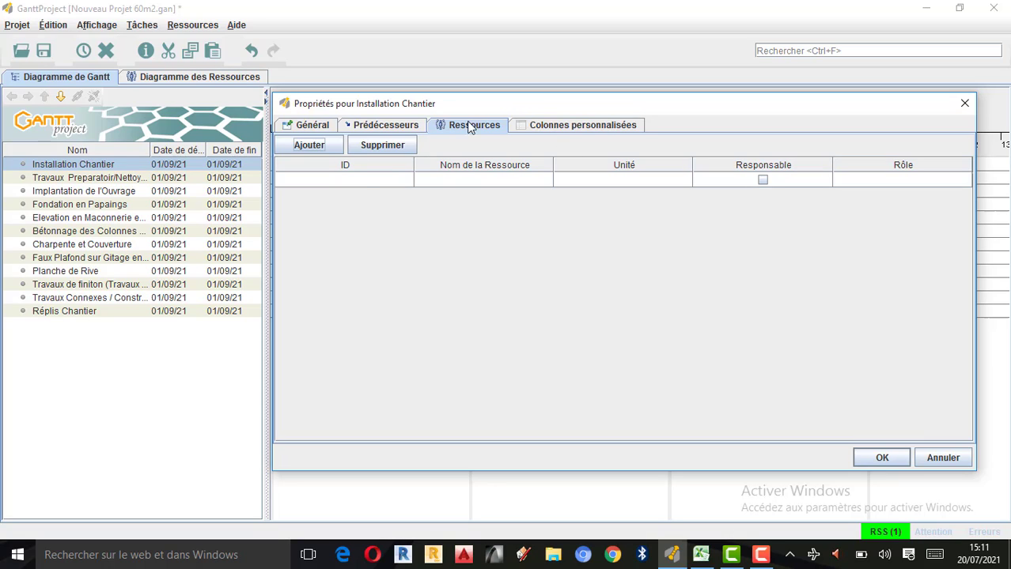
pyautogui.click(544, 180)
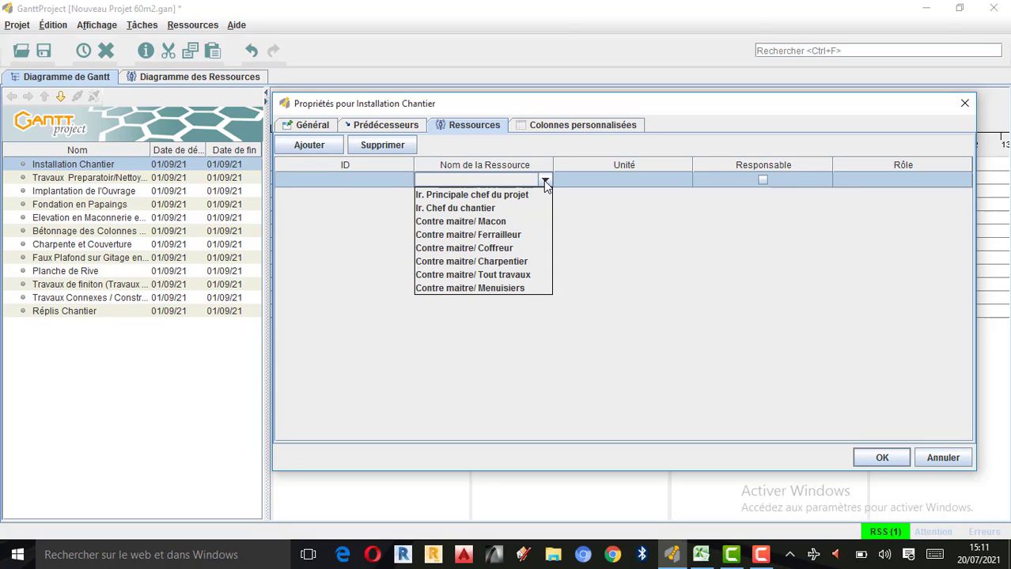
pyautogui.click(544, 180)
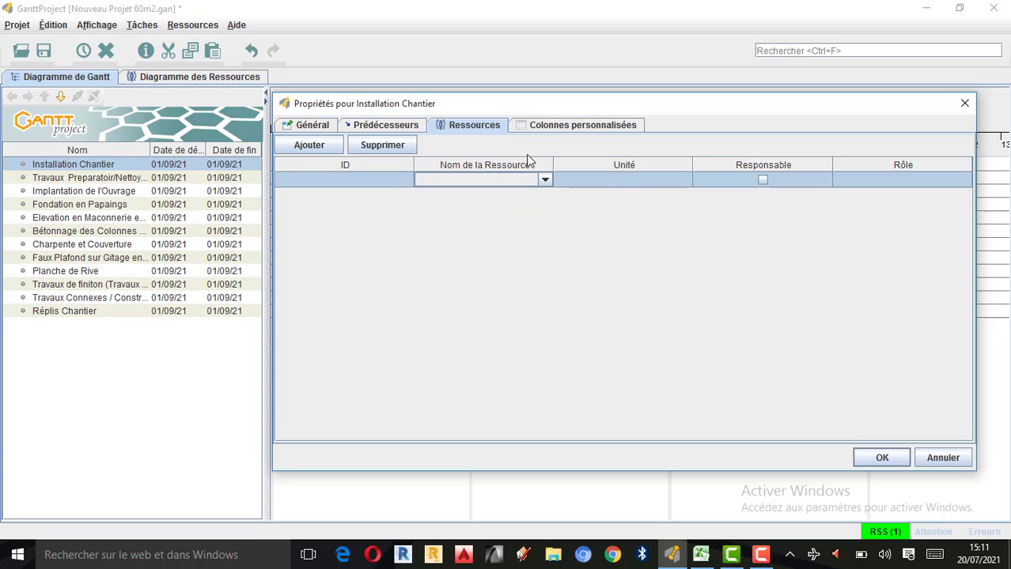
pyautogui.click(545, 181)
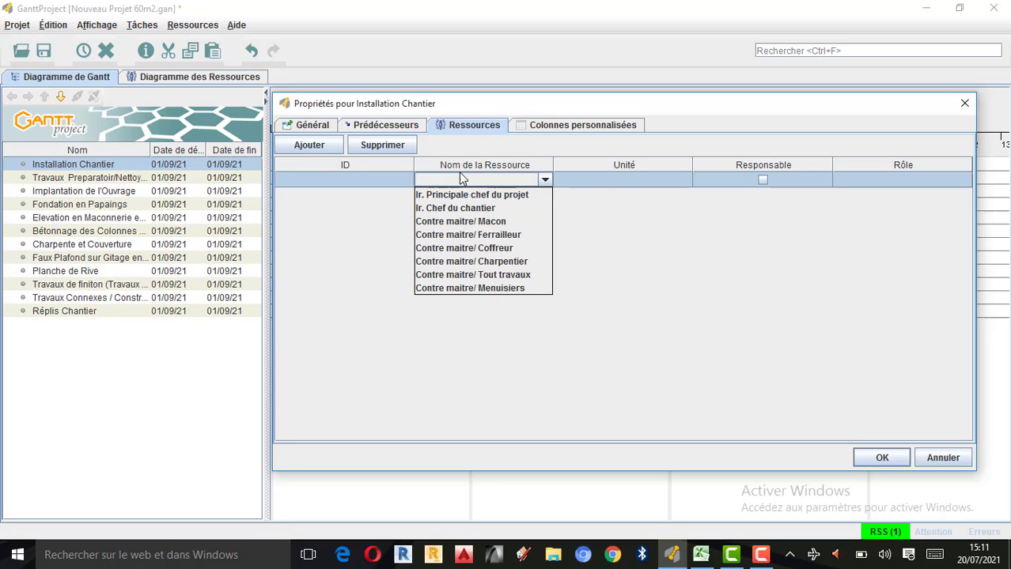
pyautogui.click(457, 197)
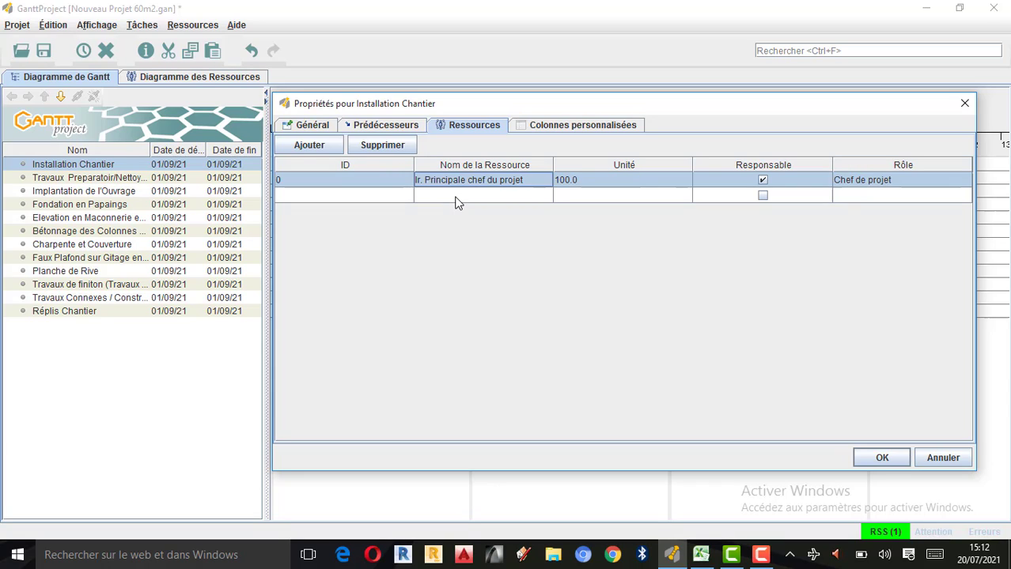
pyautogui.click(545, 198)
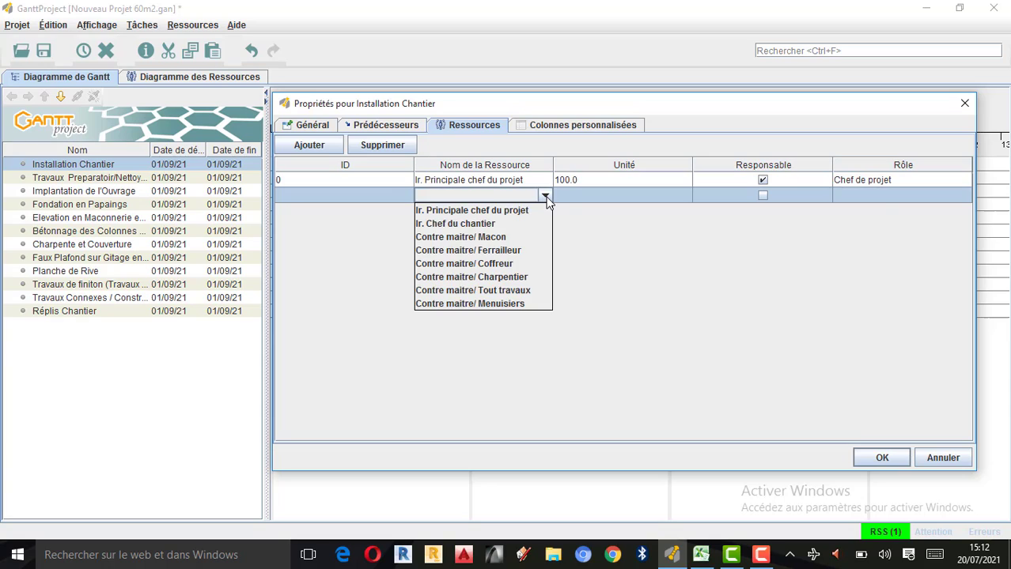
pyautogui.click(462, 225)
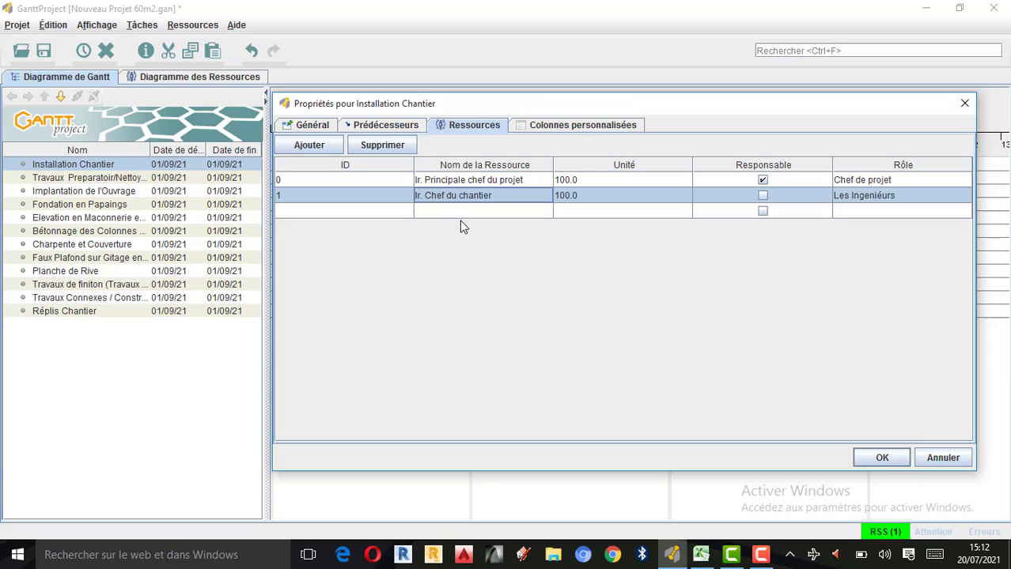
# Add Contre maitre/ Macon and Contre maitre/ Tout travaux to the task's resources, and remove Contre maitre/ Macon again
pyautogui.click(548, 212)
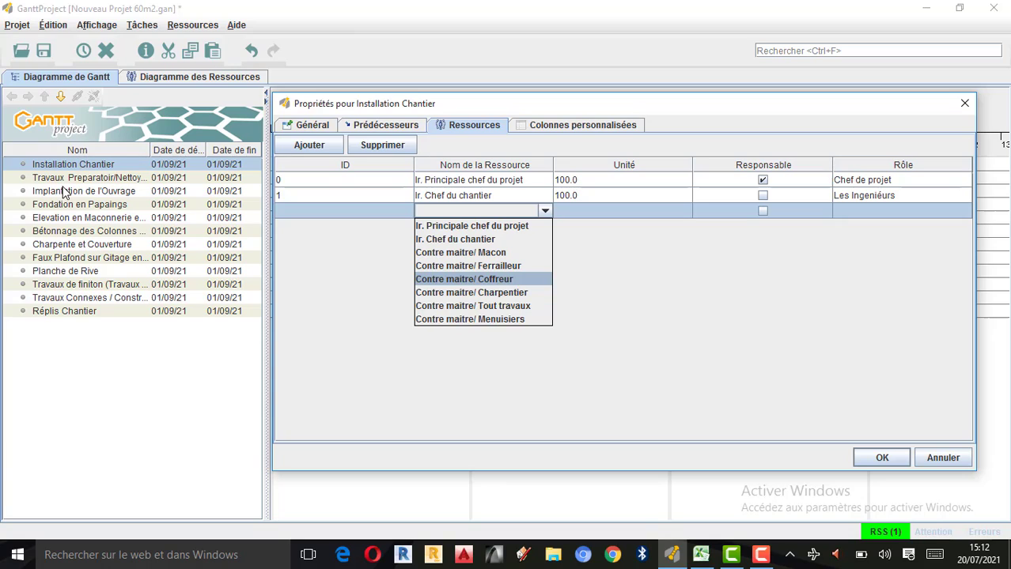
pyautogui.click(452, 256)
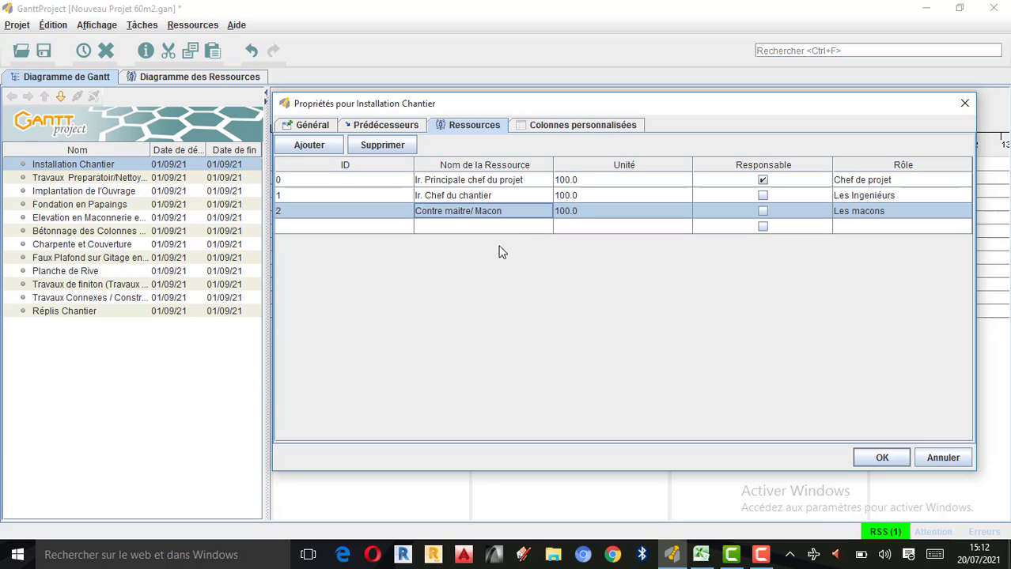
pyautogui.click(544, 228)
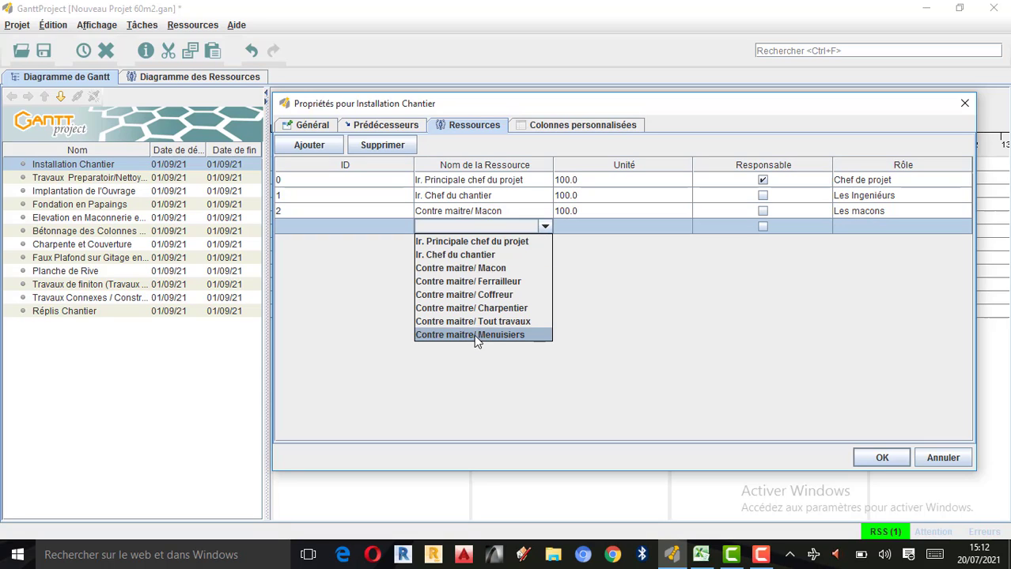
pyautogui.click(494, 321)
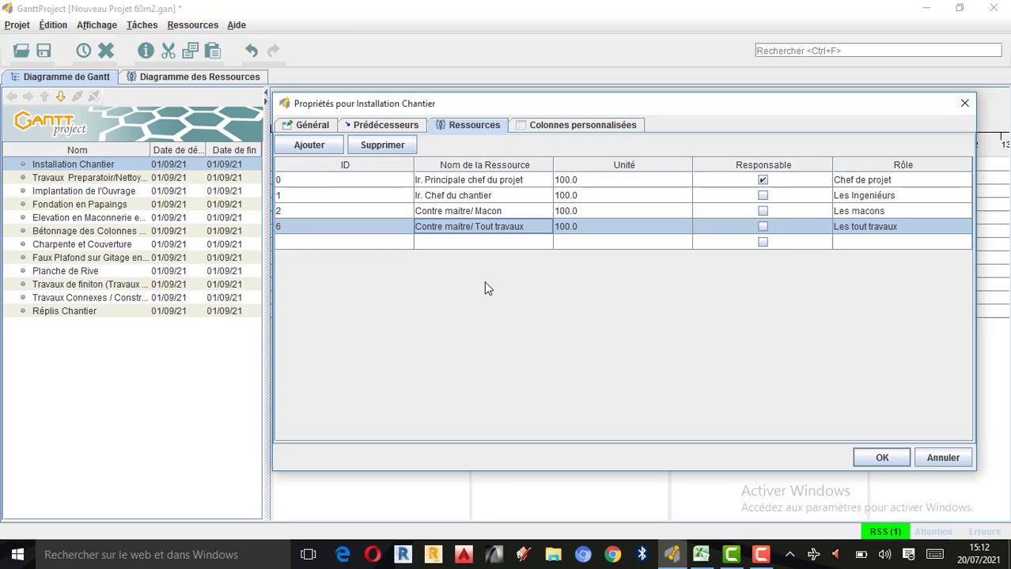
pyautogui.click(279, 210)
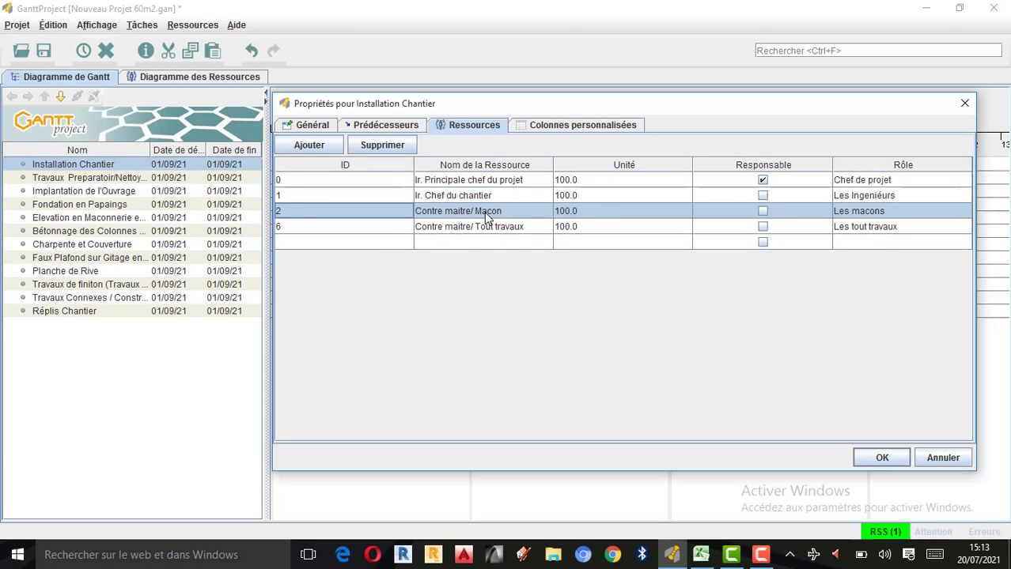
pyautogui.click(380, 145)
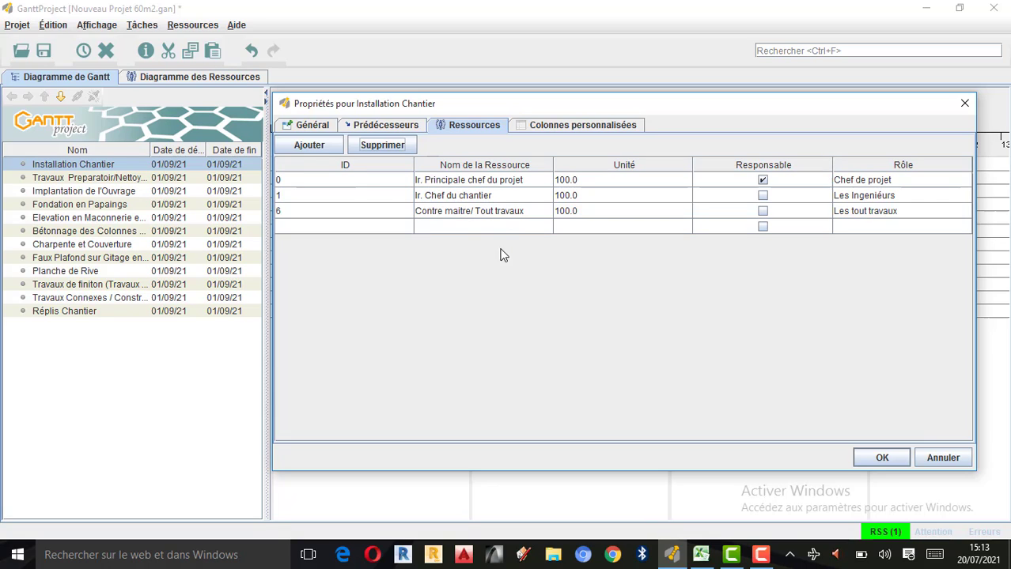
# Review the Installation Chantier task's predecessors, custom columns and resources, and apply its properties
pyautogui.click(385, 126)
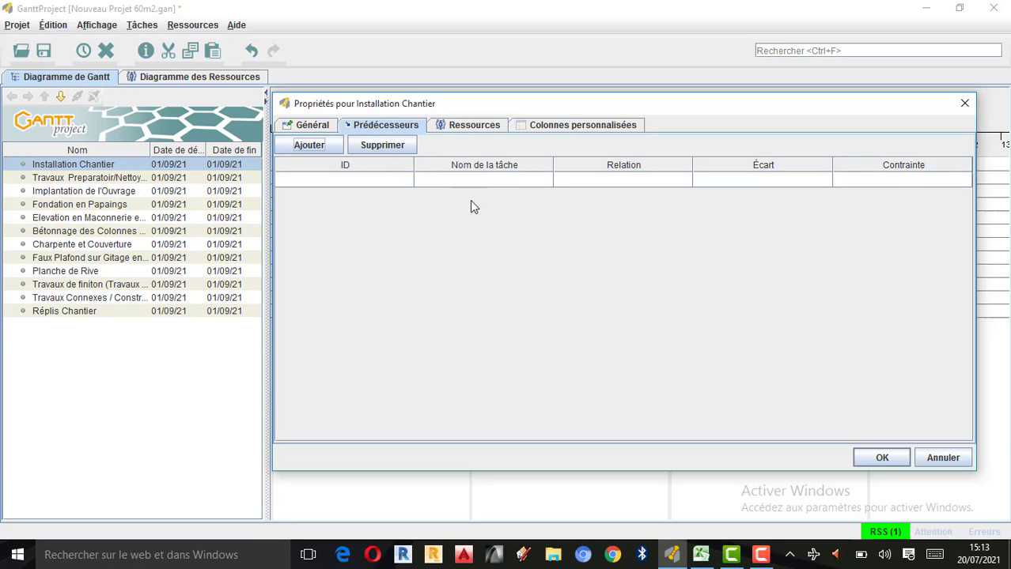
pyautogui.click(578, 127)
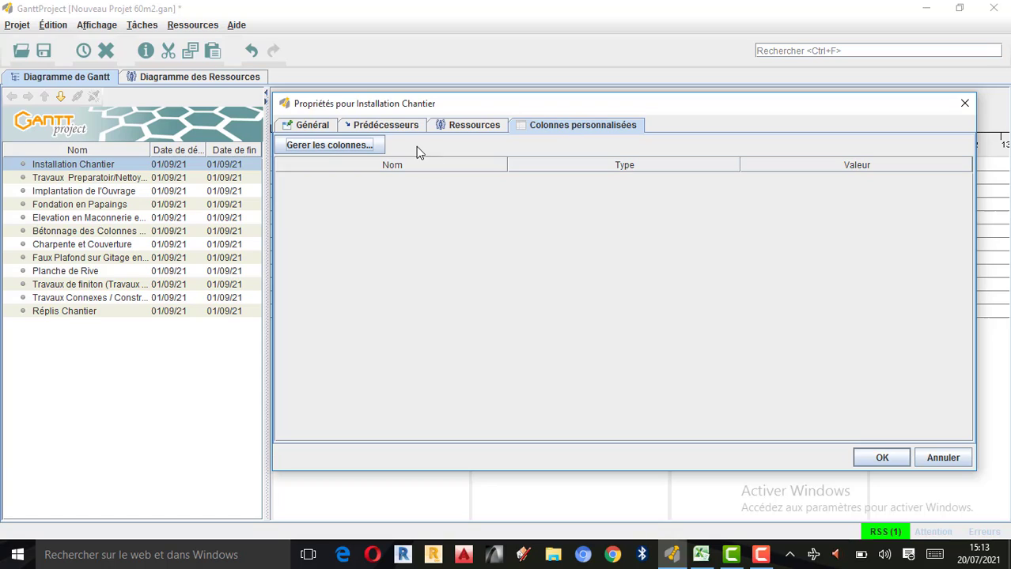
pyautogui.click(385, 125)
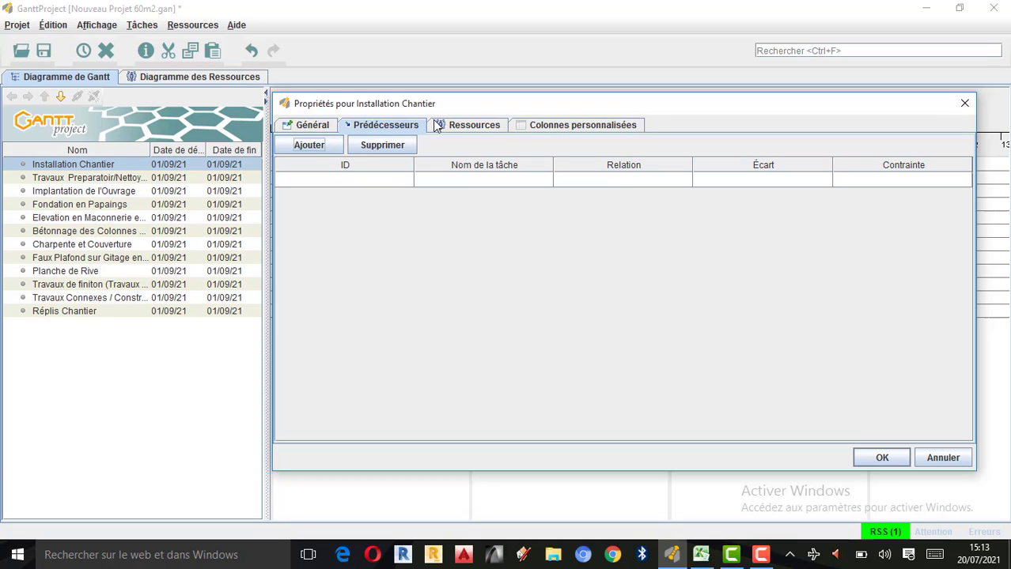
pyautogui.click(481, 127)
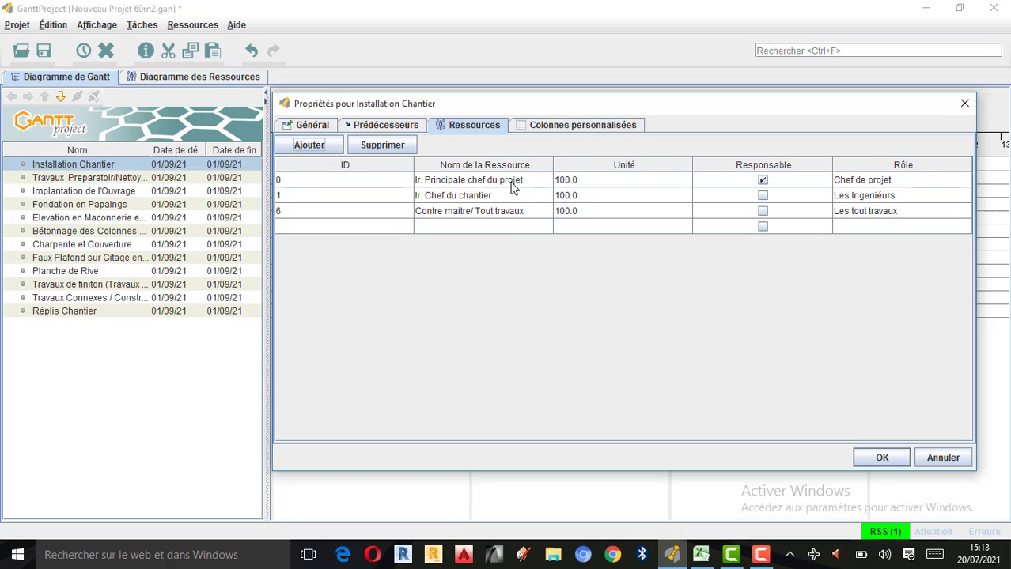
pyautogui.click(385, 127)
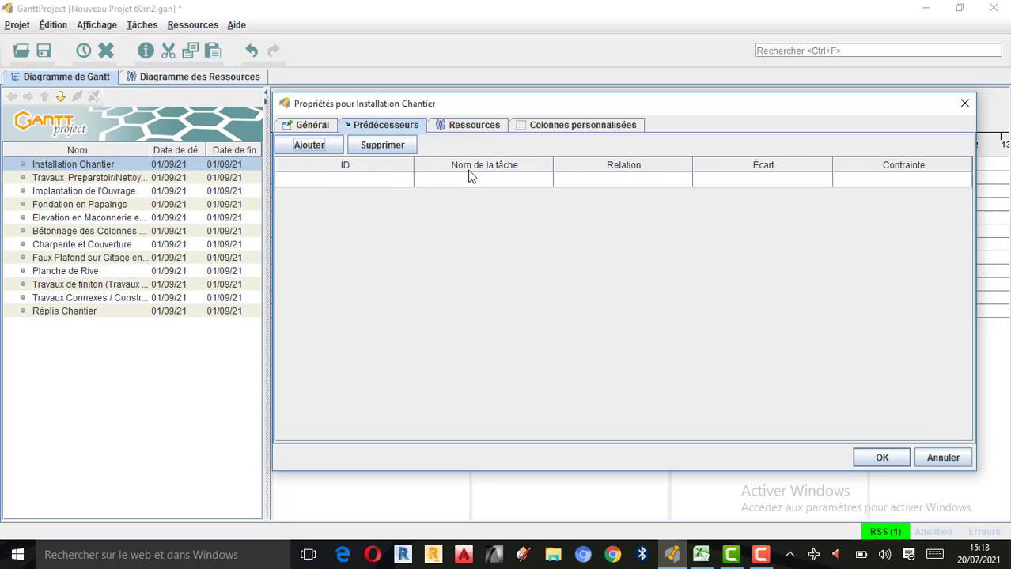
pyautogui.click(882, 459)
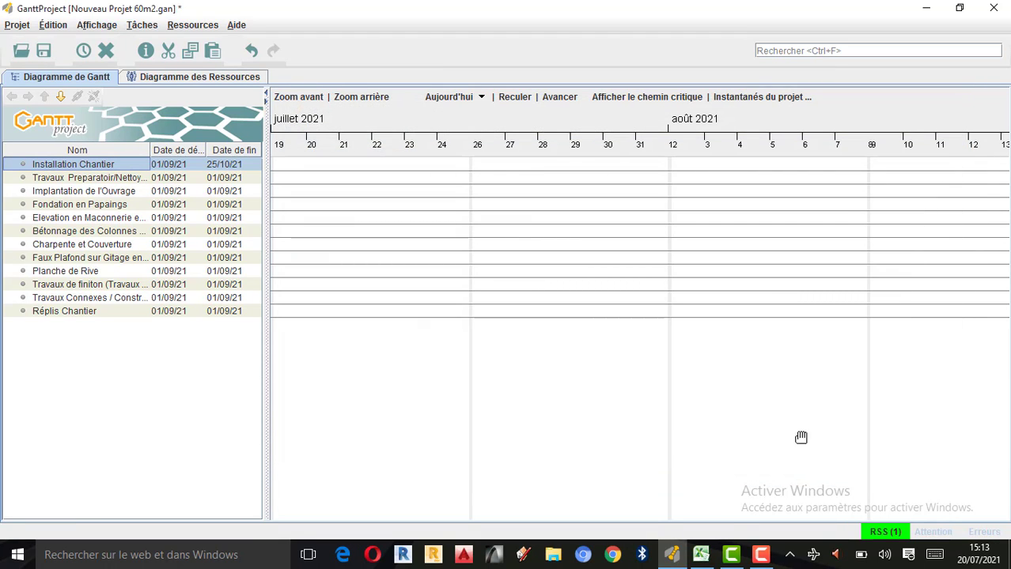
pyautogui.moveTo(679, 429); pyautogui.dragTo(804, 419)
pyautogui.moveTo(575, 390); pyautogui.dragTo(750, 376)
pyautogui.moveTo(459, 336); pyautogui.dragTo(680, 320)
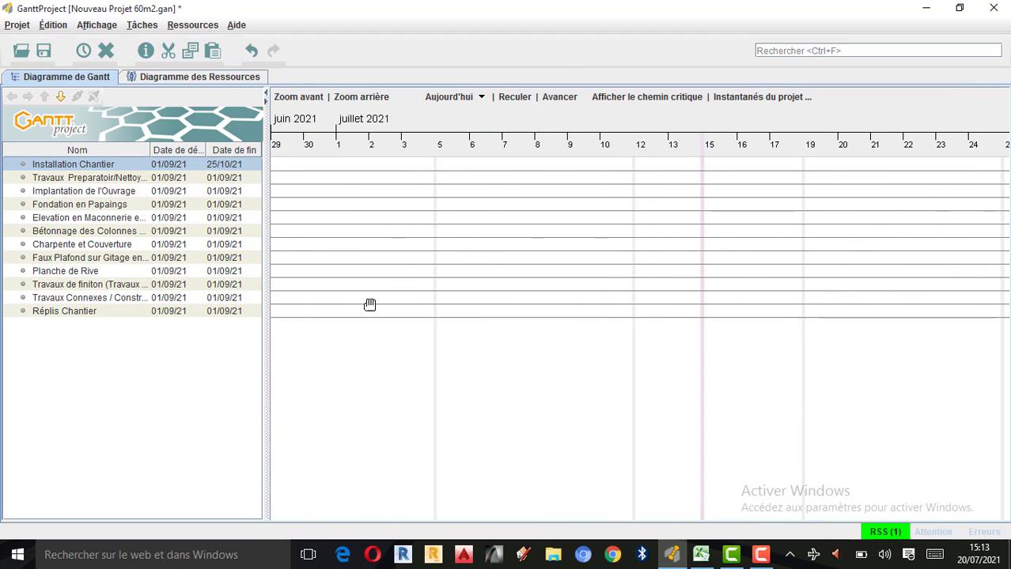
pyautogui.moveTo(370, 302); pyautogui.dragTo(623, 304)
pyautogui.moveTo(381, 318); pyautogui.dragTo(640, 332)
pyautogui.moveTo(455, 350); pyautogui.dragTo(690, 354)
pyautogui.moveTo(451, 361); pyautogui.dragTo(696, 361)
pyautogui.moveTo(386, 354); pyautogui.dragTo(706, 351)
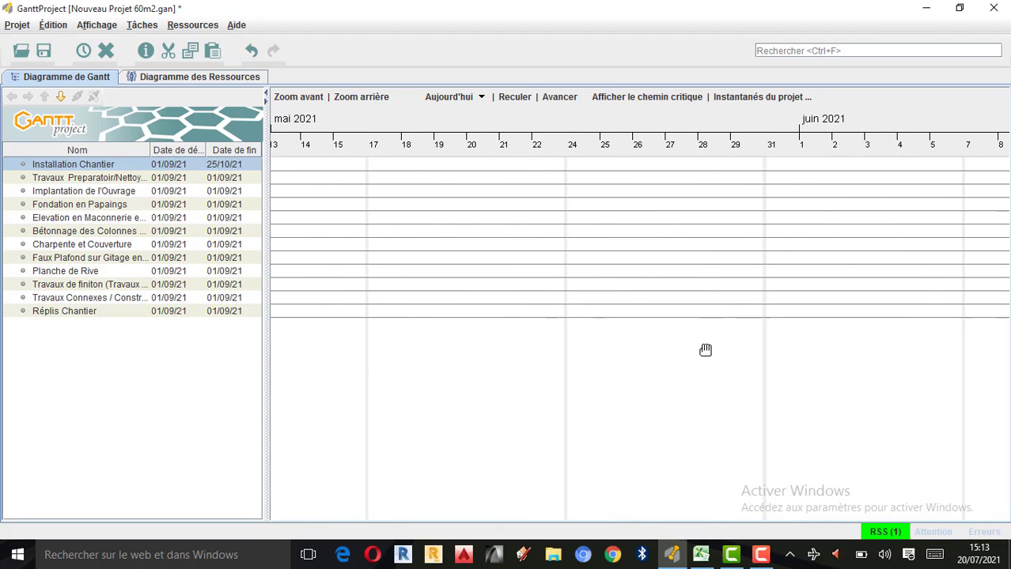
pyautogui.moveTo(261, 310); pyautogui.dragTo(521, 307)
pyautogui.moveTo(372, 316); pyautogui.dragTo(611, 314)
pyautogui.moveTo(340, 226); pyautogui.dragTo(639, 237)
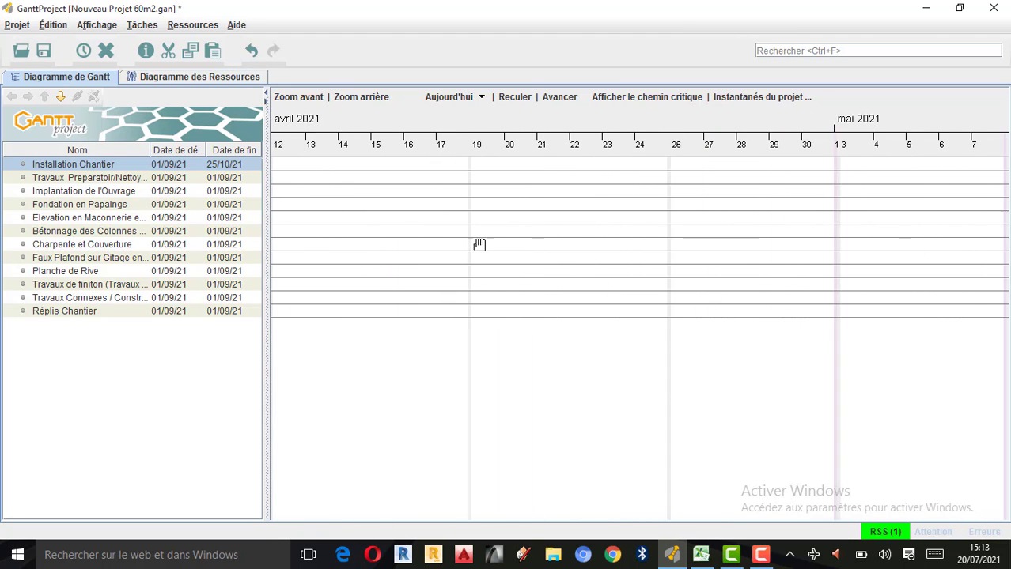
pyautogui.moveTo(276, 253); pyautogui.dragTo(629, 266)
pyautogui.moveTo(316, 257); pyautogui.dragTo(669, 257)
pyautogui.moveTo(402, 245); pyautogui.dragTo(704, 247)
pyautogui.moveTo(316, 214); pyautogui.dragTo(524, 210)
pyautogui.moveTo(332, 230); pyautogui.dragTo(612, 216)
pyautogui.moveTo(415, 230); pyautogui.dragTo(551, 238)
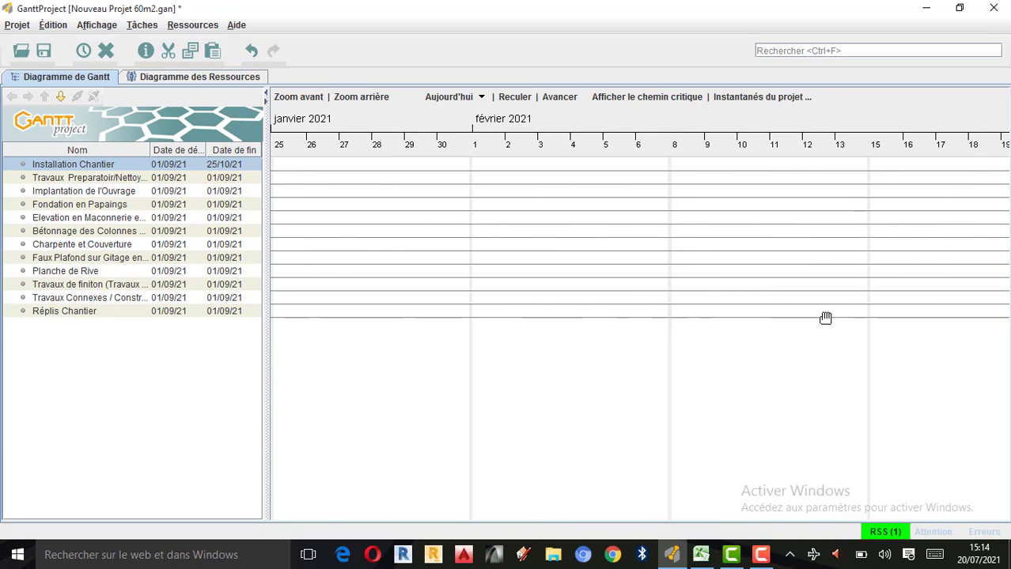
# Bring septembre 2021 into view on the Gantt timeline and examine the Installation Chantier bar
pyautogui.moveTo(825, 316); pyautogui.dragTo(555, 296)
pyautogui.moveTo(751, 301); pyautogui.dragTo(554, 301)
pyautogui.moveTo(775, 332); pyautogui.dragTo(317, 332)
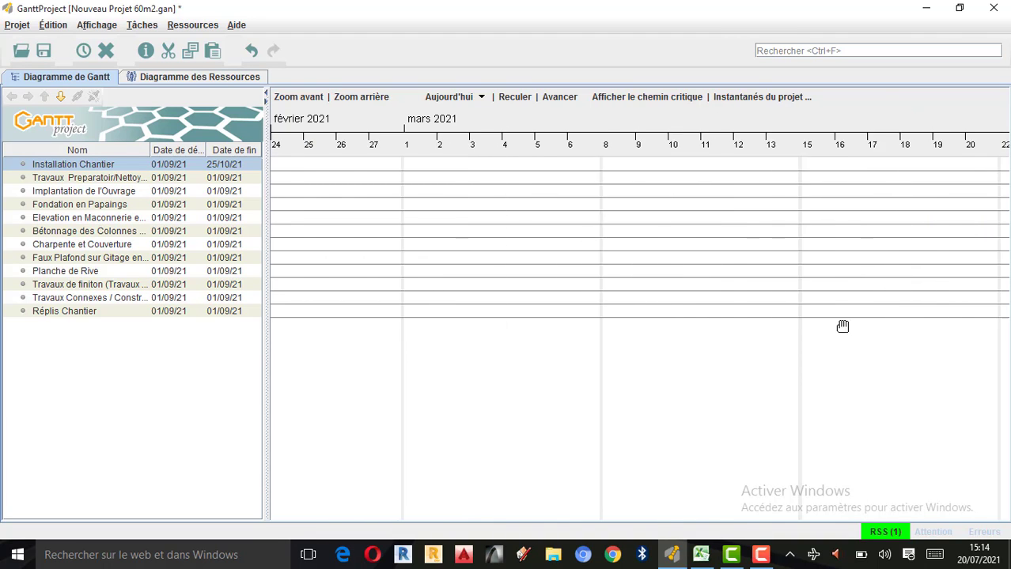
pyautogui.moveTo(842, 325); pyautogui.dragTo(553, 332)
pyautogui.moveTo(772, 337); pyautogui.dragTo(530, 352)
pyautogui.moveTo(791, 317); pyautogui.dragTo(608, 317)
pyautogui.moveTo(882, 313); pyautogui.dragTo(674, 305)
pyautogui.moveTo(907, 298); pyautogui.dragTo(744, 317)
pyautogui.moveTo(834, 317); pyautogui.dragTo(532, 303)
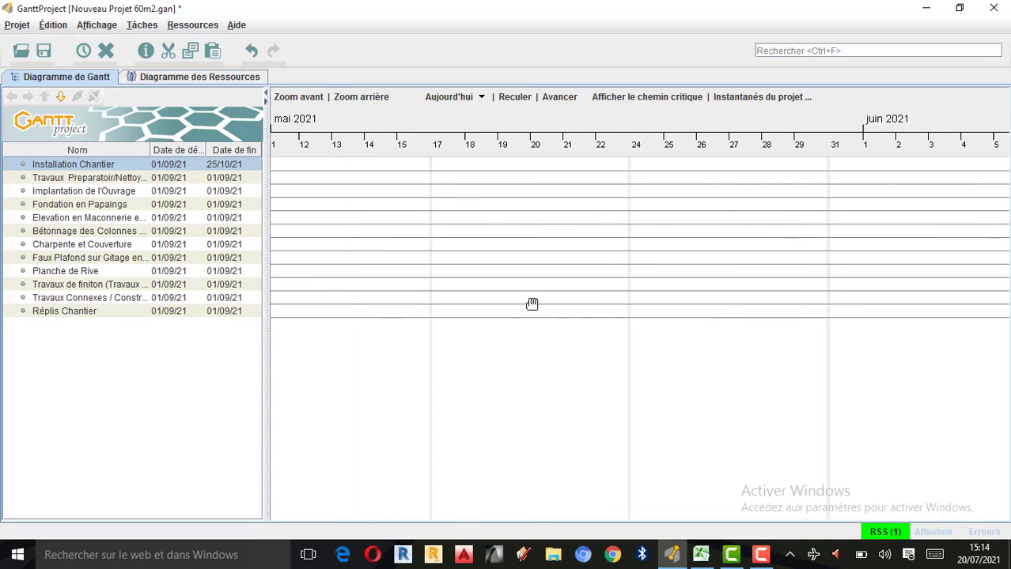
pyautogui.moveTo(932, 312); pyautogui.dragTo(403, 309)
pyautogui.moveTo(1001, 304); pyautogui.dragTo(776, 300)
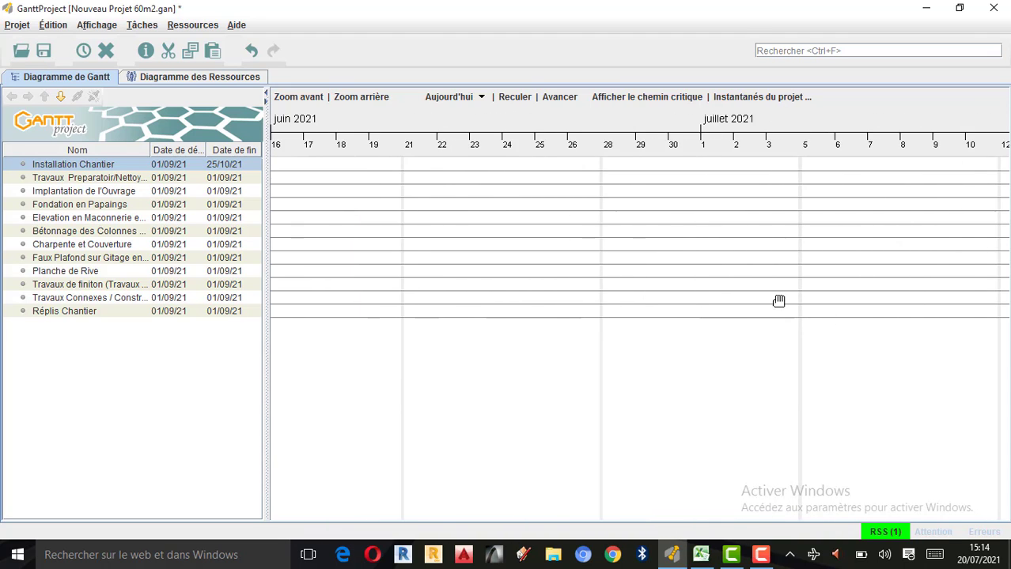
pyautogui.moveTo(889, 308); pyautogui.dragTo(472, 282)
pyautogui.moveTo(790, 292); pyautogui.dragTo(571, 294)
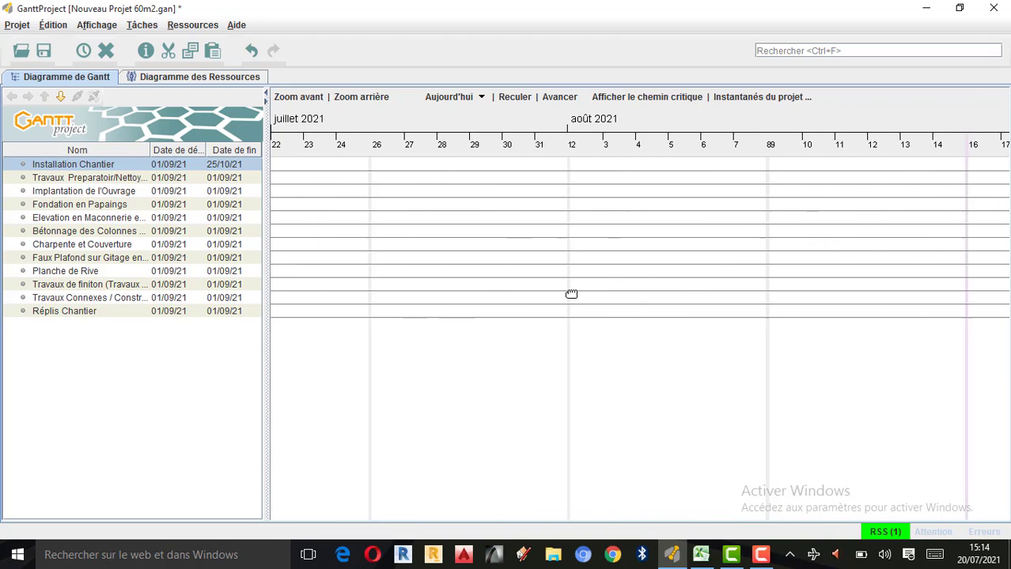
pyautogui.moveTo(864, 288); pyautogui.dragTo(548, 287)
pyautogui.moveTo(976, 281); pyautogui.dragTo(573, 286)
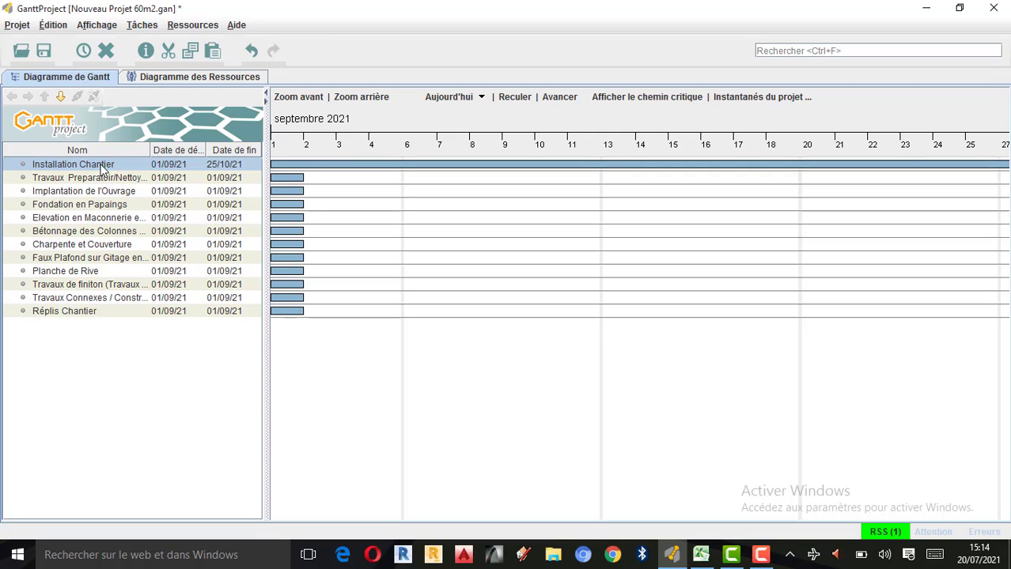
# Set the start date of the Travaux Preparatoir/Nettoyage du Site task to 10 septembre 2021, taken from the Excel planning sheet
pyautogui.doubleClick(52, 178)
pyautogui.doubleClick(18, 181)
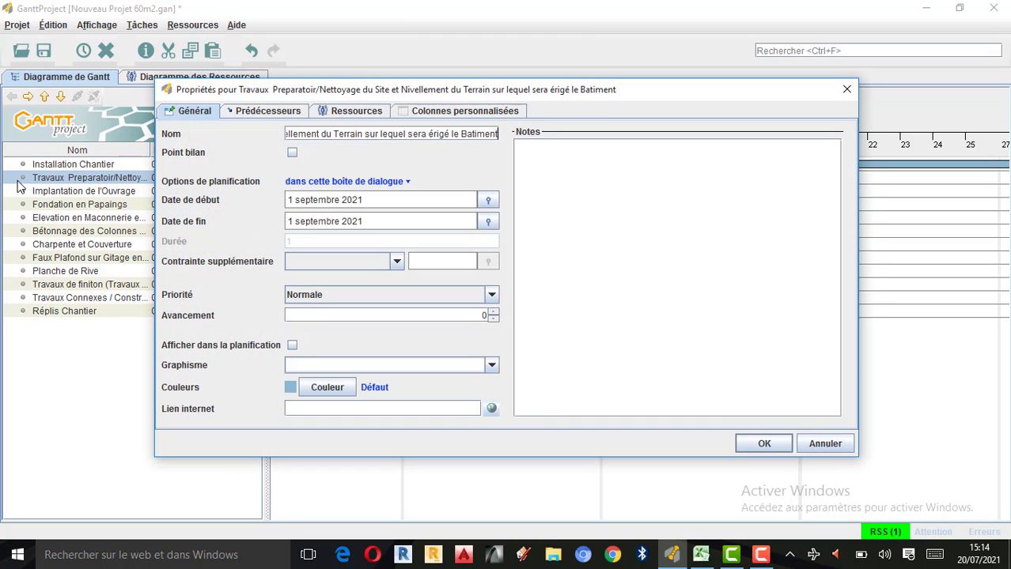
pyautogui.moveTo(630, 92); pyautogui.dragTo(728, 89)
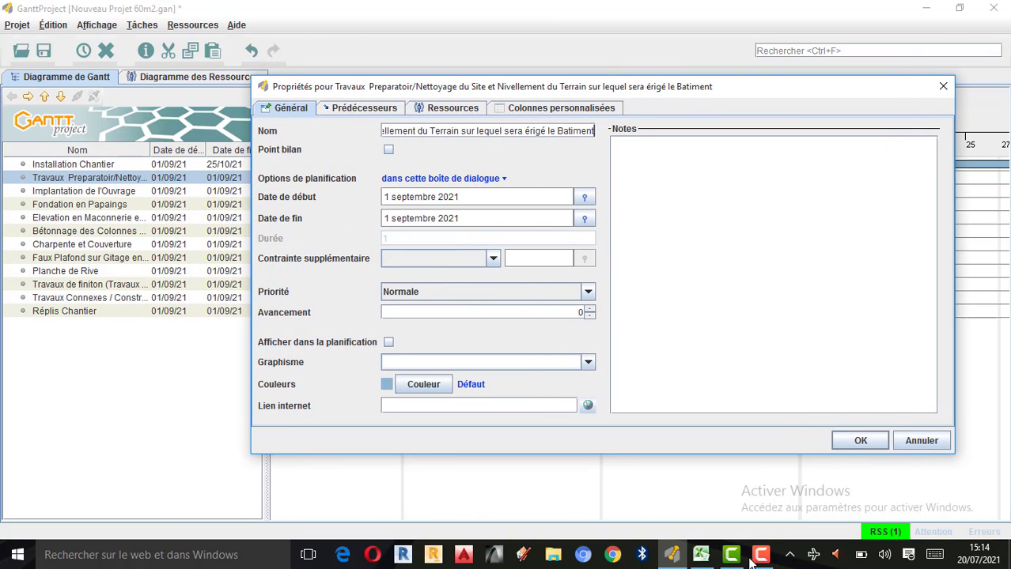
pyautogui.click(700, 555)
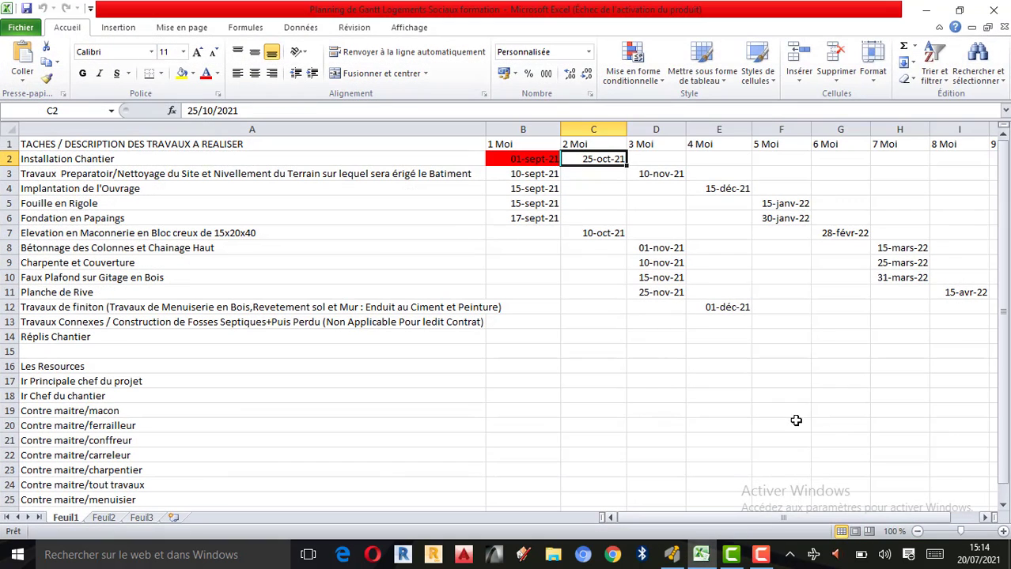
pyautogui.click(535, 179)
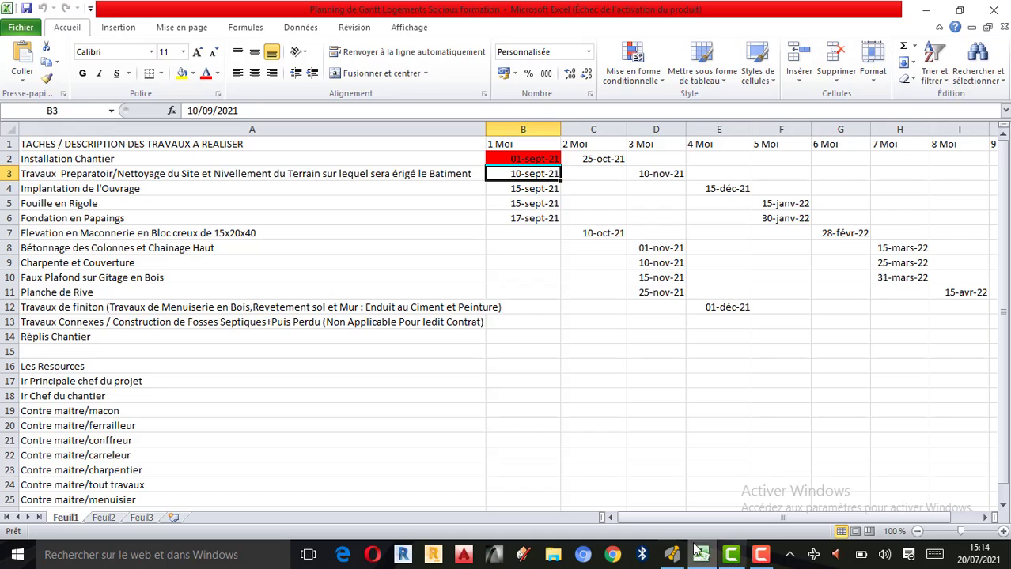
pyautogui.click(671, 554)
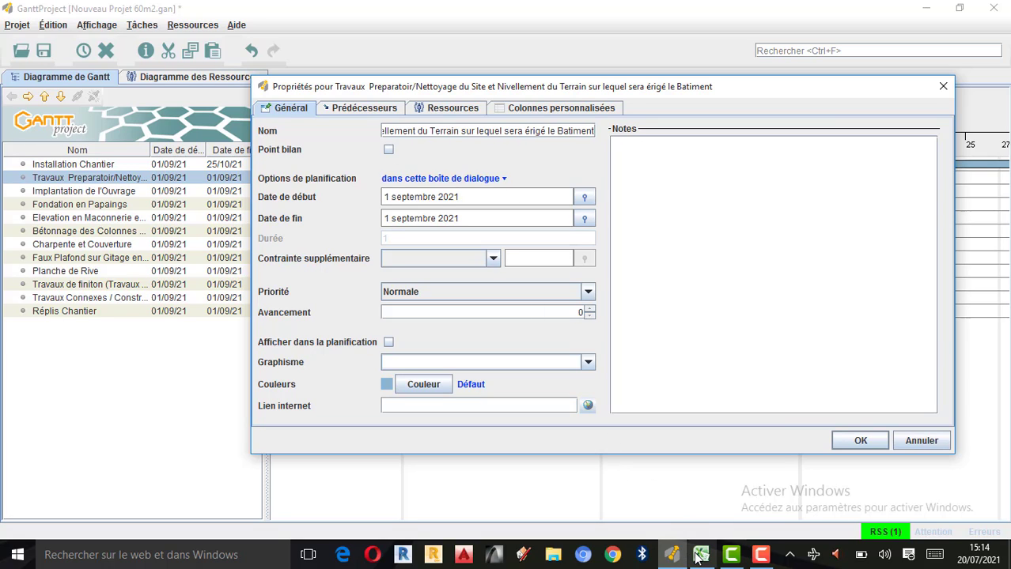
pyautogui.moveTo(698, 558)
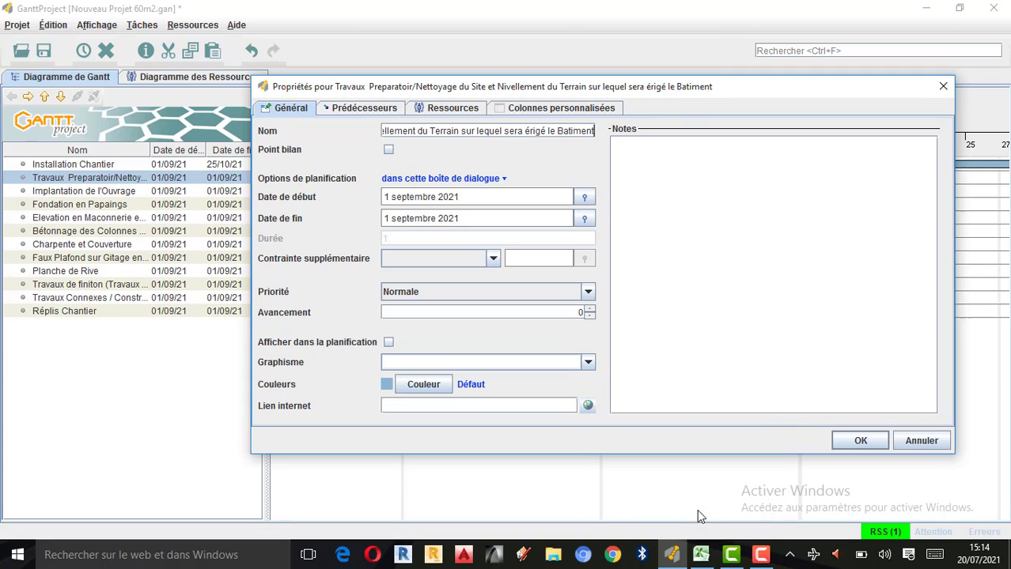
pyautogui.click(701, 555)
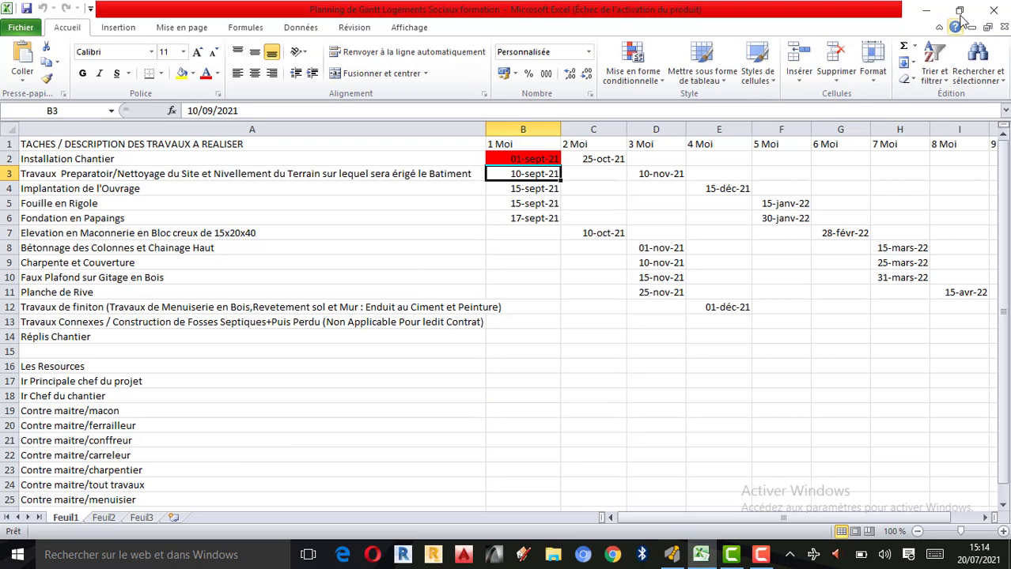
pyautogui.click(925, 9)
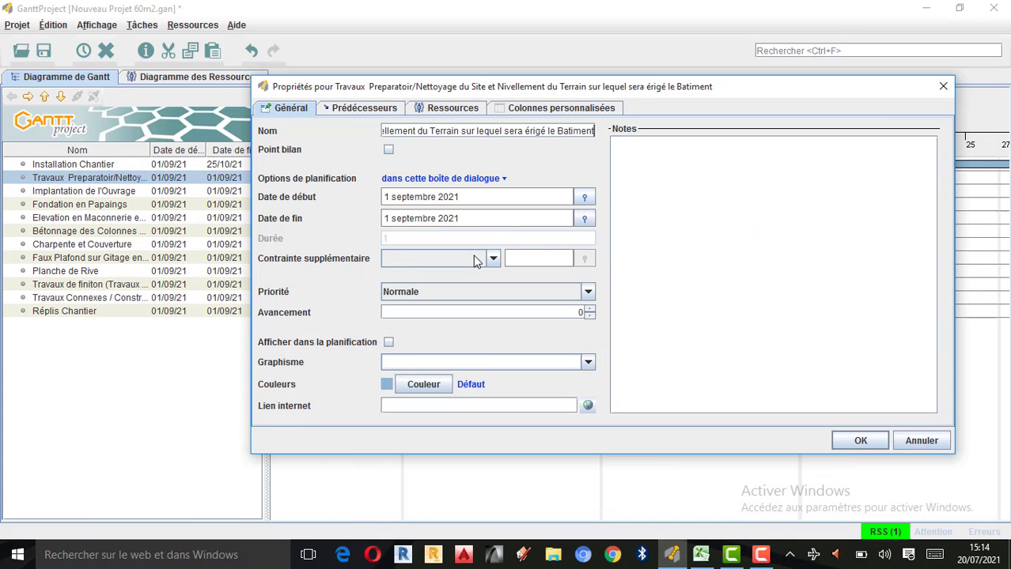
pyautogui.click(587, 199)
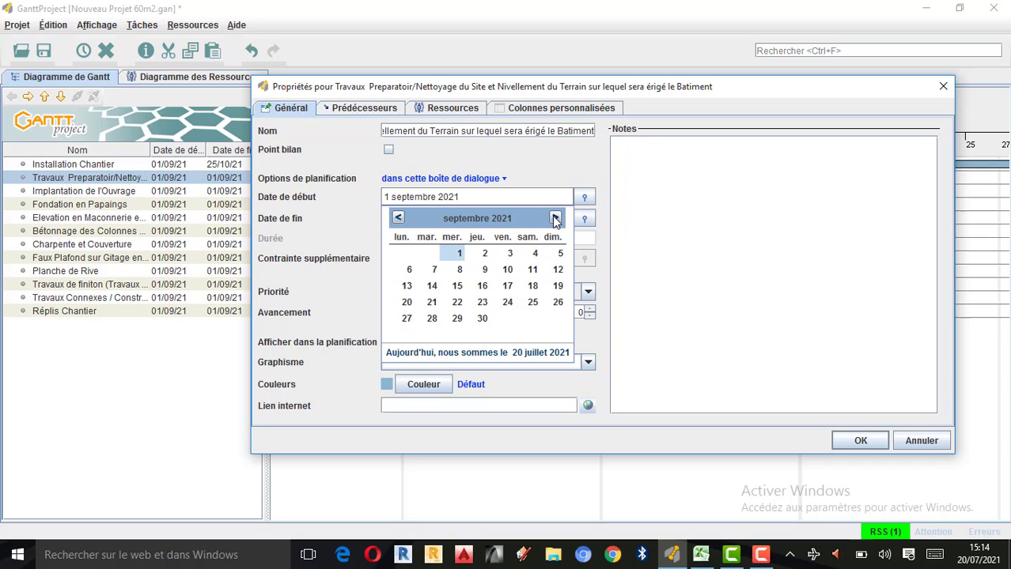
pyautogui.click(507, 270)
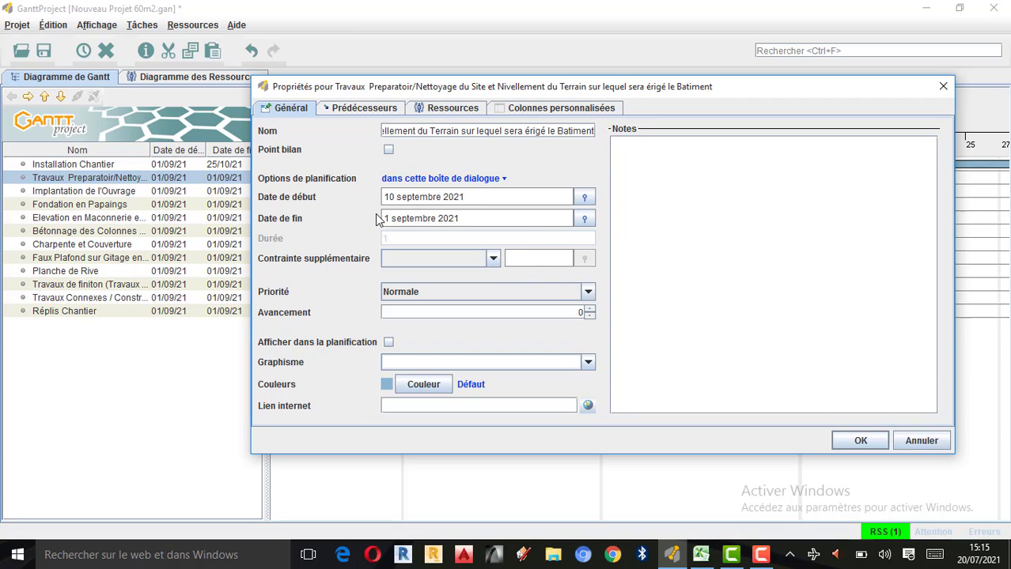
# Check the Excel sheet for the site preparation task's end date and set it to 10 novembre 2021
pyautogui.click(588, 223)
pyautogui.click(700, 554)
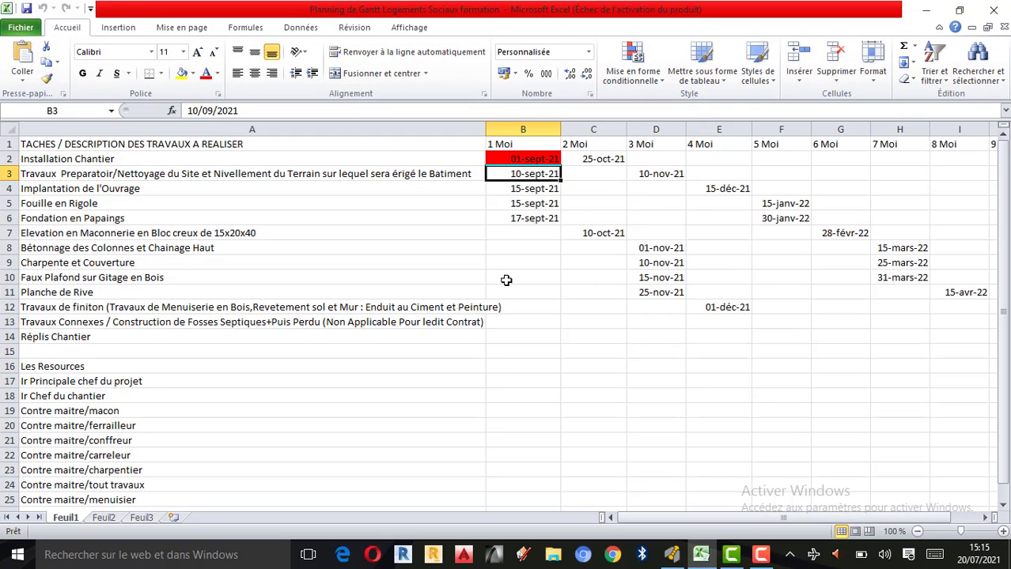
pyautogui.click(925, 10)
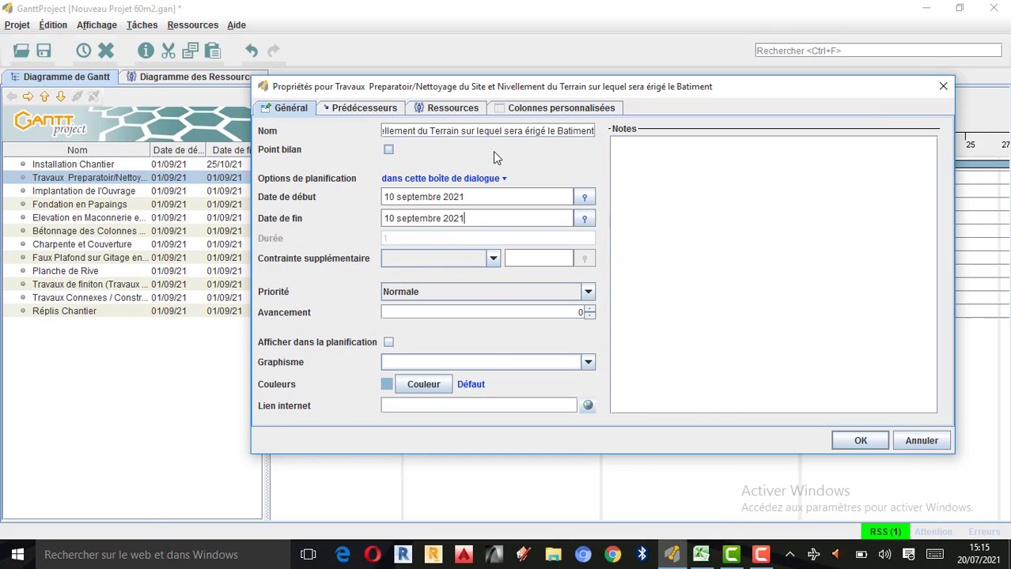
pyautogui.click(587, 222)
pyautogui.click(554, 240)
pyautogui.click(554, 240)
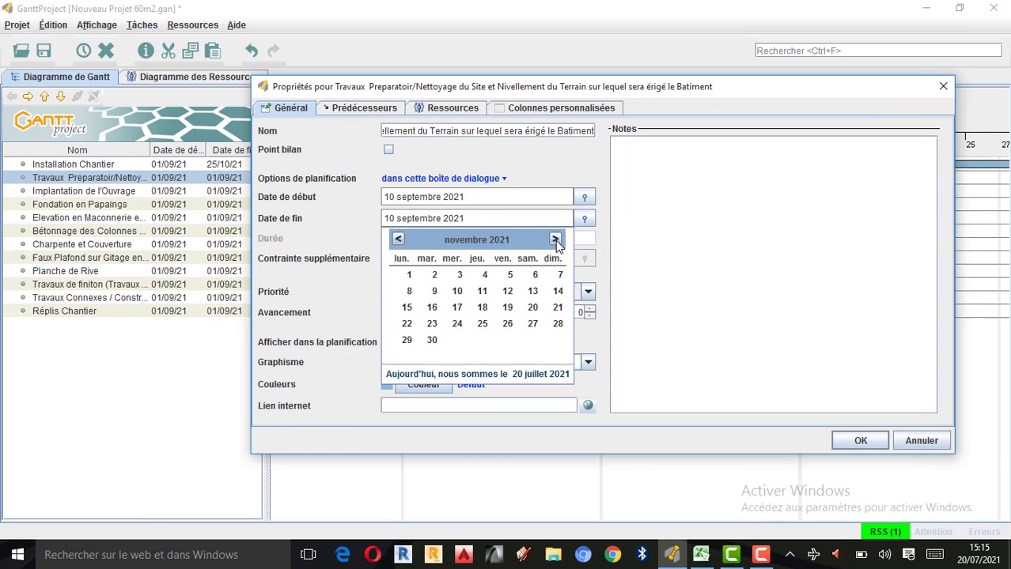
pyautogui.click(457, 292)
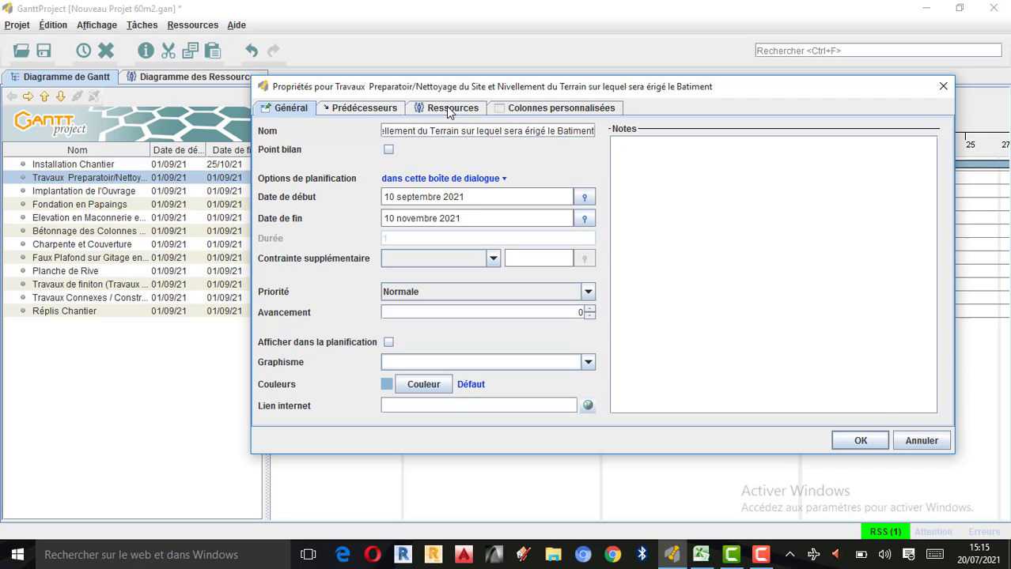
# Examine which tasks can be chosen as predecessors of the site preparation task, without picking one
pyautogui.click(360, 112)
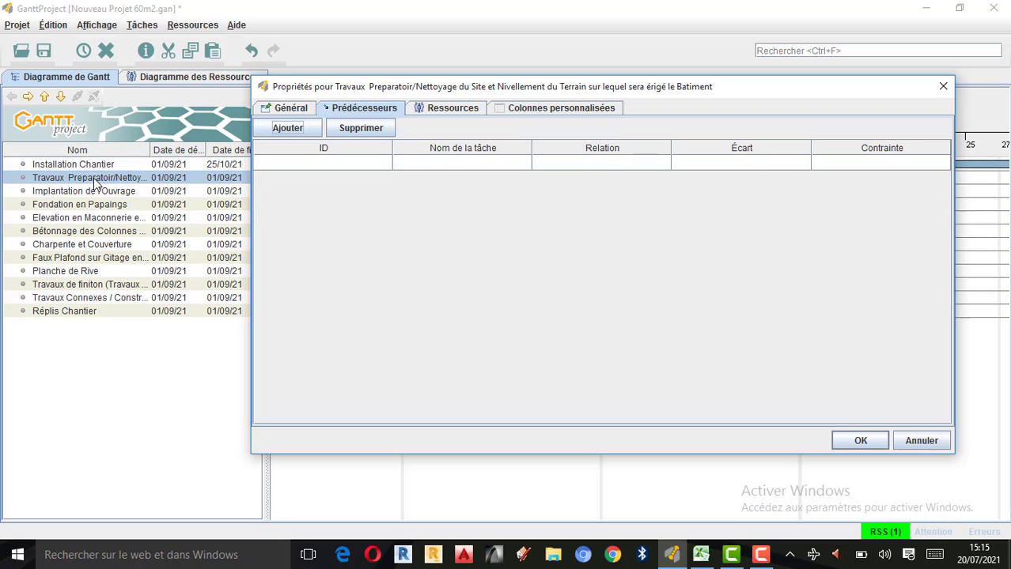
pyautogui.click(477, 163)
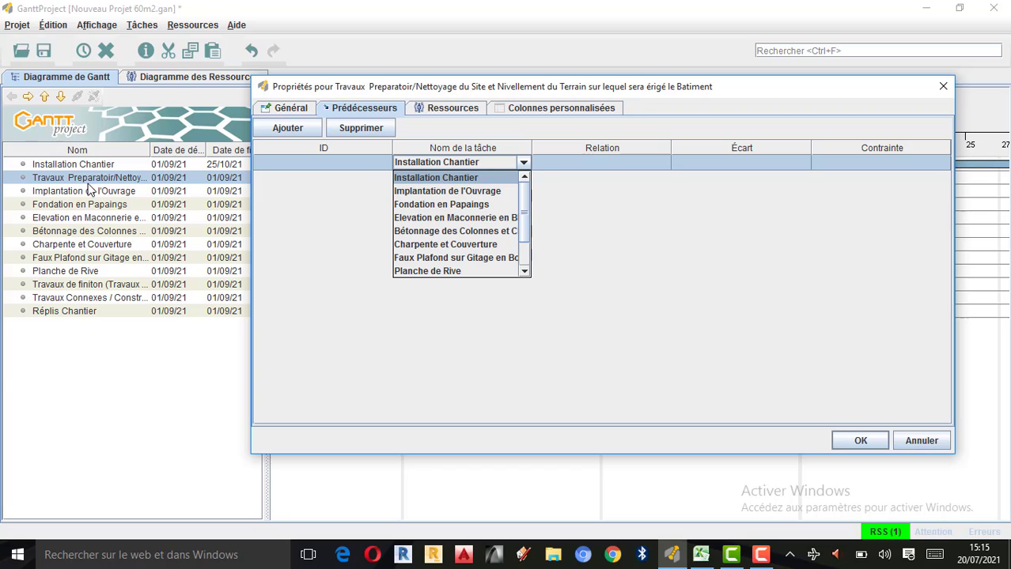
pyautogui.click(552, 190)
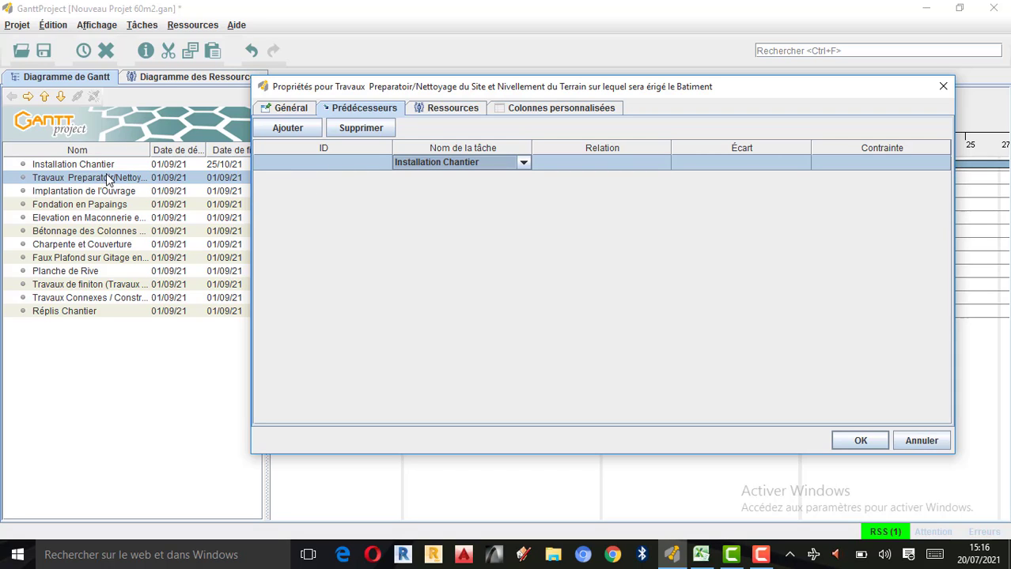
pyautogui.click(436, 161)
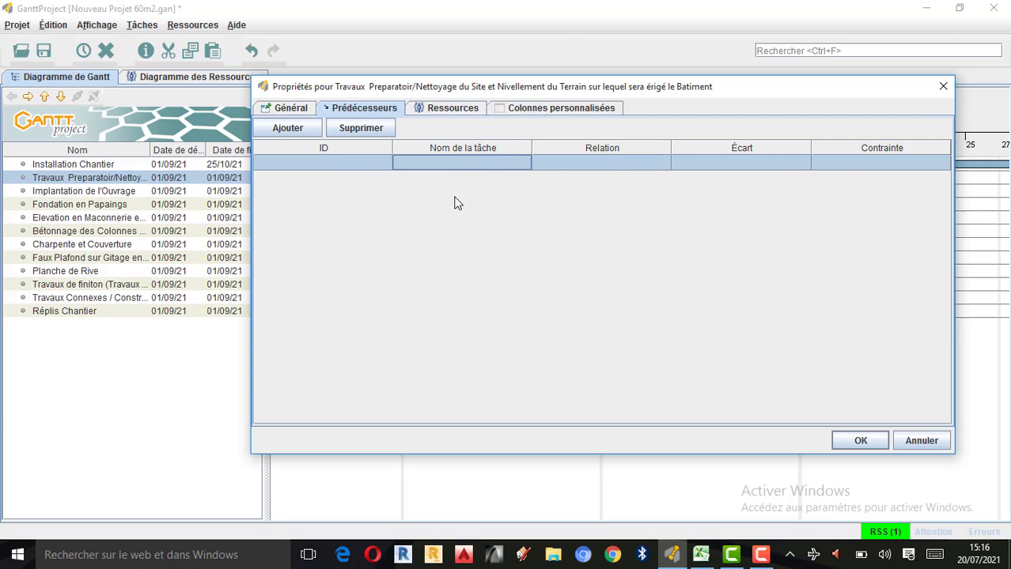
# Assign the resource Ir. Chef du chantier to the site preparation task
pyautogui.click(450, 112)
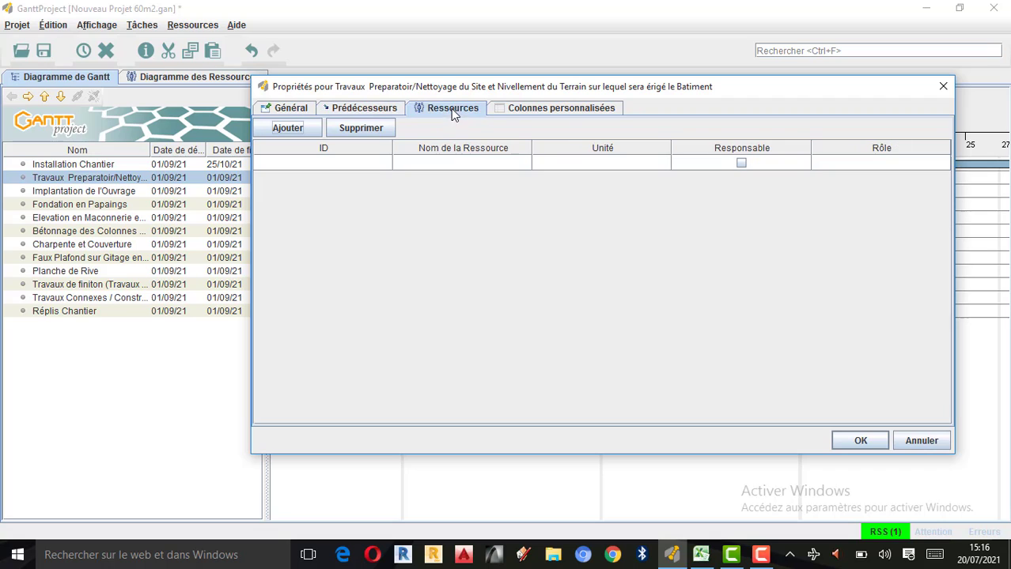
pyautogui.click(512, 167)
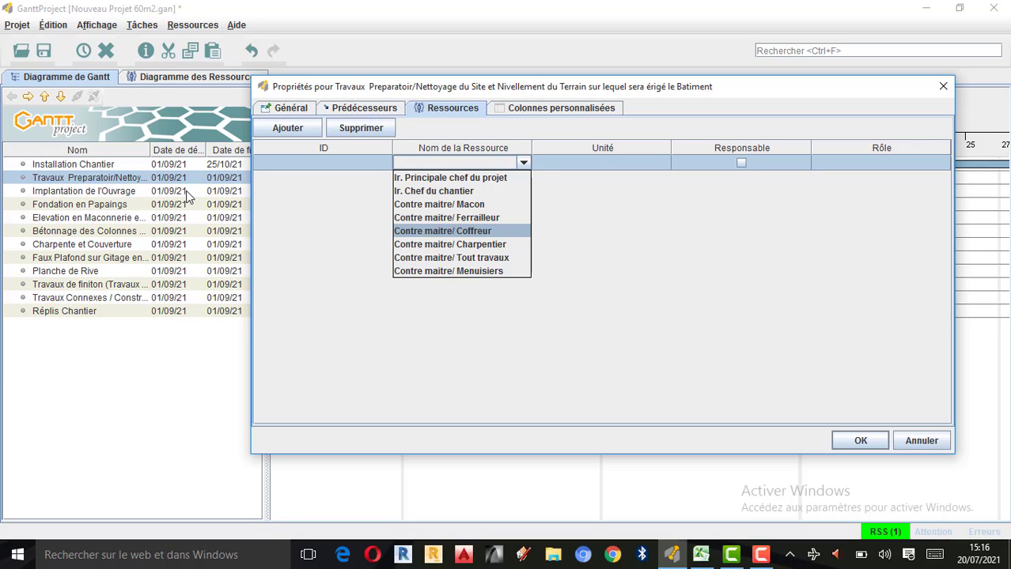
pyautogui.press('Up')
pyautogui.press('Up')
pyautogui.press('Up')
pyautogui.press('Up')
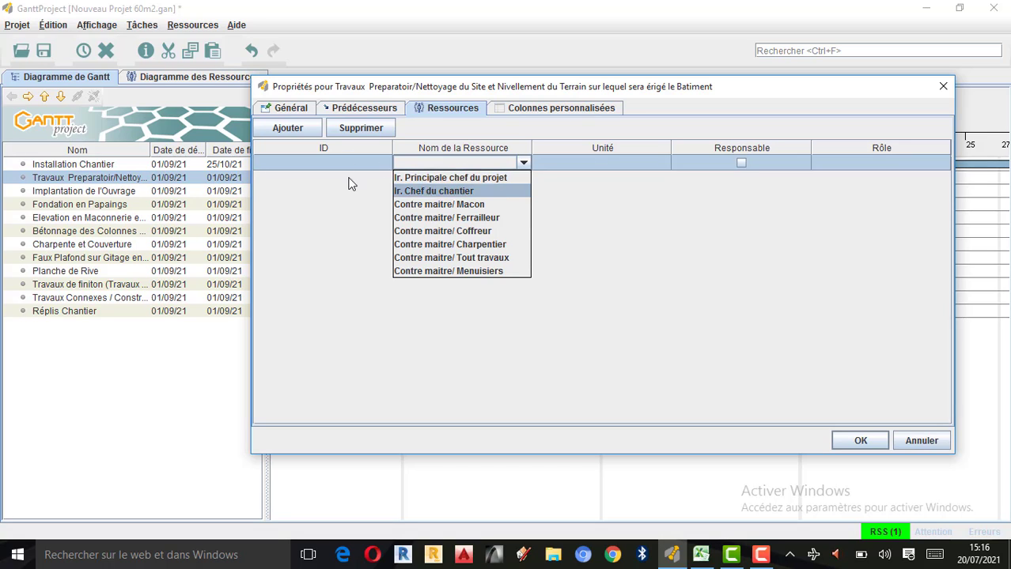
pyautogui.click(427, 192)
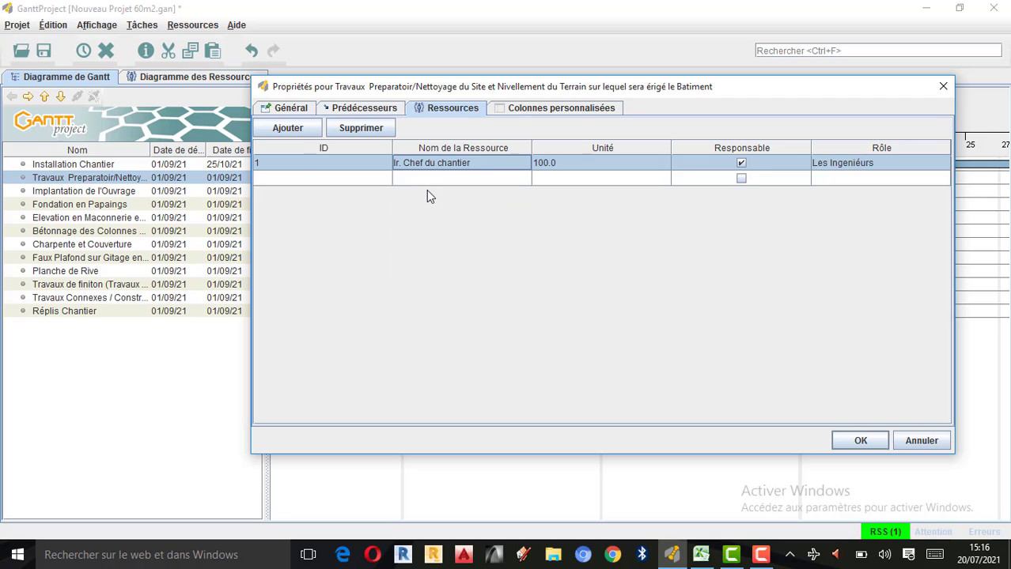
# Add Contre maitre/ Tout travaux to the site preparation task's resources and apply the task properties
pyautogui.click(522, 180)
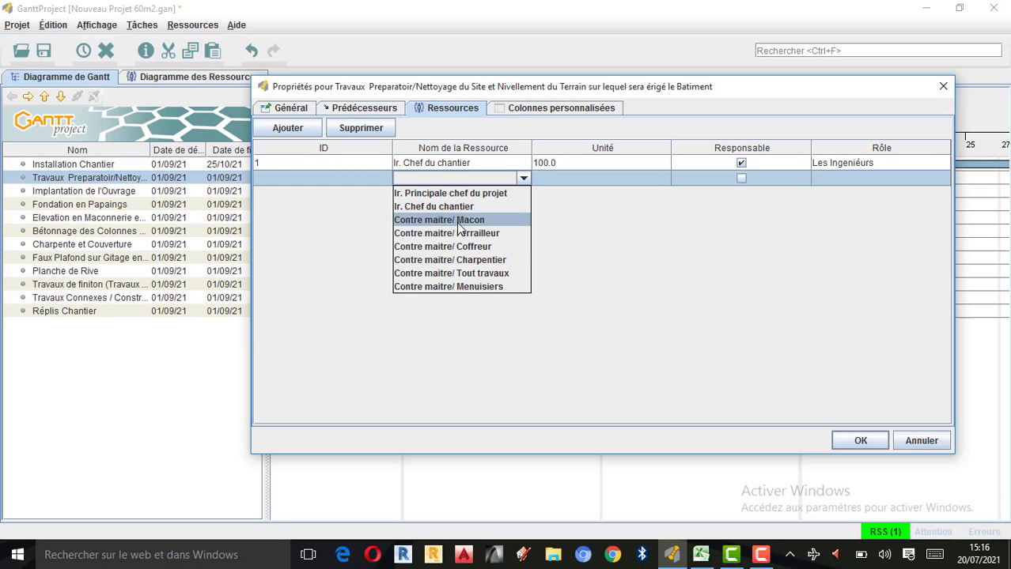
pyautogui.click(466, 274)
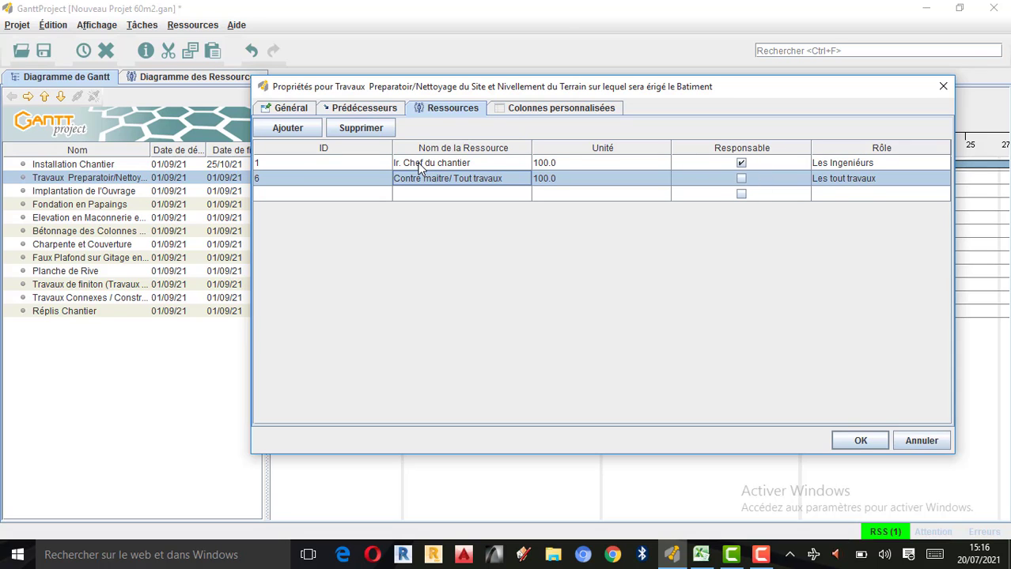
pyautogui.click(858, 443)
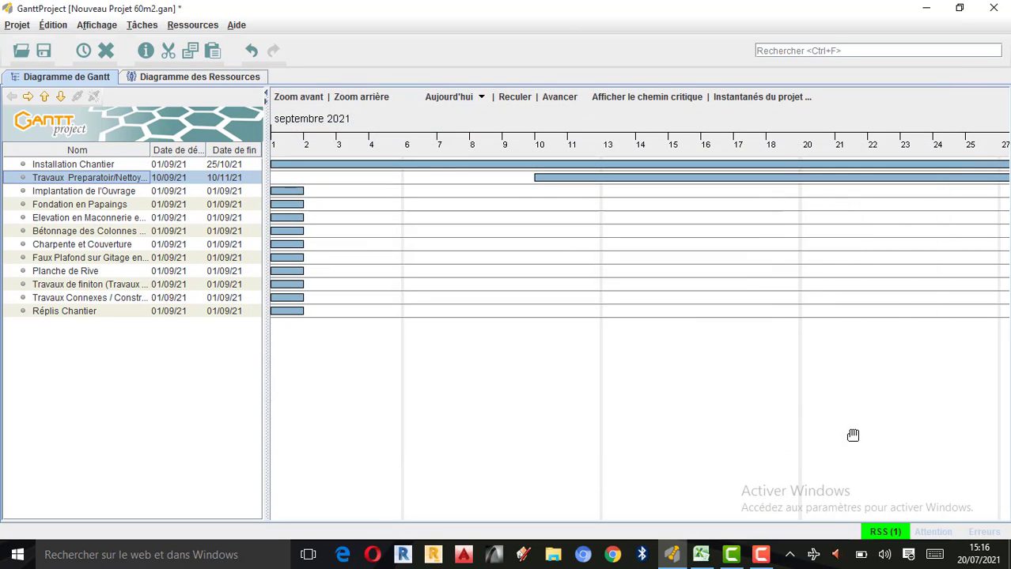
# Examine the Installation Chantier and site preparation bars on the Gantt timeline at week scale, from Semaine 35 onward
pyautogui.scroll(-3, 650, 270)
pyautogui.scroll(5, 497, 231)
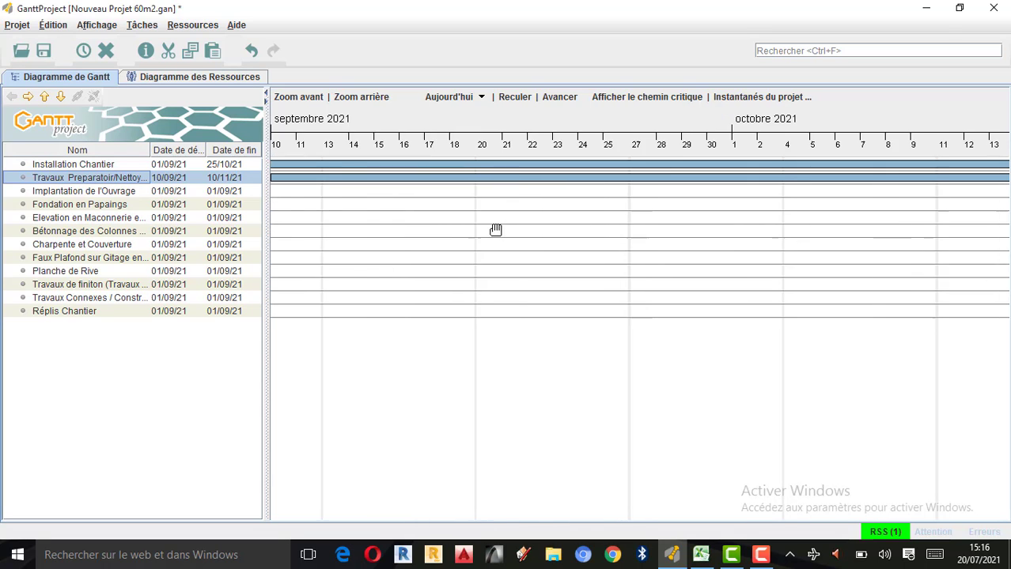
pyautogui.moveTo(524, 239); pyautogui.dragTo(659, 260)
pyautogui.moveTo(492, 246); pyautogui.dragTo(570, 239)
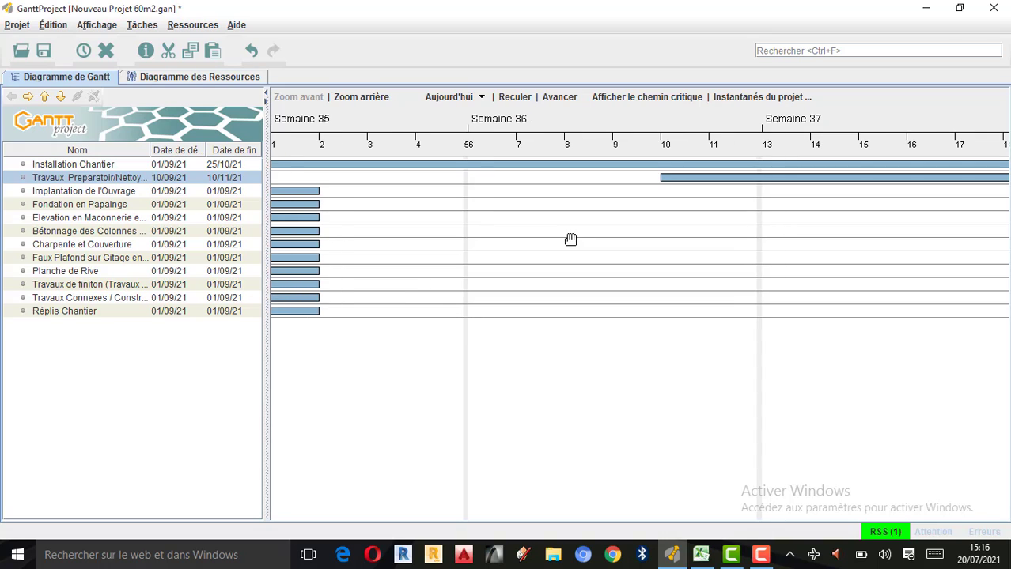
pyautogui.click(570, 240)
pyautogui.moveTo(366, 214); pyautogui.dragTo(425, 227)
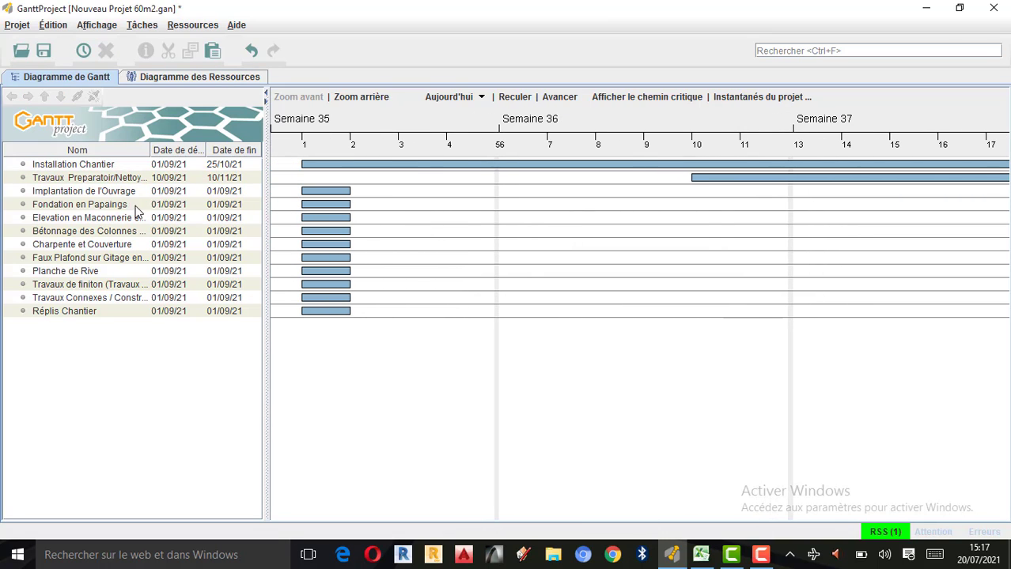
# Set the start date of the Implantation de l'Ouvrage task to 15 septembre 2021, taken from the Excel planning sheet
pyautogui.click(65, 192)
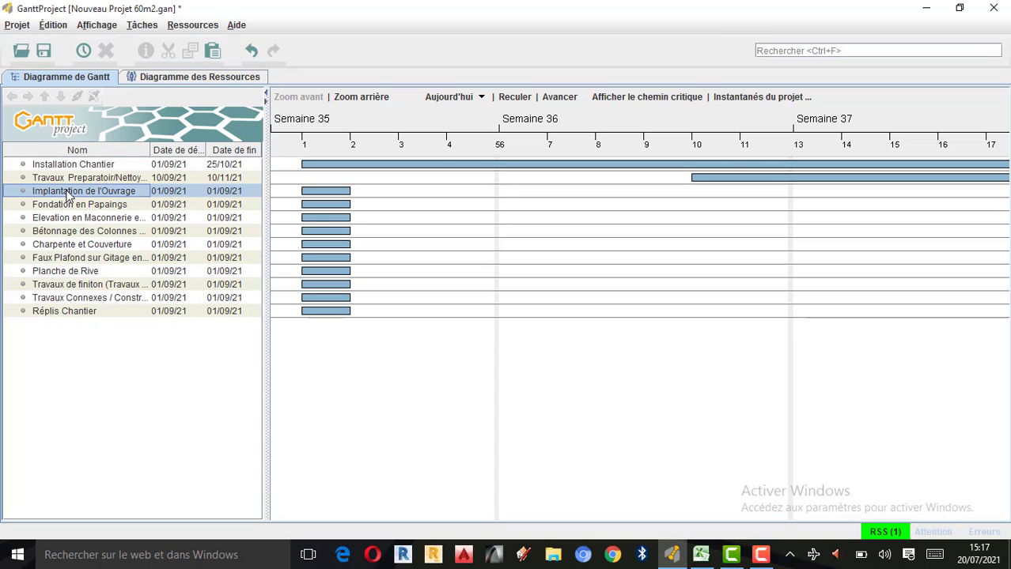
pyautogui.click(66, 190)
pyautogui.doubleClick(25, 191)
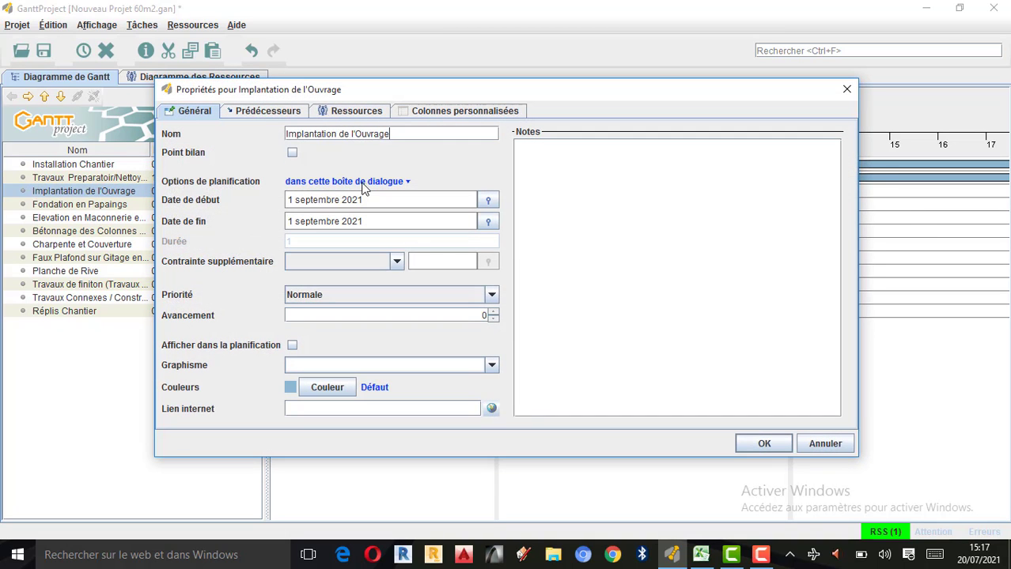
pyautogui.click(701, 555)
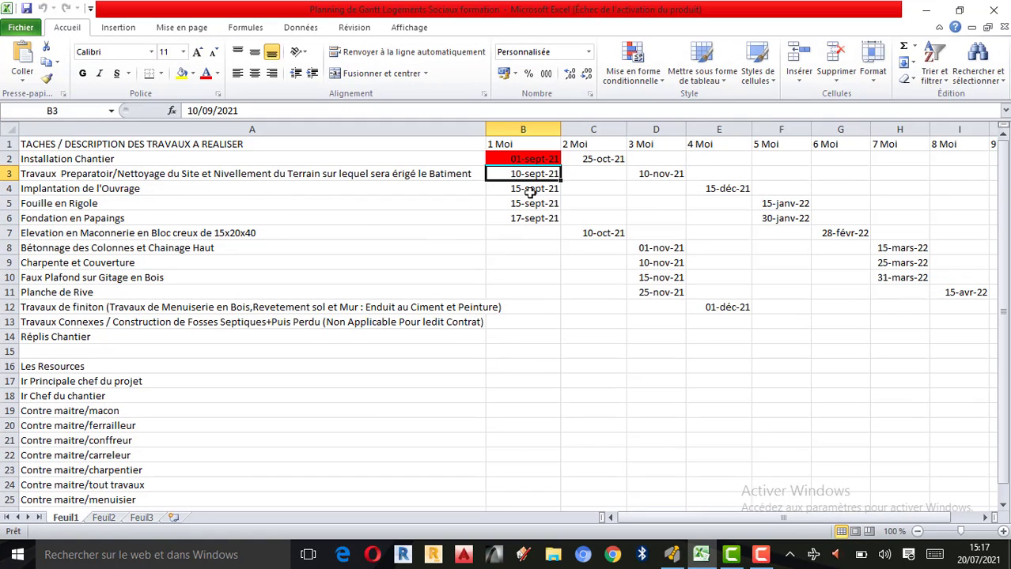
pyautogui.click(530, 191)
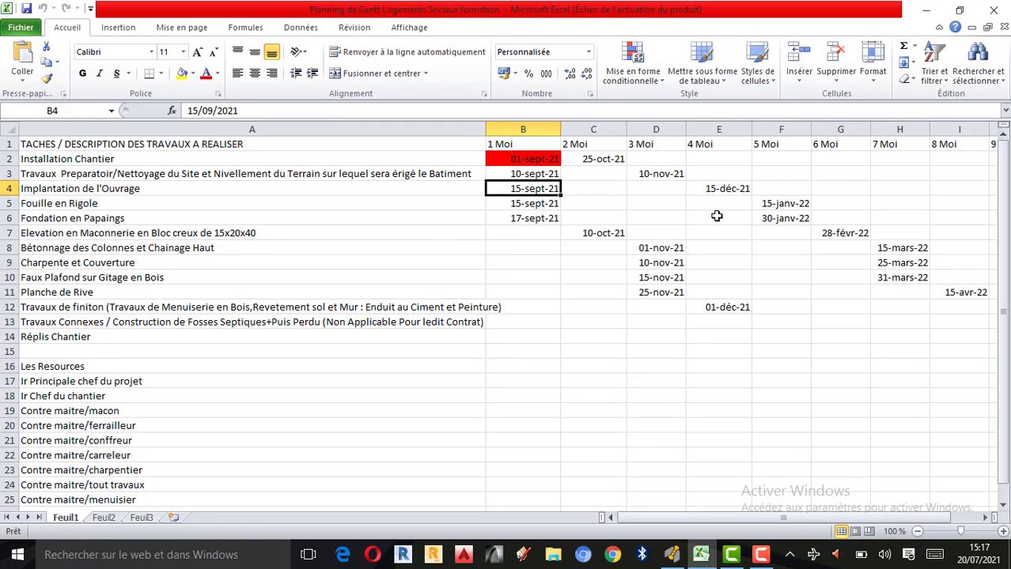
pyautogui.click(925, 10)
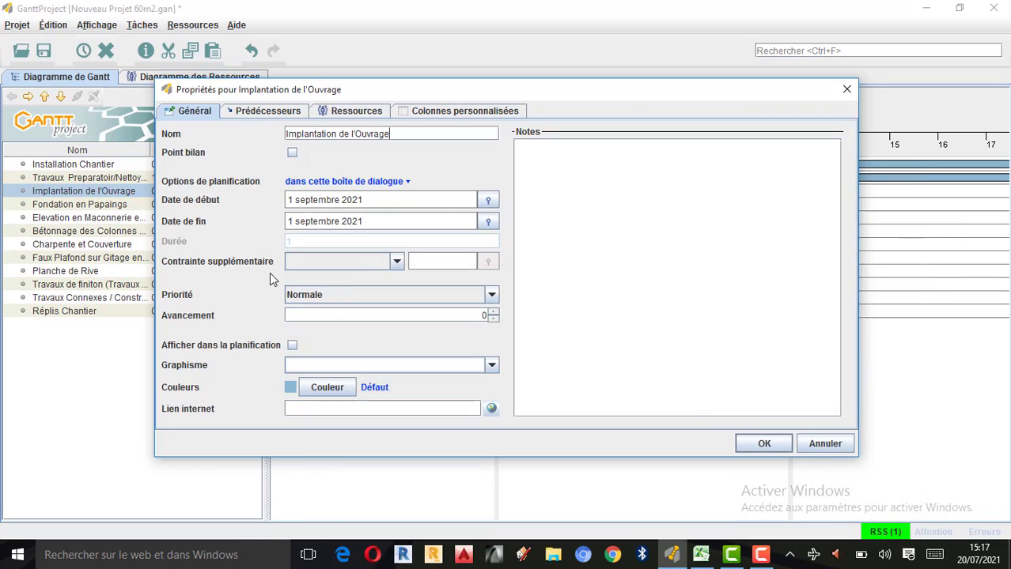
pyautogui.click(487, 201)
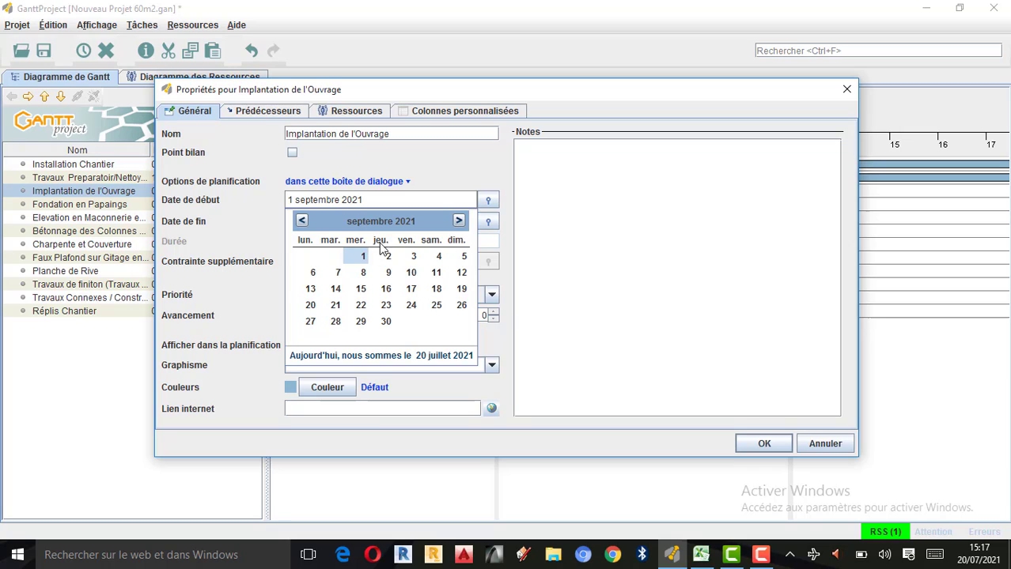
pyautogui.click(361, 288)
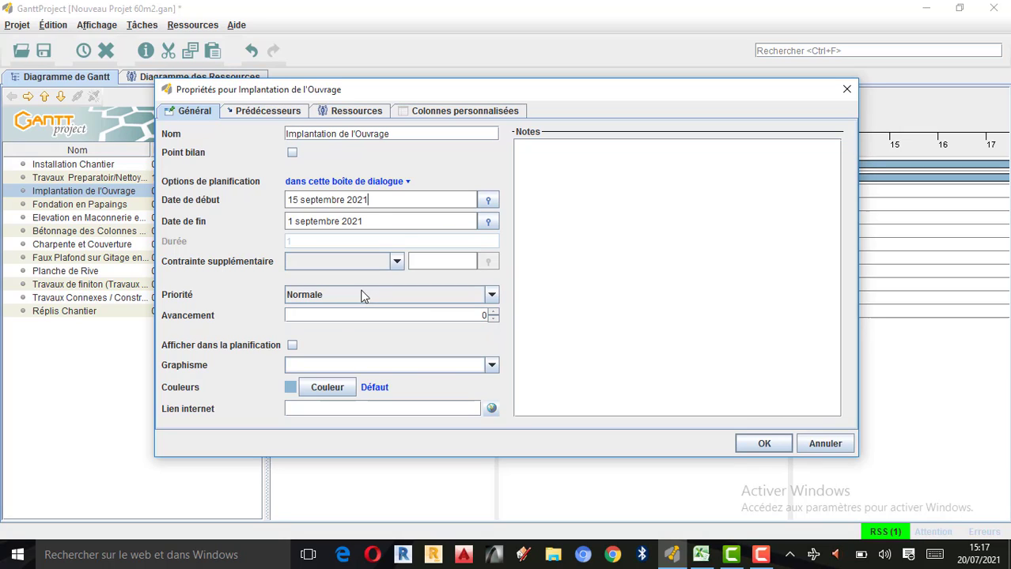
# Set the end date of the Implantation de l'Ouvrage task to 25 décembre 2021
pyautogui.click(488, 223)
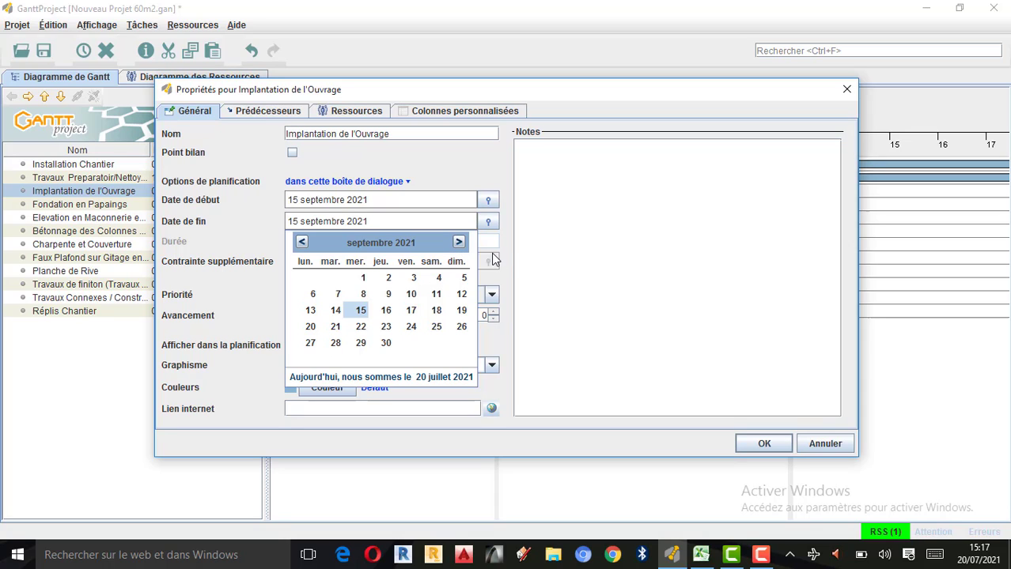
pyautogui.click(459, 242)
pyautogui.click(459, 242)
pyautogui.click(458, 242)
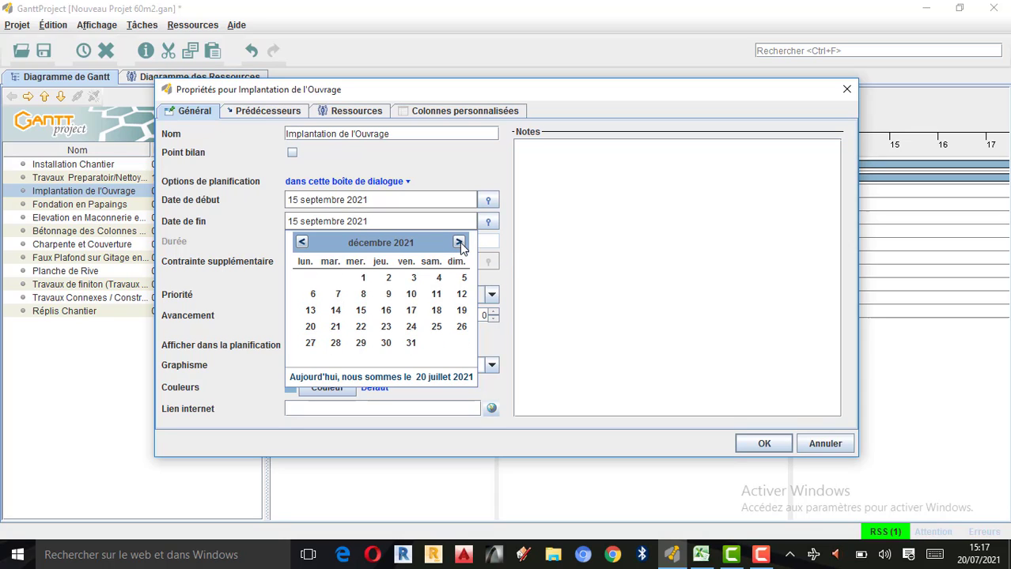
pyautogui.click(459, 242)
pyautogui.click(302, 242)
pyautogui.click(435, 327)
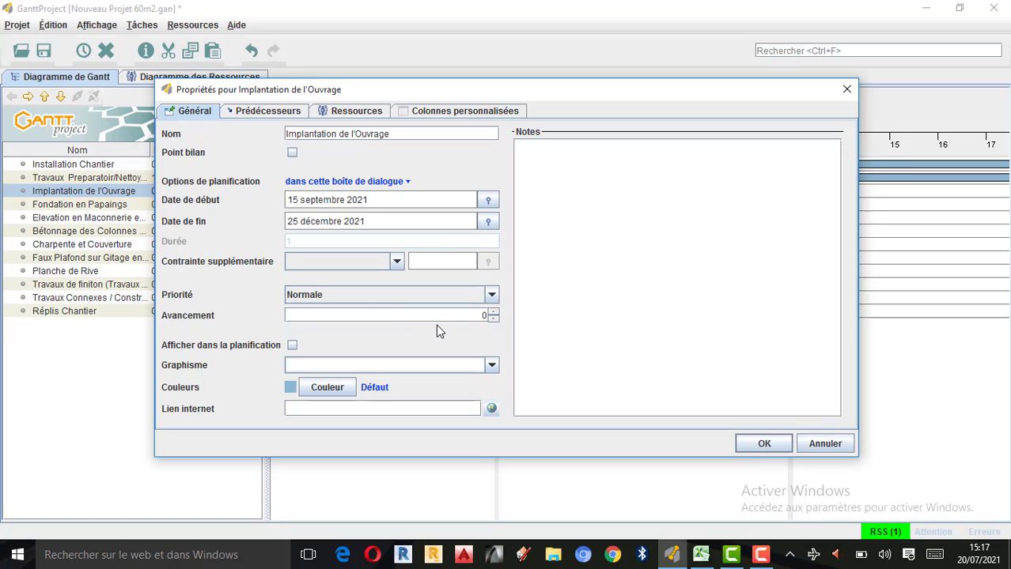
# Assign Ir. Principale chef du projet and Ir. Chef du chantier as resources of the Implantation de l'Ouvrage task
pyautogui.click(289, 113)
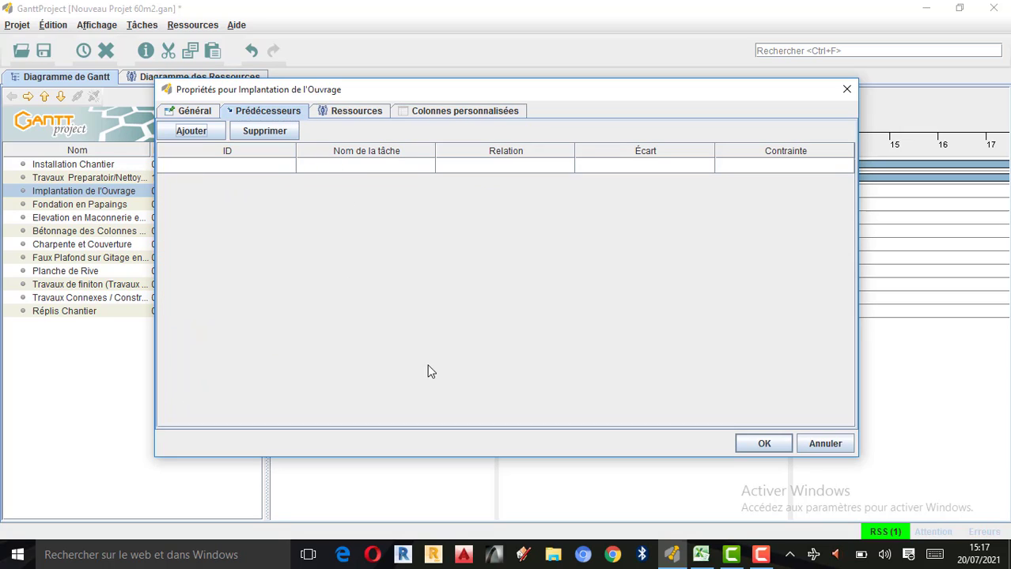
pyautogui.click(364, 117)
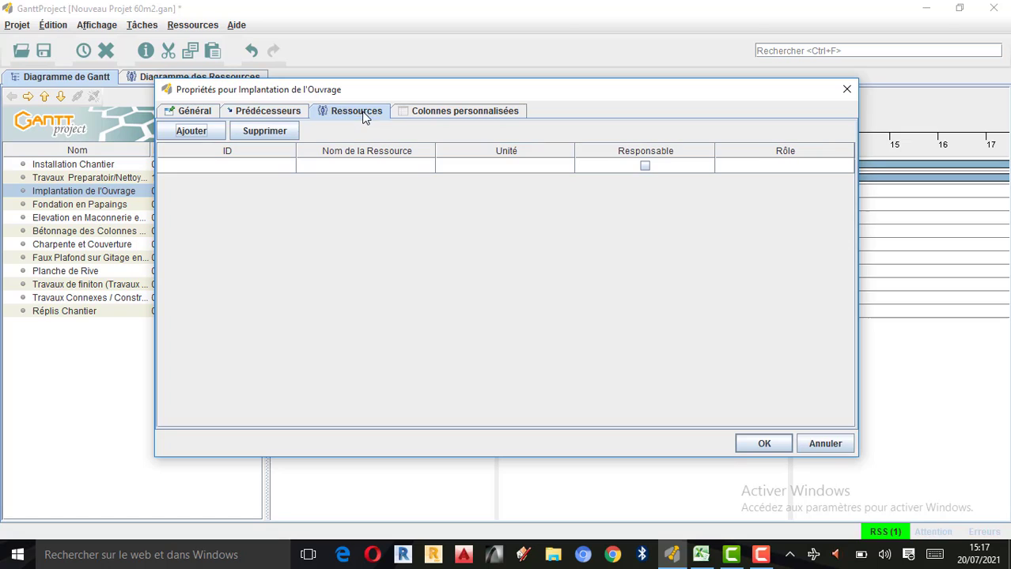
pyautogui.click(421, 168)
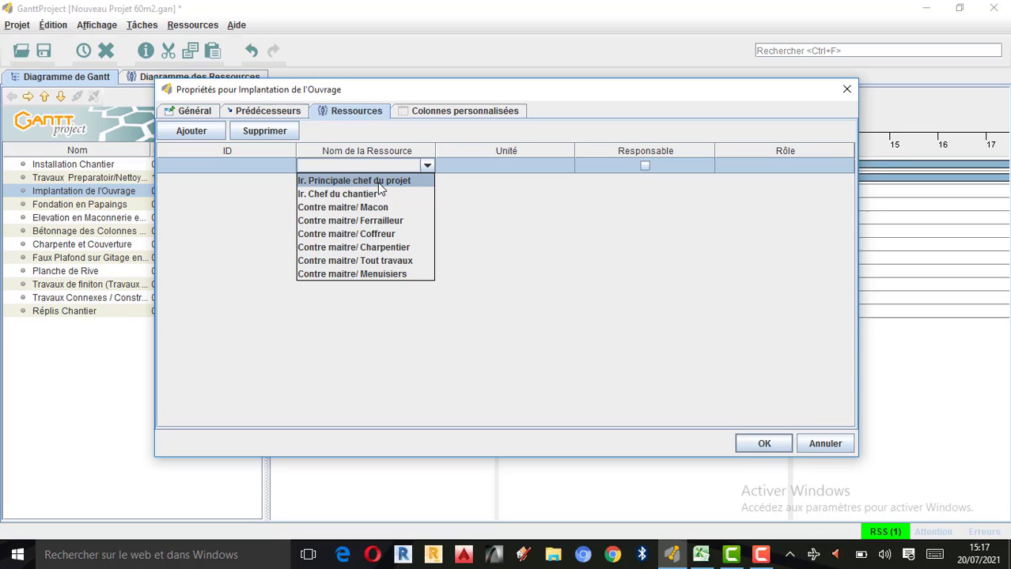
pyautogui.click(313, 183)
pyautogui.click(387, 180)
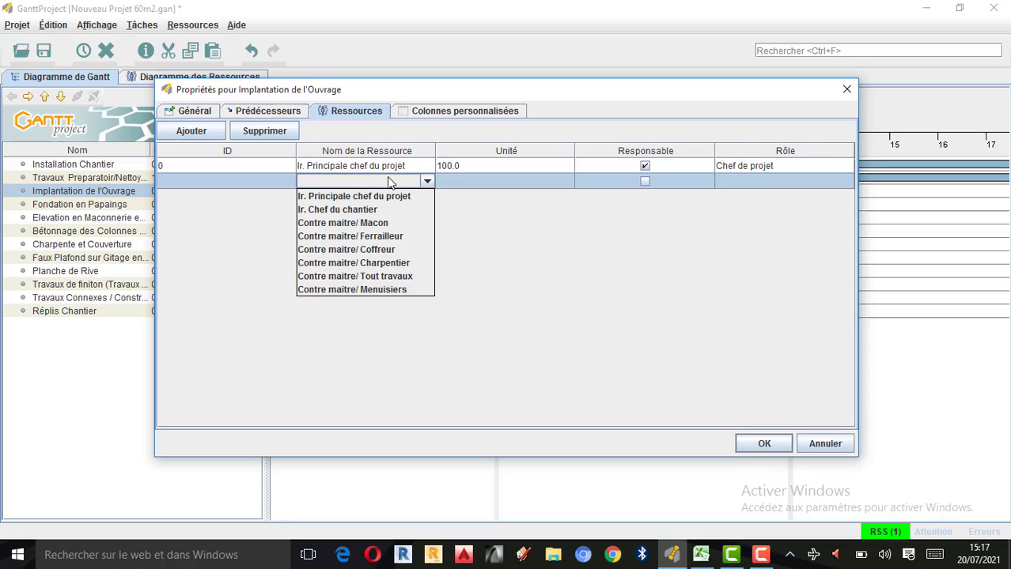
pyautogui.click(341, 210)
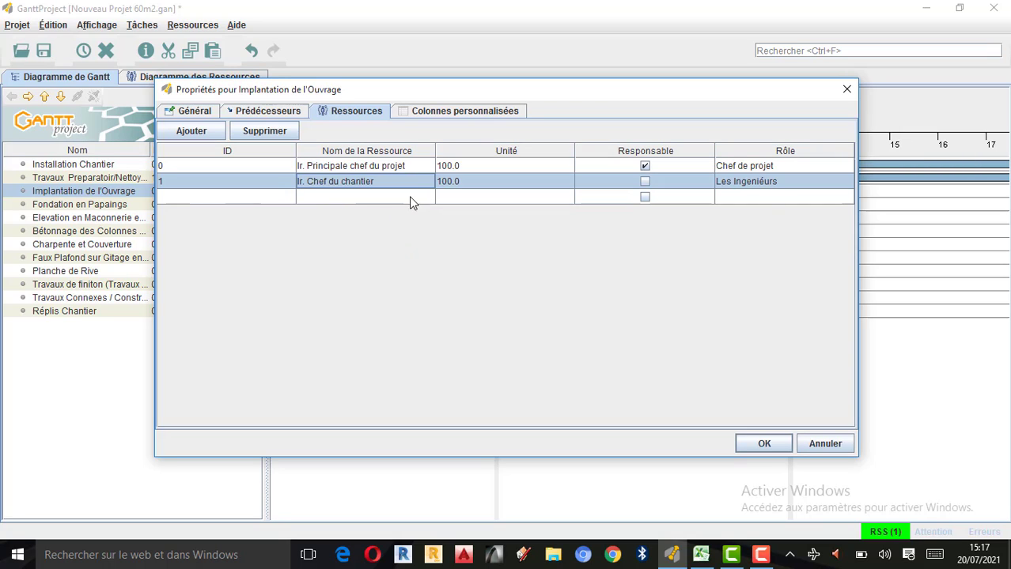
# Add Contre maitre/ Tout travaux to the Implantation de l'Ouvrage task's resources and apply the task properties
pyautogui.click(429, 198)
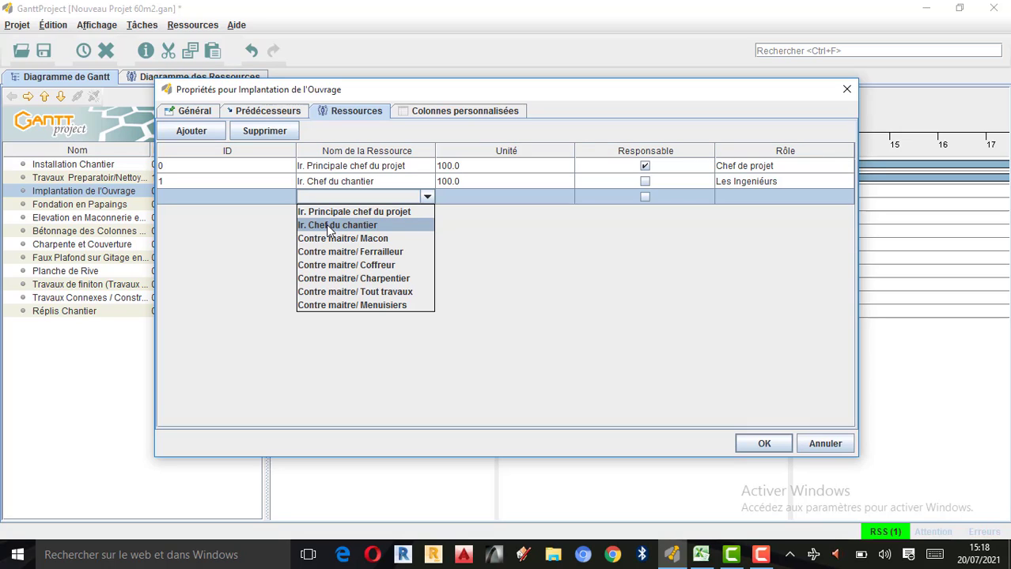
pyautogui.click(380, 292)
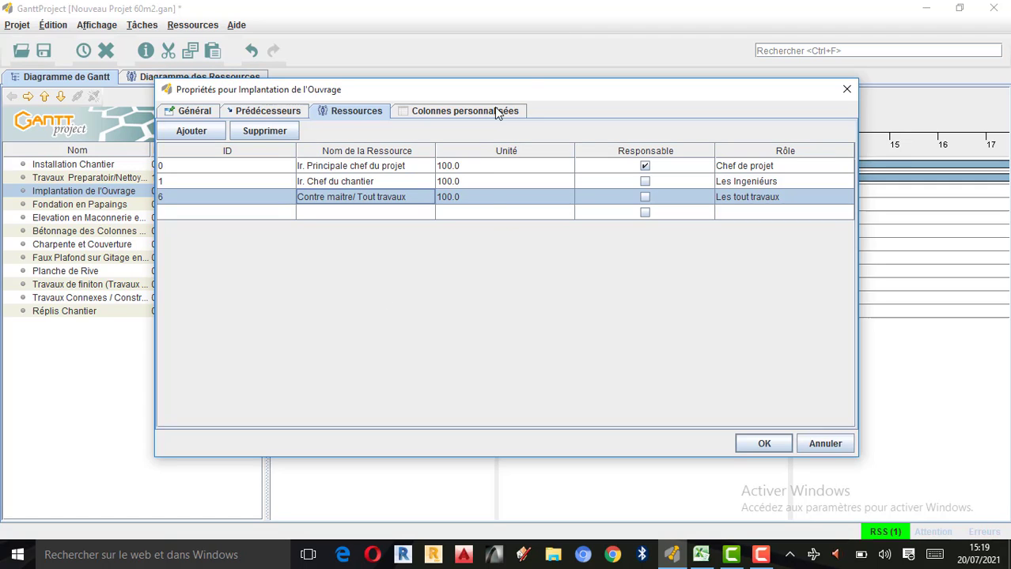
pyautogui.moveTo(532, 89); pyautogui.dragTo(597, 89)
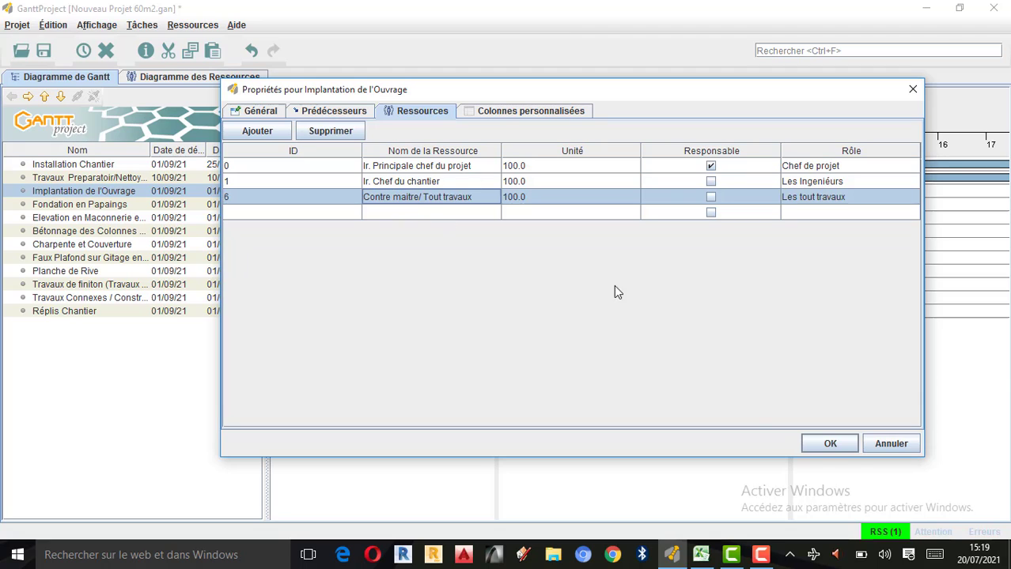
pyautogui.click(826, 446)
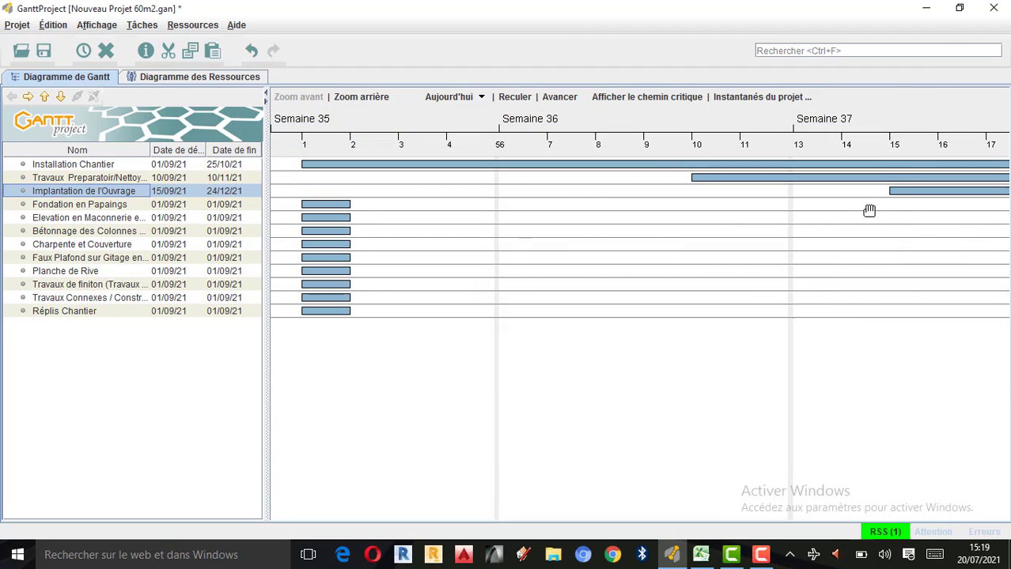
# Check the Excel planning sheet and set the start date of the Fondation en Papaings task to 15 septembre 2021
pyautogui.doubleClick(30, 209)
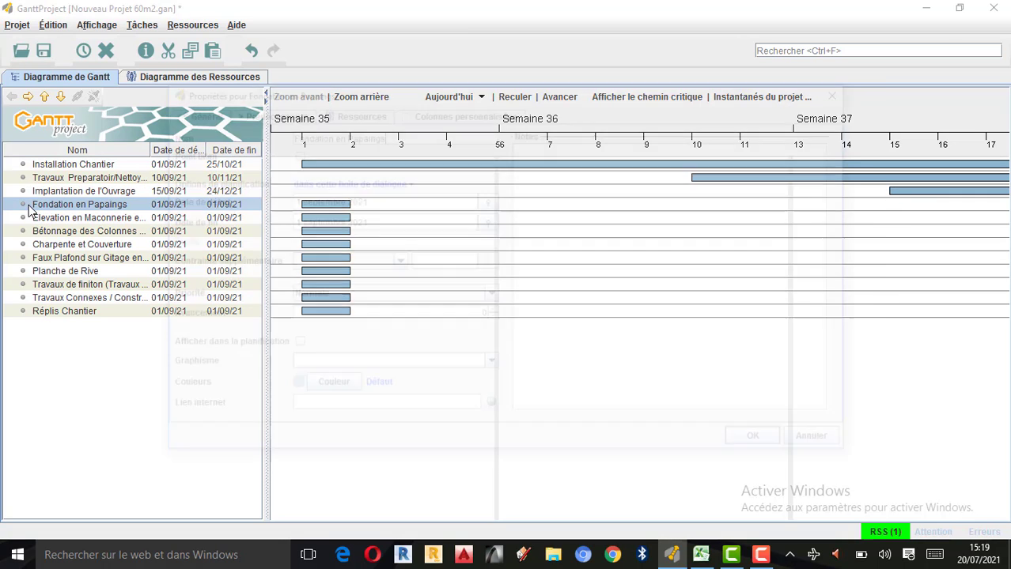
pyautogui.click(701, 554)
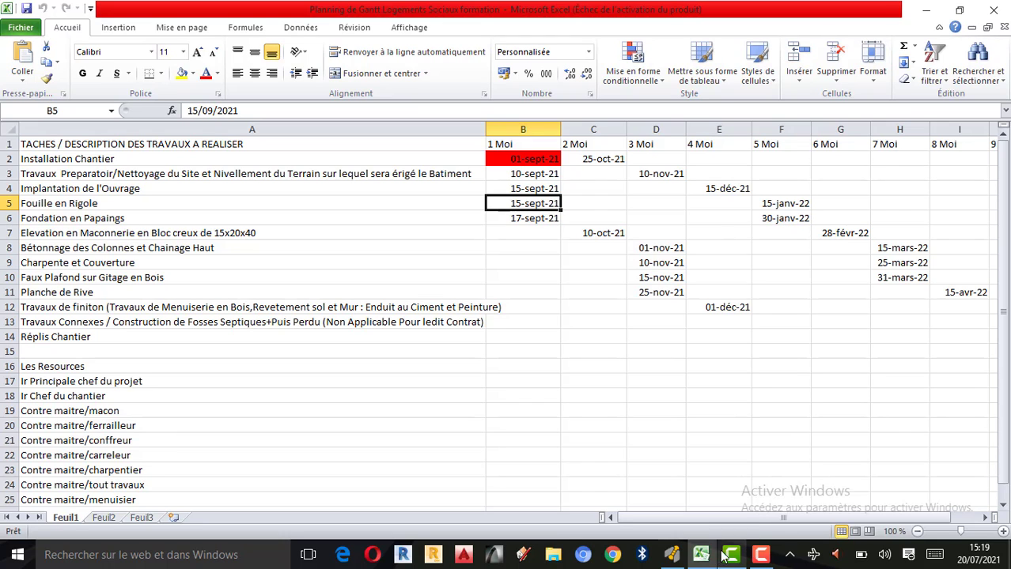
pyautogui.click(671, 554)
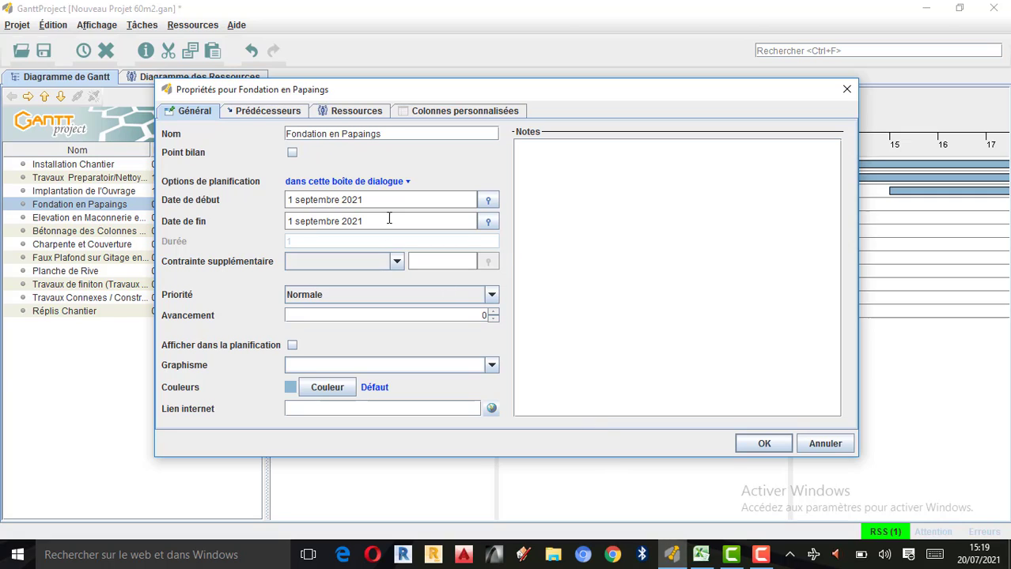
pyautogui.click(488, 200)
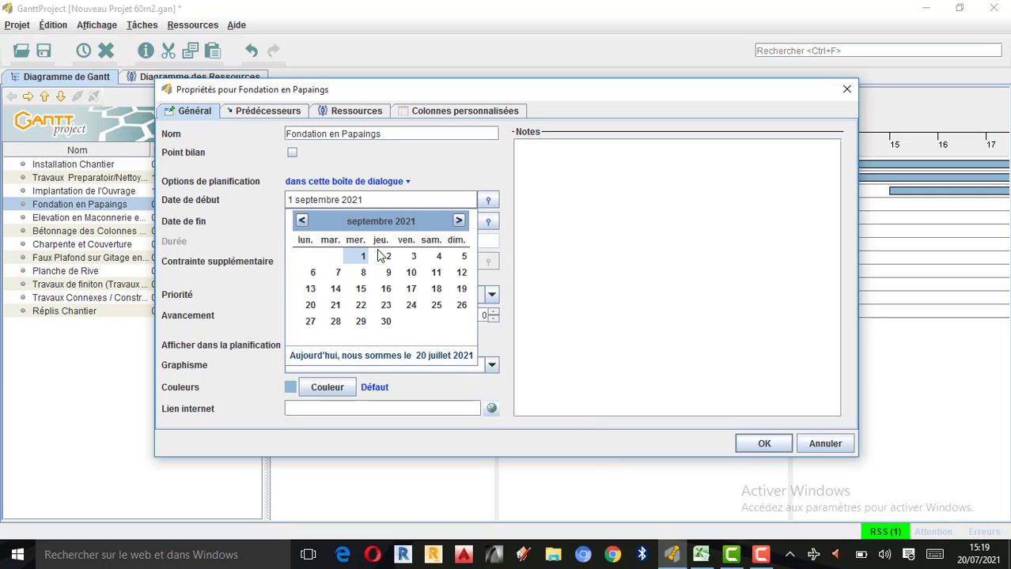
pyautogui.click(364, 291)
# Set the end date of the Fondation en Papaings task to 15 janvier 2022
pyautogui.click(488, 223)
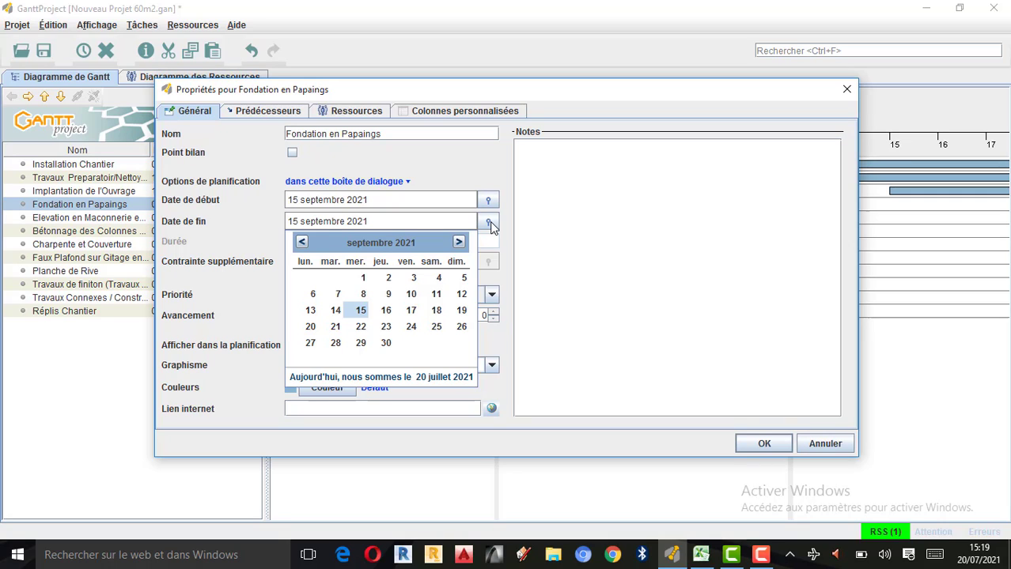
pyautogui.click(458, 242)
pyautogui.click(459, 242)
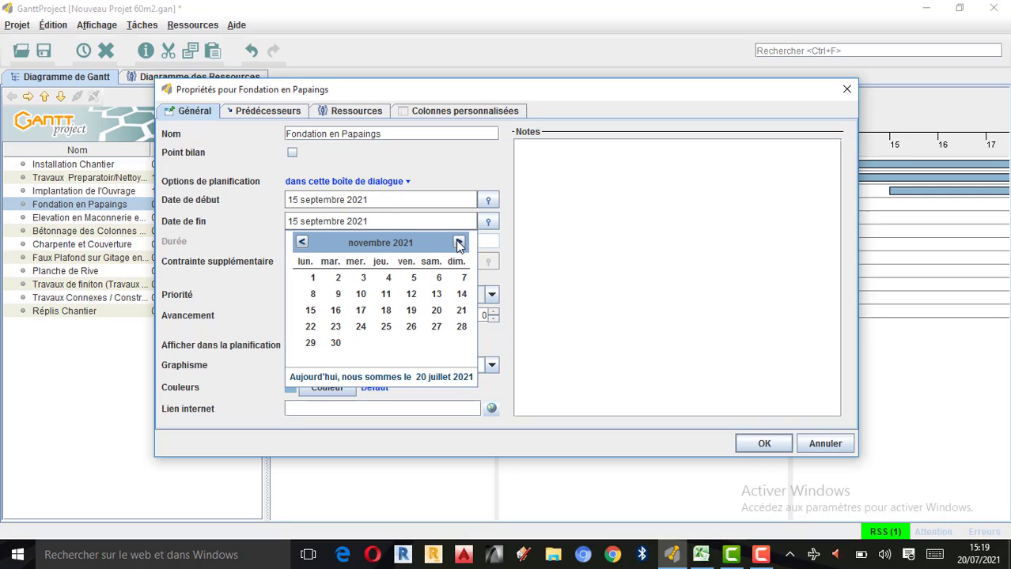
pyautogui.click(459, 242)
pyautogui.click(458, 242)
pyautogui.click(458, 242)
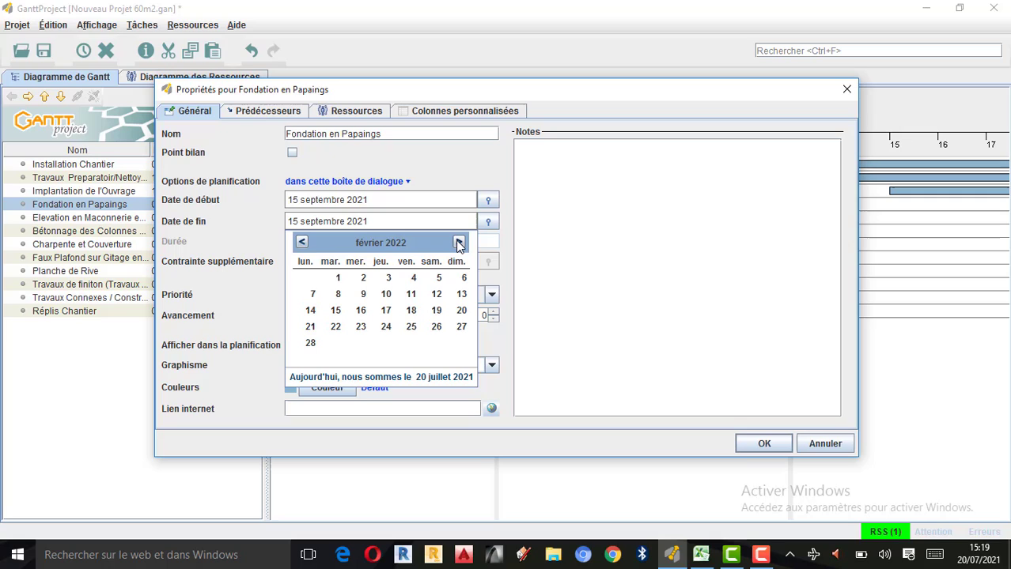
pyautogui.click(301, 242)
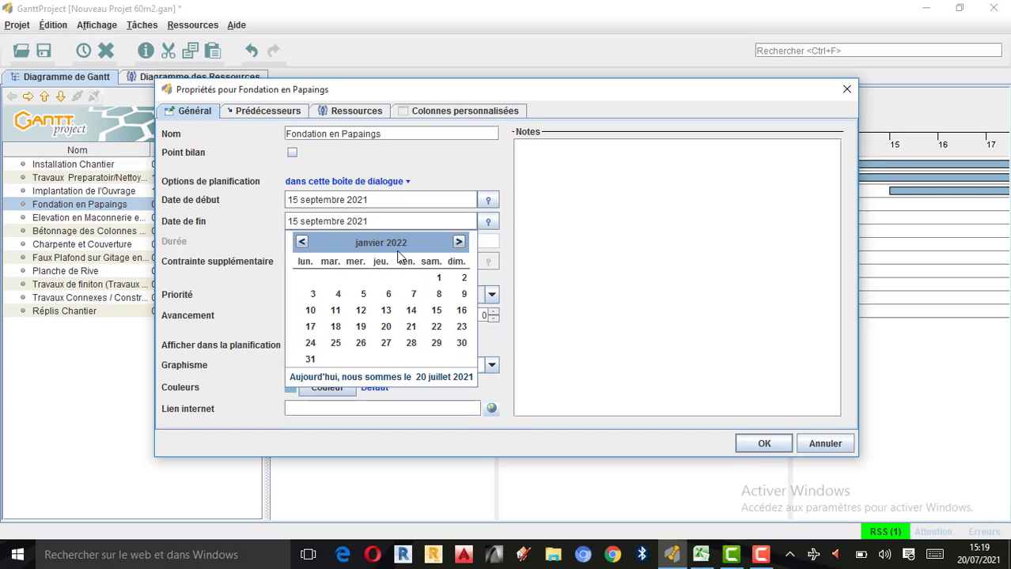
pyautogui.click(436, 311)
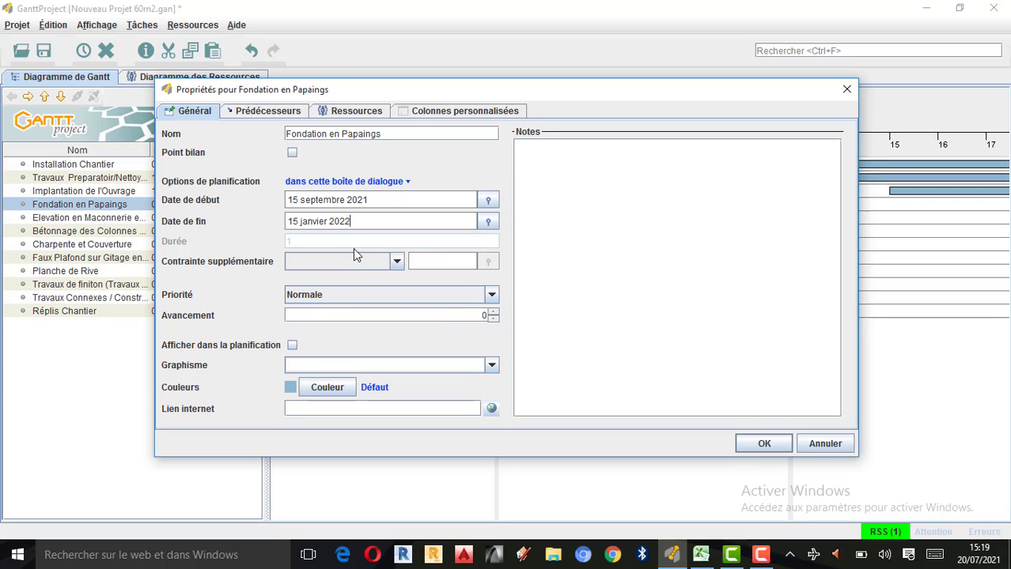
# Assign Ir. Chef du chantier and Contre maitre/ Macon as resources of the Fondation en Papaings task
pyautogui.click(286, 113)
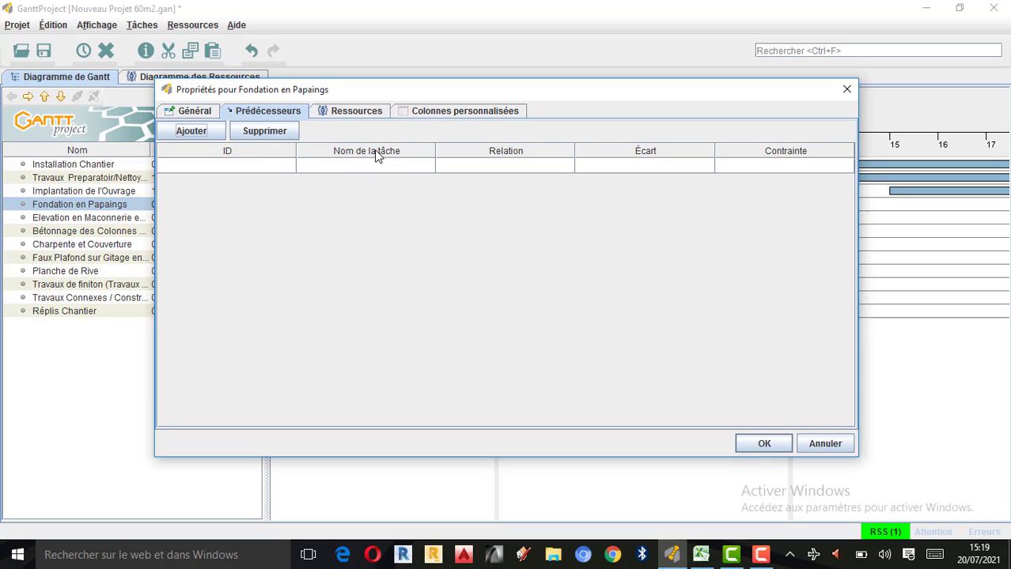
pyautogui.click(343, 113)
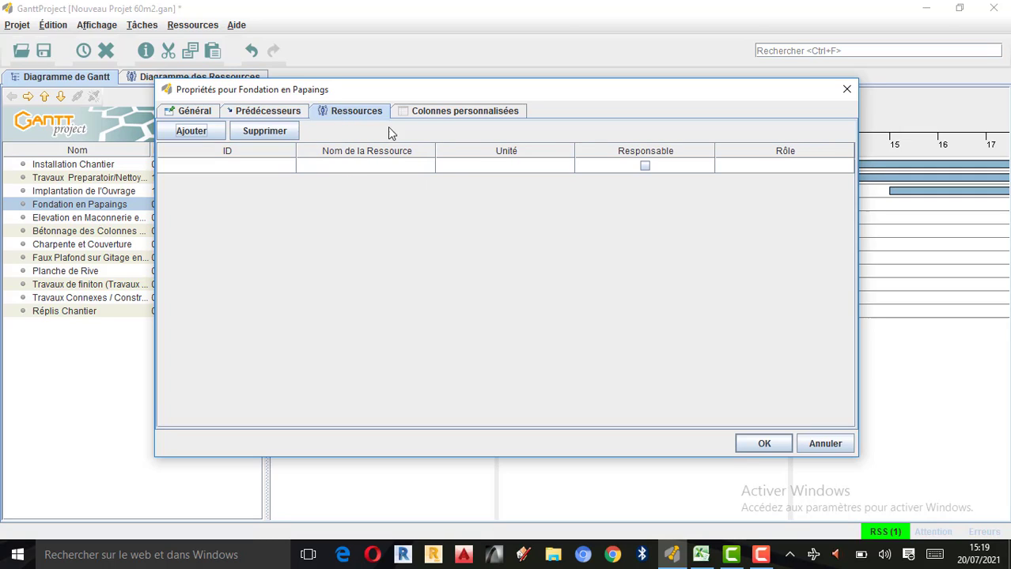
pyautogui.click(423, 167)
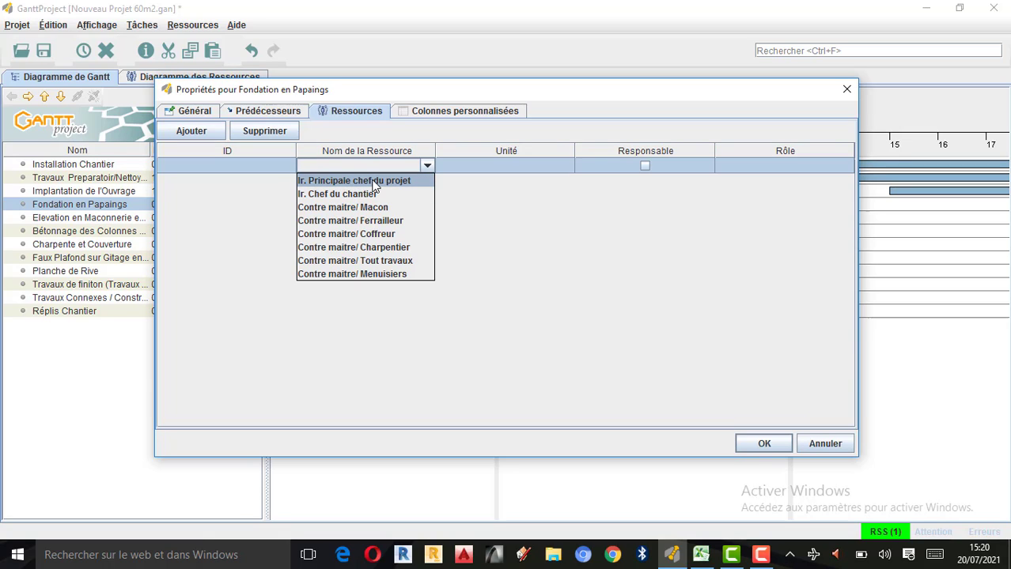
pyautogui.click(329, 196)
pyautogui.click(427, 182)
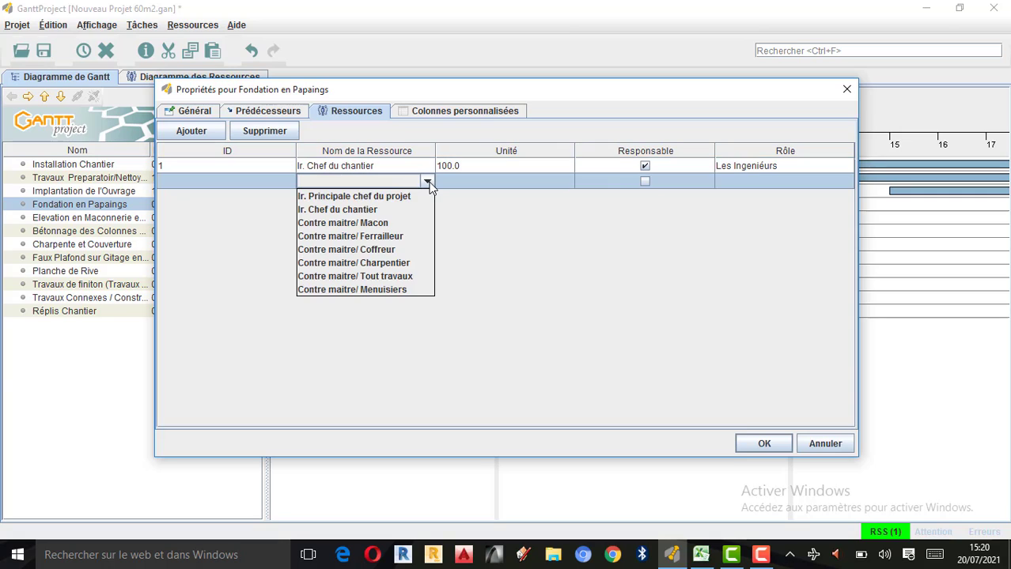
pyautogui.click(369, 226)
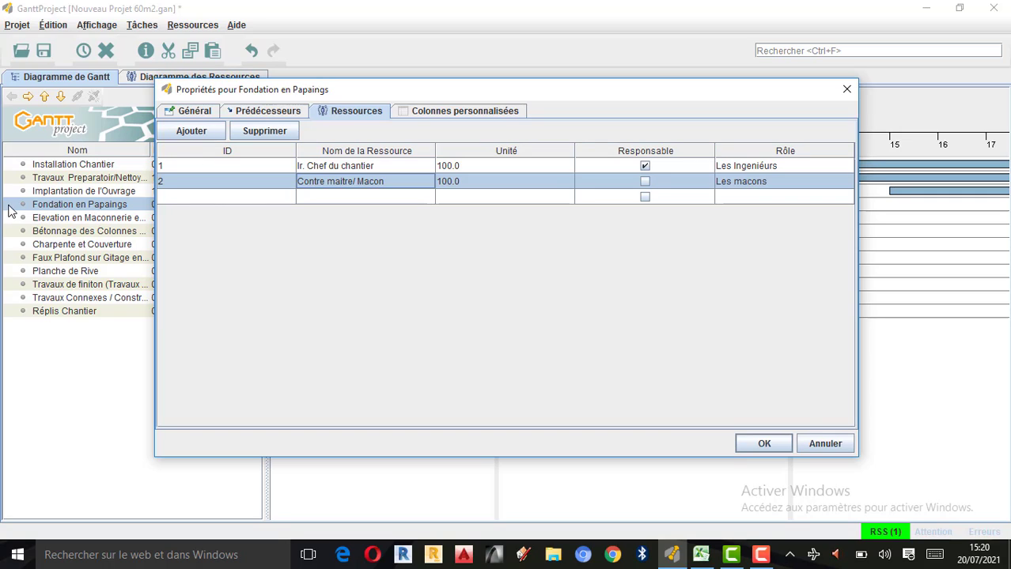
# Add Contre maitre/ Tout travaux to the Fondation en Papaings task's resources and apply the task properties
pyautogui.click(419, 197)
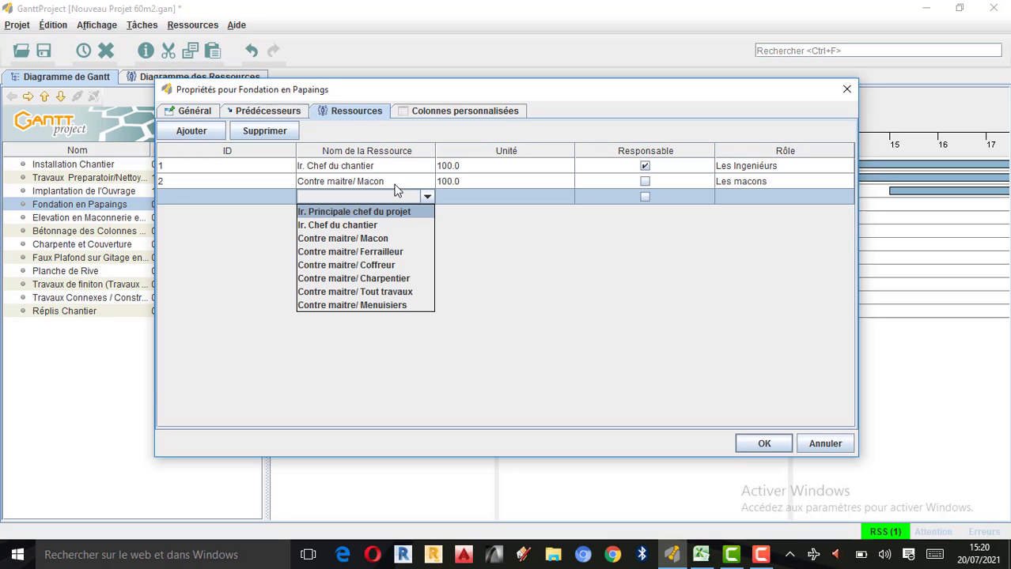
pyautogui.click(377, 291)
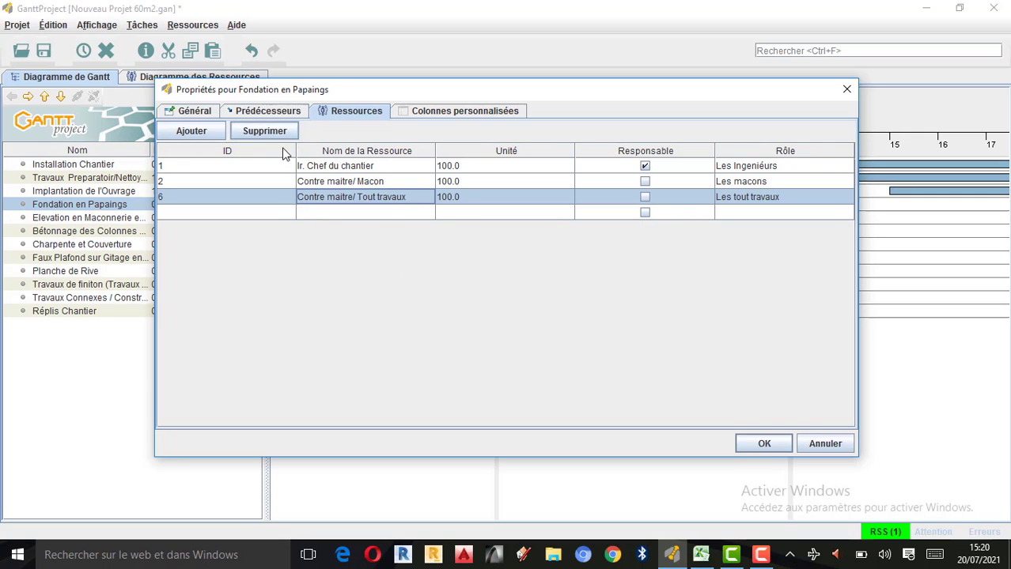
pyautogui.click(765, 444)
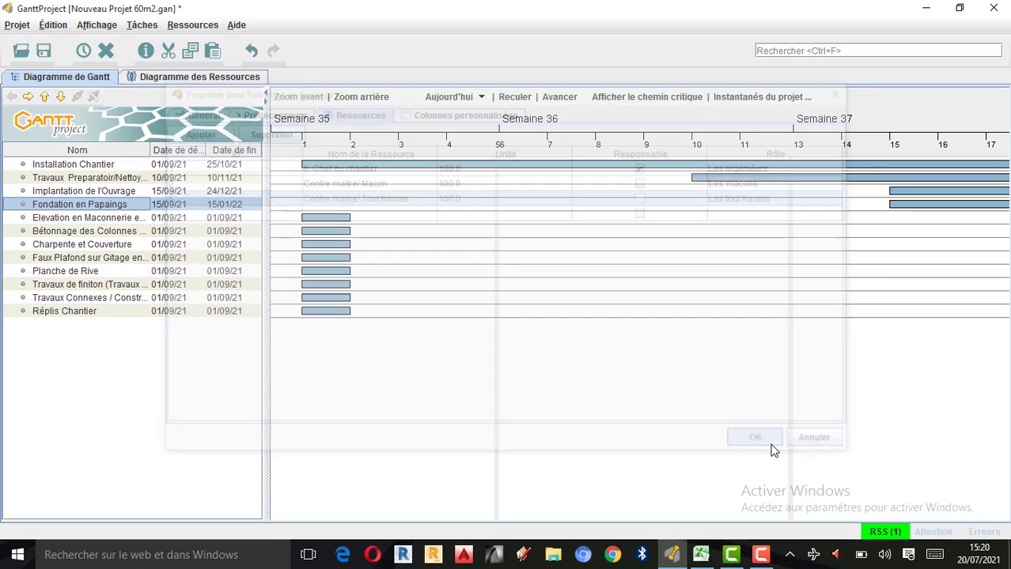
pyautogui.doubleClick(47, 220)
pyautogui.doubleClick(32, 221)
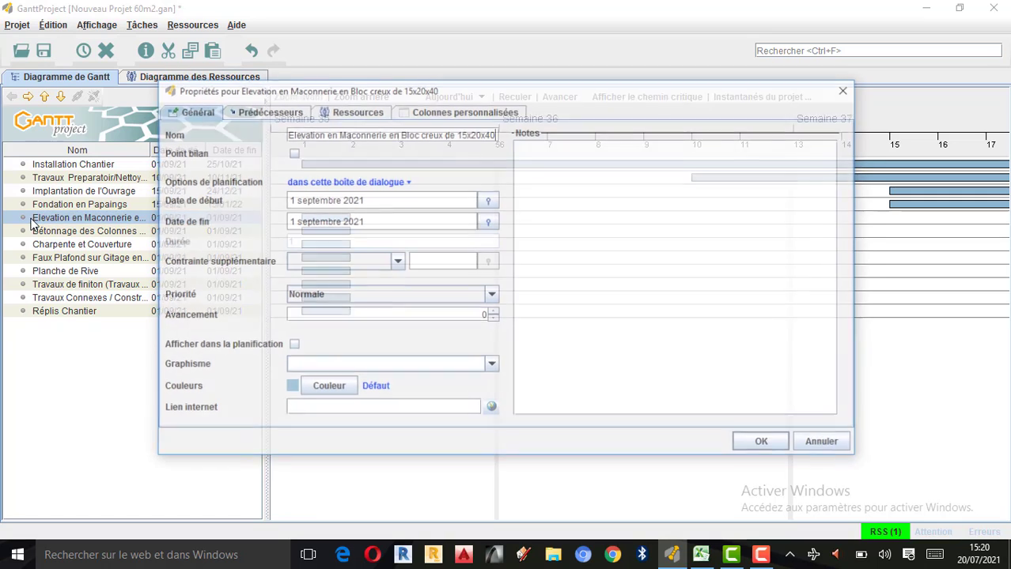
pyautogui.click(701, 555)
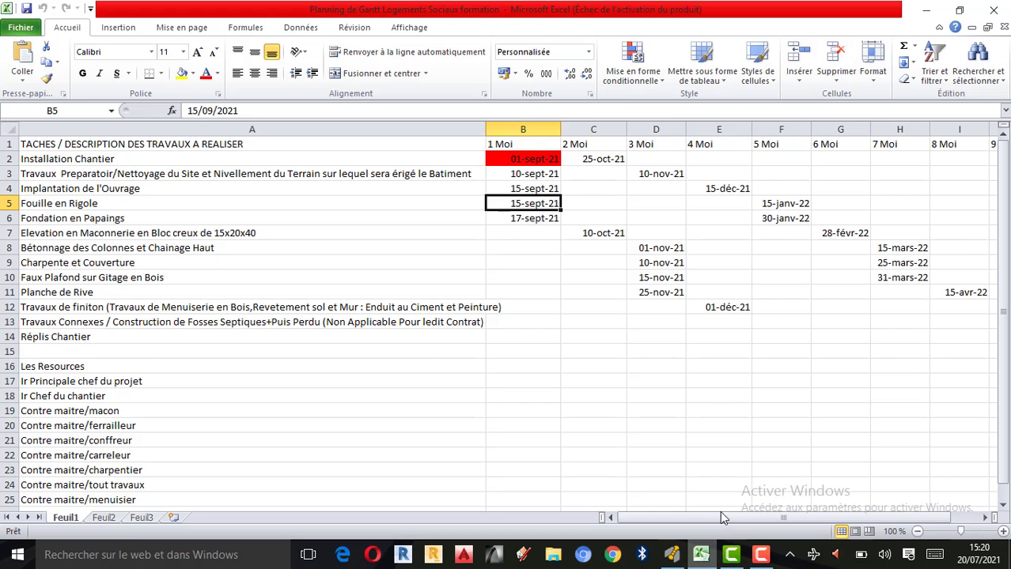
pyautogui.click(9, 221)
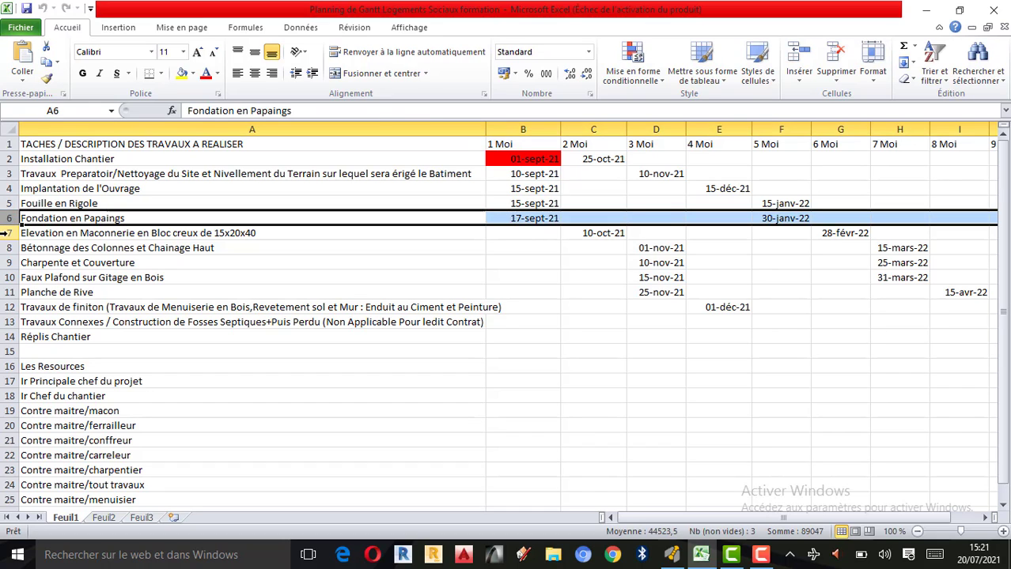
pyautogui.click(9, 233)
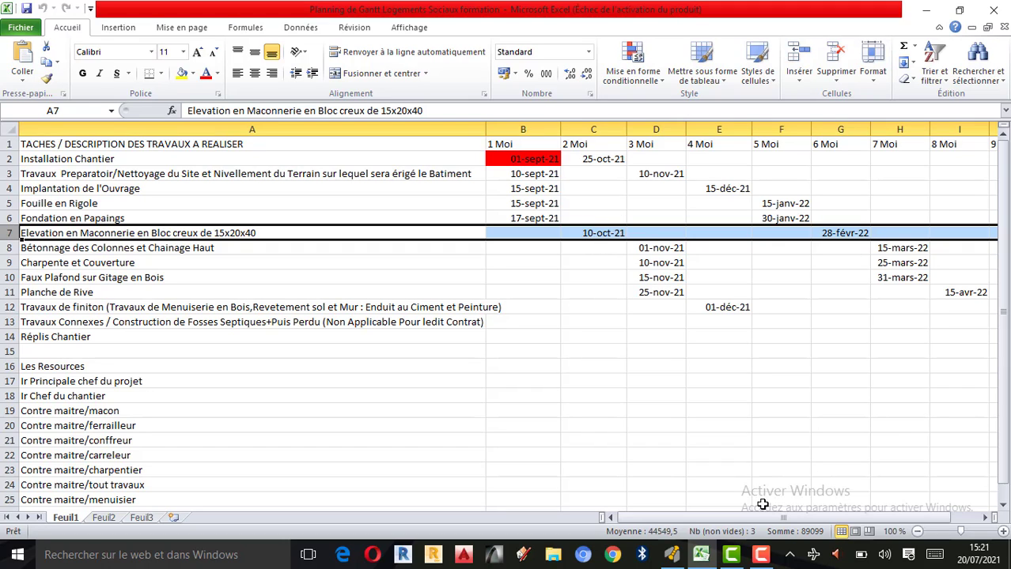
pyautogui.click(672, 555)
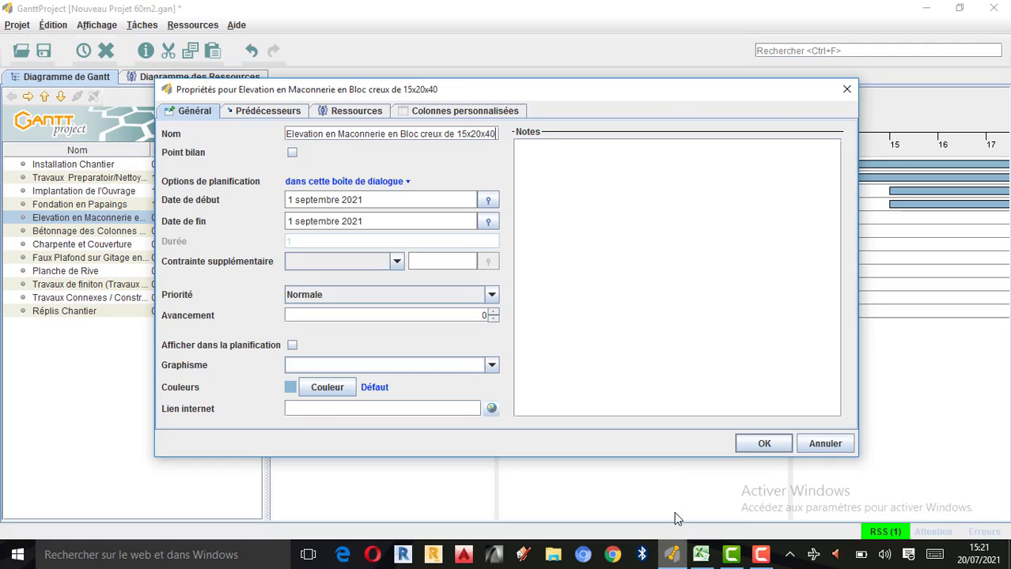
pyautogui.click(496, 204)
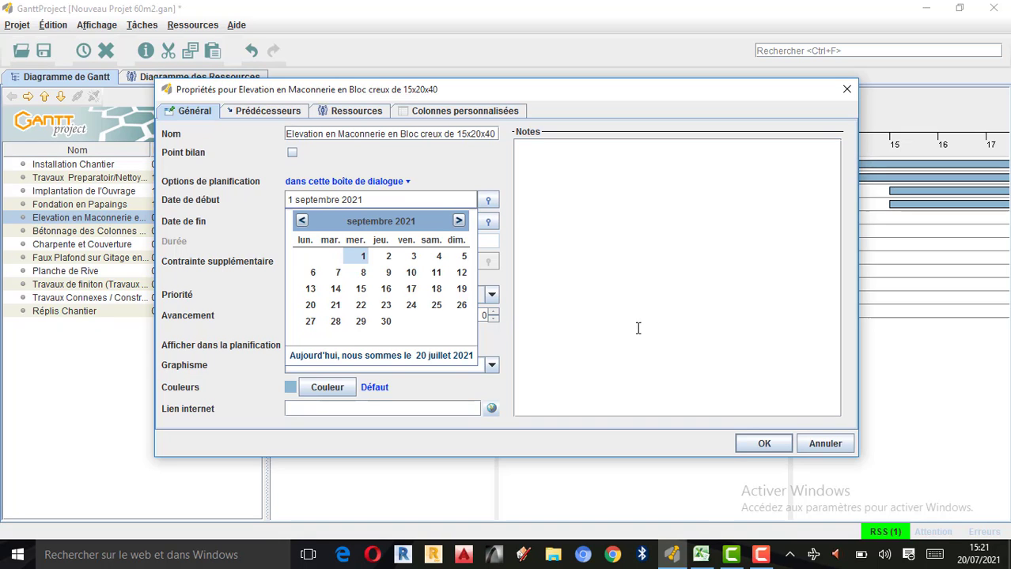
pyautogui.click(700, 556)
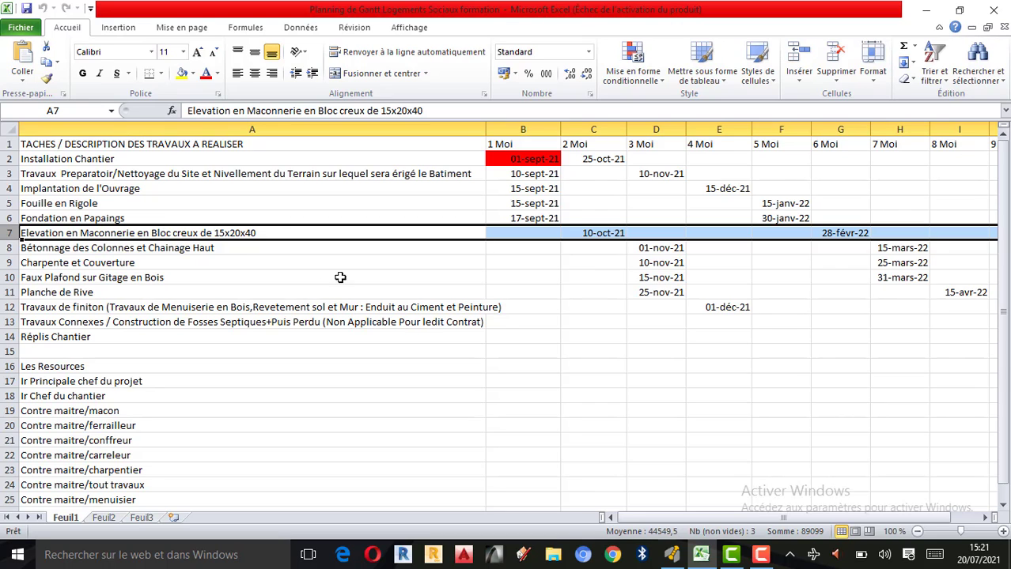
pyautogui.click(761, 557)
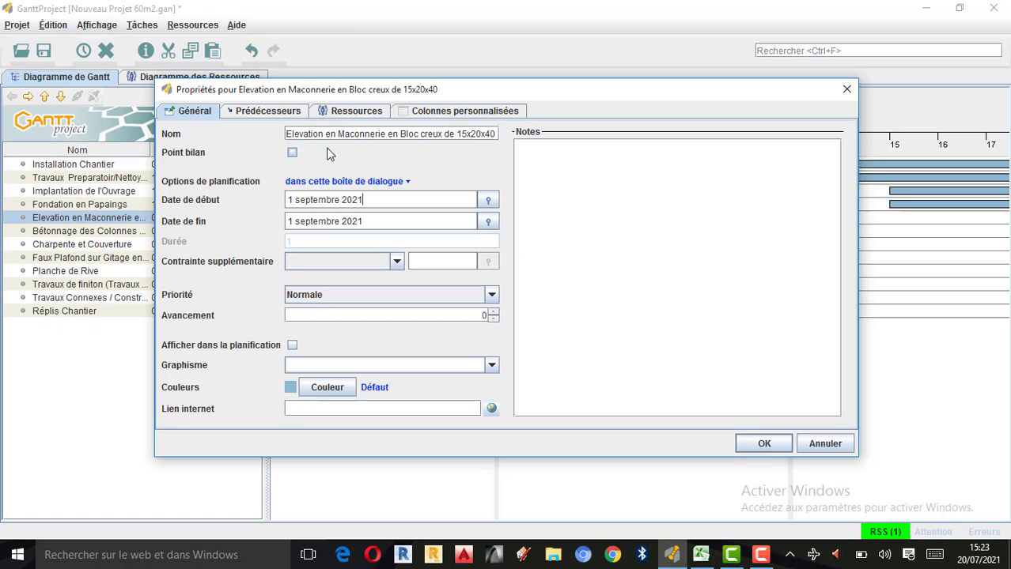
pyautogui.click(846, 89)
# Copy the task name Fouille en Rigole from the Excel planning sheet, with Implantation de l'Ouvrage selected in GanttProject
pyautogui.click(73, 194)
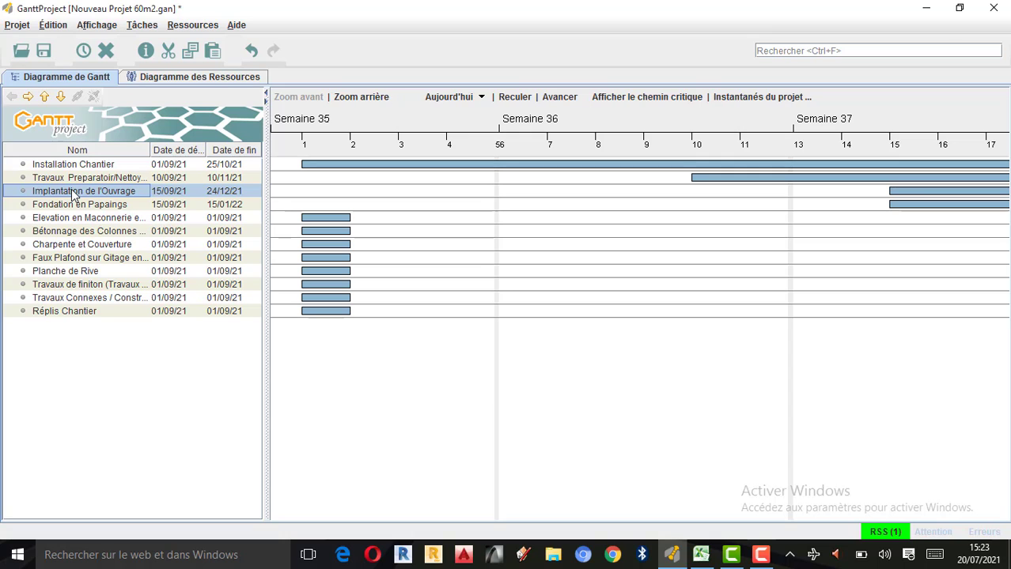
pyautogui.click(701, 555)
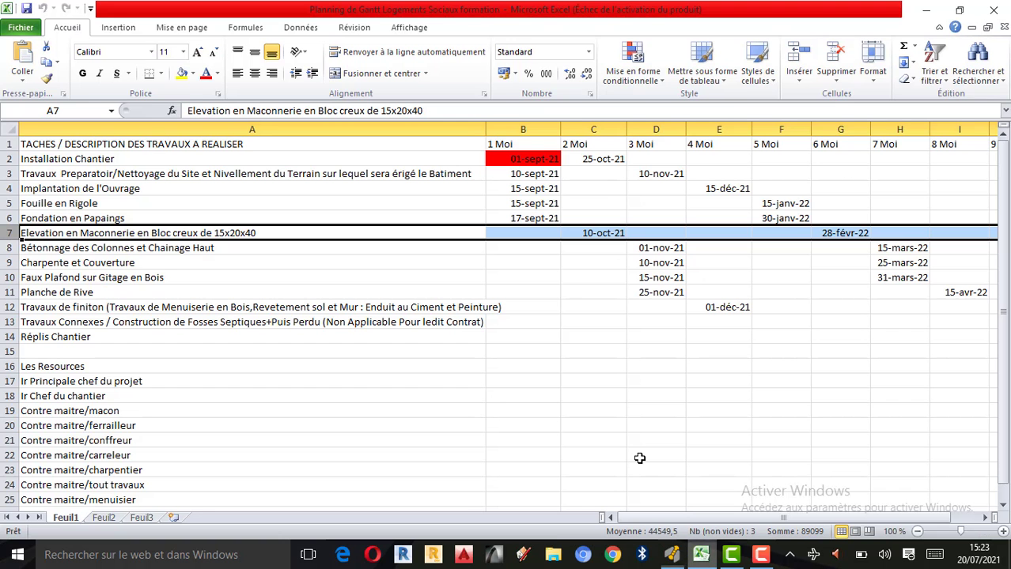
pyautogui.click(49, 204)
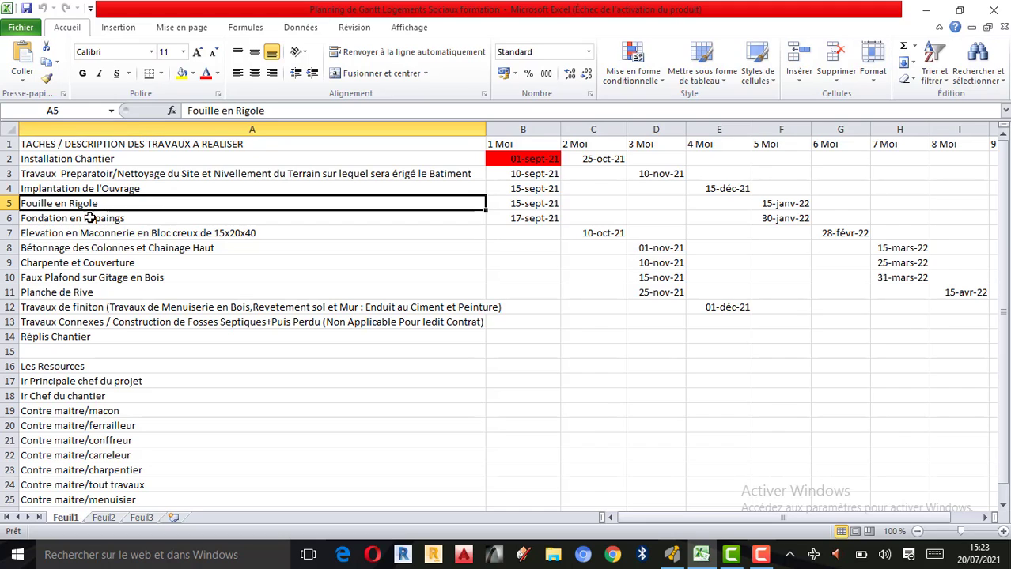
pyautogui.doubleClick(113, 203)
pyautogui.moveTo(114, 204); pyautogui.dragTo(3, 207)
pyautogui.hotkey('ctrl', 'c')
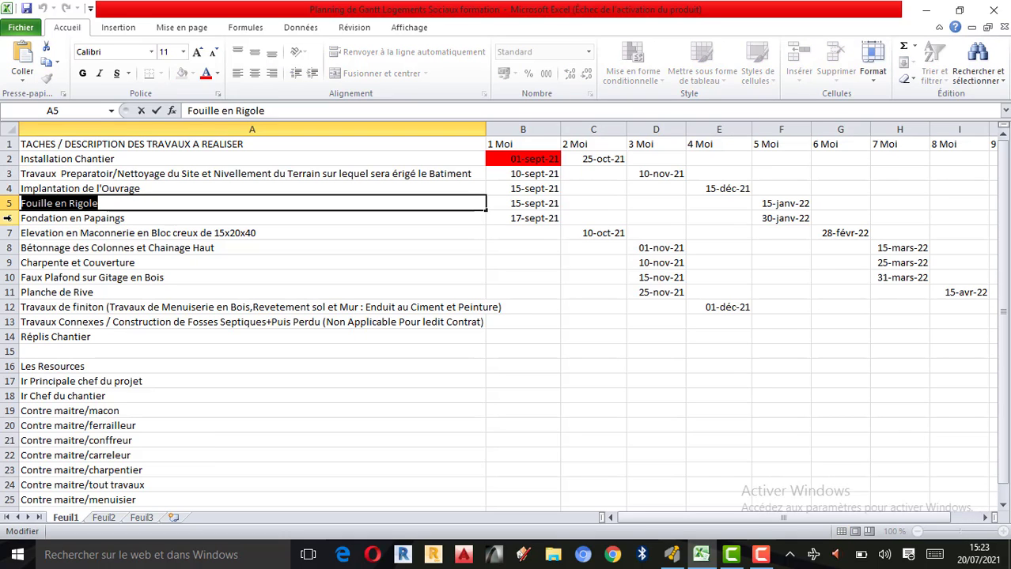
# Insert a new task in GanttProject directly below Implantation de l'Ouvrage and name it Fouille en Rigole with the copied text
pyautogui.click(672, 555)
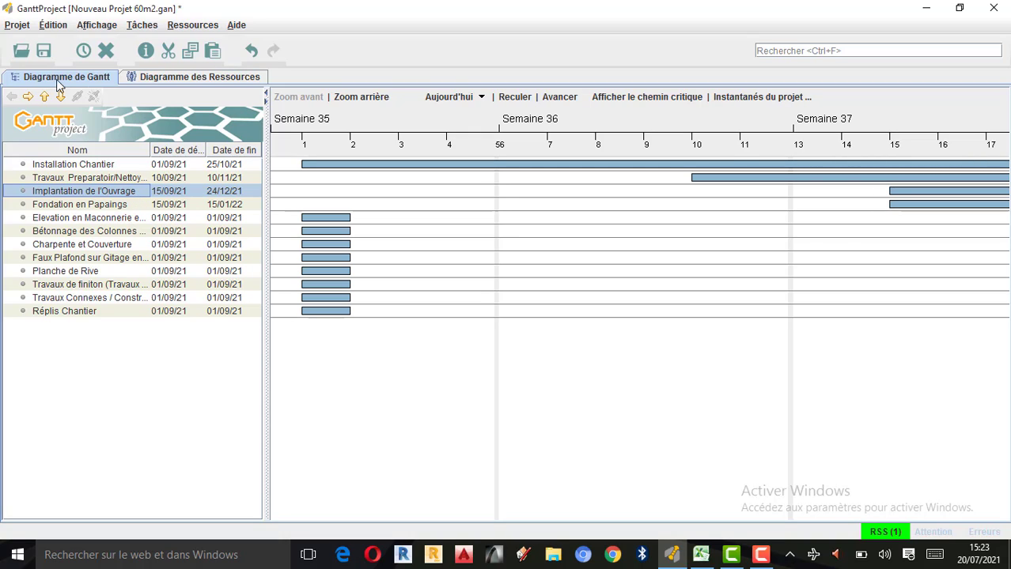
pyautogui.click(95, 81)
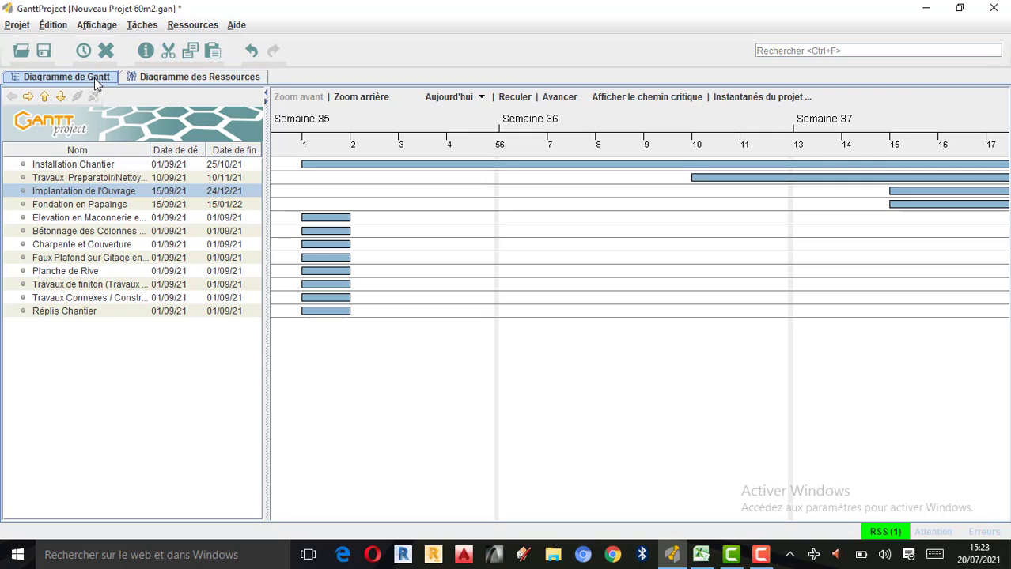
pyautogui.click(140, 26)
pyautogui.click(158, 46)
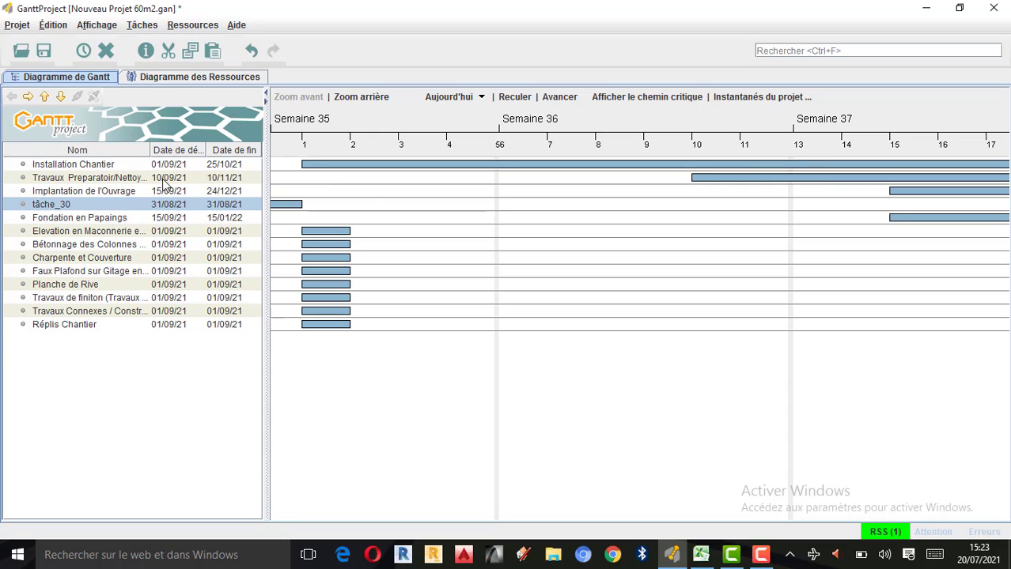
pyautogui.doubleClick(43, 205)
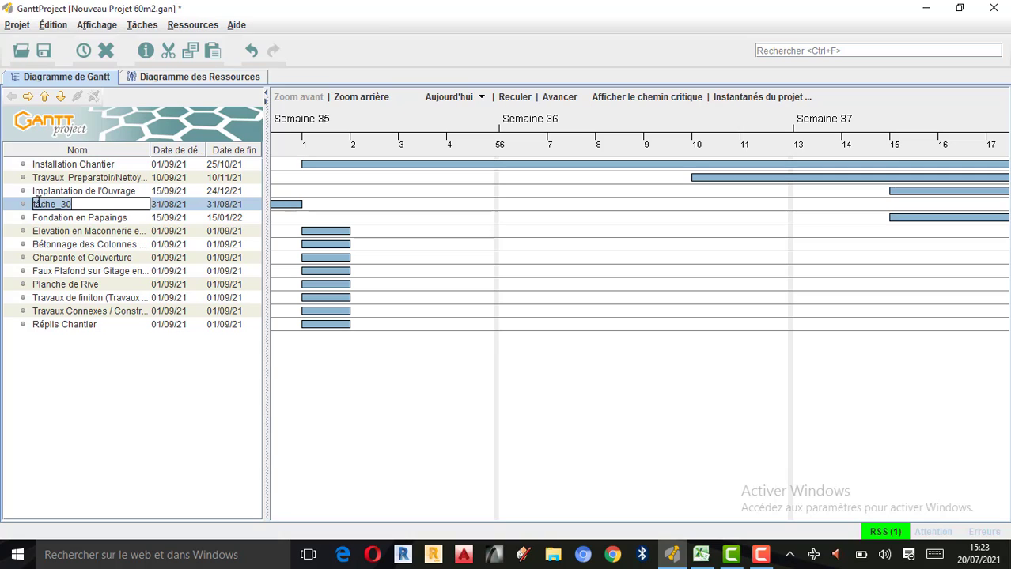
pyautogui.hotkey('ctrl', 'v')
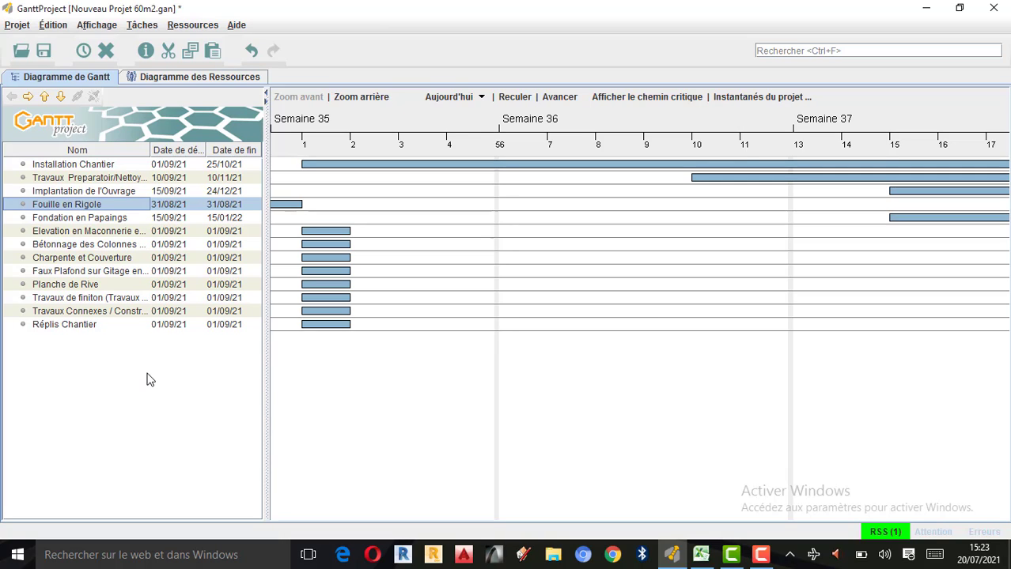
pyautogui.press('Return')
pyautogui.moveTo(319, 209); pyautogui.dragTo(353, 203)
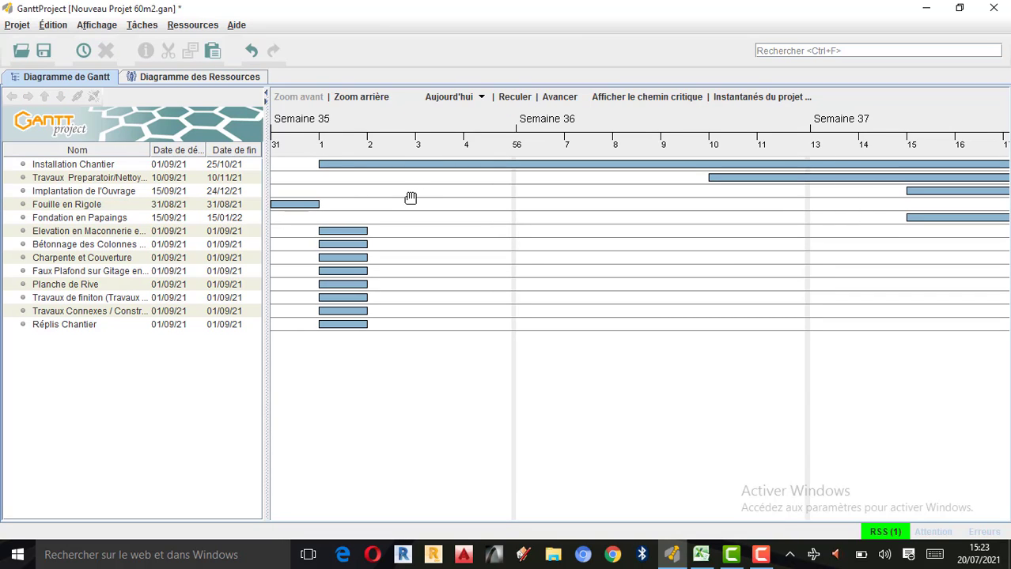
# Set the end date of the Implantation de l'Ouvrage task to 15 décembre 2021, review its resources and apply the properties
pyautogui.click(66, 193)
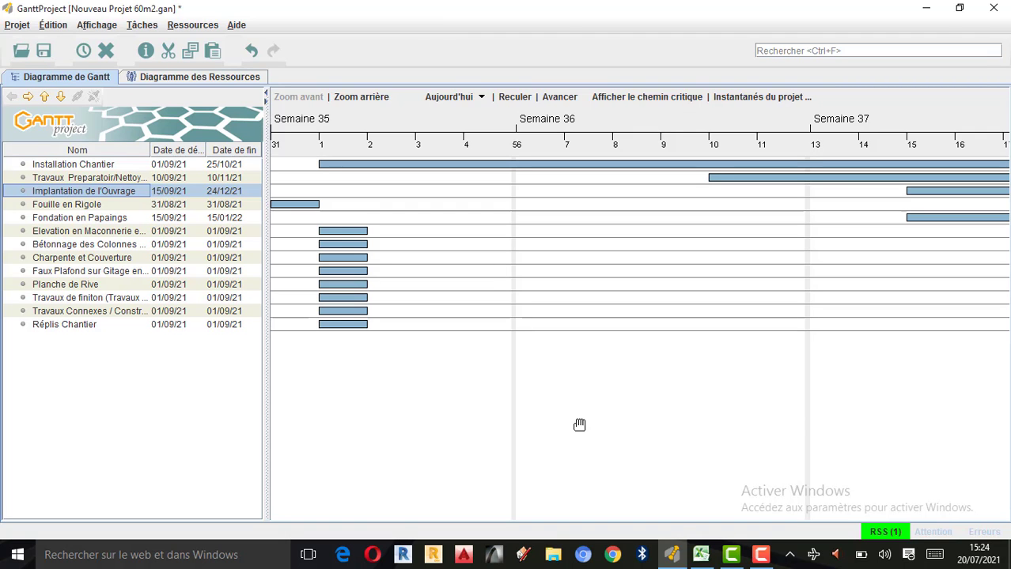
pyautogui.click(701, 556)
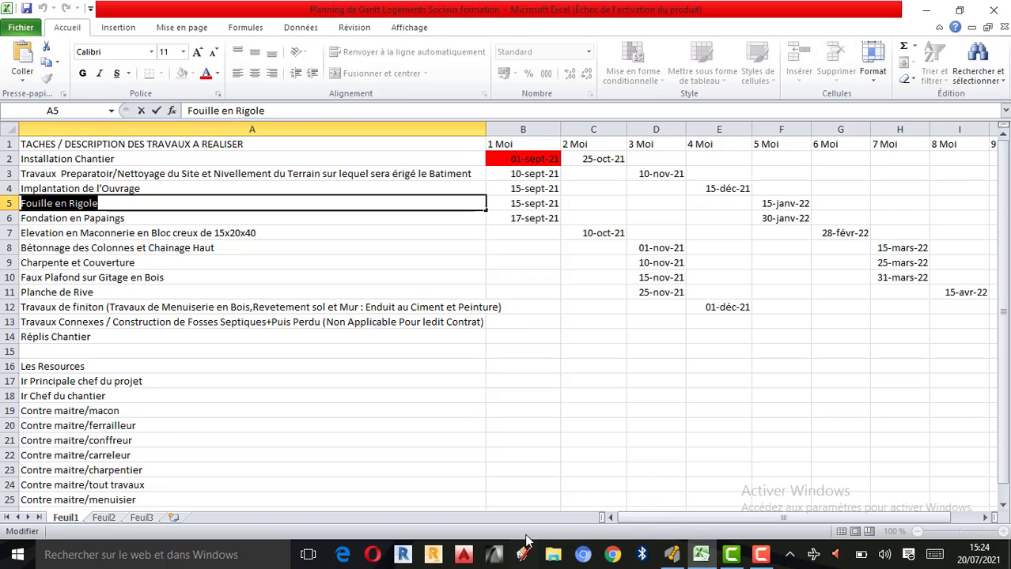
pyautogui.click(671, 554)
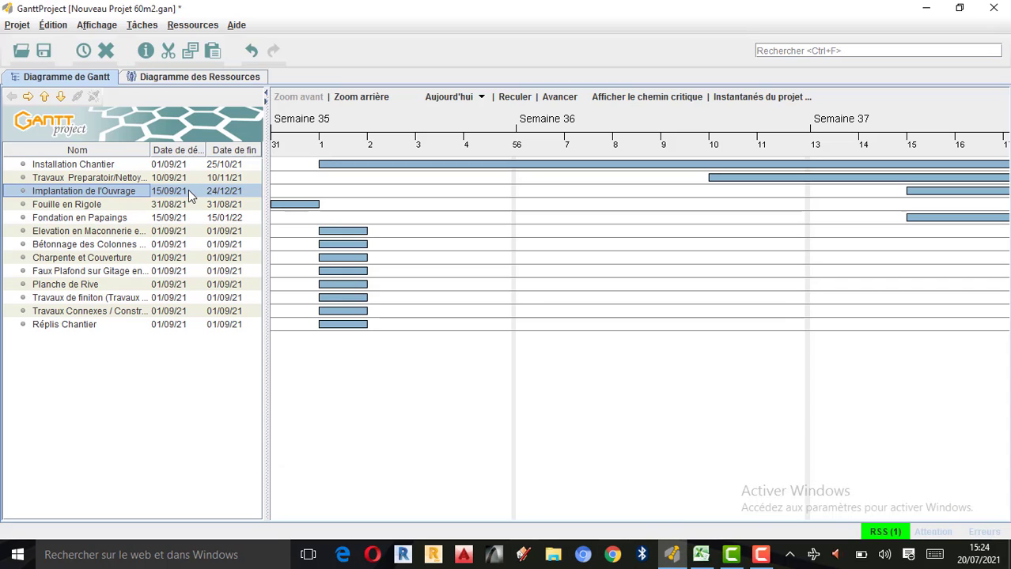
pyautogui.doubleClick(21, 194)
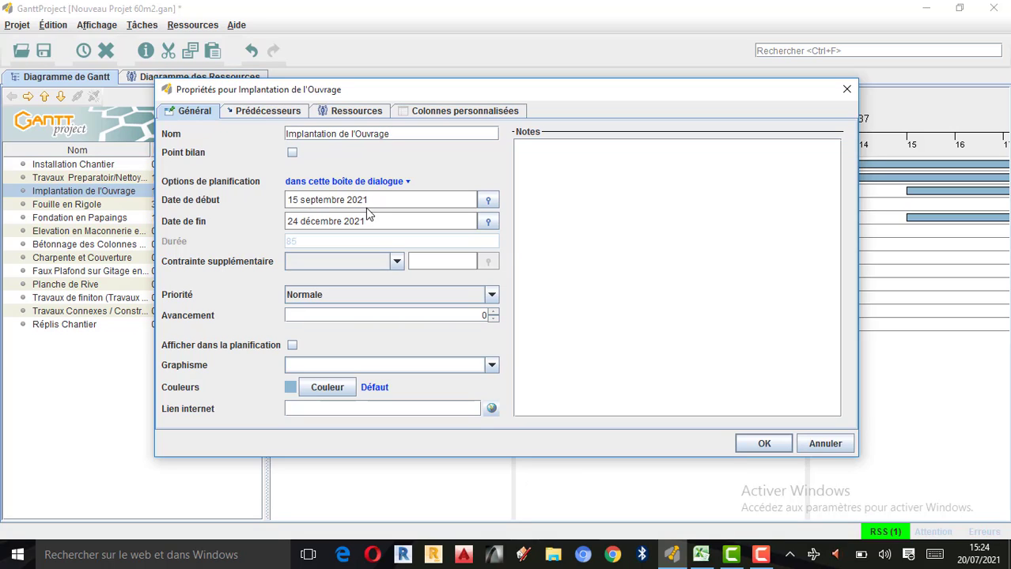
pyautogui.click(488, 223)
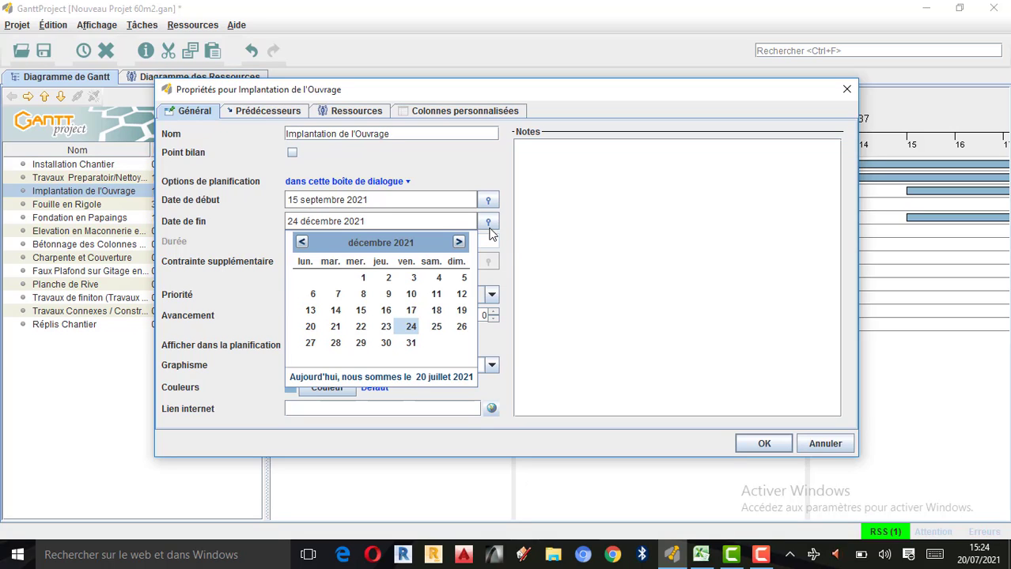
pyautogui.click(362, 312)
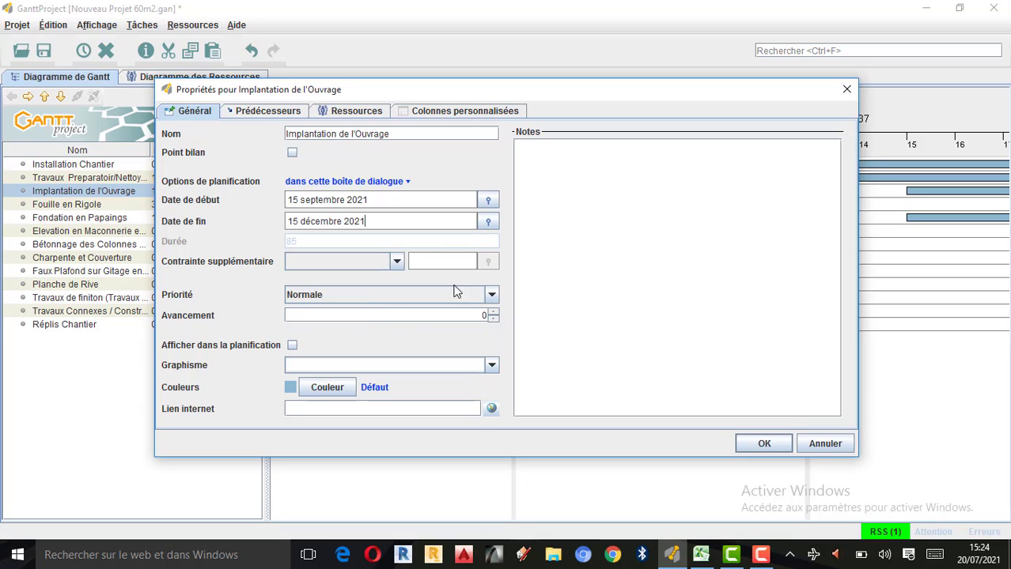
pyautogui.click(346, 111)
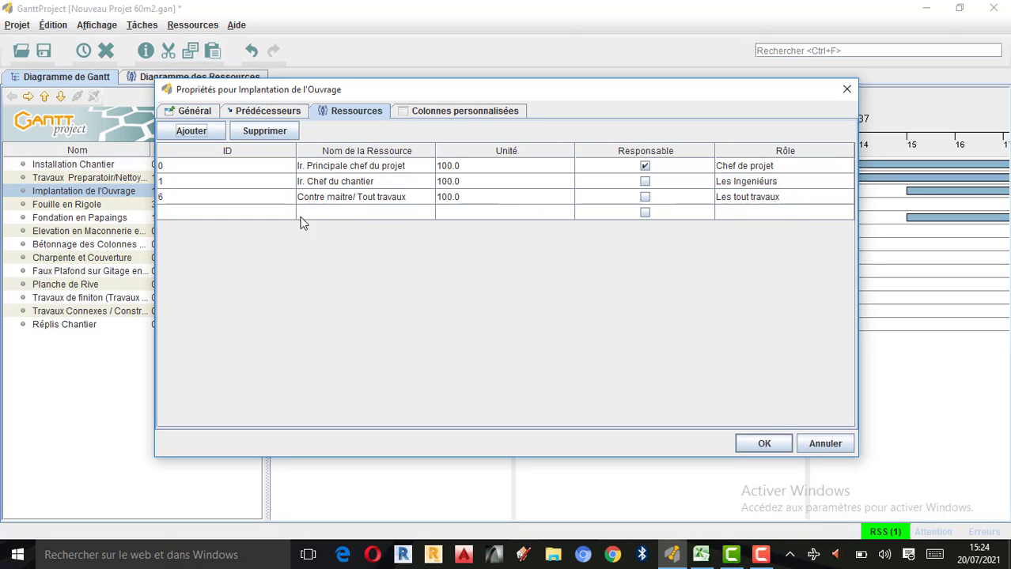
pyautogui.click(762, 444)
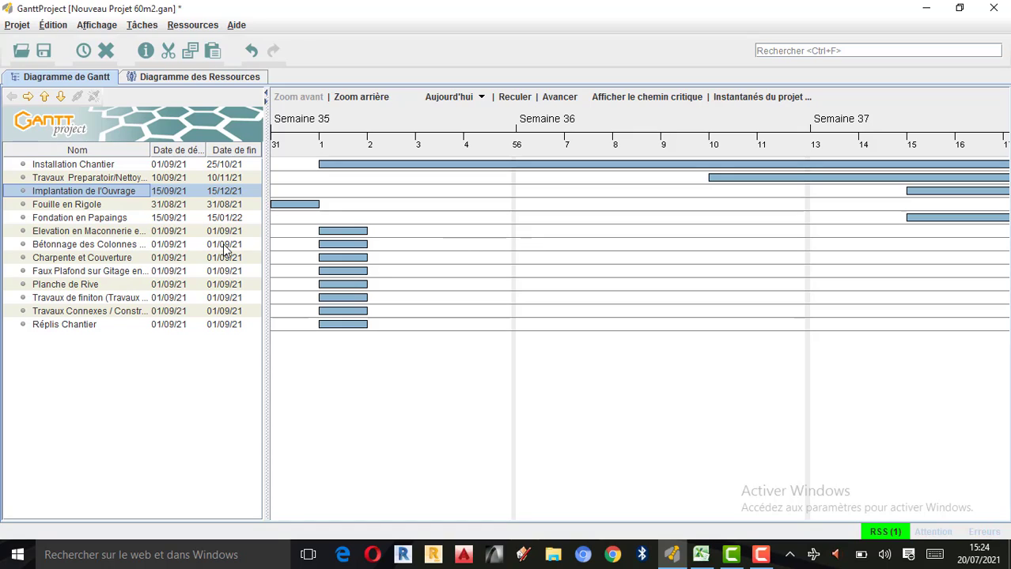
pyautogui.click(36, 207)
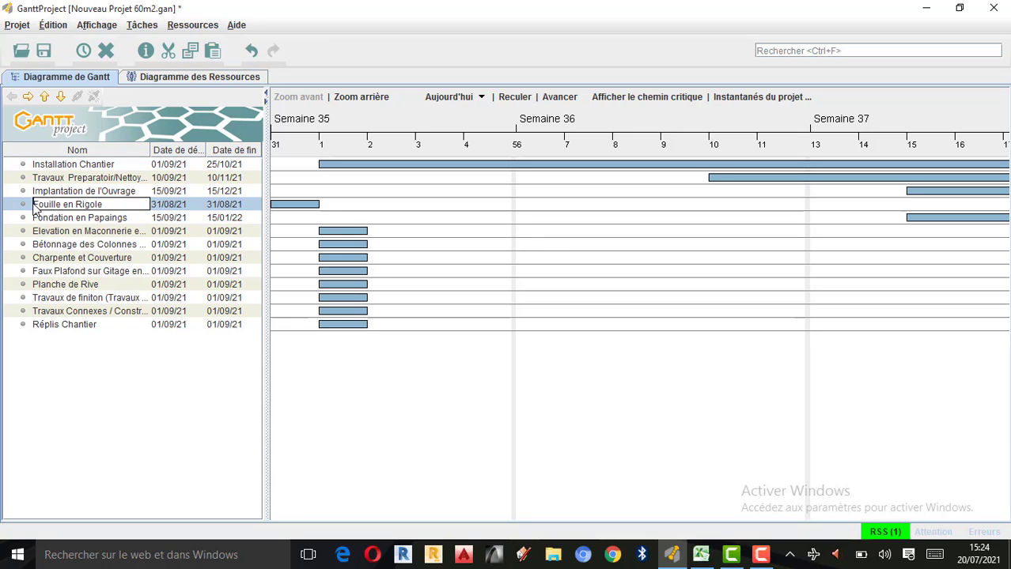
pyautogui.doubleClick(33, 204)
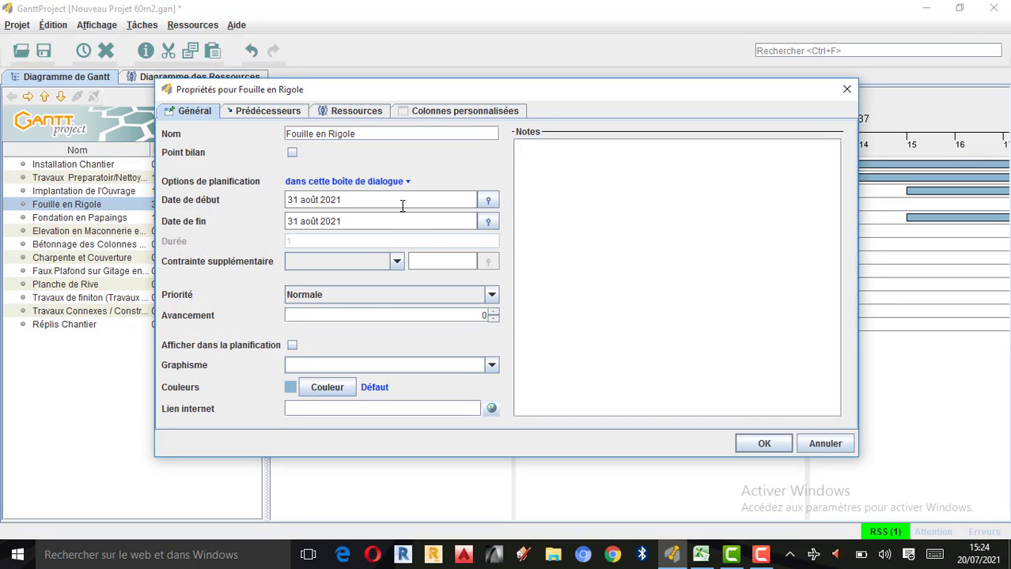
pyautogui.click(846, 89)
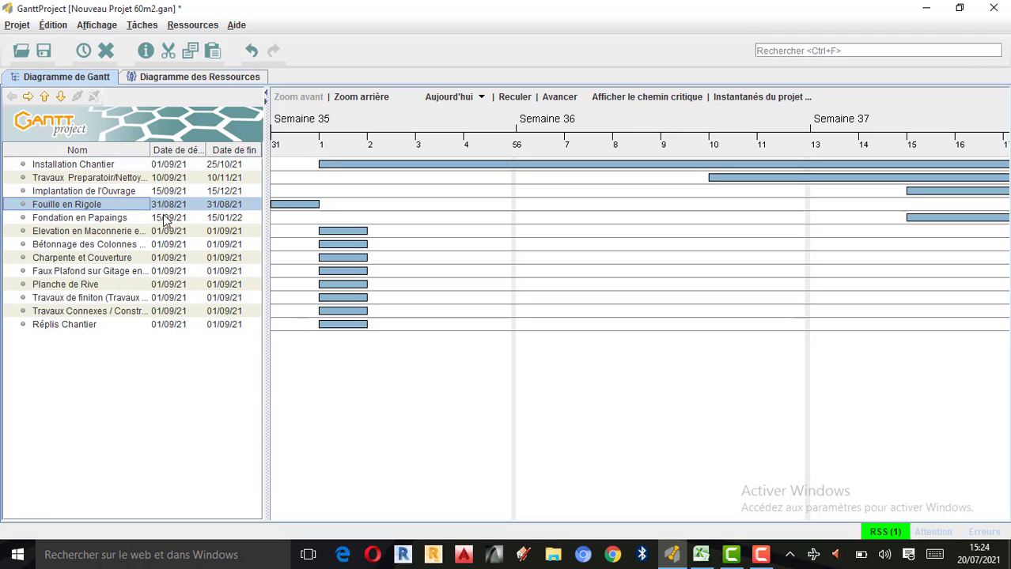
# Check the Fouille en Rigole dates in the Excel planning sheet and set its start date in GanttProject to 15 septembre 2021
pyautogui.doubleClick(32, 206)
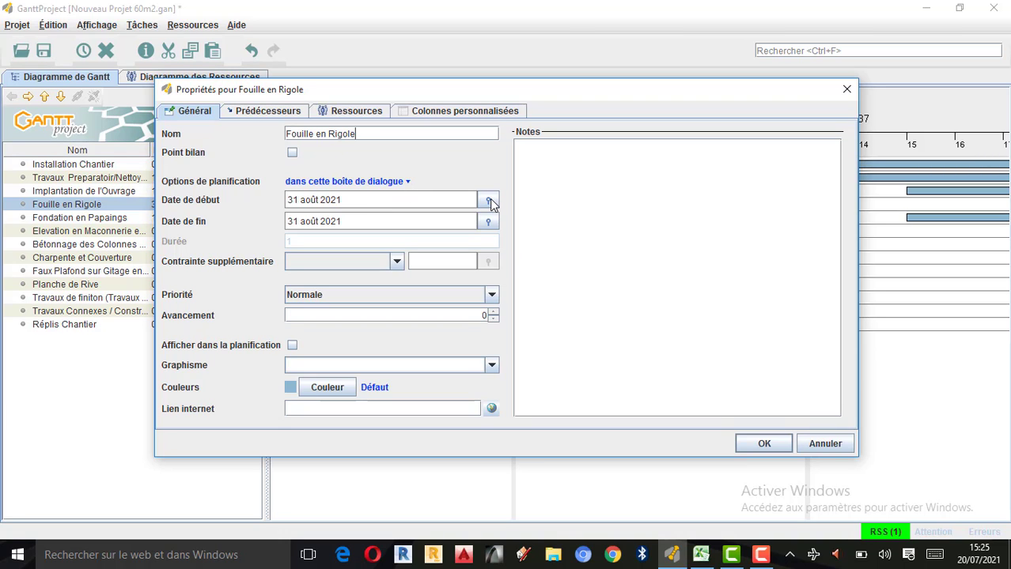
pyautogui.click(700, 554)
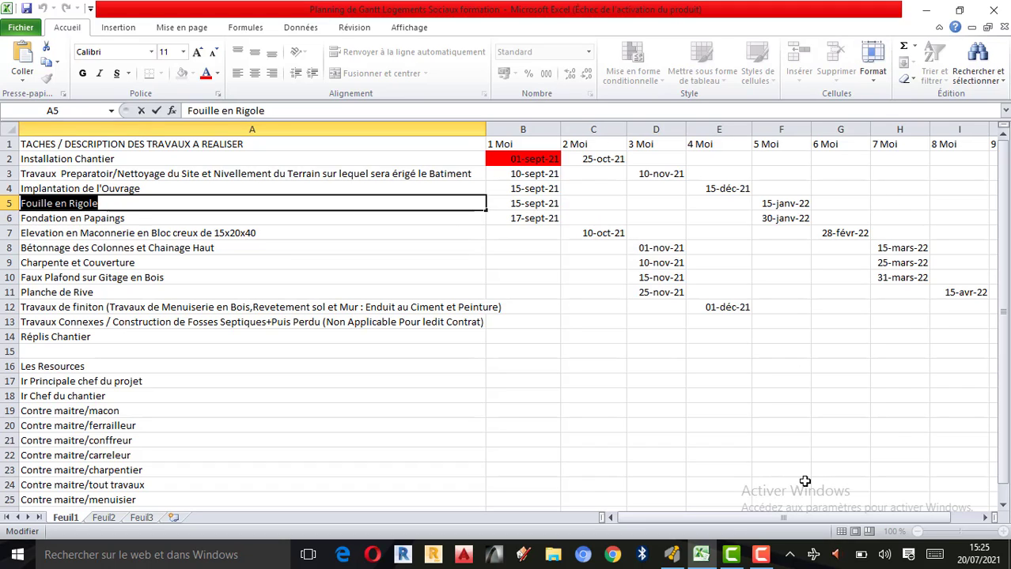
pyautogui.click(681, 556)
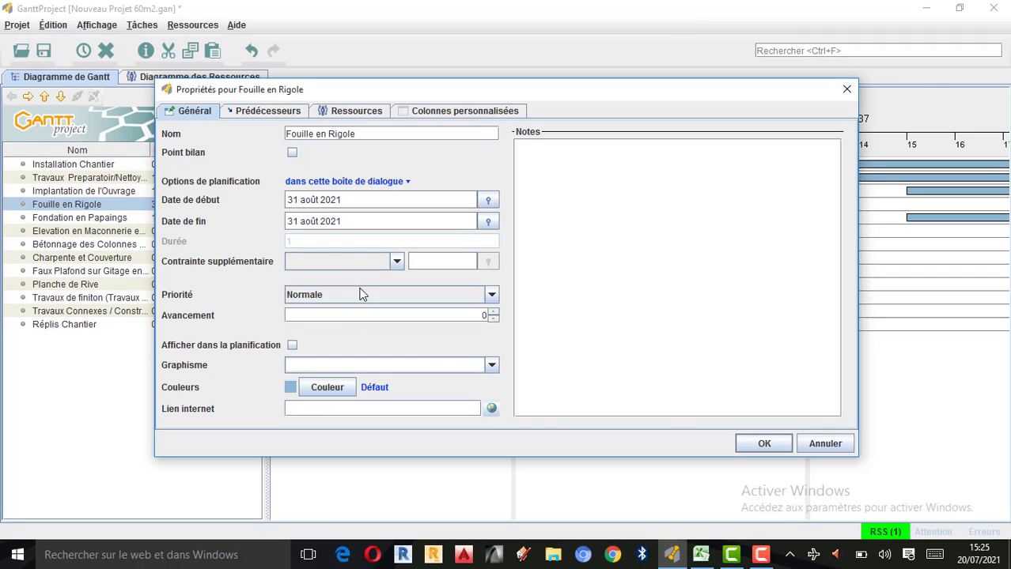
pyautogui.click(488, 203)
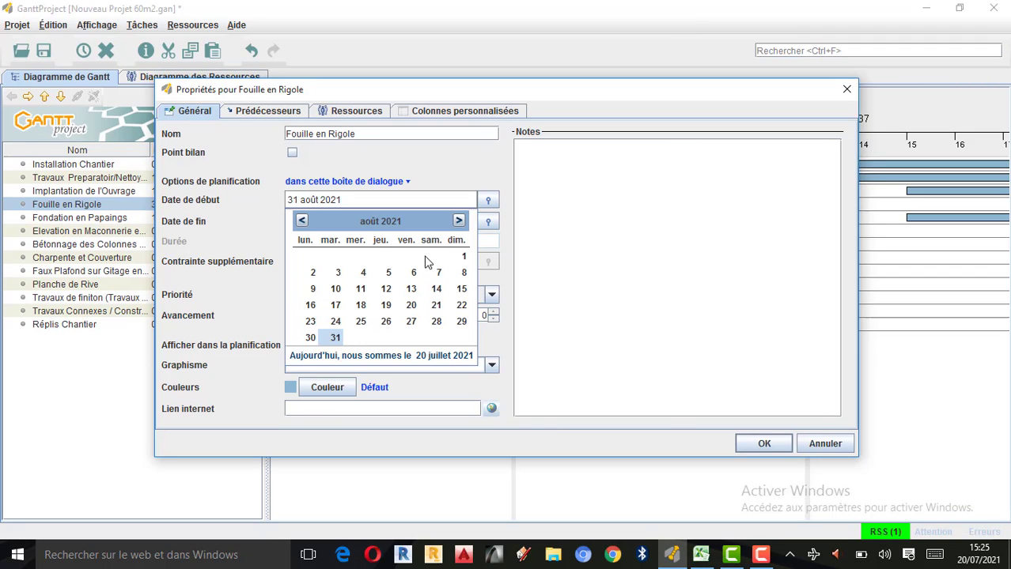
pyautogui.doubleClick(302, 221)
pyautogui.click(302, 222)
pyautogui.click(302, 222)
pyautogui.click(302, 221)
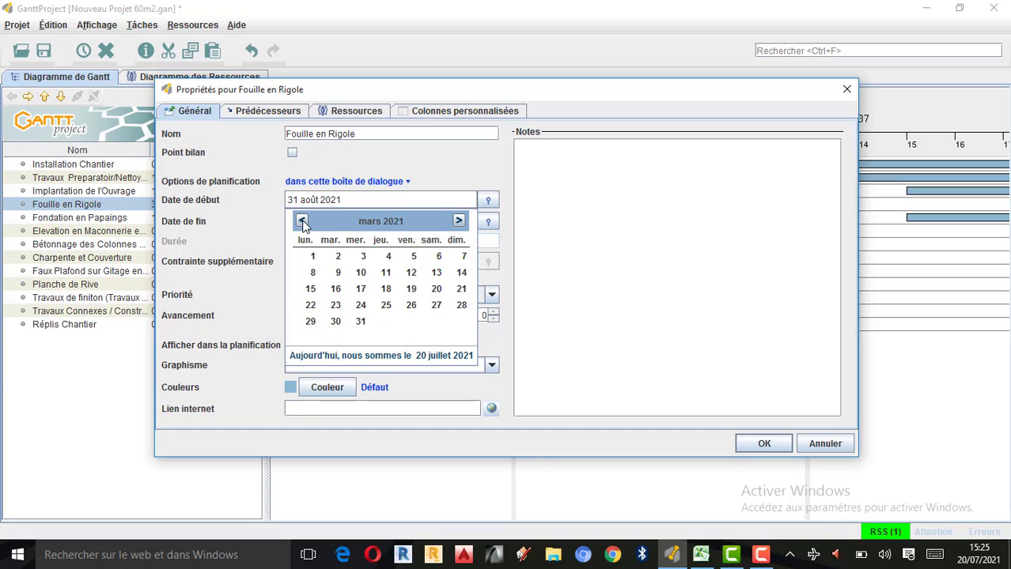
pyautogui.click(302, 222)
pyautogui.click(302, 221)
pyautogui.doubleClick(459, 221)
pyautogui.doubleClick(458, 221)
pyautogui.click(459, 222)
pyautogui.doubleClick(459, 221)
pyautogui.click(459, 221)
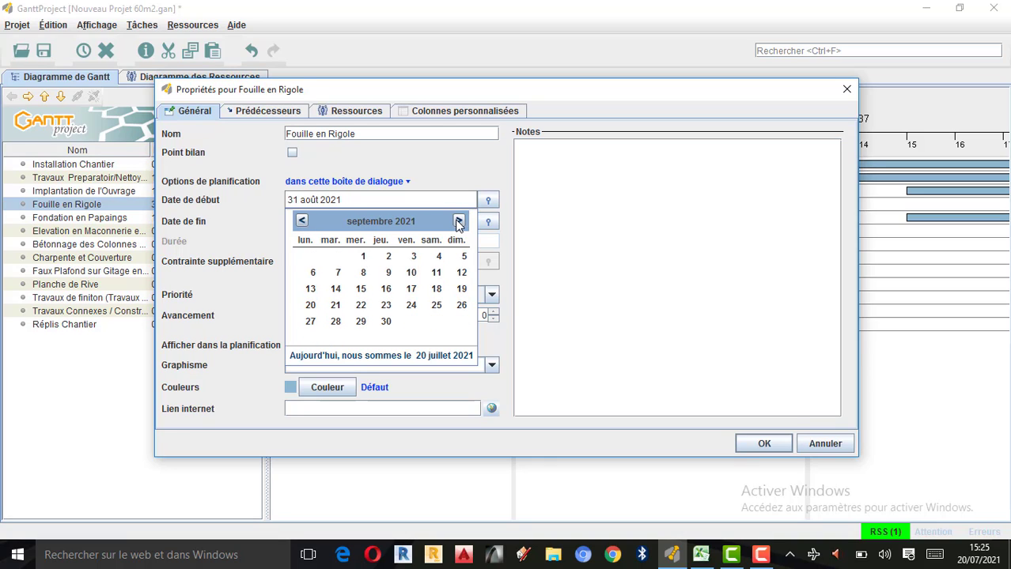
pyautogui.click(362, 289)
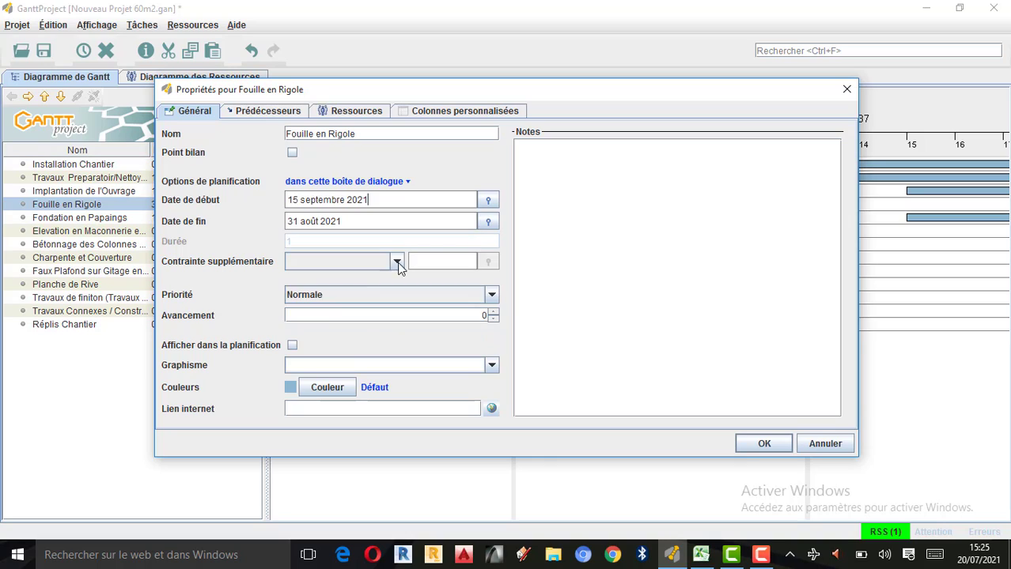
# Set the end date of the Fouille en Rigole task to 15 janvier 2022
pyautogui.click(487, 223)
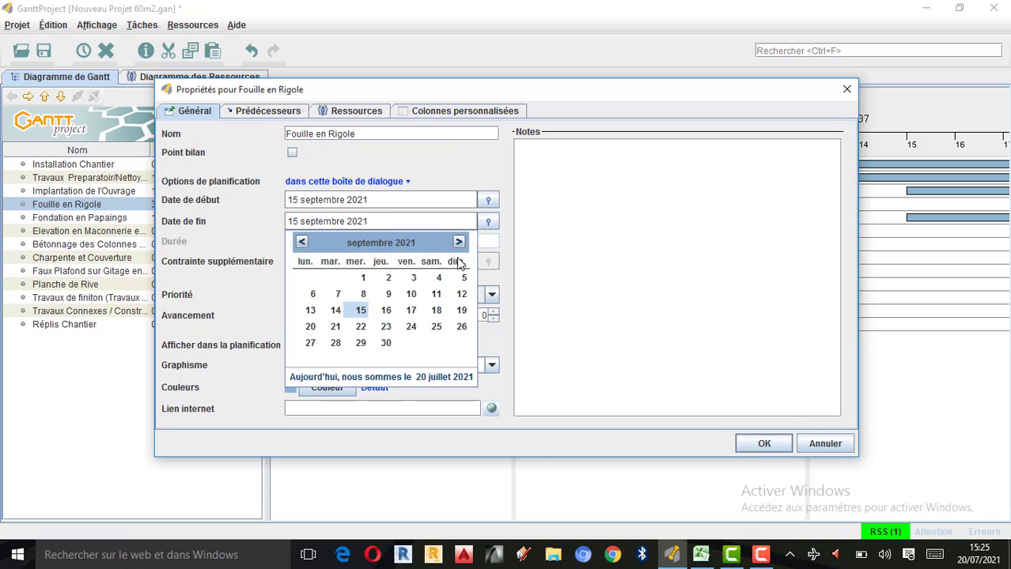
pyautogui.click(459, 242)
pyautogui.click(459, 242)
pyautogui.click(459, 242)
pyautogui.click(458, 242)
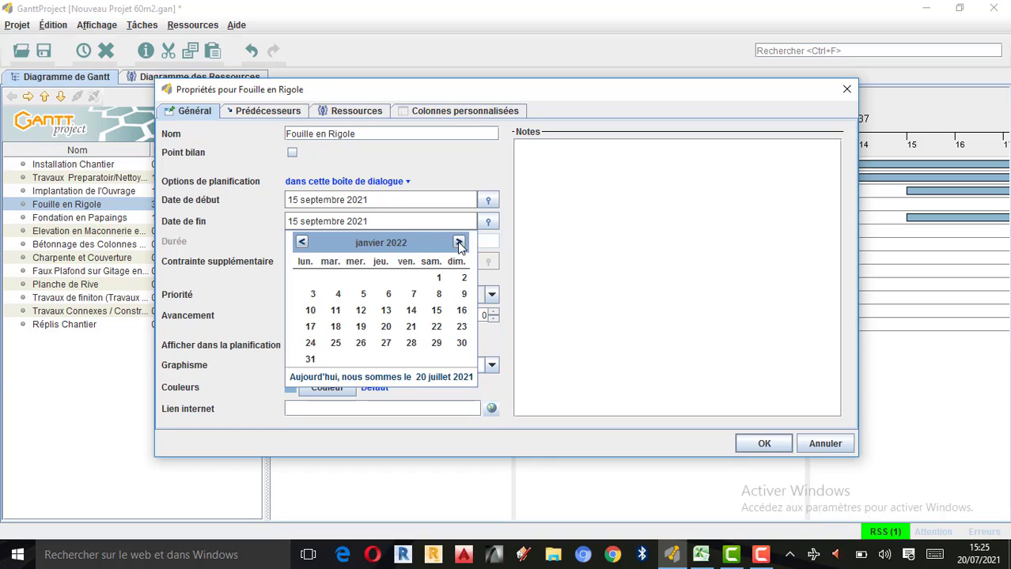
pyautogui.click(459, 242)
pyautogui.click(301, 242)
pyautogui.click(436, 310)
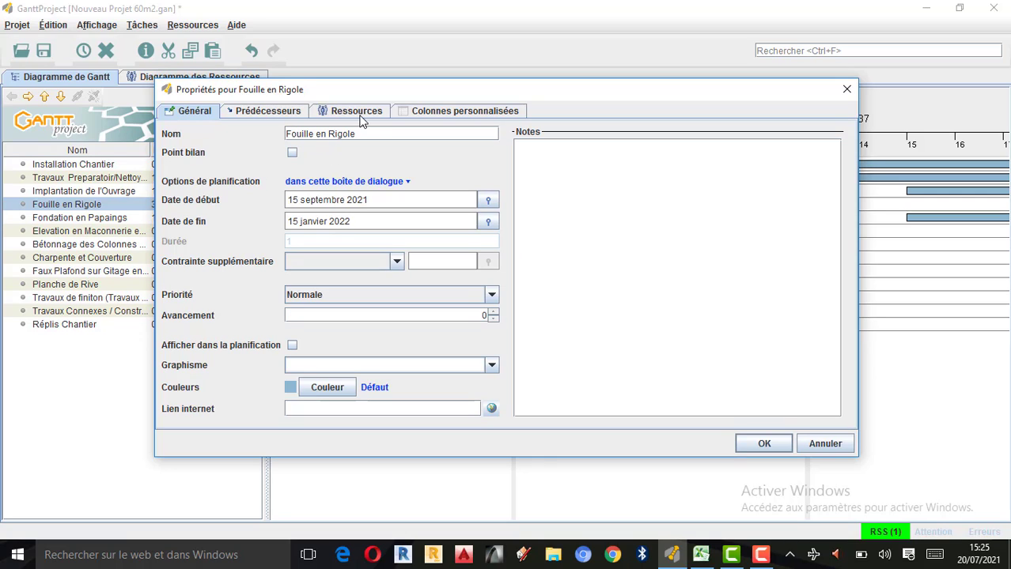
# Assign Ir. Chef du chantier and Contre maitre/ Tout travaux as resources of the Fouille en Rigole task and apply the properties
pyautogui.click(292, 116)
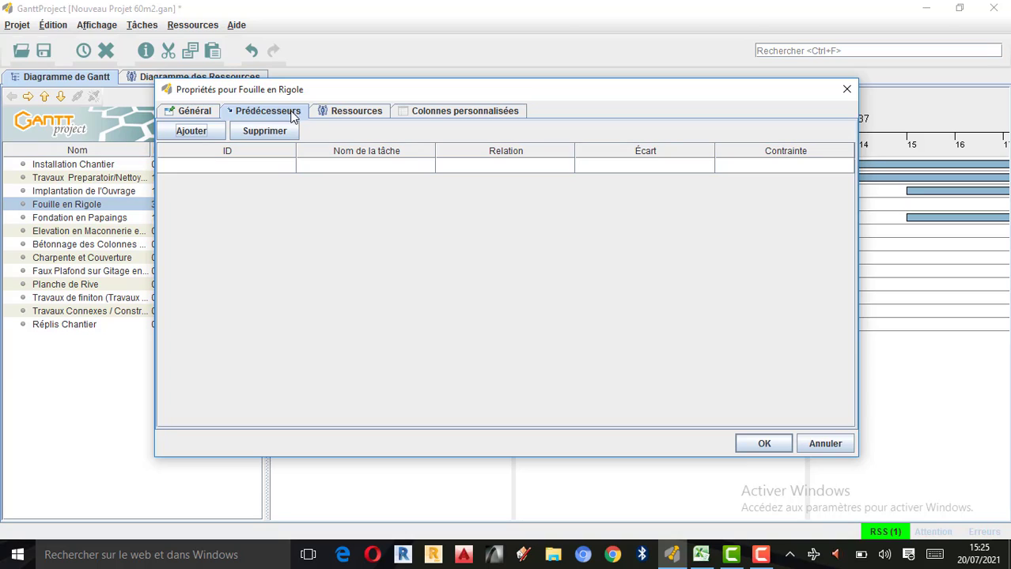
pyautogui.click(346, 114)
pyautogui.click(427, 168)
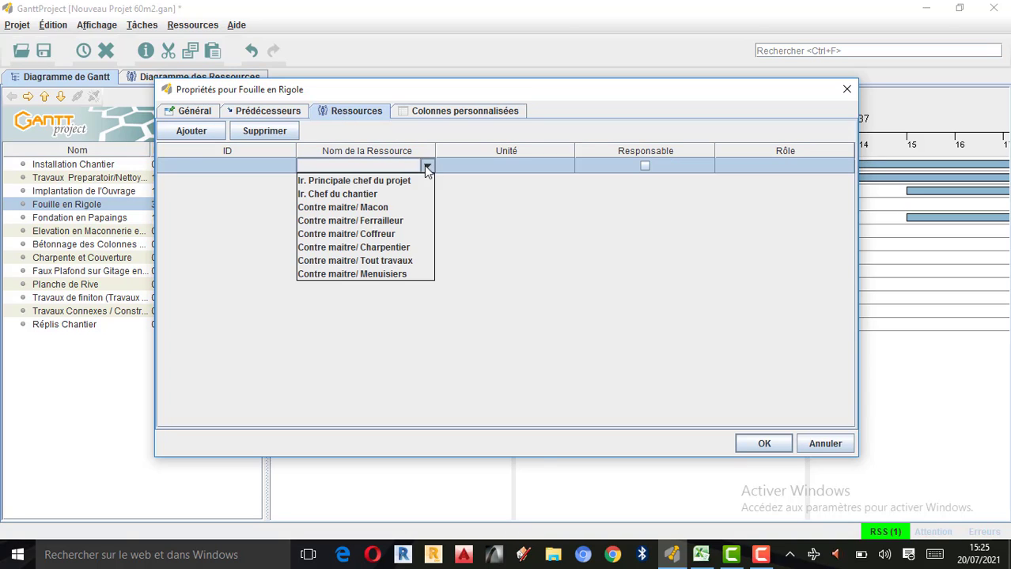
pyautogui.click(354, 194)
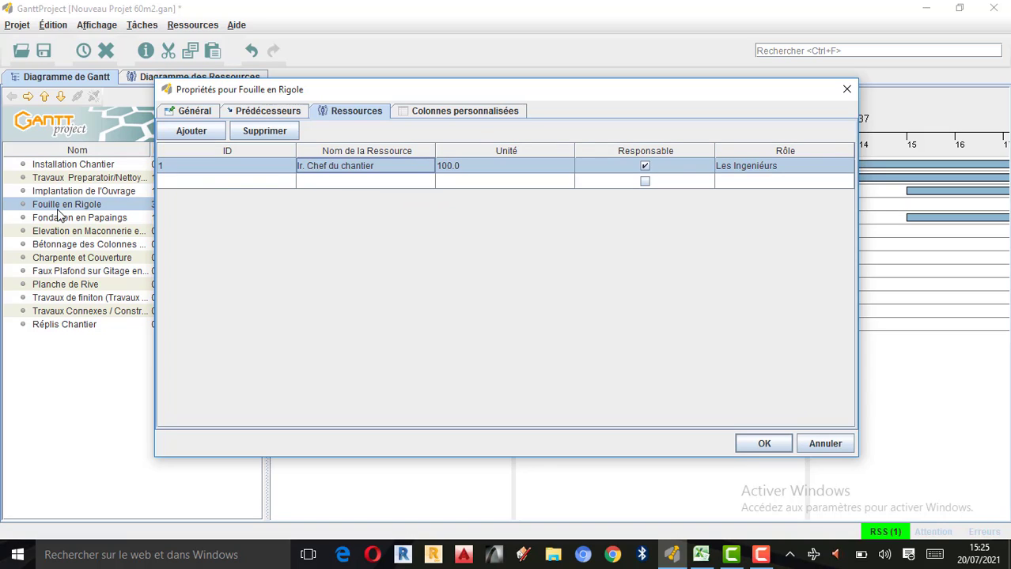
pyautogui.click(436, 187)
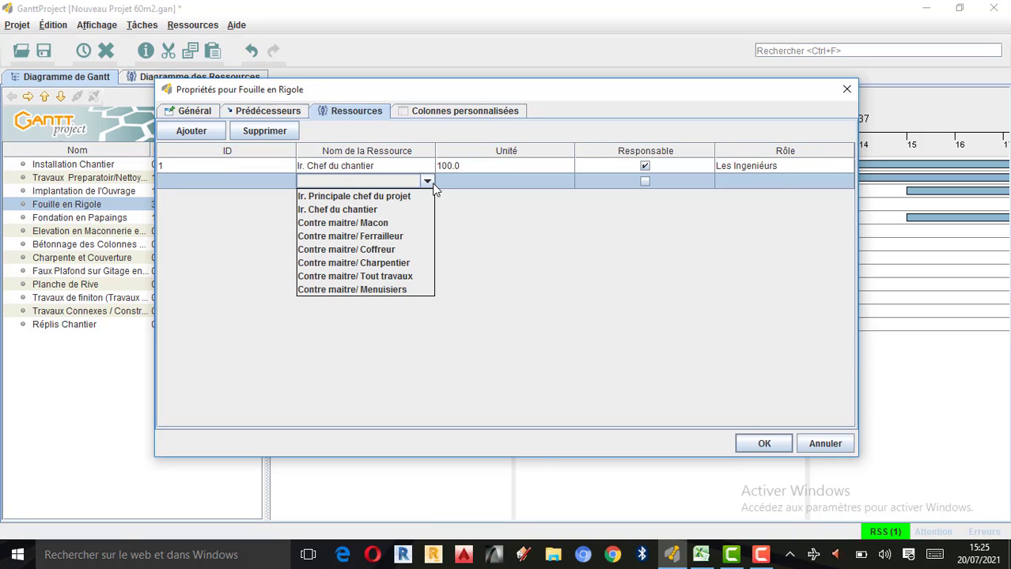
pyautogui.click(401, 280)
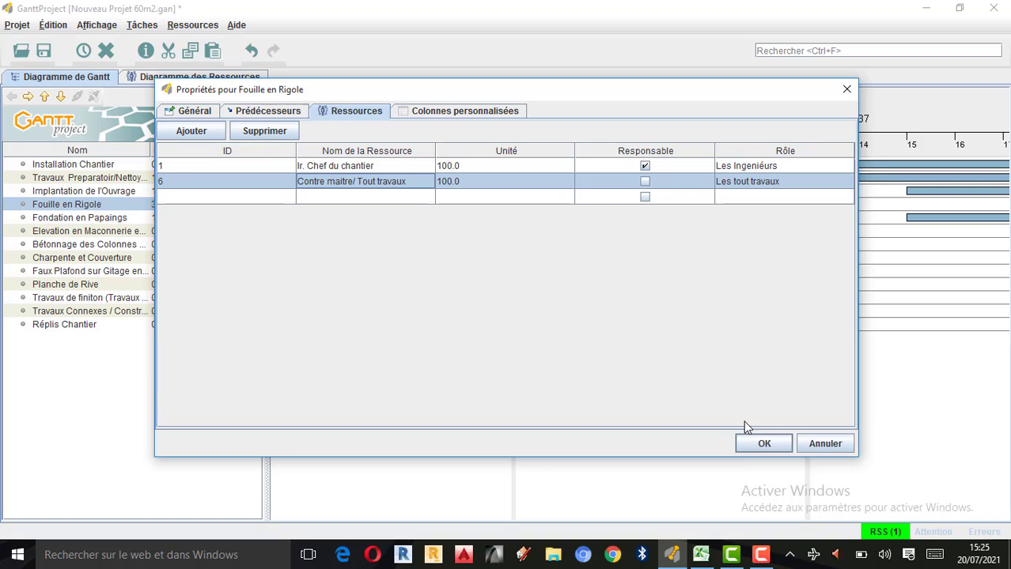
pyautogui.click(763, 445)
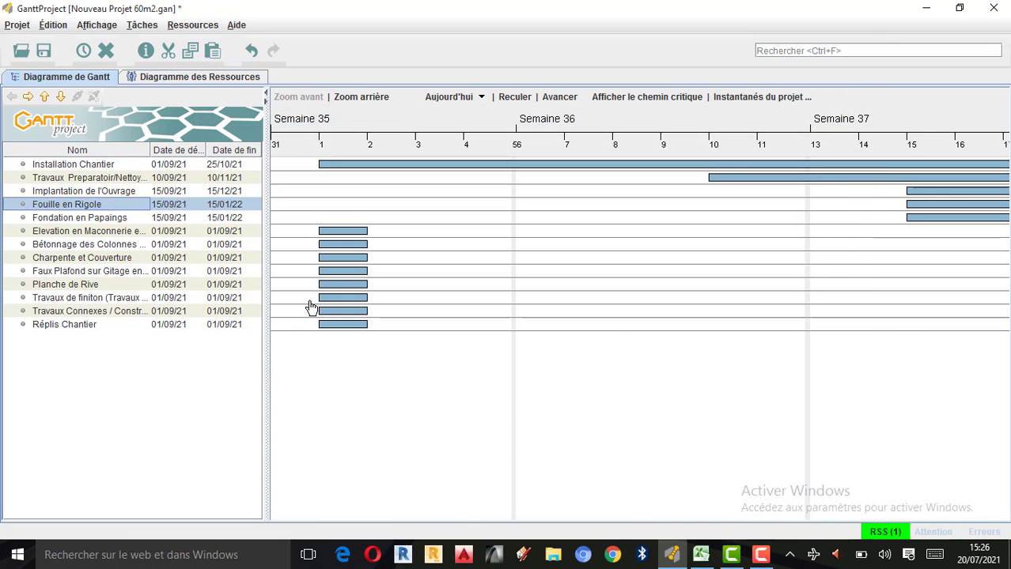
# Check the Fondation en Papaings row in the Excel planning sheet and set its start date in GanttProject to 17 septembre 2021
pyautogui.doubleClick(20, 218)
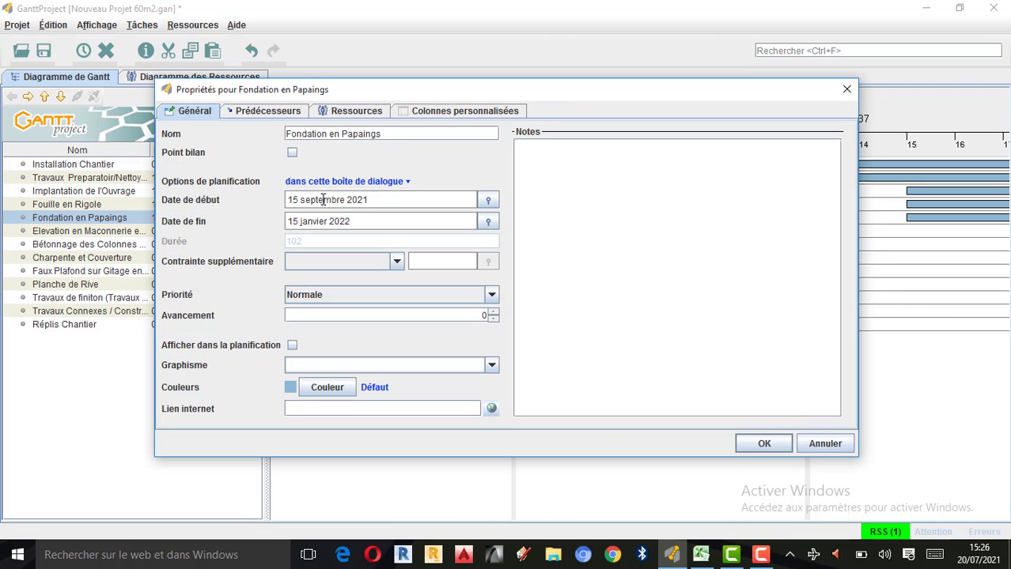
pyautogui.click(701, 555)
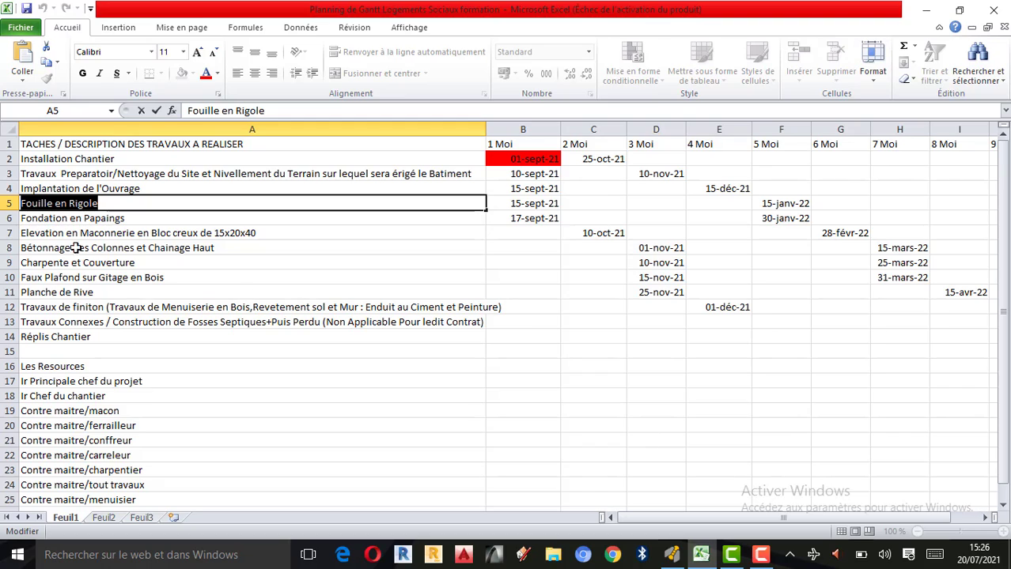
pyautogui.click(11, 218)
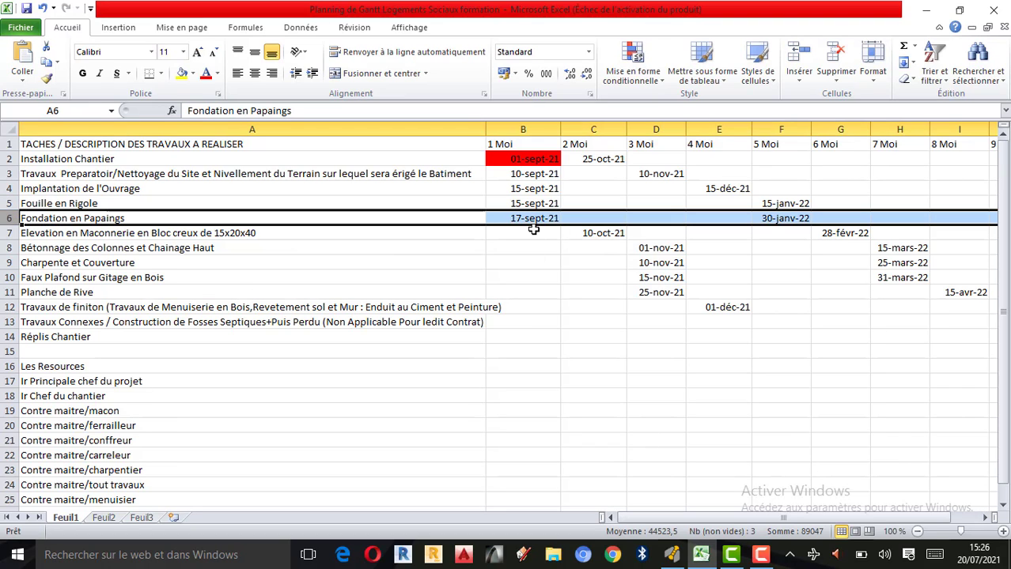
pyautogui.click(925, 10)
pyautogui.click(488, 202)
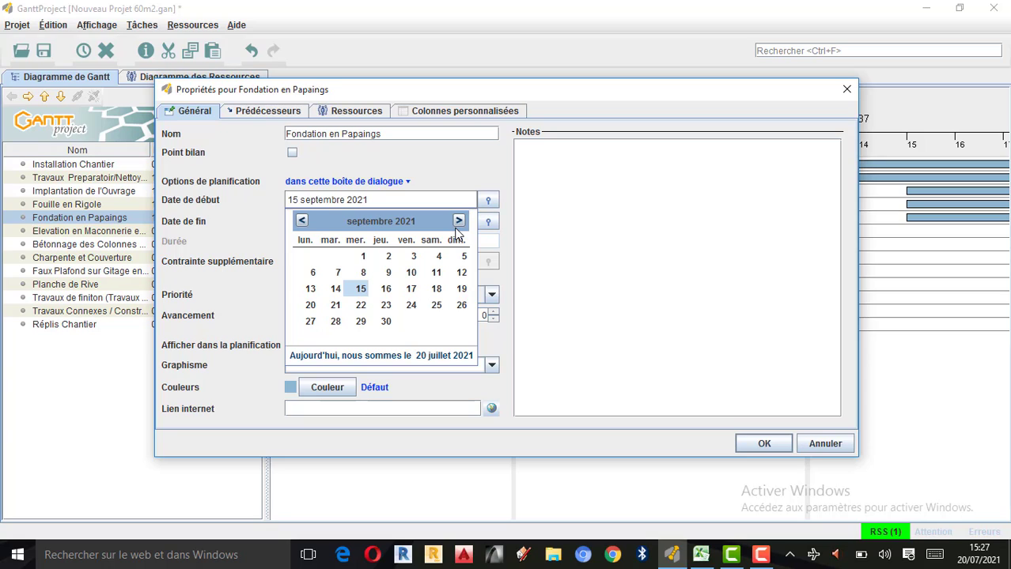
pyautogui.click(411, 289)
# Set the end date of the Fondation en Papaings task to 30 janvier 2022, review its resources and apply the properties
pyautogui.click(490, 223)
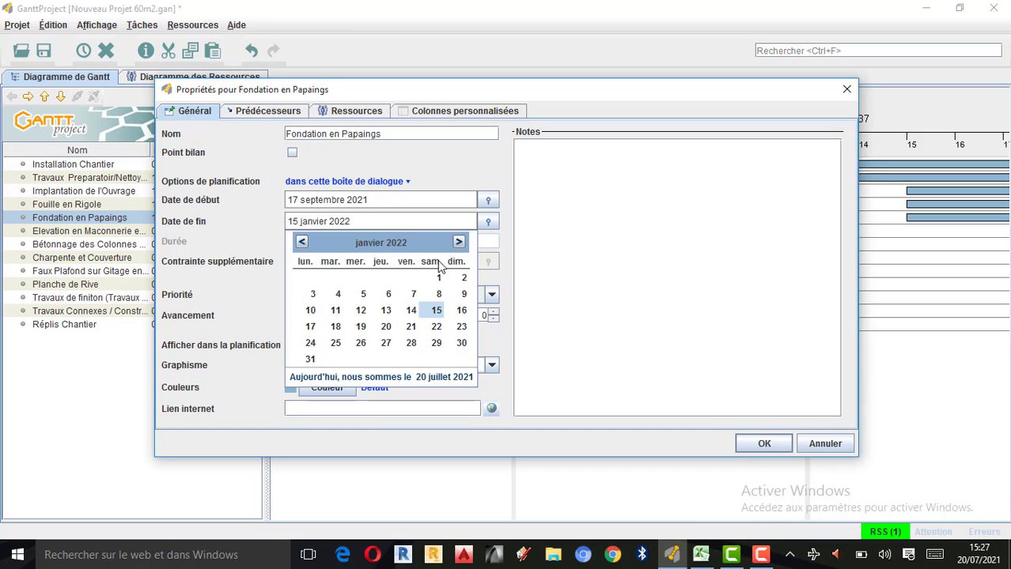
pyautogui.click(462, 345)
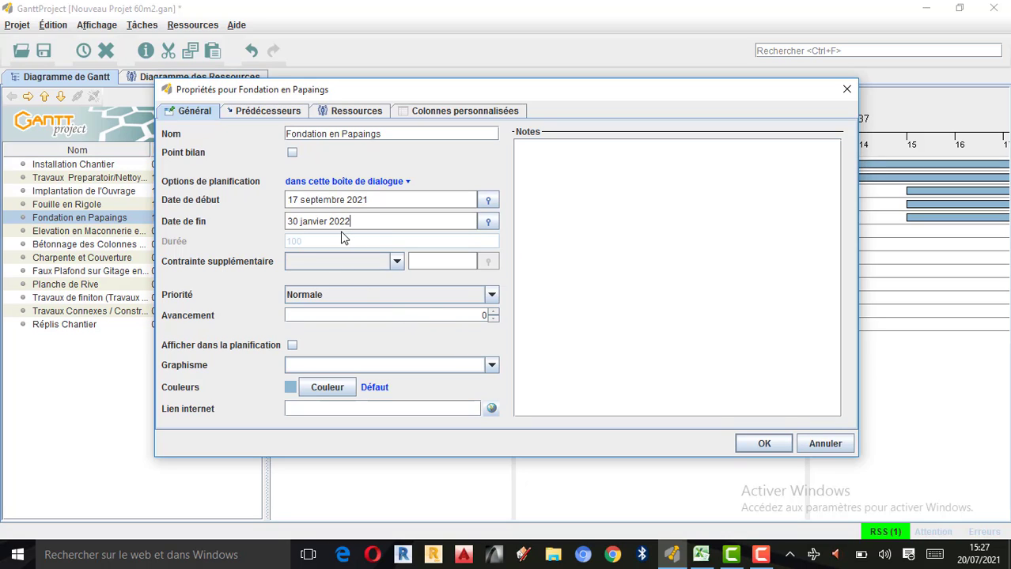
pyautogui.click(274, 112)
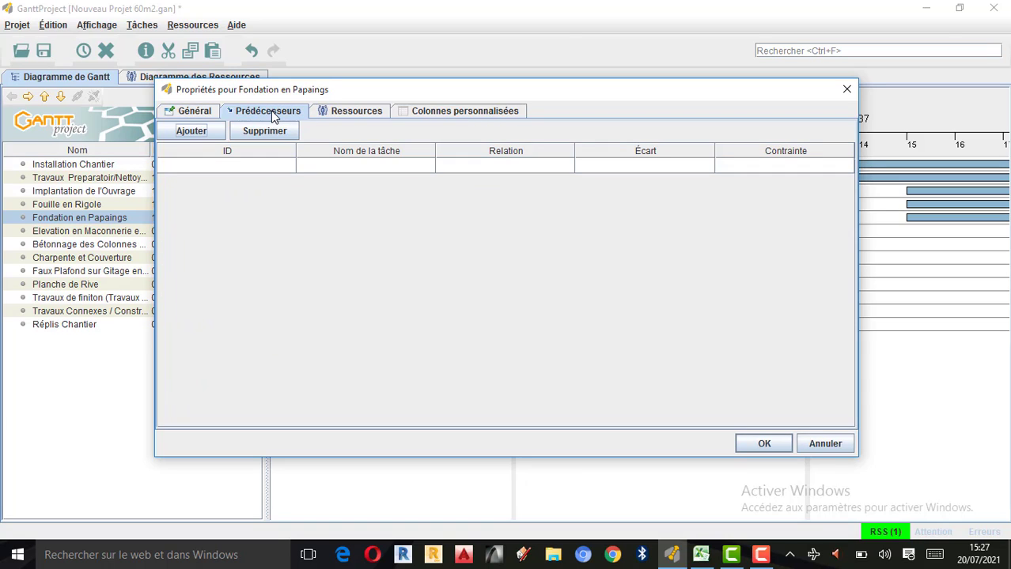
pyautogui.click(355, 114)
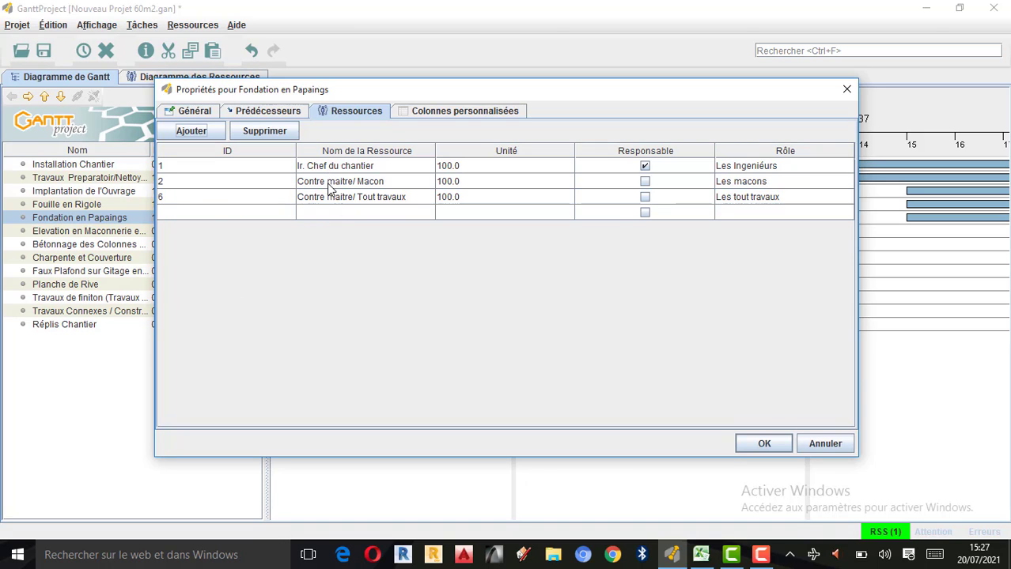
pyautogui.click(764, 444)
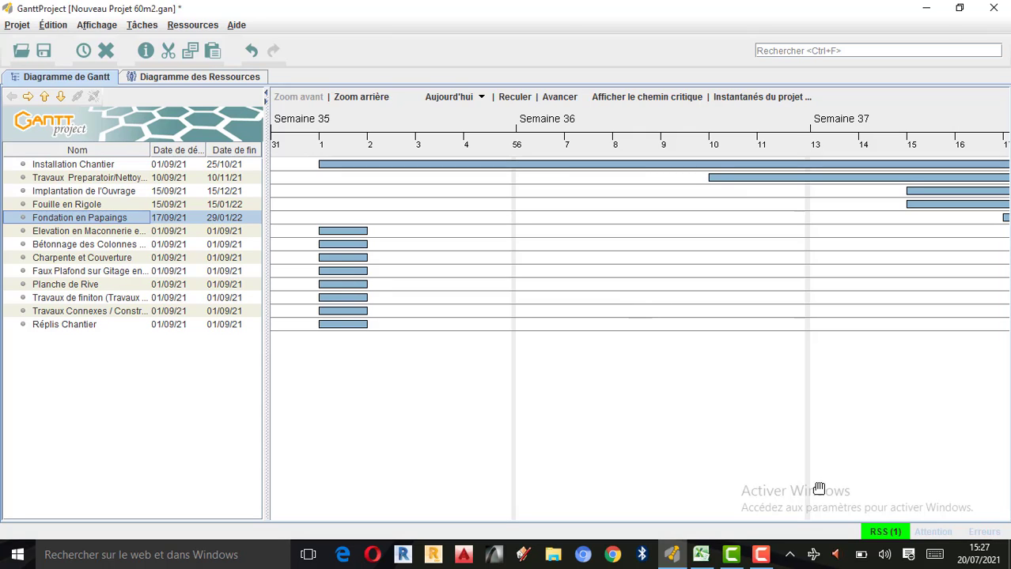
# Check the Elevation en Maconnerie en Bloc creux de 15x20x40 row in Excel and set its start date in GanttProject to 10 octobre 2021
pyautogui.moveTo(703, 437); pyautogui.dragTo(665, 430)
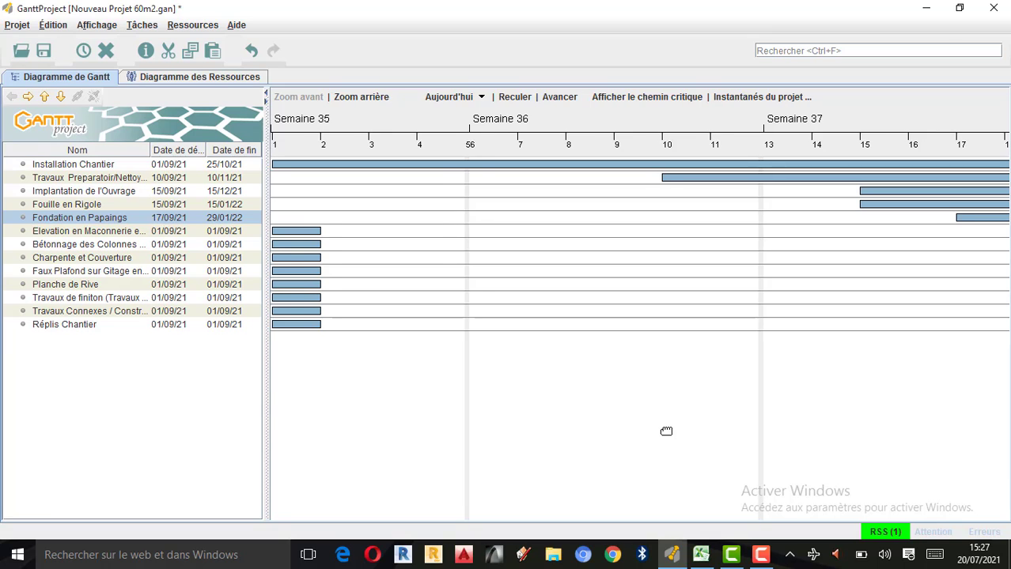
pyautogui.doubleClick(25, 234)
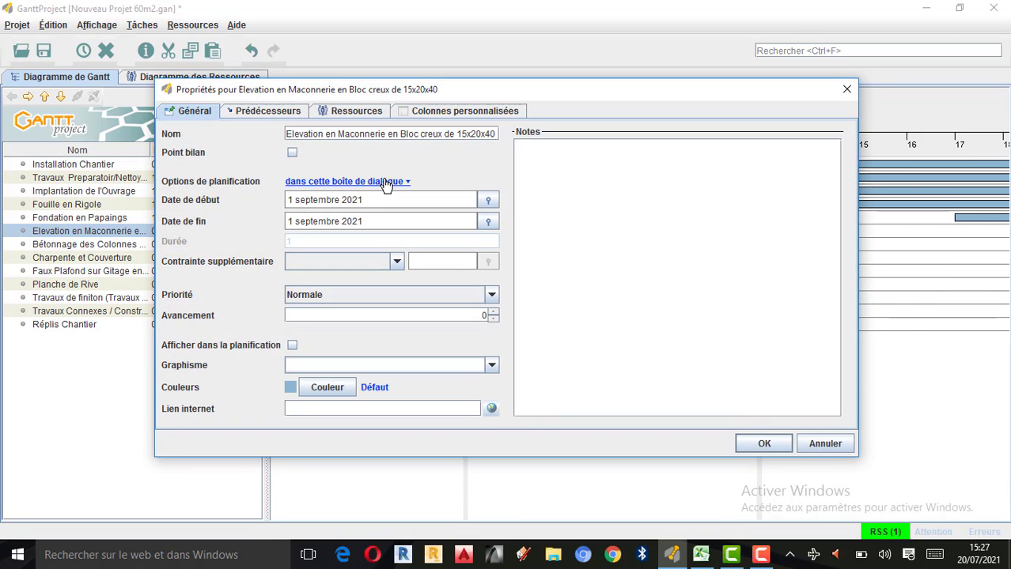
pyautogui.click(701, 554)
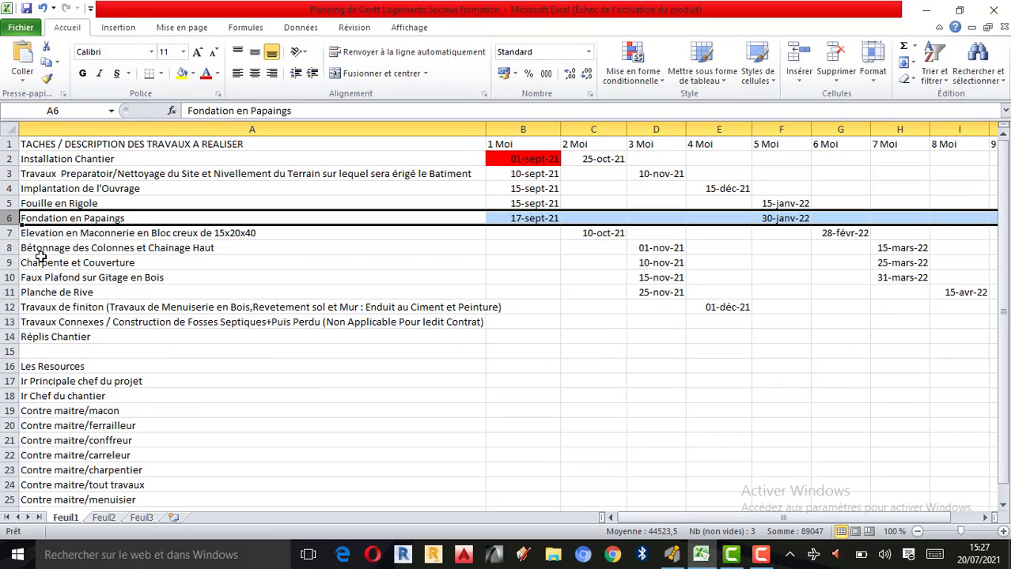
pyautogui.click(11, 233)
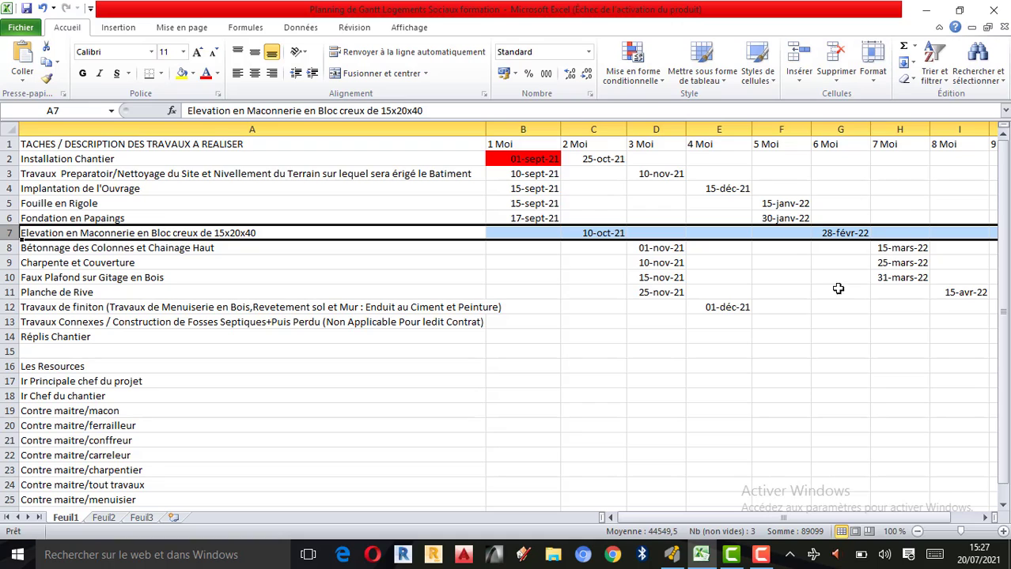
pyautogui.click(672, 554)
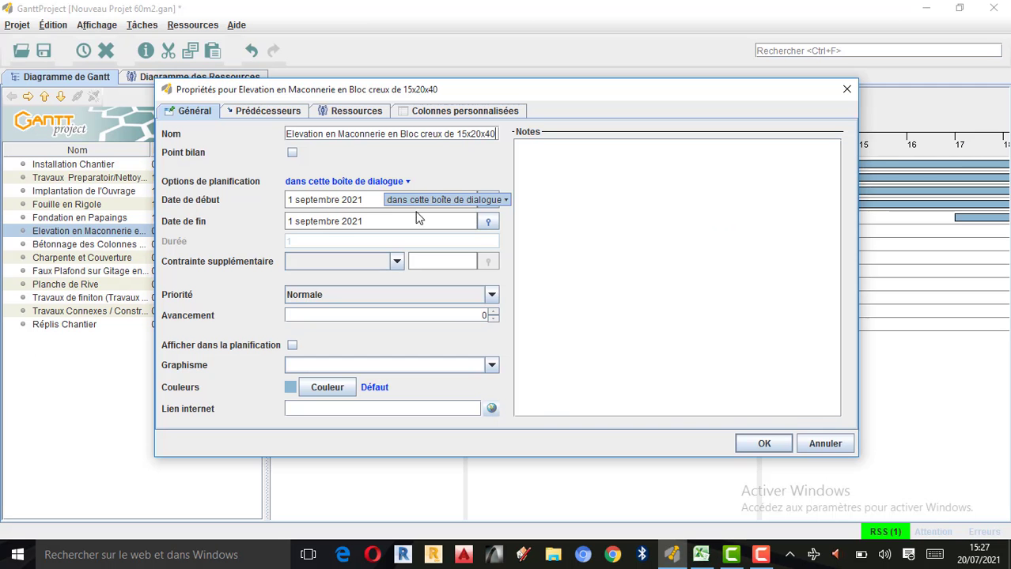
pyautogui.click(492, 208)
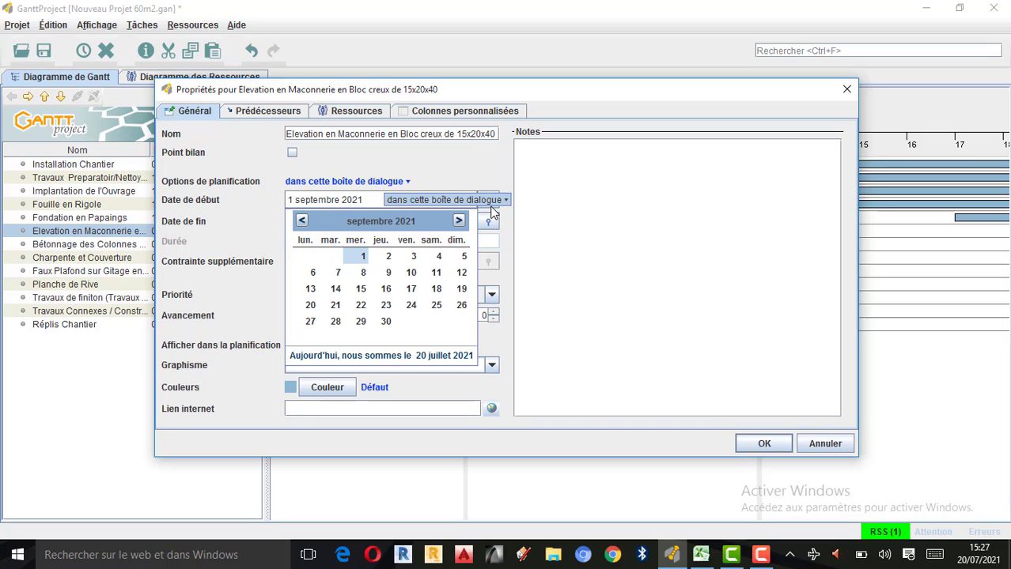
pyautogui.click(459, 223)
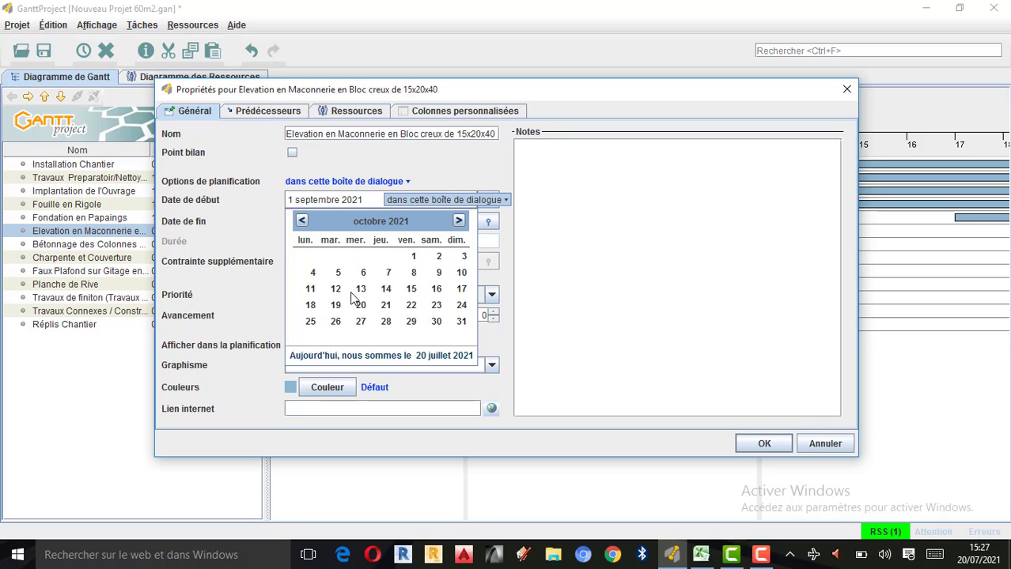
pyautogui.click(462, 273)
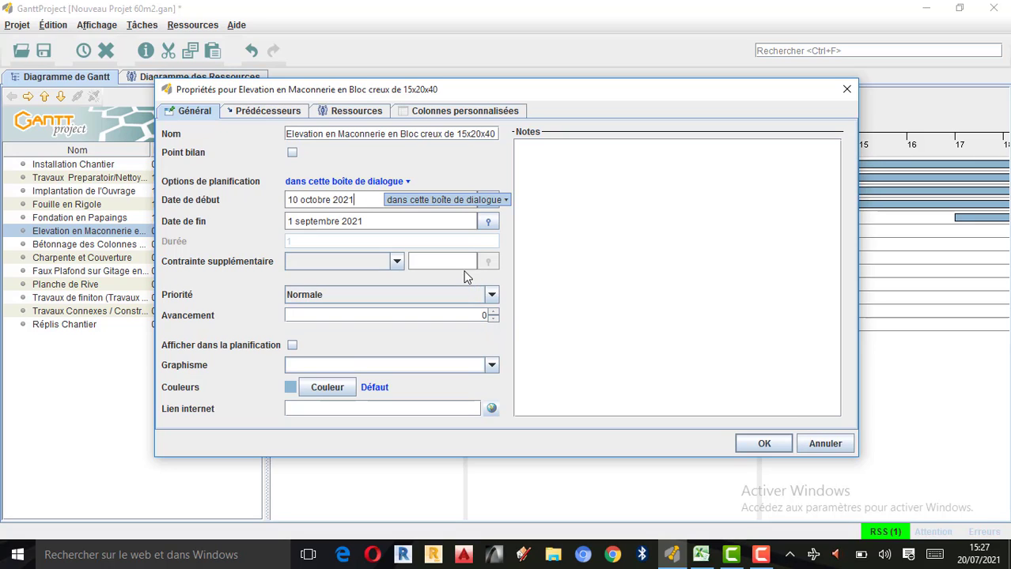
# Set the end date of the Elevation en Maconnerie en Bloc creux de 15x20x40 task to 28 février 2022
pyautogui.click(488, 223)
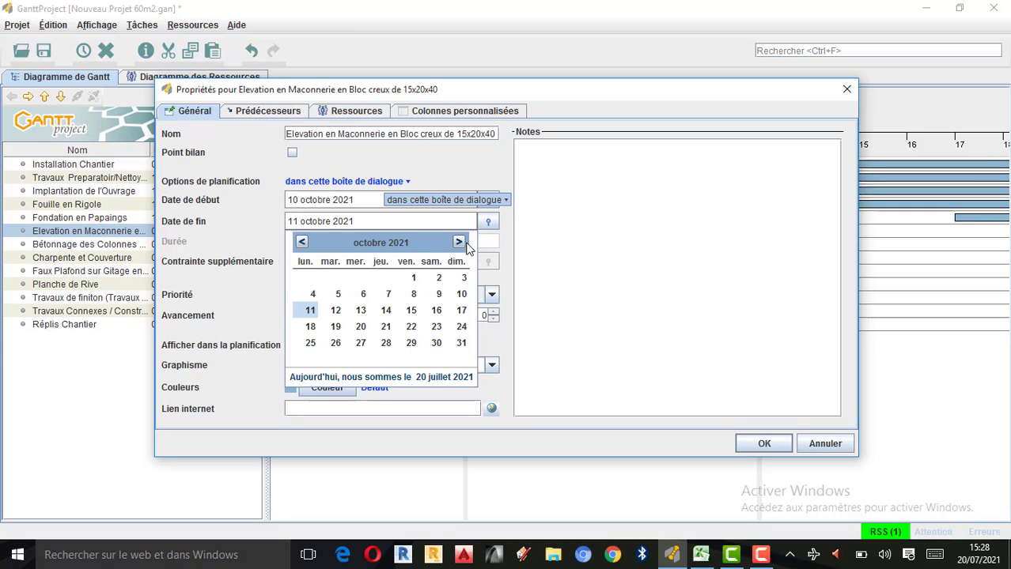
pyautogui.click(459, 242)
pyautogui.click(459, 242)
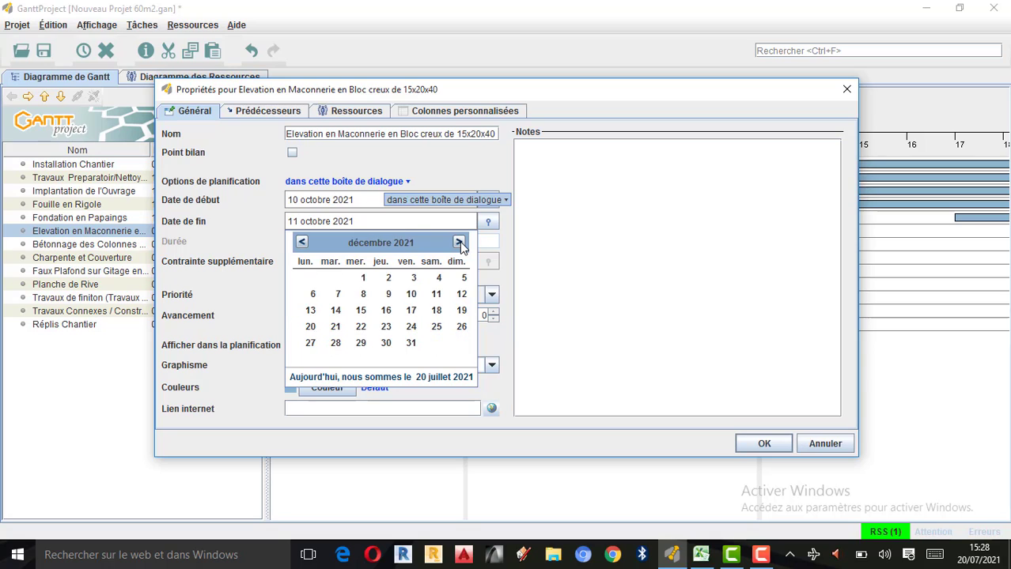
pyautogui.click(459, 242)
pyautogui.click(459, 242)
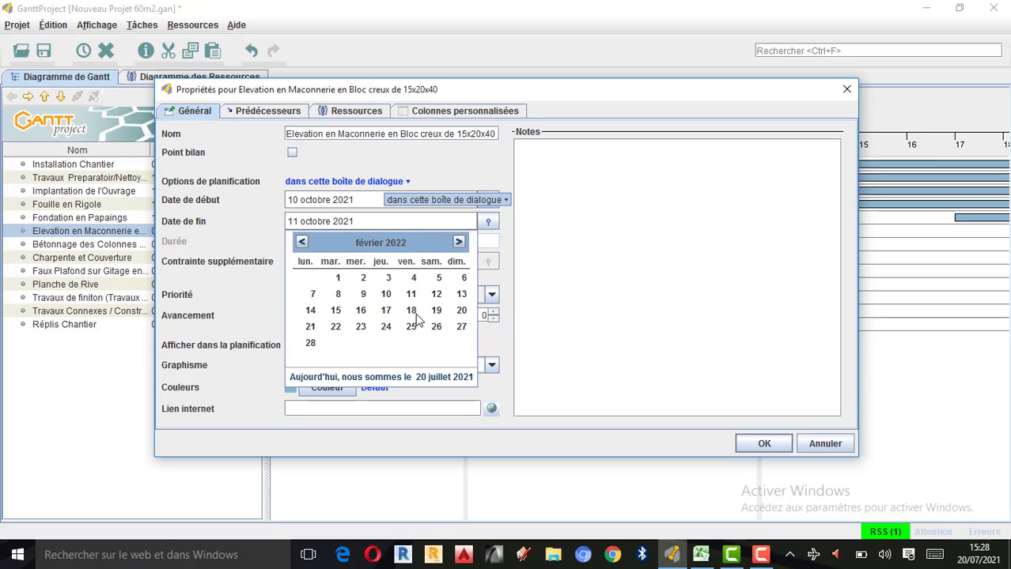
pyautogui.click(310, 344)
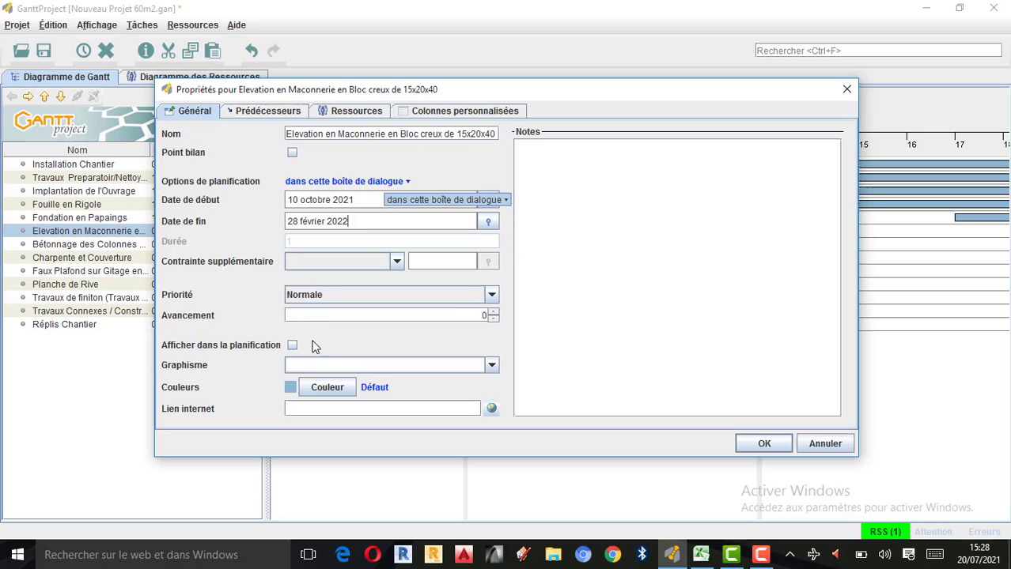
# Assign Ir. Chef du chantier as a resource of the Elevation en Maconnerie task and open the choices for a second resource
pyautogui.click(278, 114)
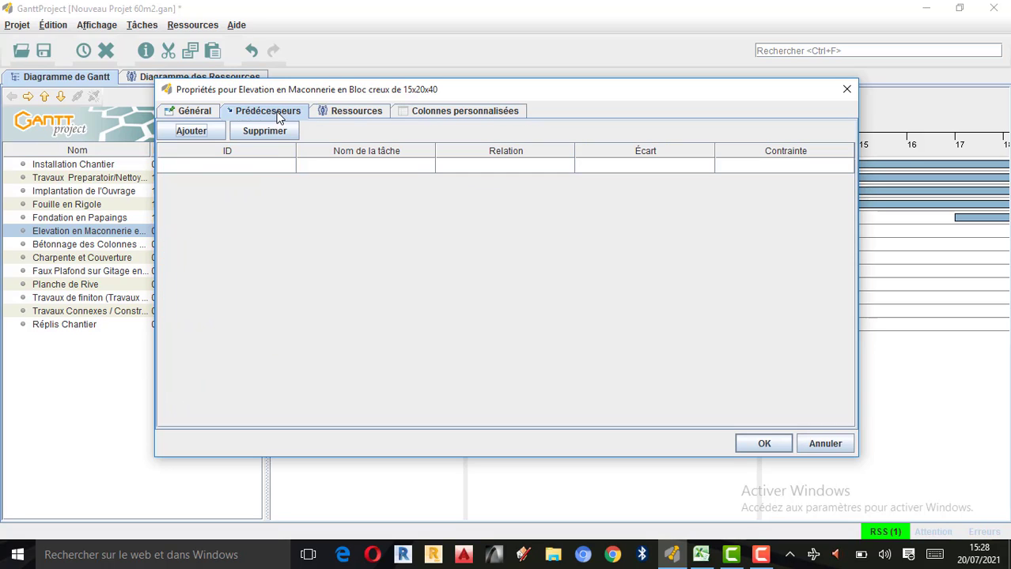
pyautogui.click(354, 113)
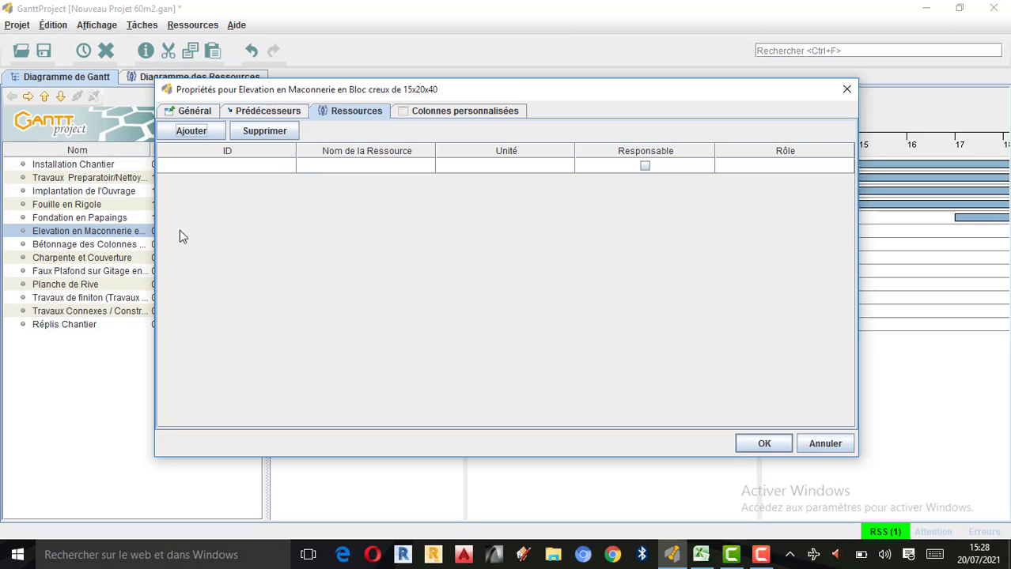
pyautogui.click(426, 168)
pyautogui.click(324, 195)
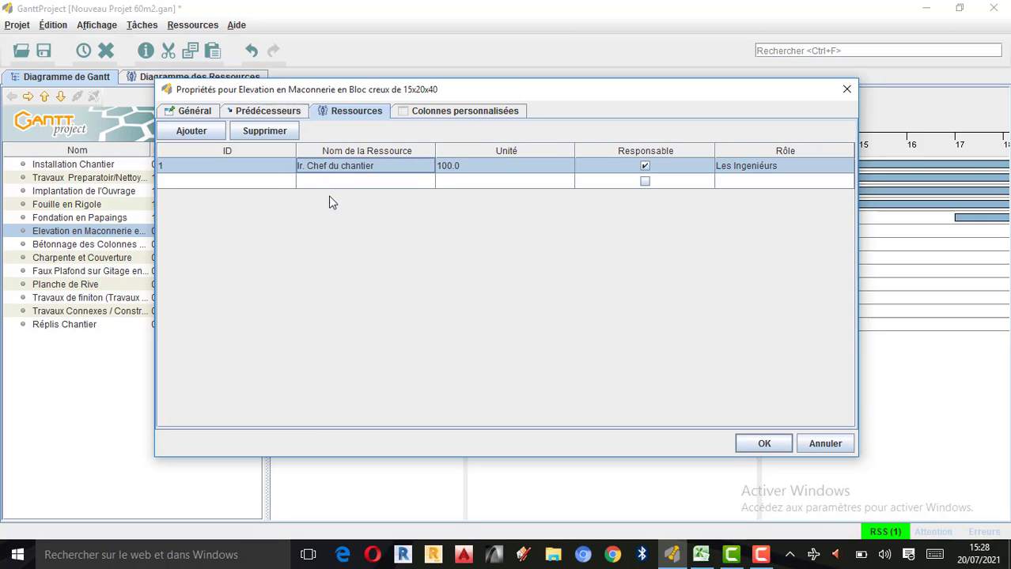
pyautogui.click(421, 180)
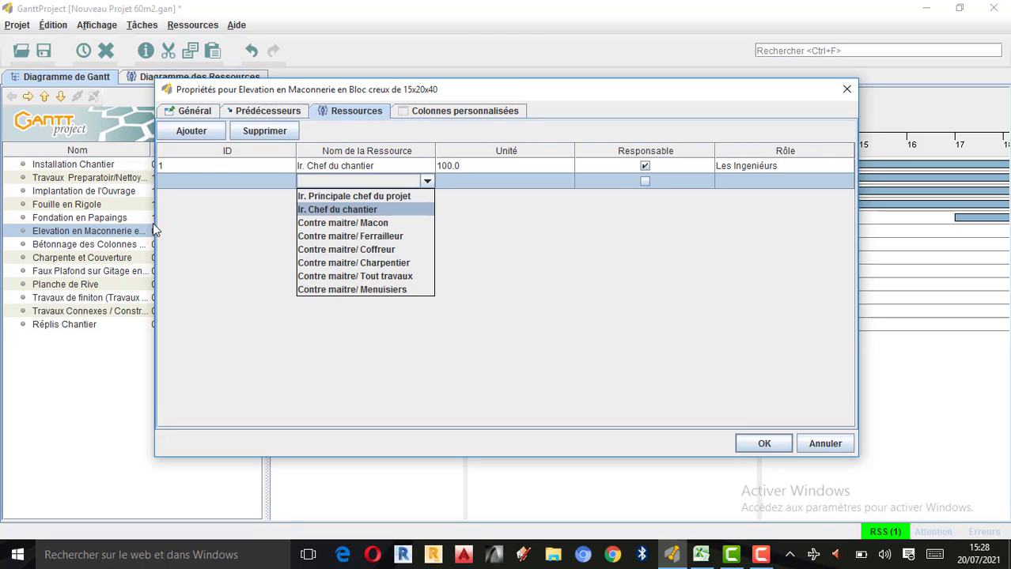
# Assign Contre maitre/ Macon and Contre maitre/ Tout travaux to the masonry elevation task and confirm its properties
pyautogui.click(370, 224)
pyautogui.click(430, 198)
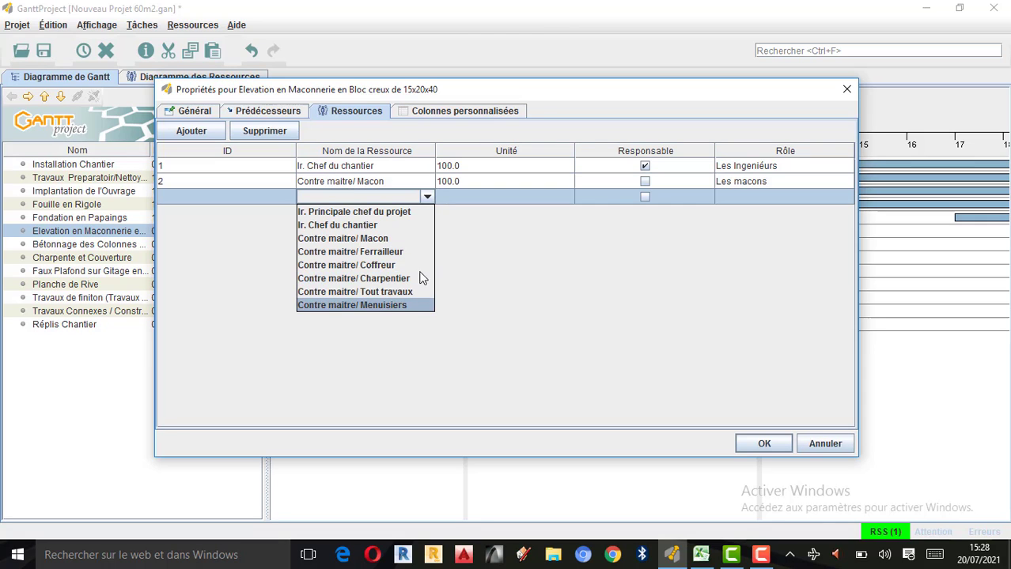
pyautogui.click(367, 291)
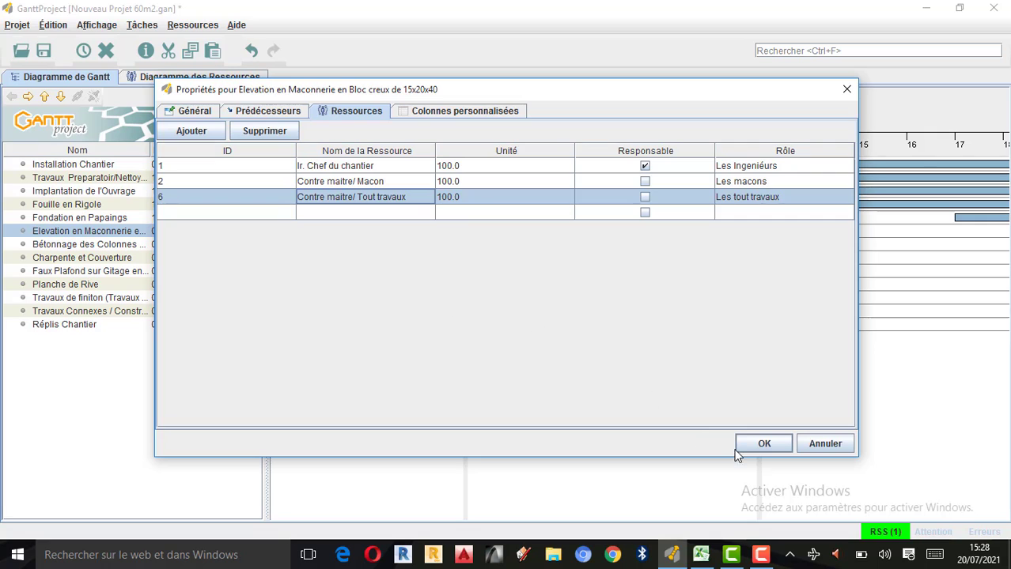
pyautogui.click(762, 443)
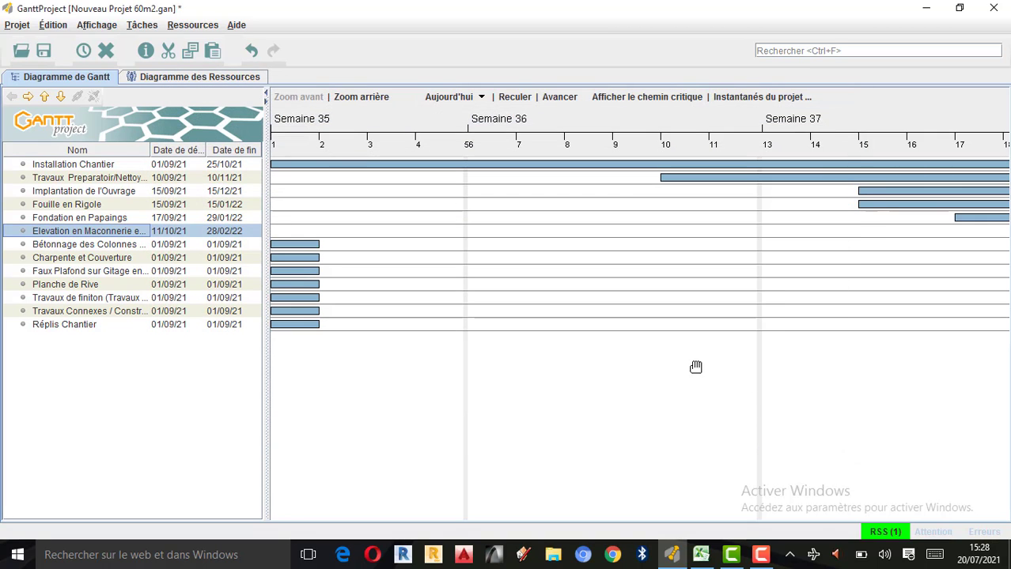
# Open the properties of Bétonnage des Colonnes et Chainage Haut and look up that task's row in the Excel planning sheet
pyautogui.doubleClick(23, 247)
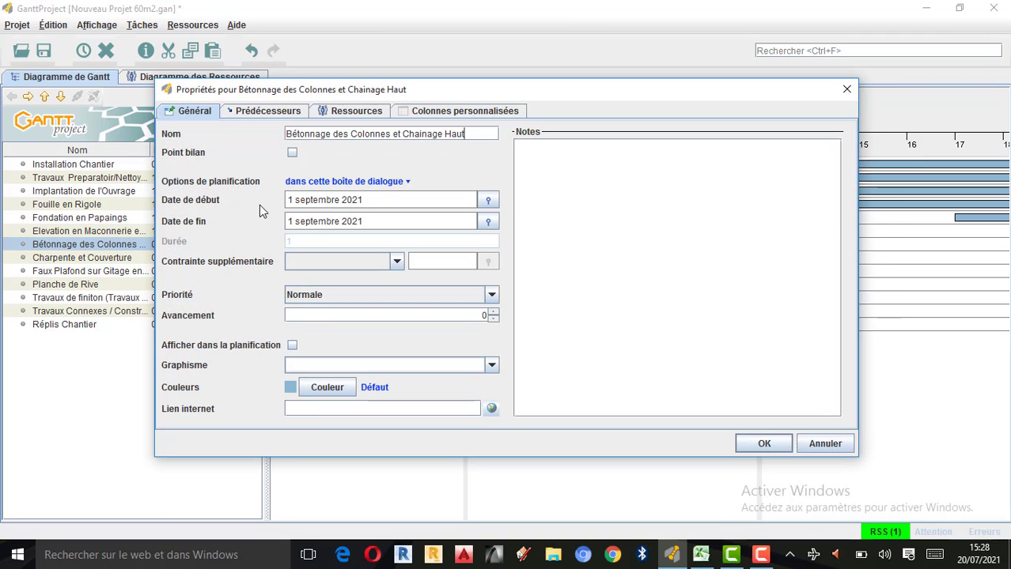
pyautogui.click(701, 555)
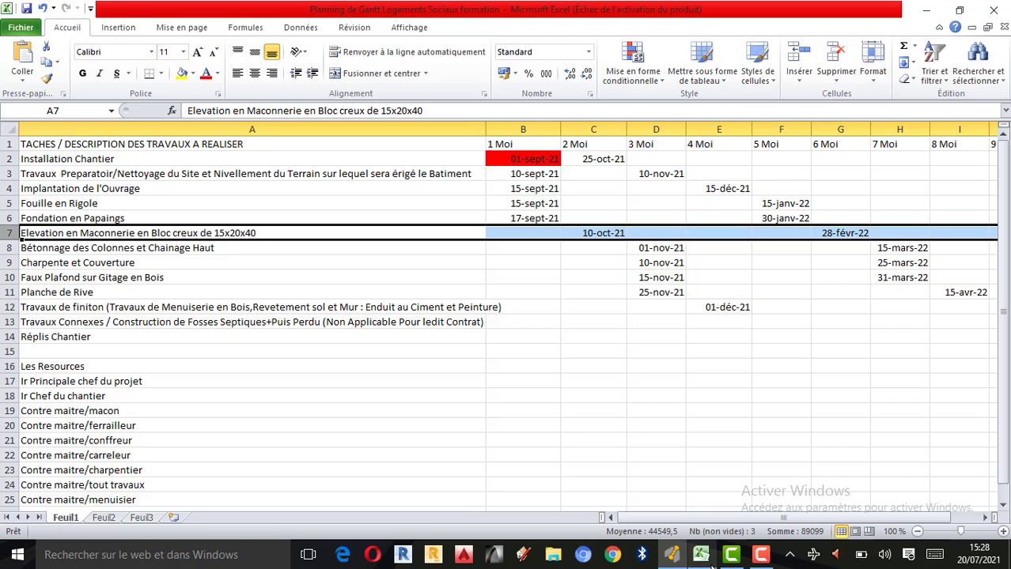
pyautogui.click(10, 247)
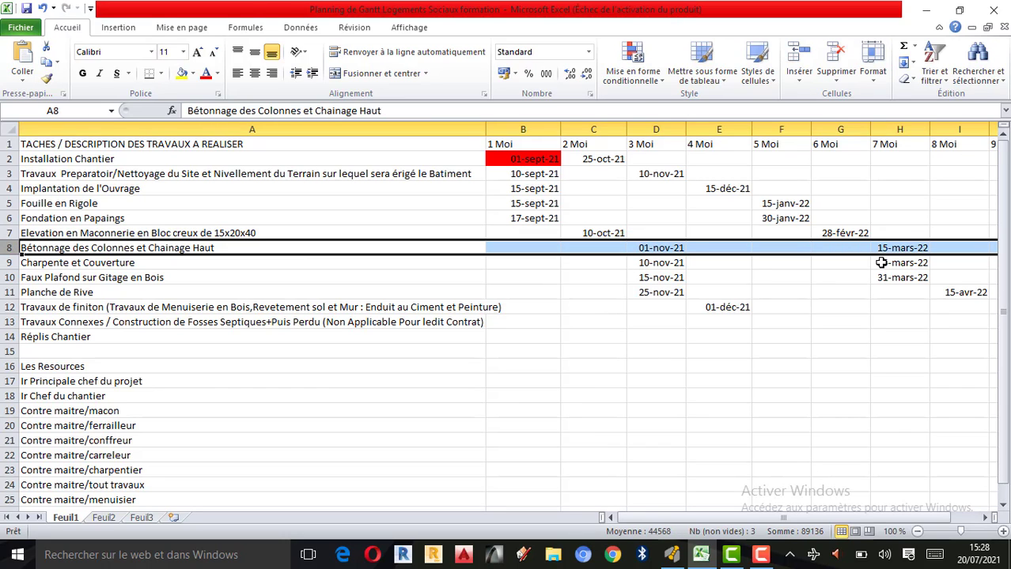
pyautogui.click(671, 555)
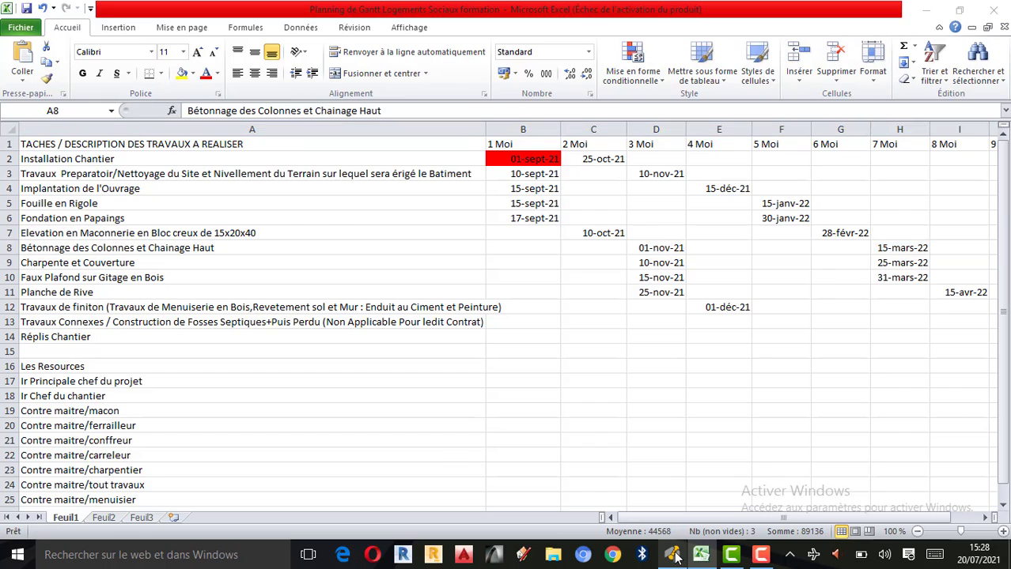
# Set the start date of Bétonnage des Colonnes et Chainage Haut to 1 novembre 2021 in GanttProject
pyautogui.click(489, 201)
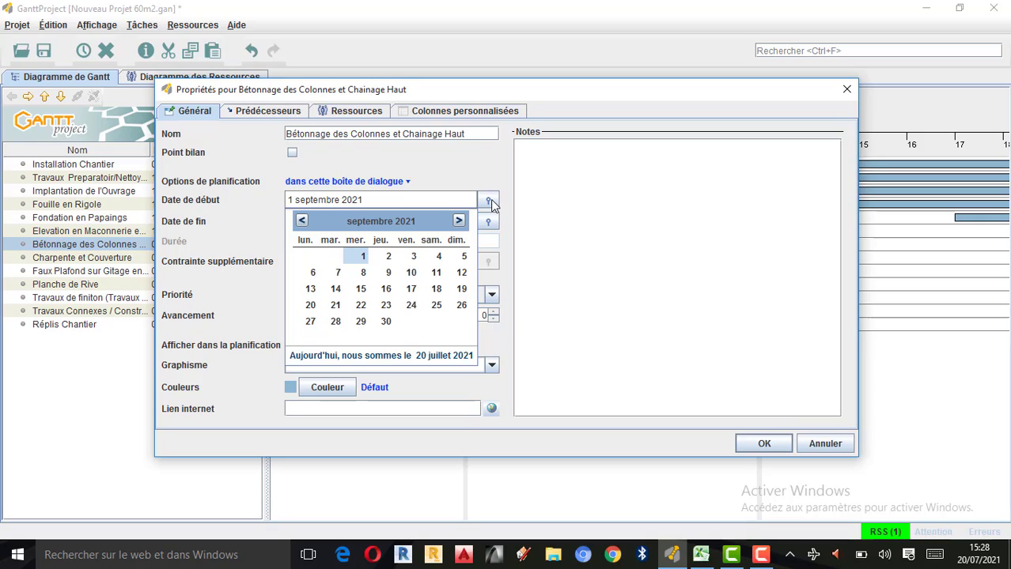
pyautogui.click(459, 221)
pyautogui.click(459, 222)
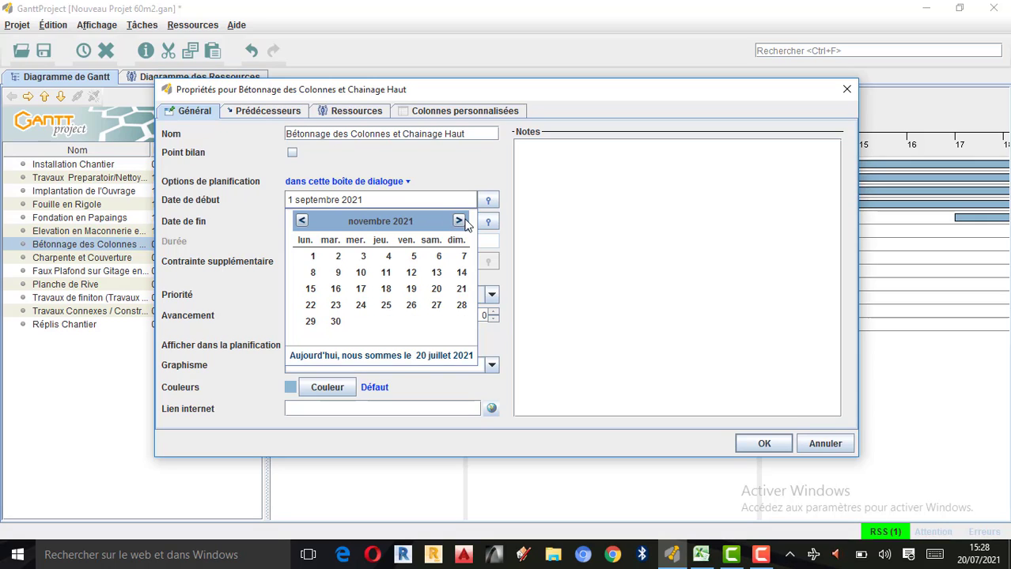
pyautogui.click(459, 222)
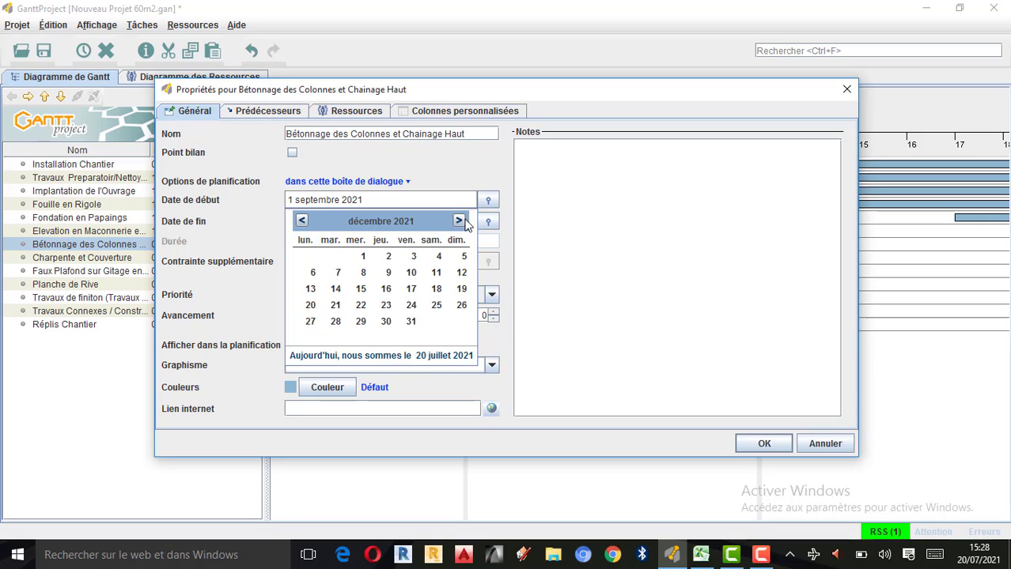
pyautogui.click(301, 221)
pyautogui.click(313, 257)
# Set the end date of Bétonnage des Colonnes et Chainage Haut to 15 mars 2022
pyautogui.click(488, 222)
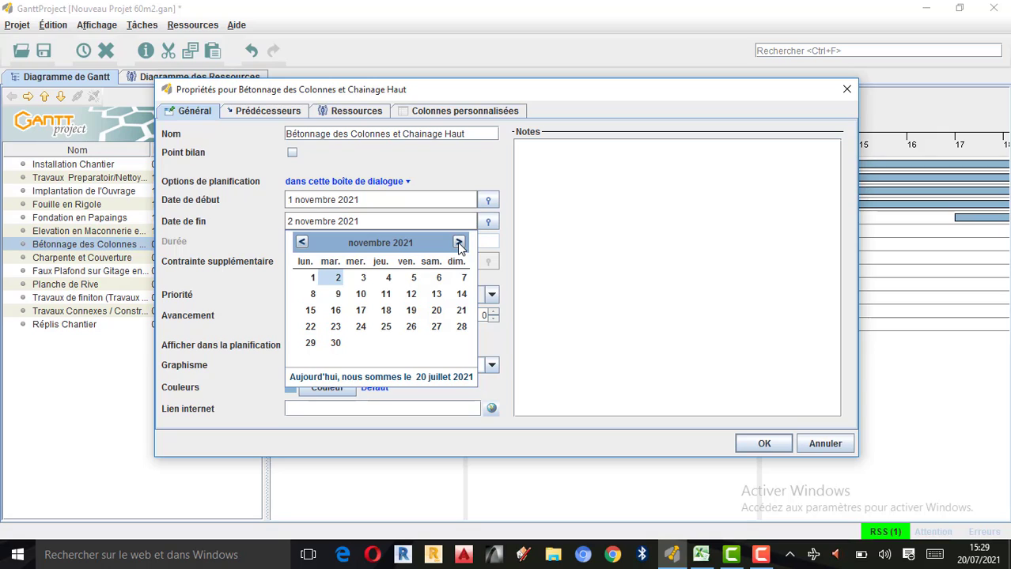
pyautogui.click(460, 244)
pyautogui.click(460, 244)
pyautogui.click(459, 245)
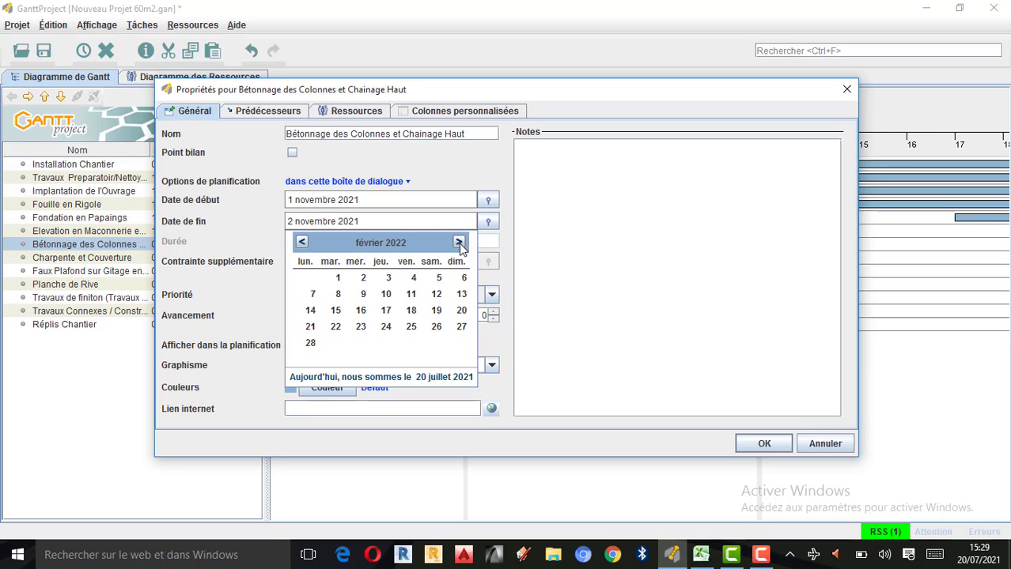
pyautogui.click(460, 244)
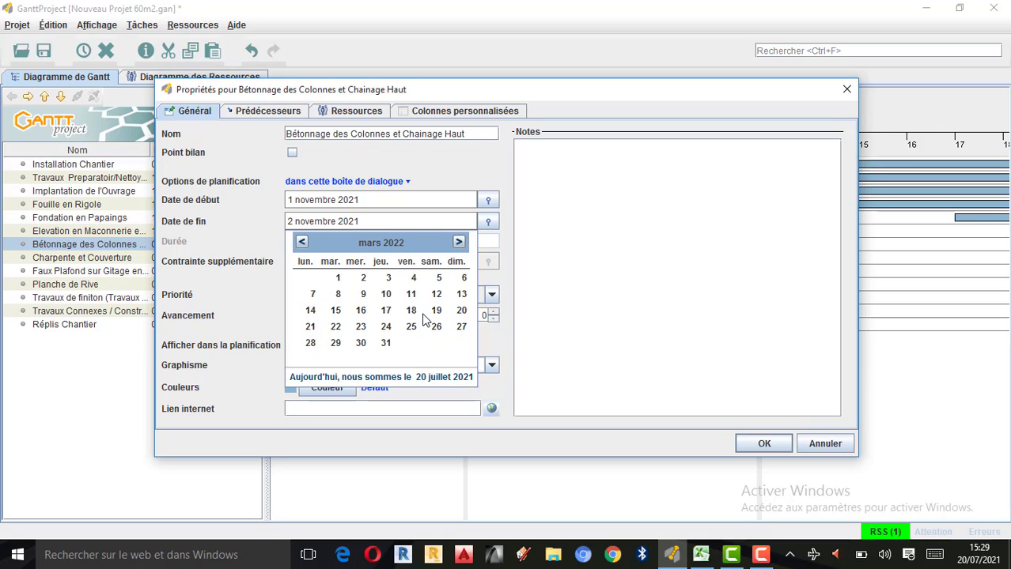
pyautogui.click(335, 310)
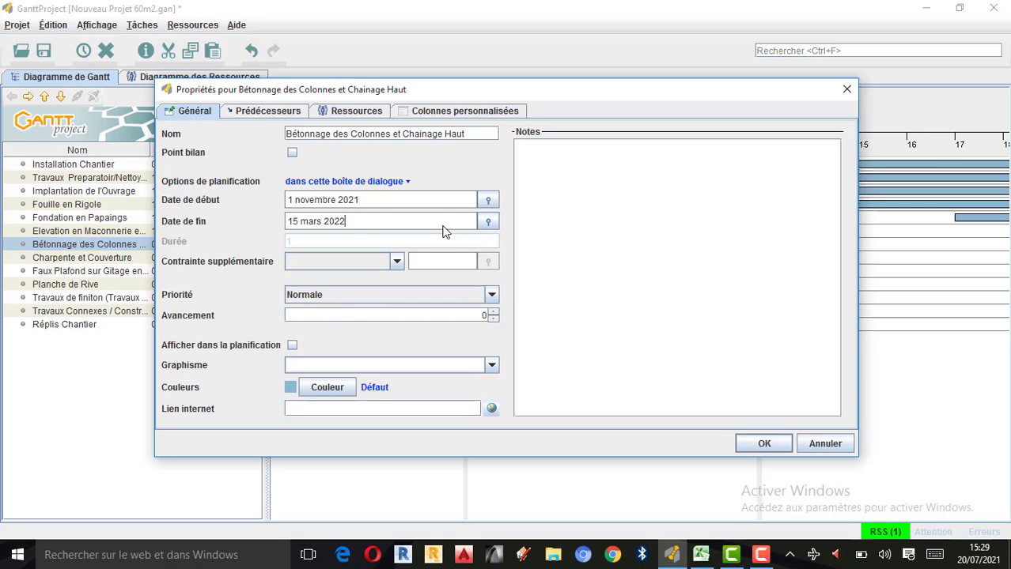
# Assign Ir. Chef du chantier and Contre maitre/ Macon as resources of the Bétonnage des Colonnes et Chainage Haut task
pyautogui.click(269, 112)
pyautogui.click(351, 115)
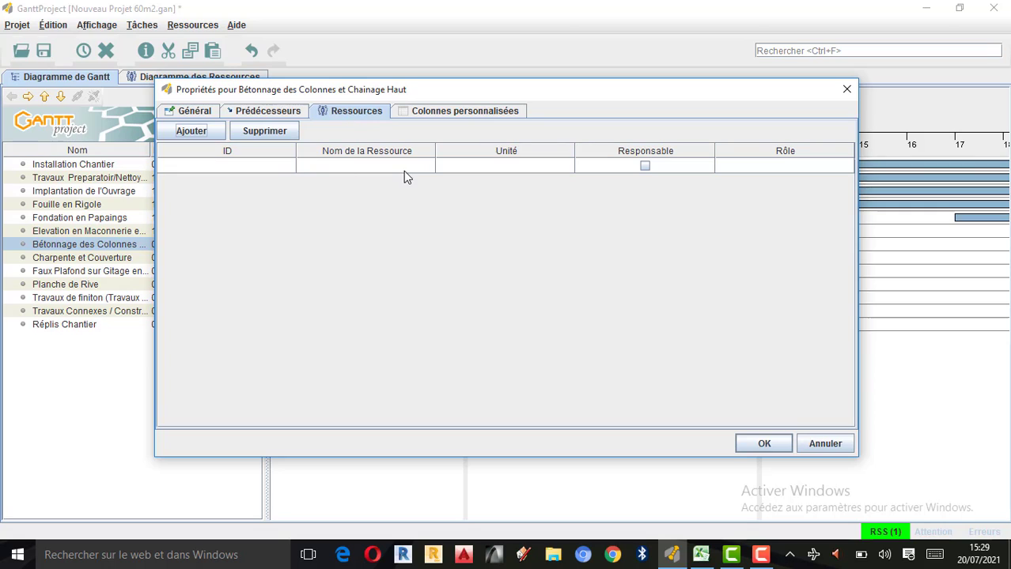
pyautogui.click(426, 166)
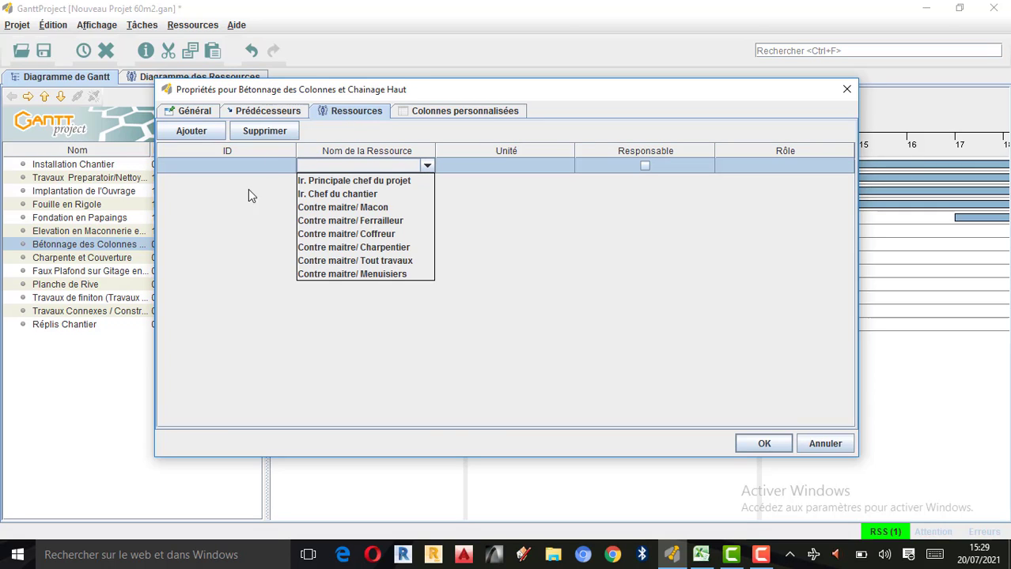
pyautogui.click(398, 194)
pyautogui.click(426, 181)
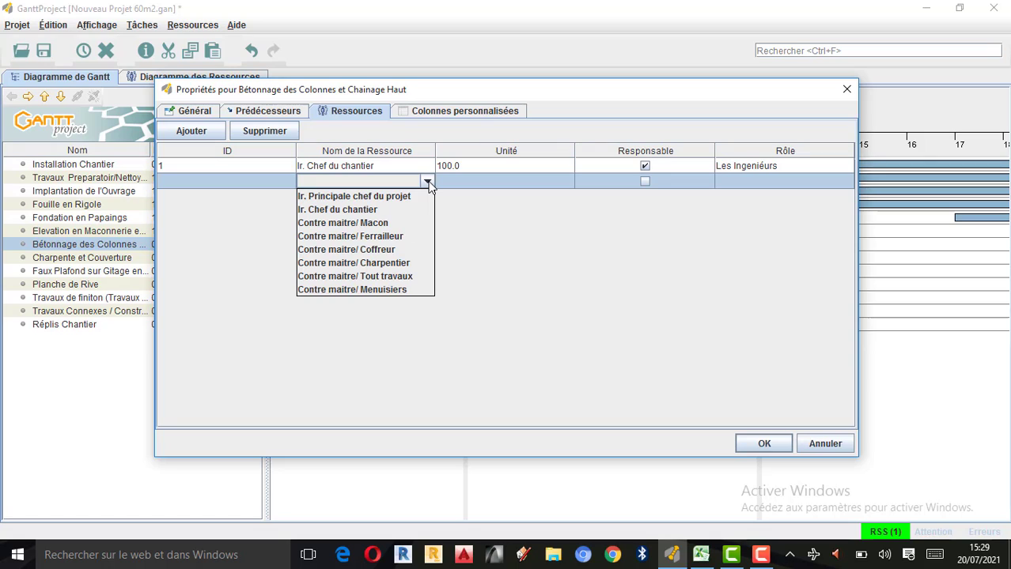
pyautogui.click(363, 223)
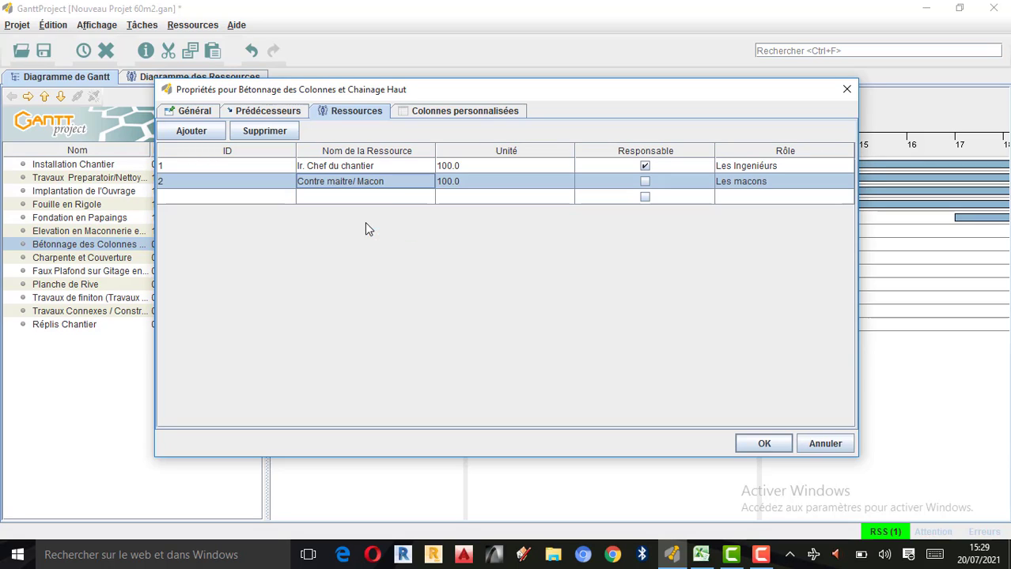
# Add Contre maitre/ Ferrailleur, Contre maitre/ Coffreur and Contre maitre/ Tout travaux to the Bétonnage task's resources and confirm its properties
pyautogui.click(420, 199)
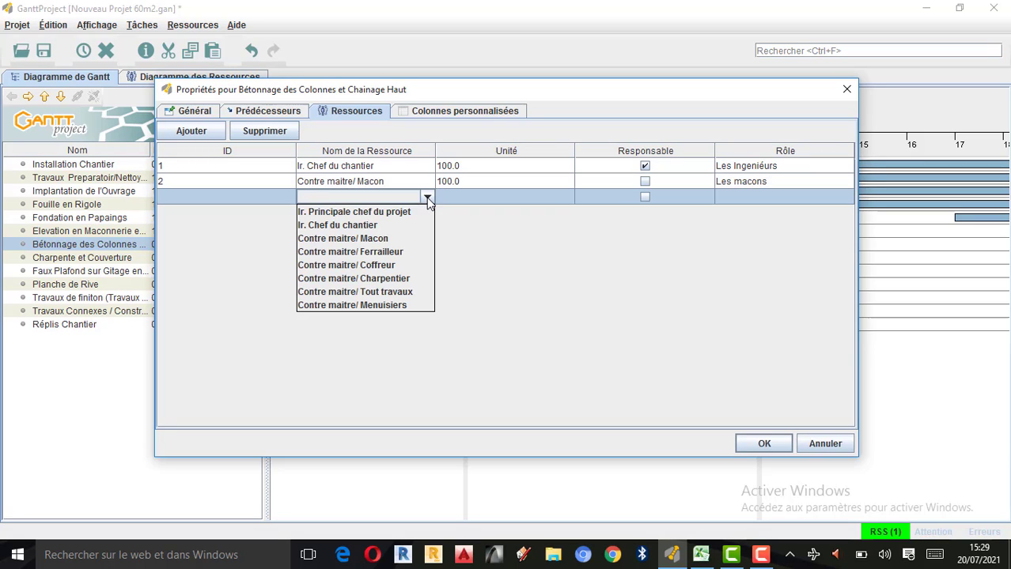
pyautogui.click(382, 253)
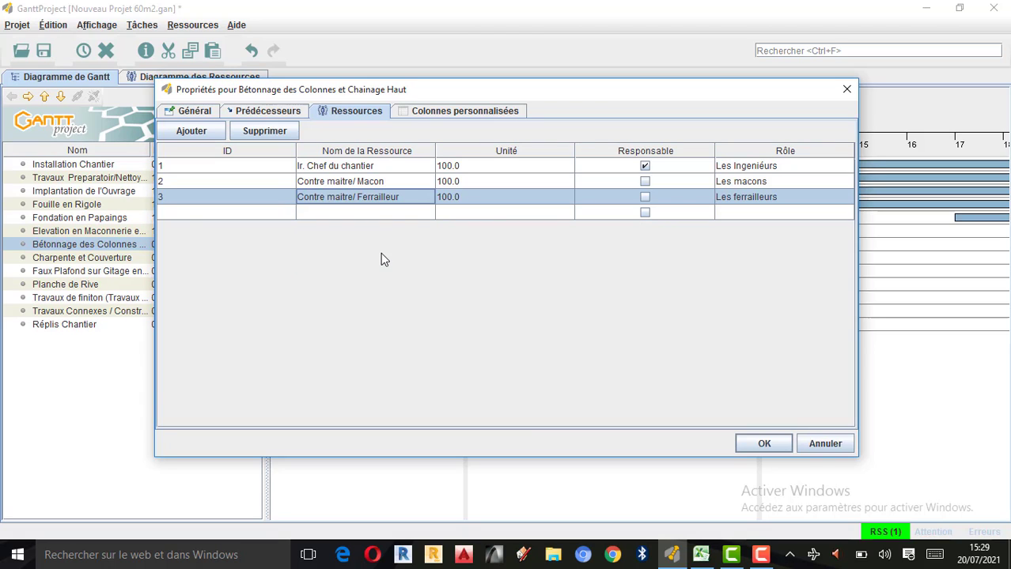
pyautogui.click(430, 219)
pyautogui.click(431, 219)
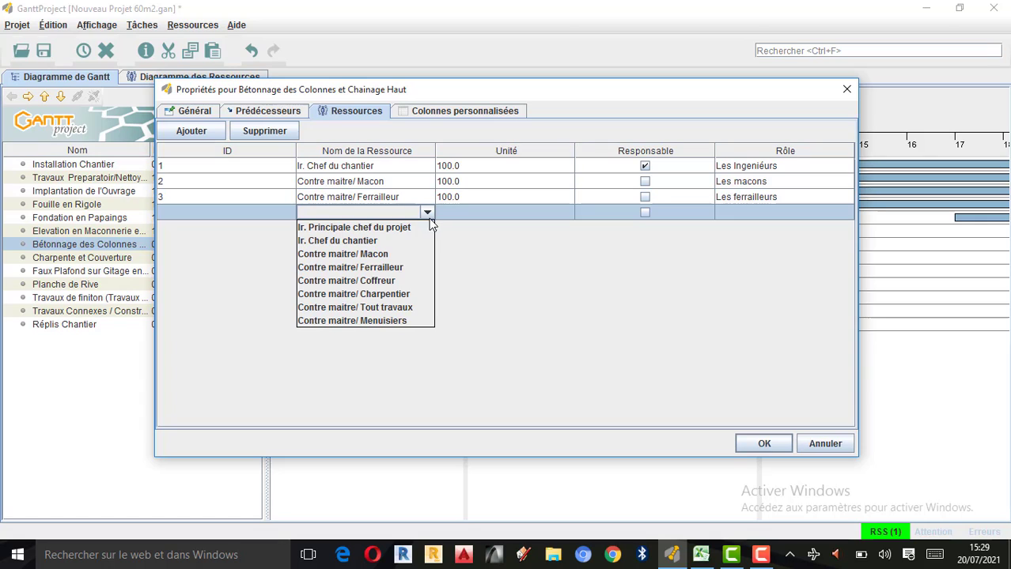
pyautogui.click(389, 282)
pyautogui.click(431, 227)
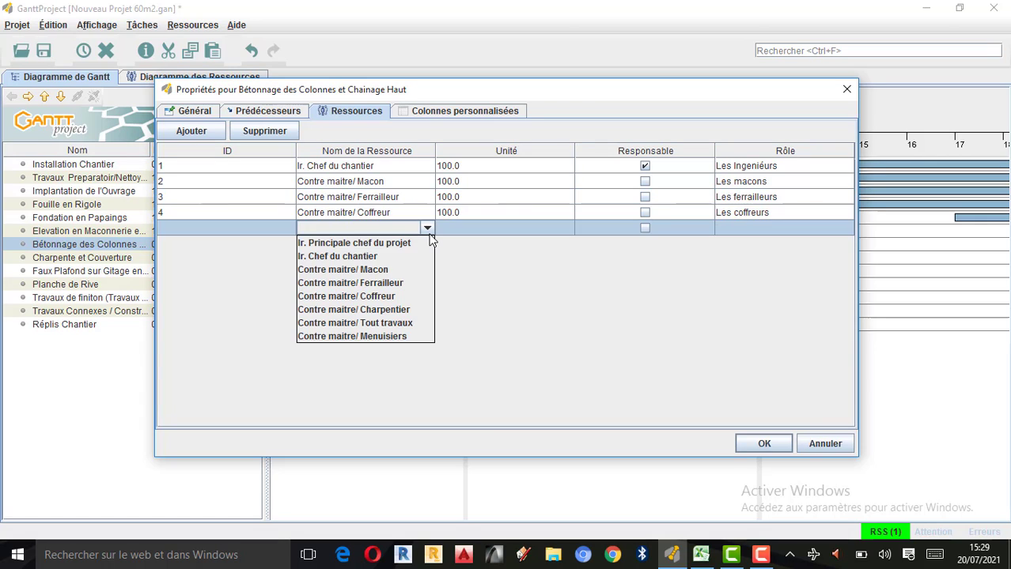
pyautogui.click(389, 322)
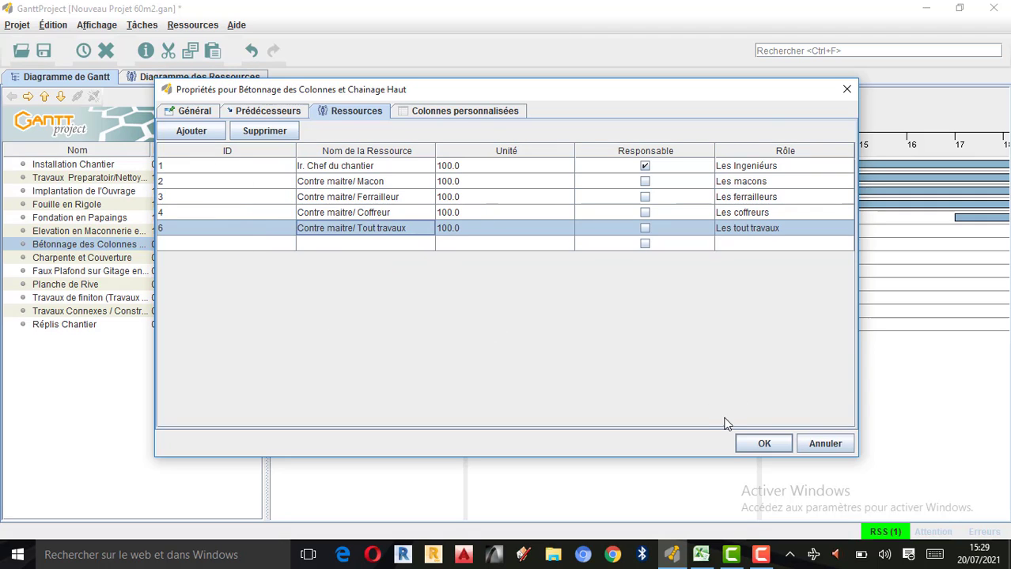
pyautogui.click(756, 445)
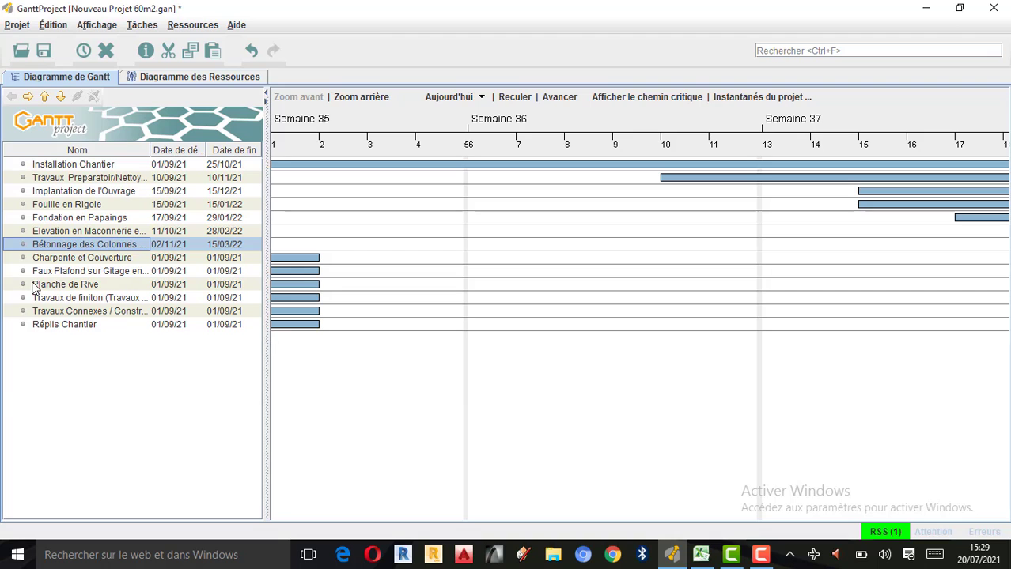
# Open the properties of Charpente et Couverture and look up that task's row in the Excel planning sheet
pyautogui.doubleClick(18, 261)
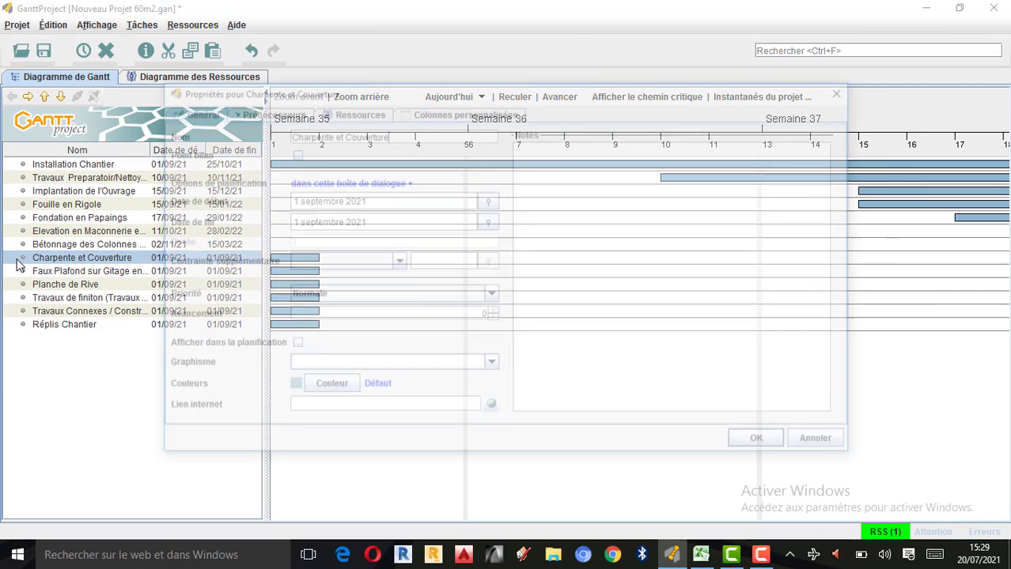
pyautogui.click(702, 555)
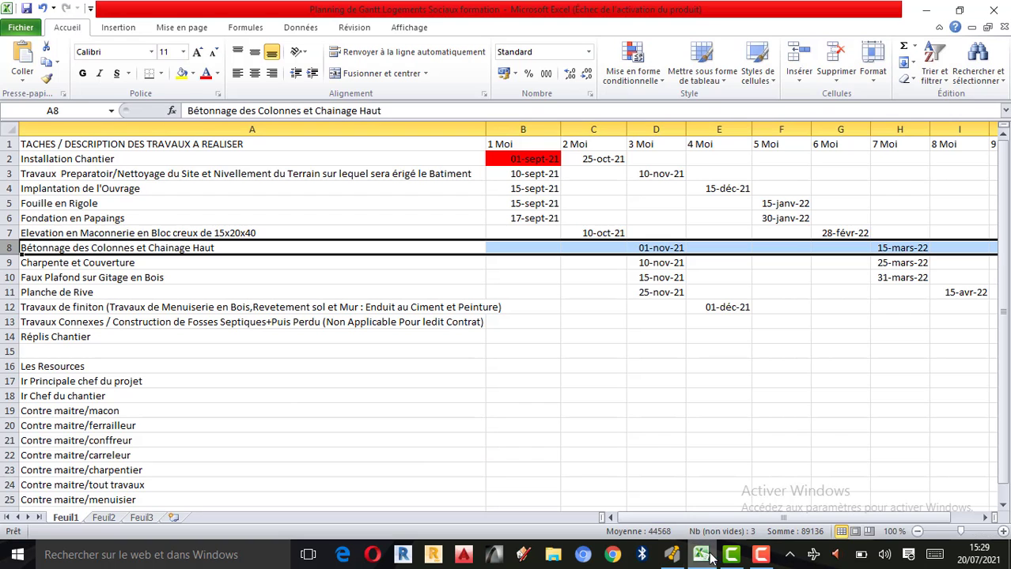
pyautogui.click(10, 262)
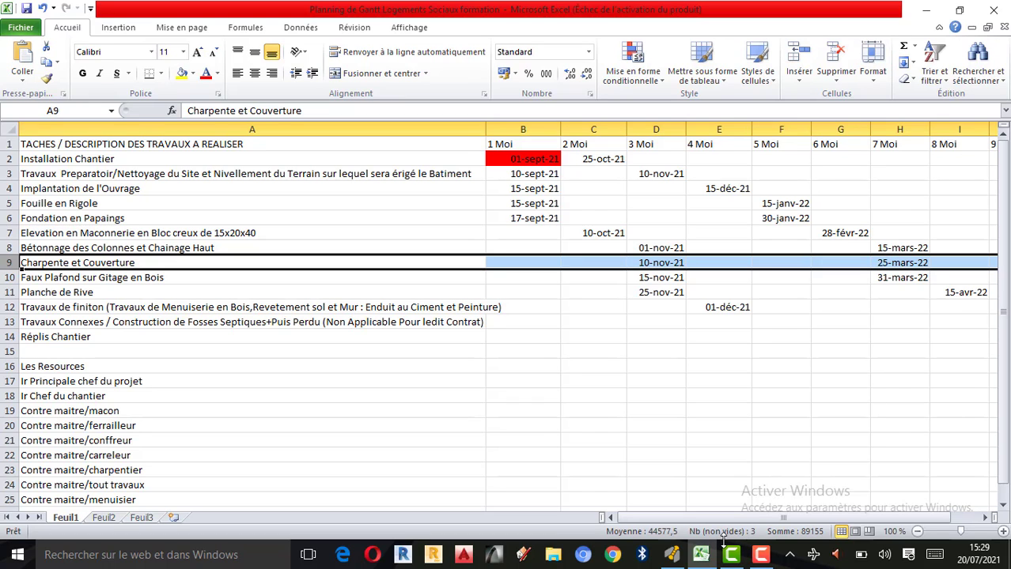
pyautogui.click(672, 554)
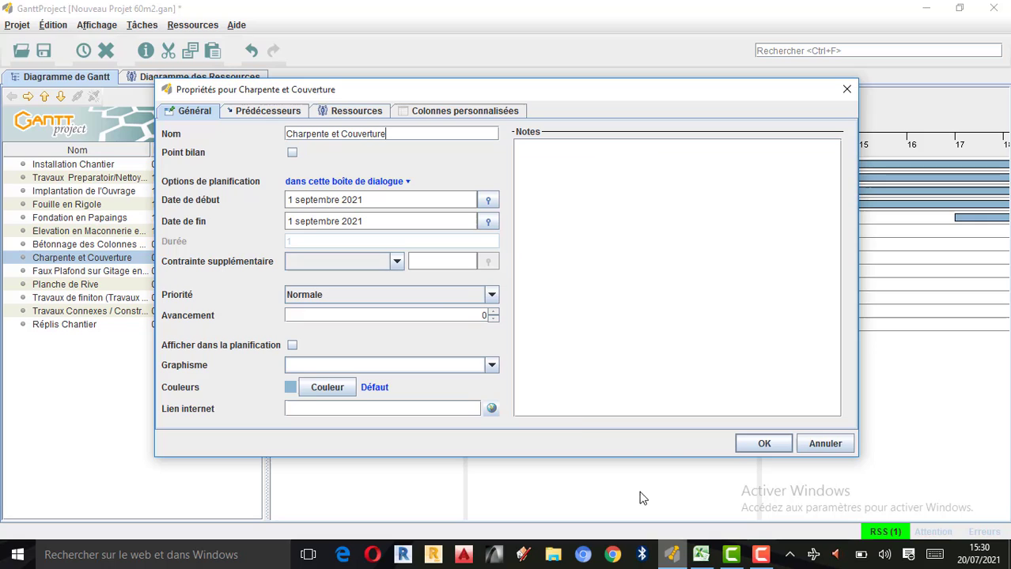
# Set the start date of Charpente et Couverture to 10 novembre 2021 in GanttProject
pyautogui.click(488, 203)
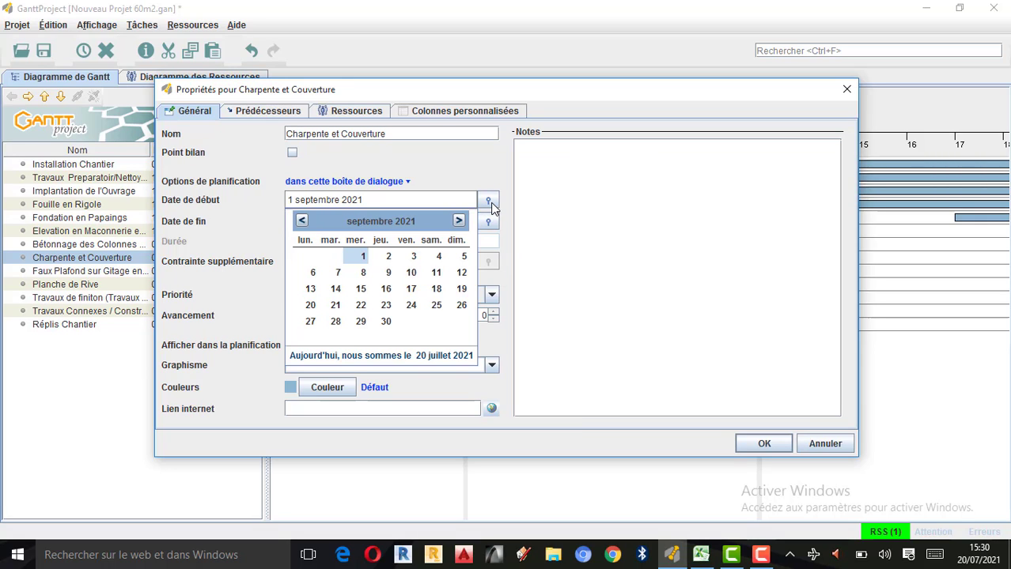
pyautogui.click(459, 221)
pyautogui.click(459, 222)
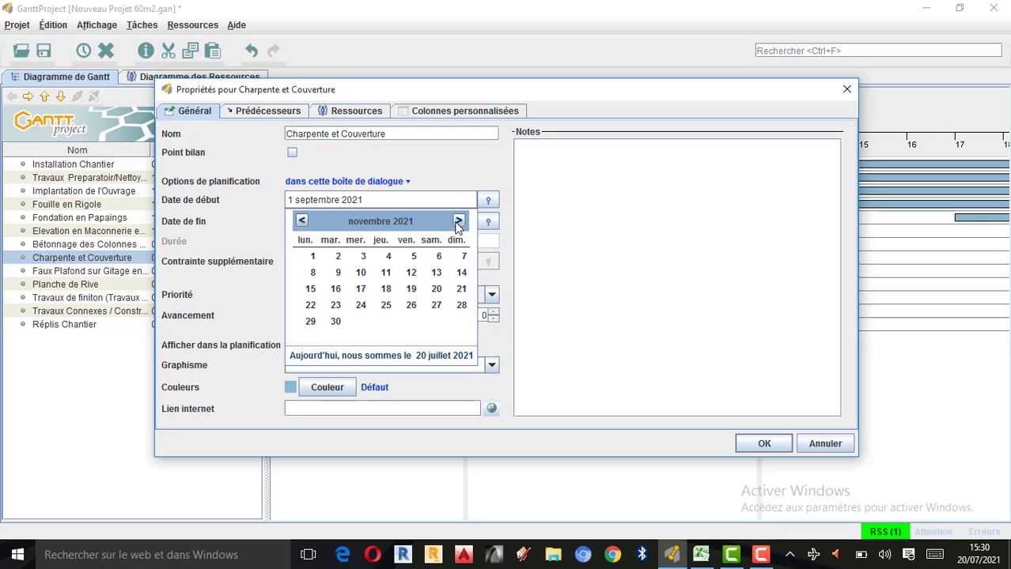
pyautogui.click(363, 272)
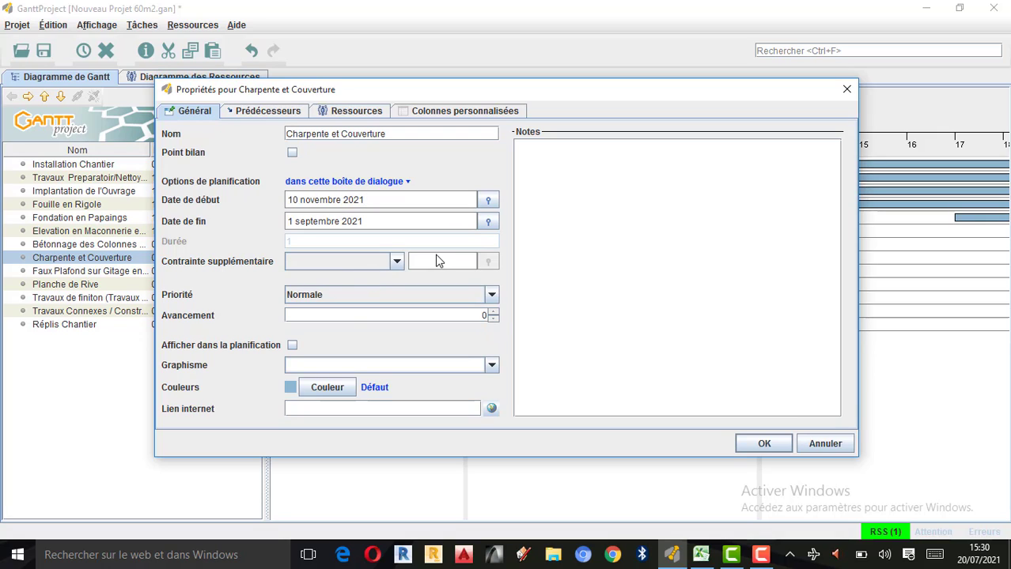
# Set the end date of Charpente et Couverture to 25 mars 2022
pyautogui.click(488, 222)
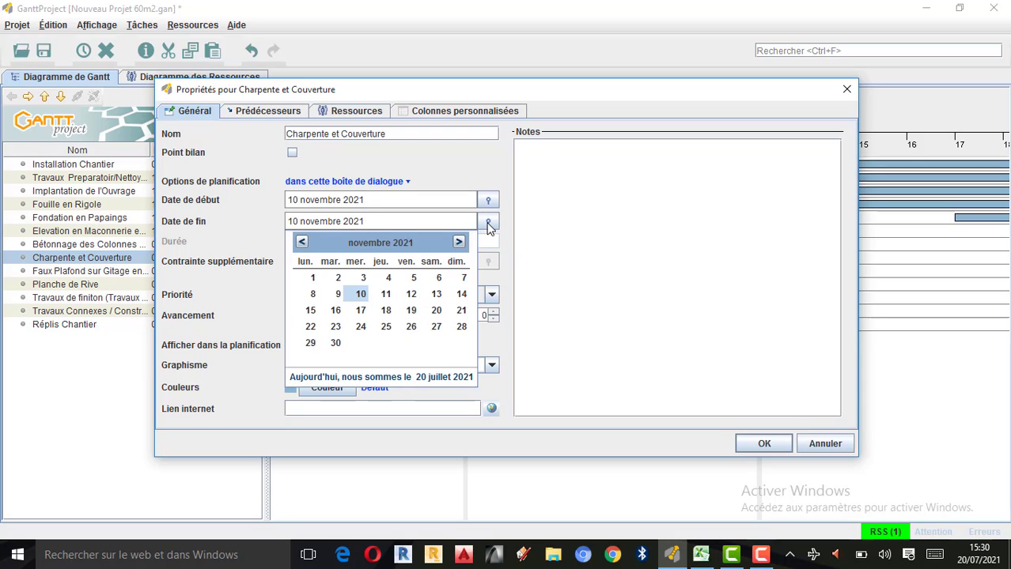
pyautogui.click(460, 242)
pyautogui.click(459, 242)
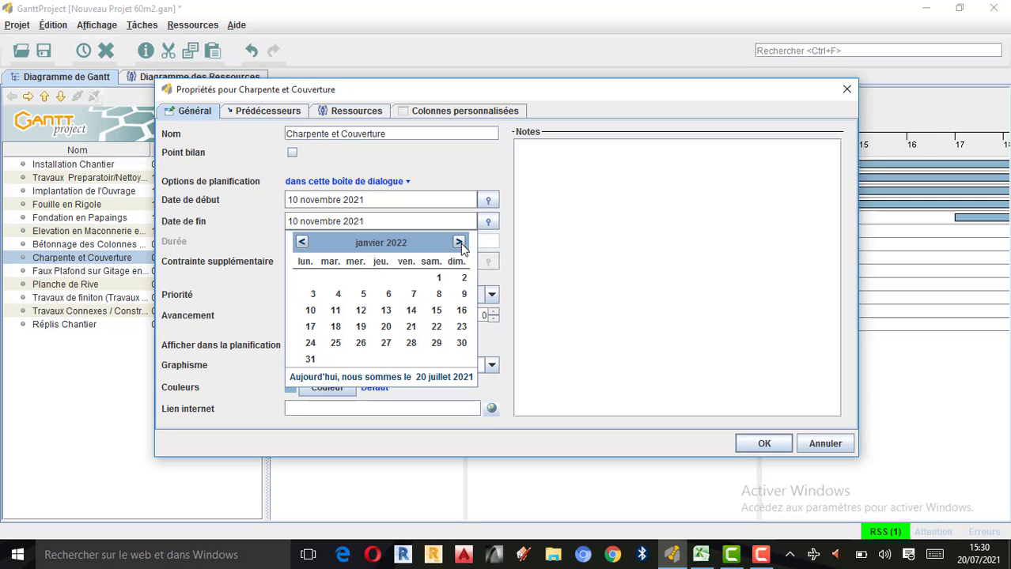
pyautogui.click(459, 242)
pyautogui.click(459, 242)
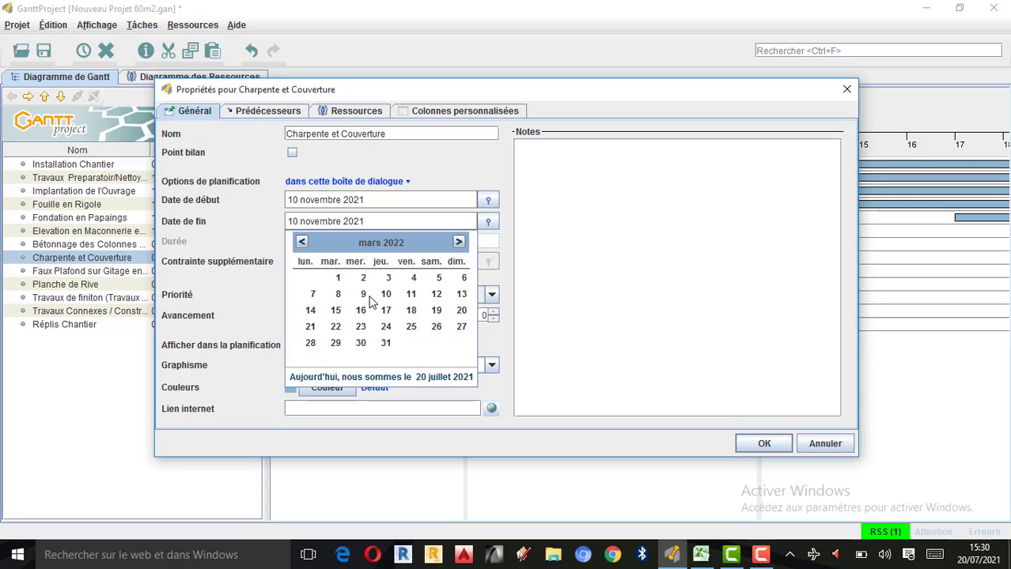
pyautogui.click(412, 327)
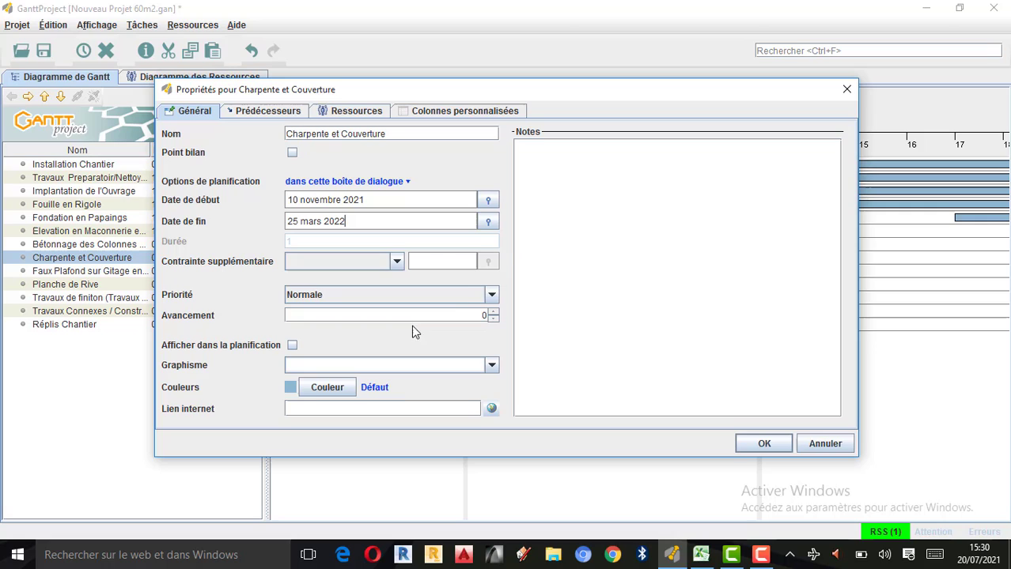
# Add Ir. Chef du chantier, Contre maitre/ Charpentier and Contre maitre/ Tout travaux to the resources of Charpente et Couverture and confirm its properties
pyautogui.click(283, 114)
pyautogui.click(342, 113)
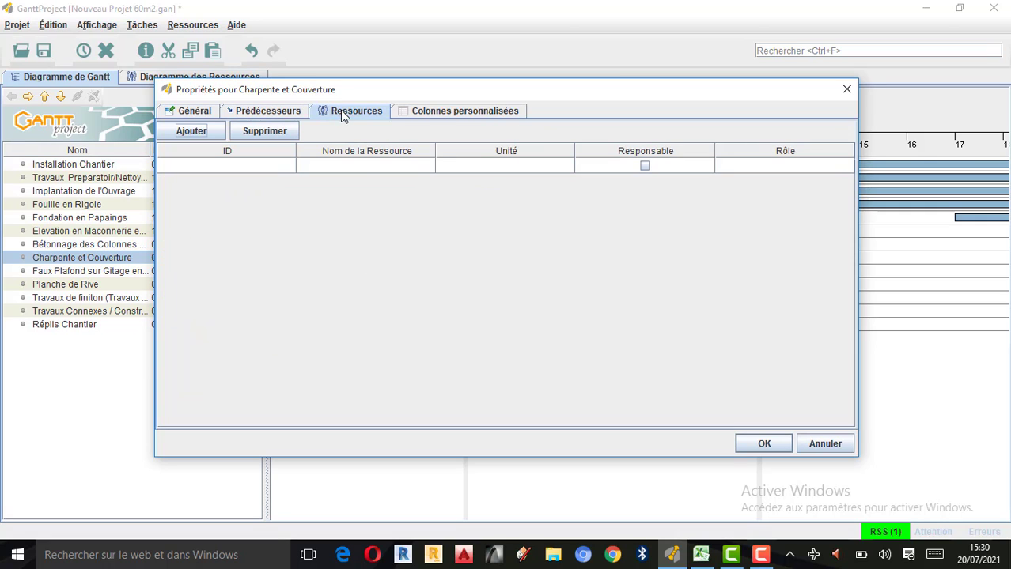
pyautogui.click(423, 167)
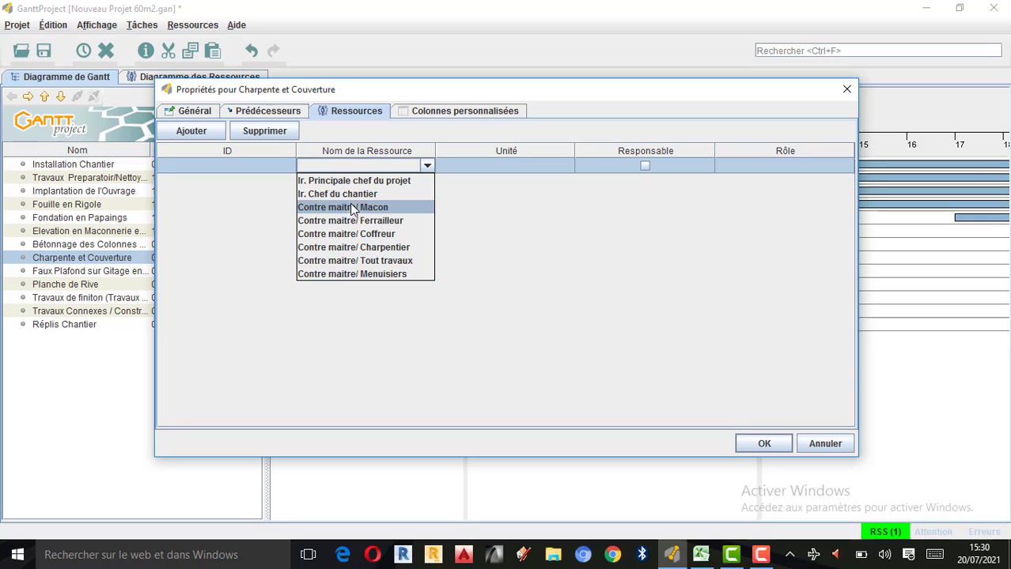
pyautogui.click(353, 194)
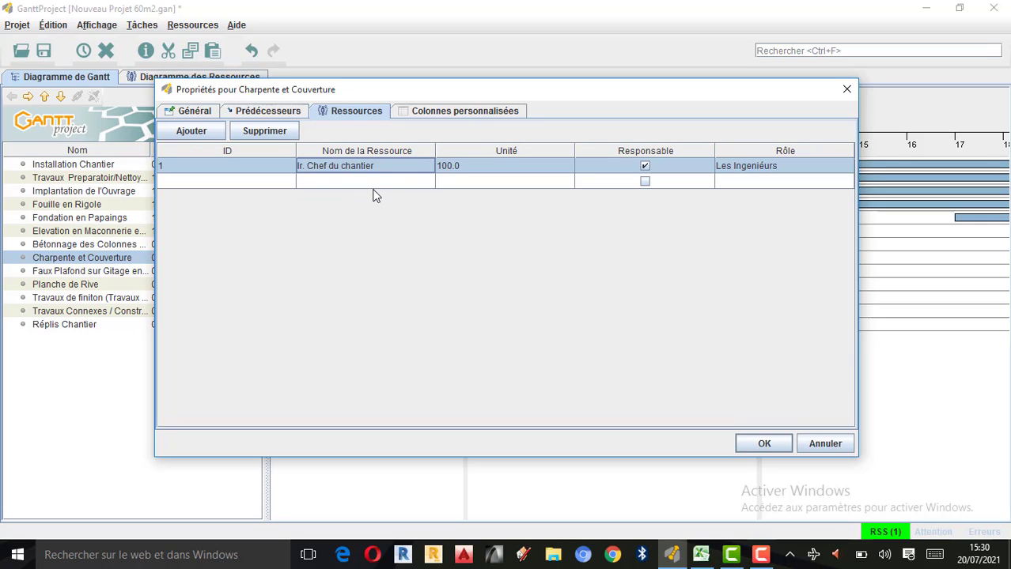
pyautogui.click(428, 183)
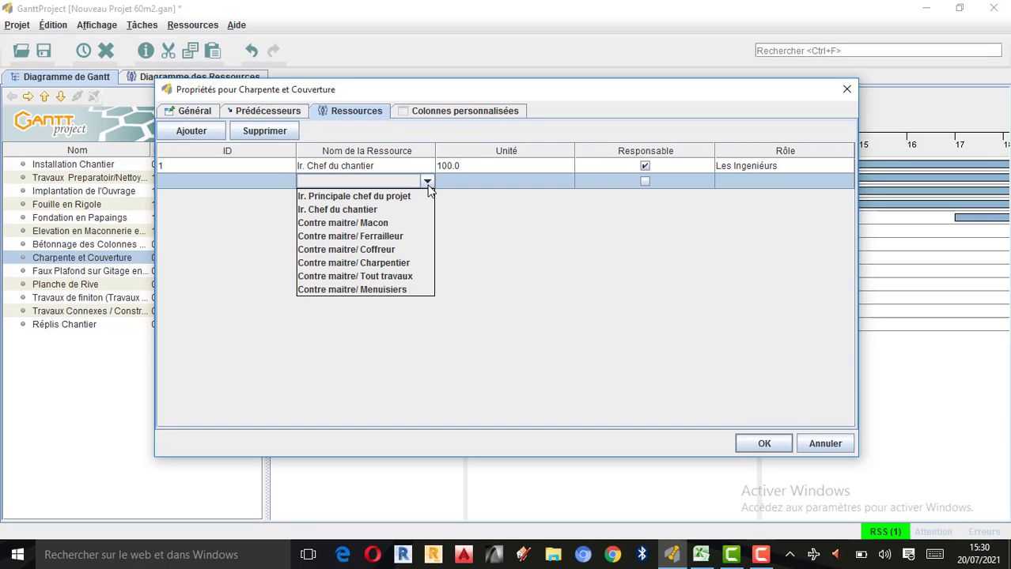
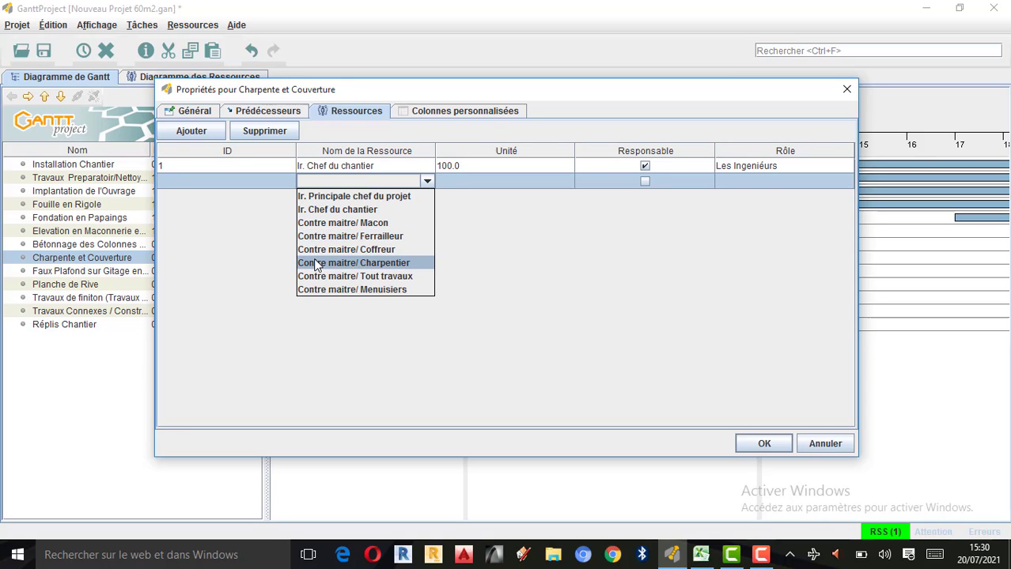
pyautogui.click(373, 262)
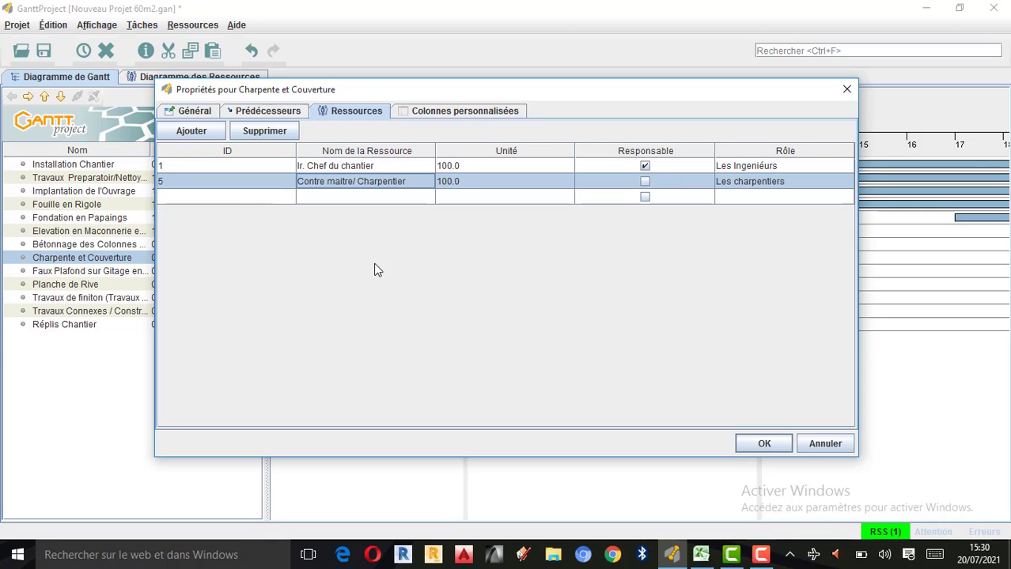
pyautogui.click(429, 203)
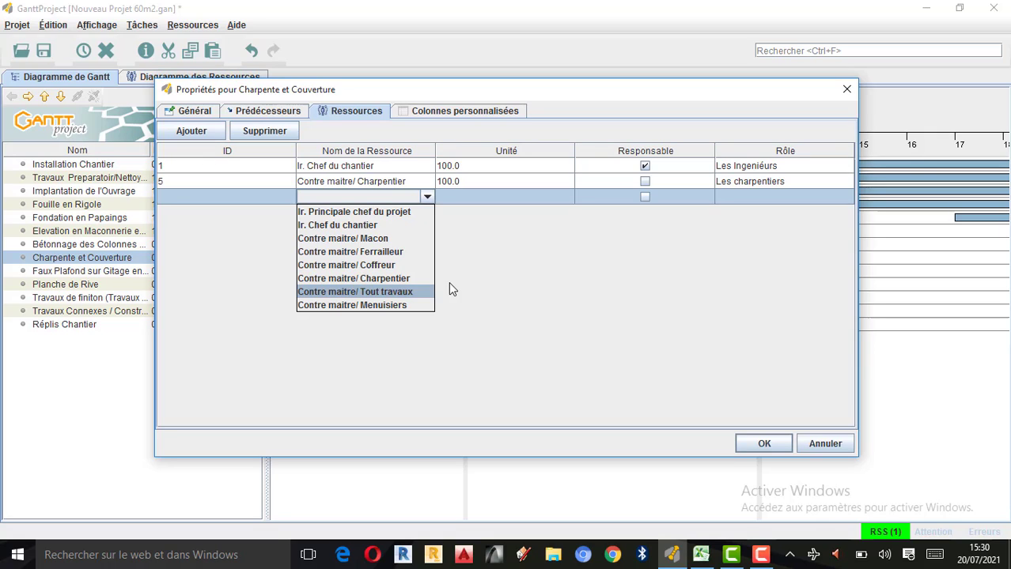
pyautogui.click(399, 292)
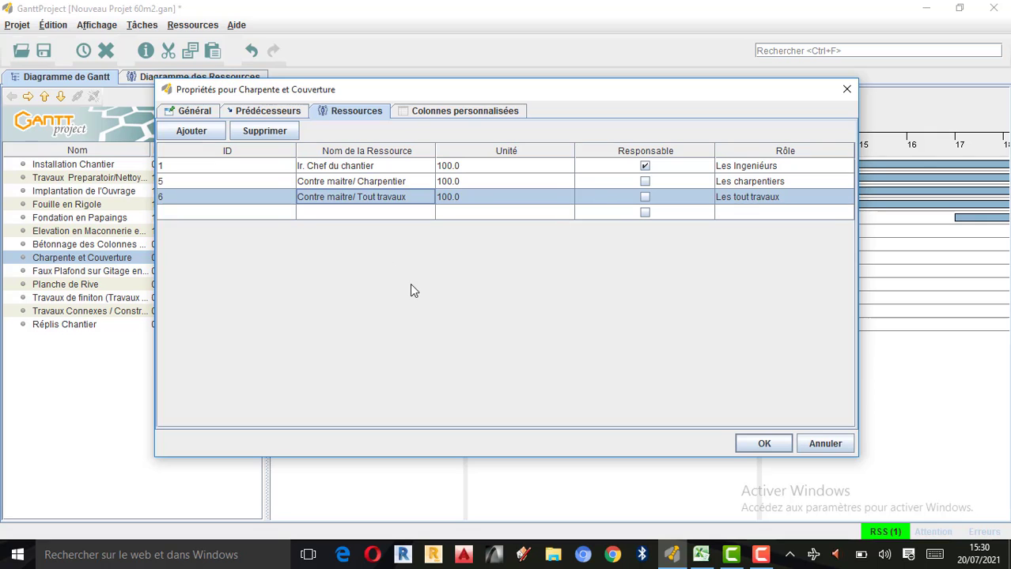
pyautogui.click(763, 444)
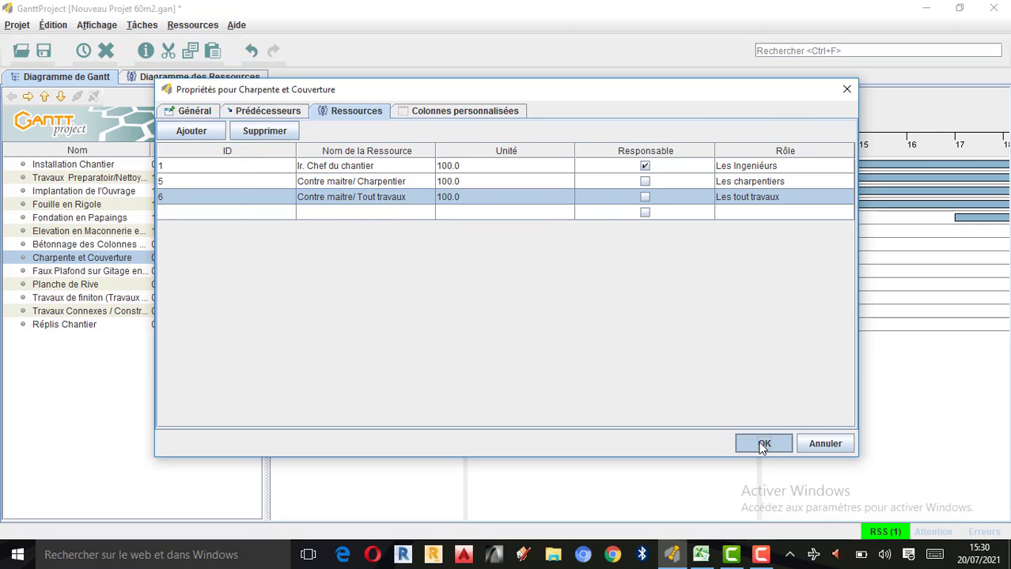
# Open the properties of Faux Plafond sur Gitage en Bois and look up that task's row in the Excel planning sheet
pyautogui.click(16, 273)
pyautogui.doubleClick(17, 273)
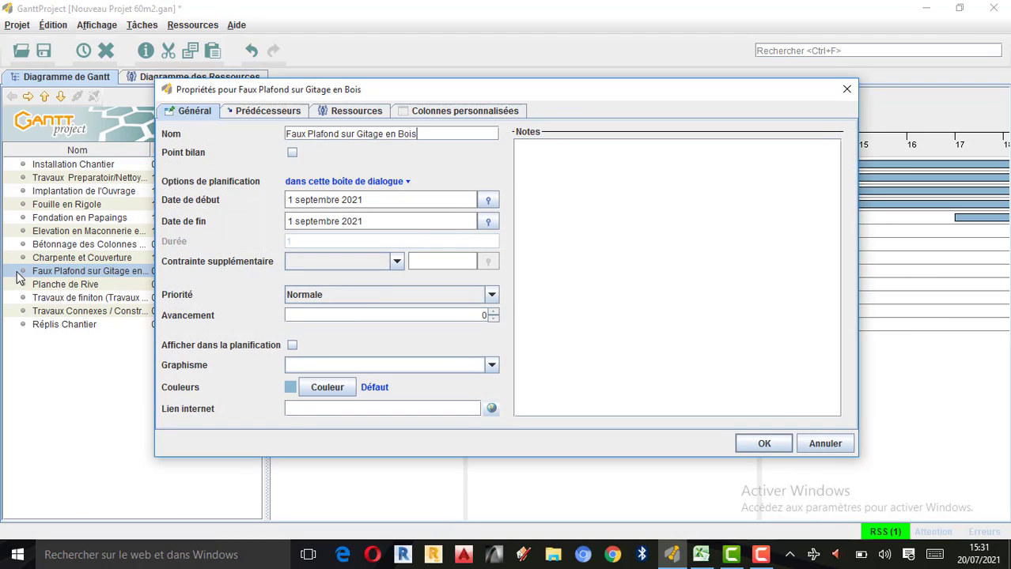
pyautogui.click(700, 554)
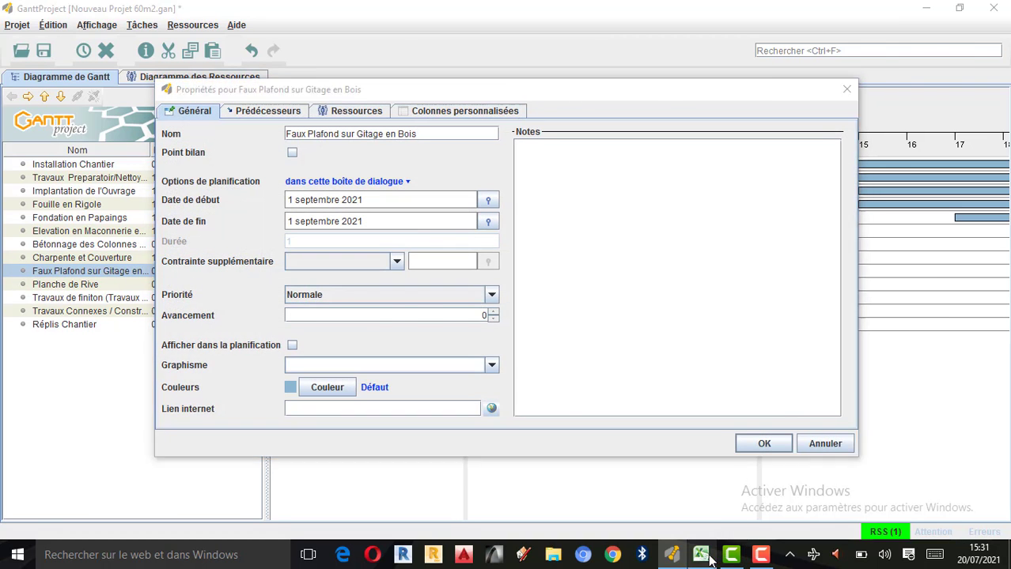
pyautogui.click(10, 277)
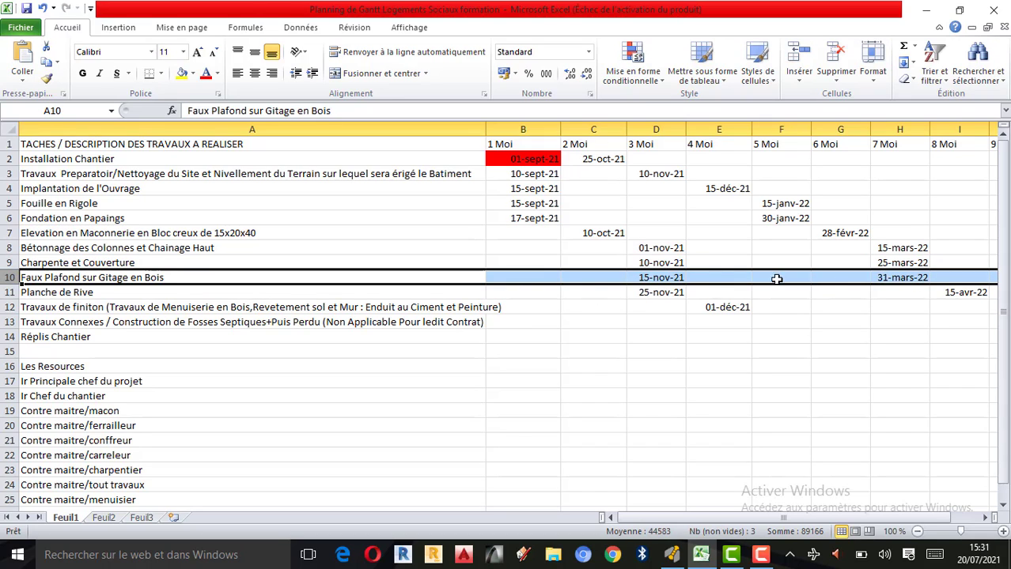
# Set the start date of Faux Plafond sur Gitage en Bois to 15 novembre 2021 in GanttProject
pyautogui.click(671, 555)
pyautogui.click(489, 203)
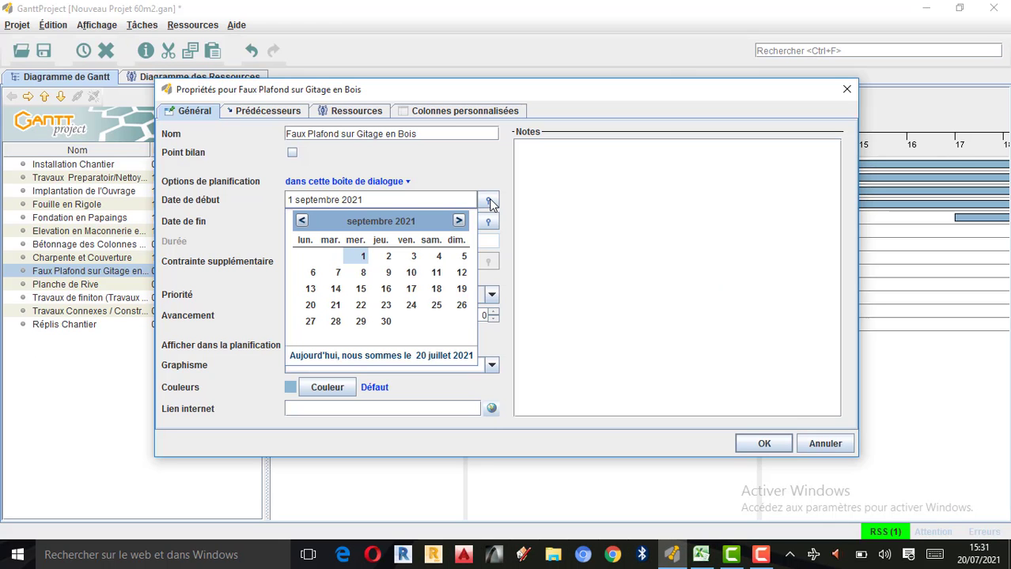
pyautogui.click(459, 221)
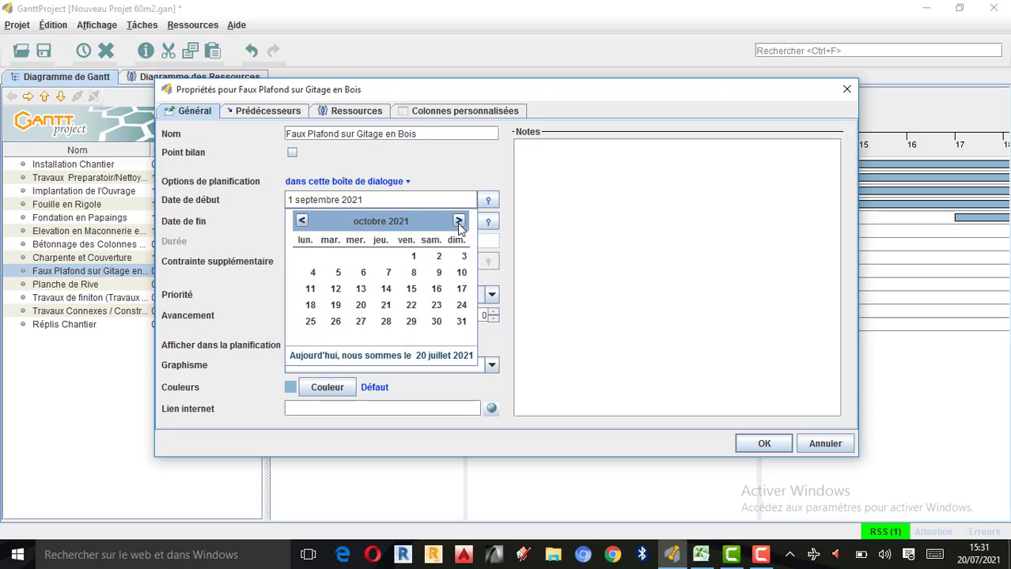
pyautogui.click(458, 221)
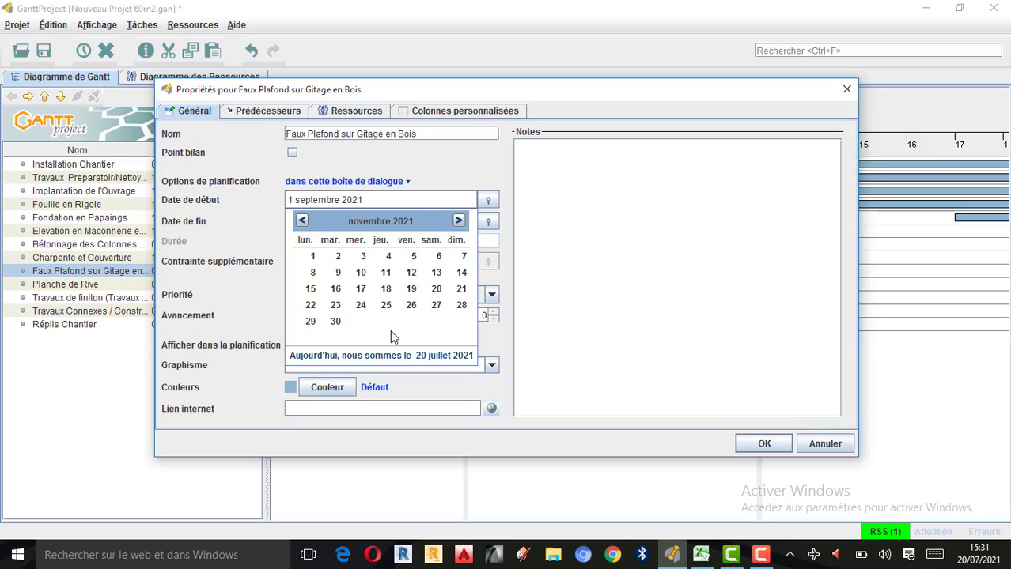
pyautogui.click(313, 289)
# Set the end date of Faux Plafond sur Gitage en Bois to 31 mars 2022
pyautogui.click(486, 224)
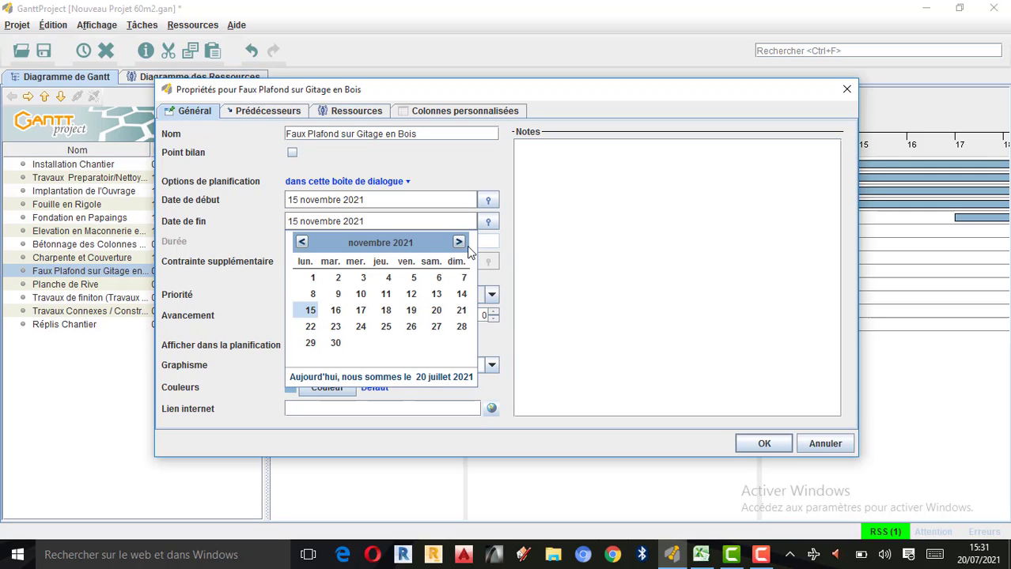
pyautogui.click(459, 243)
pyautogui.click(459, 243)
pyautogui.click(459, 243)
pyautogui.click(458, 243)
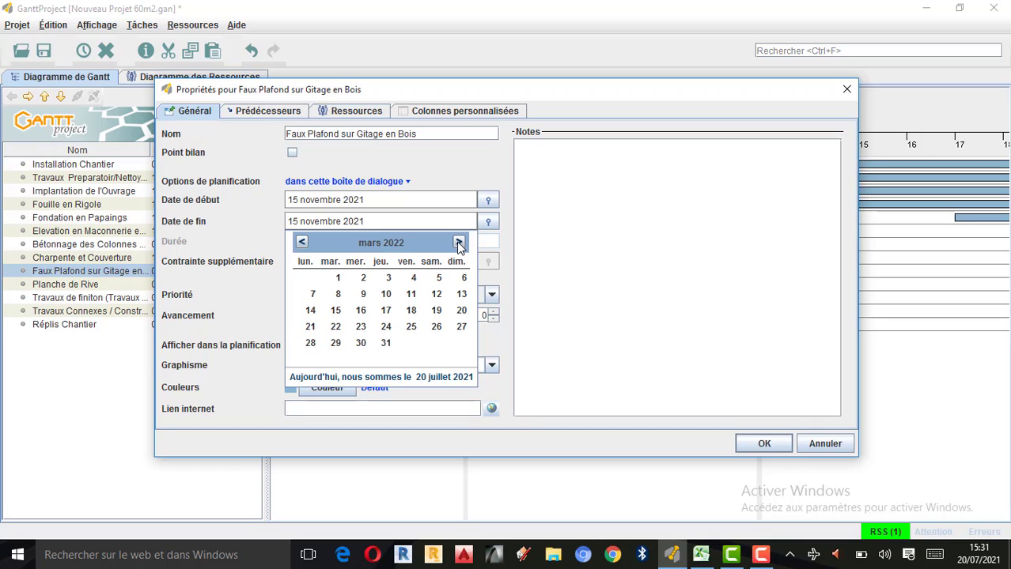
pyautogui.click(386, 343)
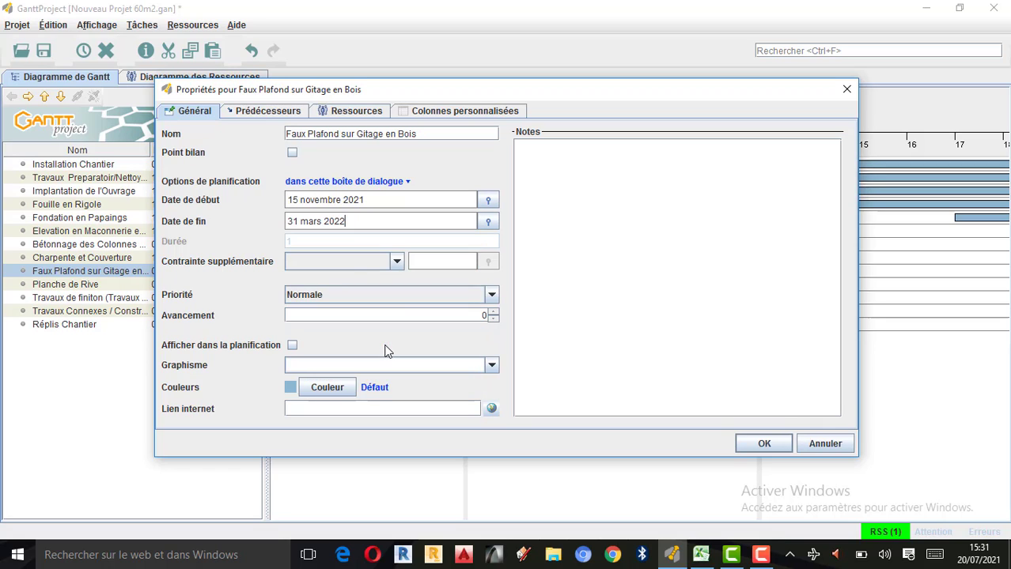
# Add Ir. Chef du chantier, Contre maitre/ Charpentier and Contre maitre/ Tout travaux to the resources of Faux Plafond sur Gitage en Bois and confirm its properties
pyautogui.click(283, 111)
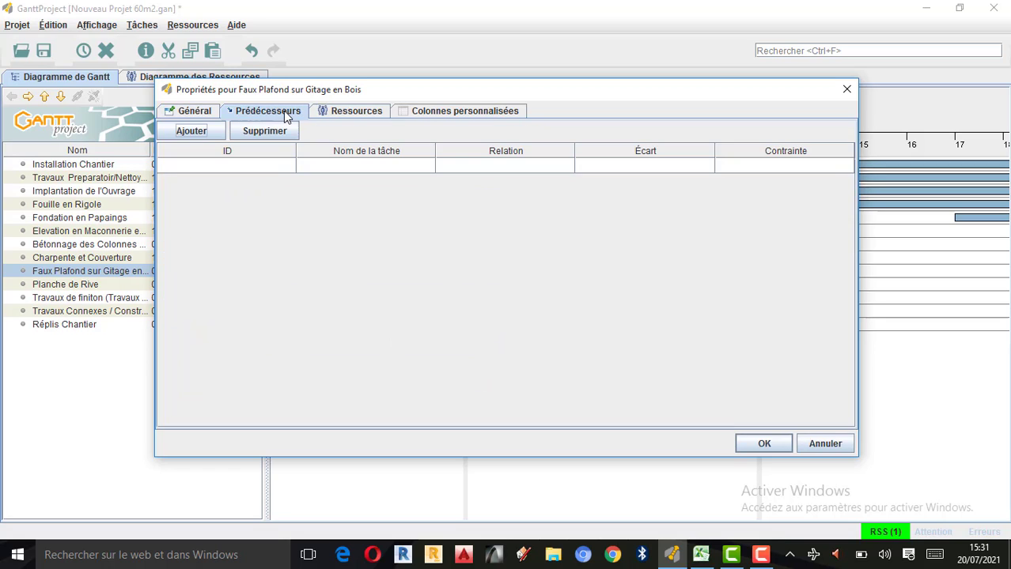
pyautogui.click(355, 112)
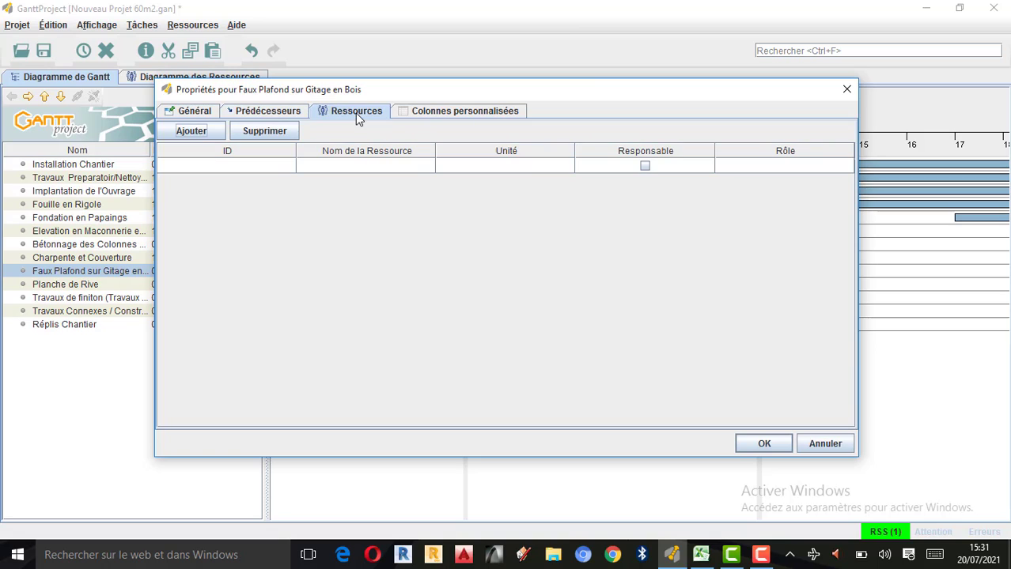
pyautogui.click(403, 168)
pyautogui.click(356, 195)
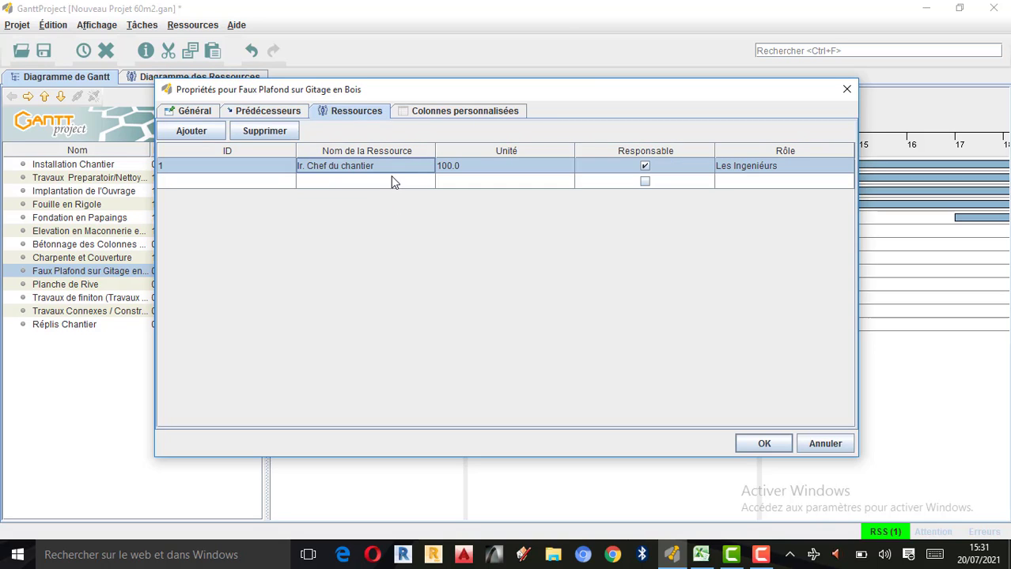
pyautogui.click(424, 180)
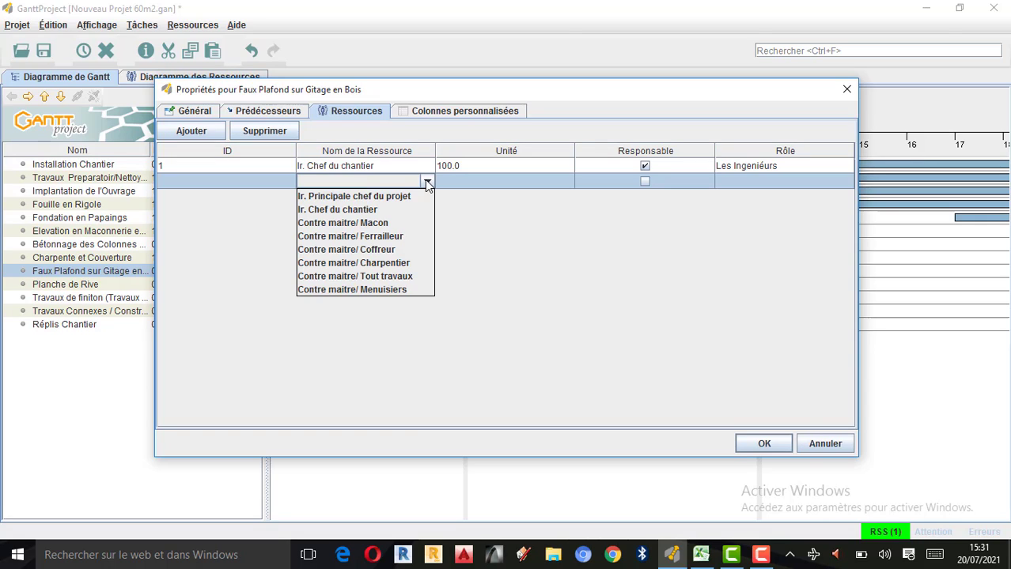
pyautogui.click(393, 264)
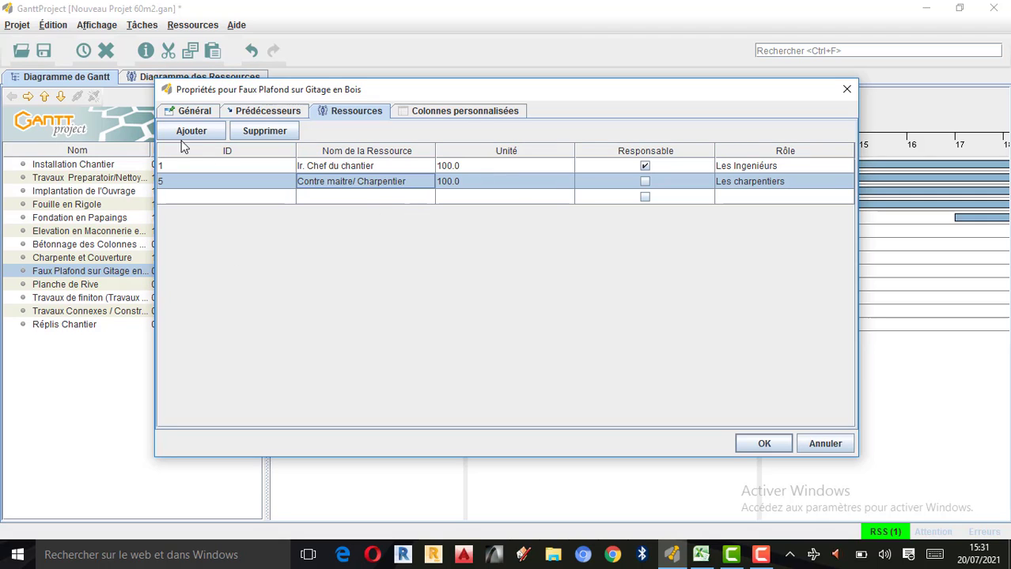
pyautogui.moveTo(398, 95); pyautogui.dragTo(478, 90)
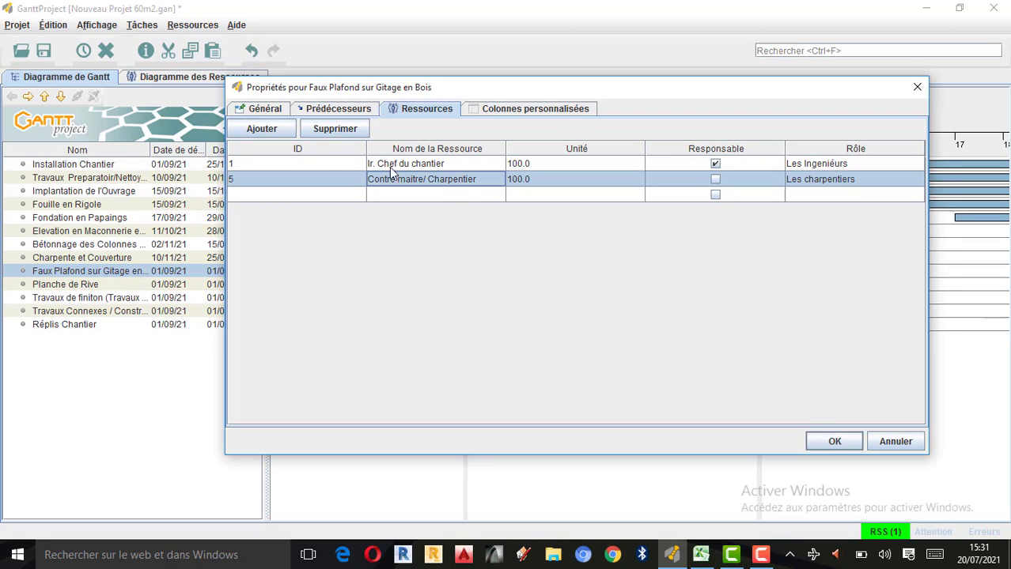
pyautogui.click(462, 194)
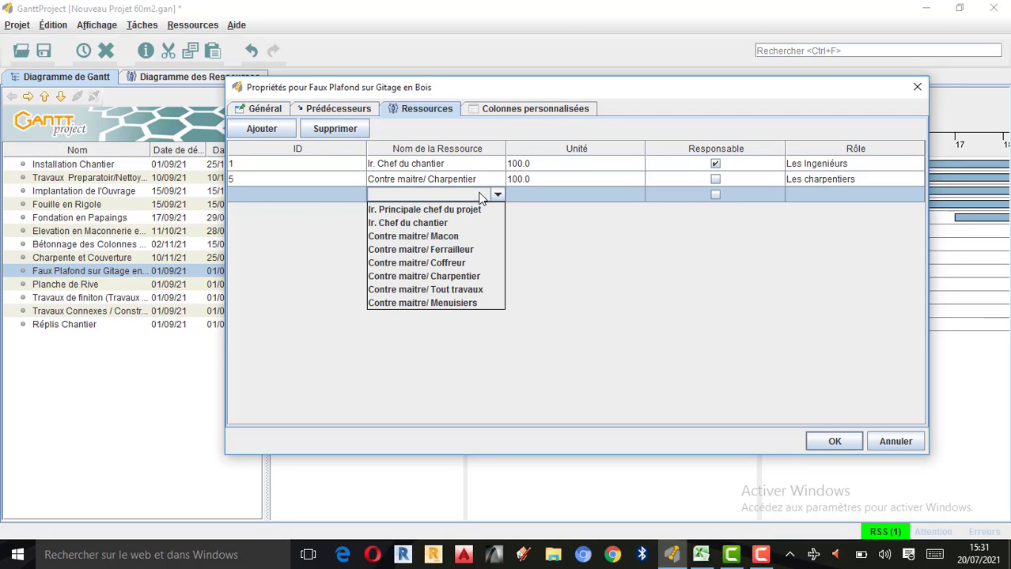
pyautogui.click(444, 289)
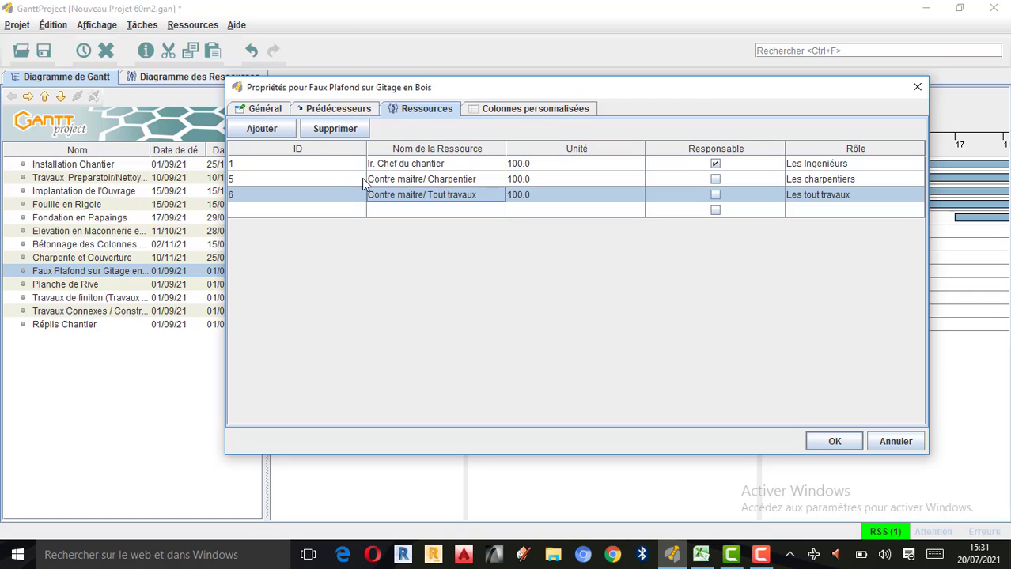
pyautogui.click(835, 439)
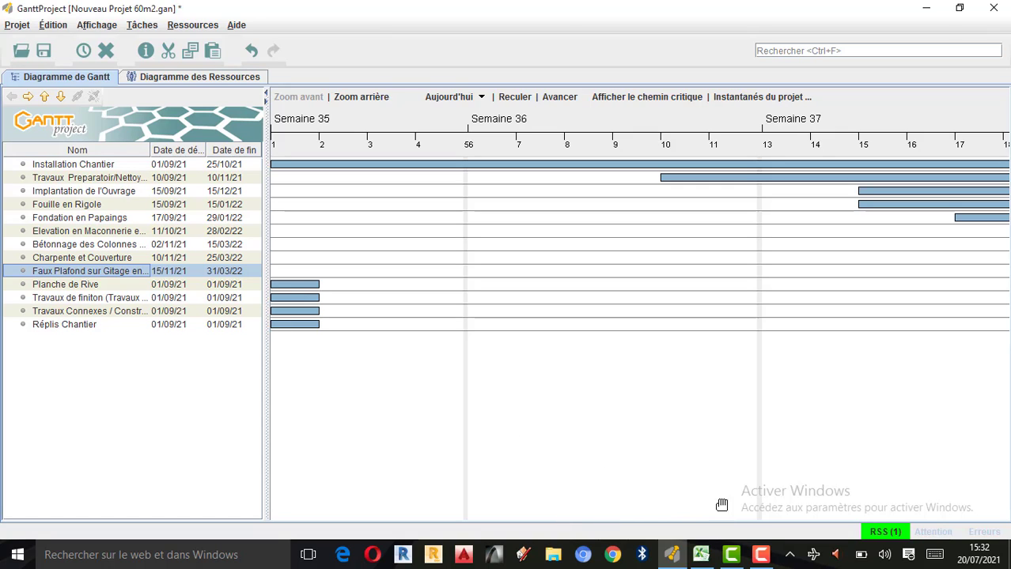
pyautogui.click(761, 555)
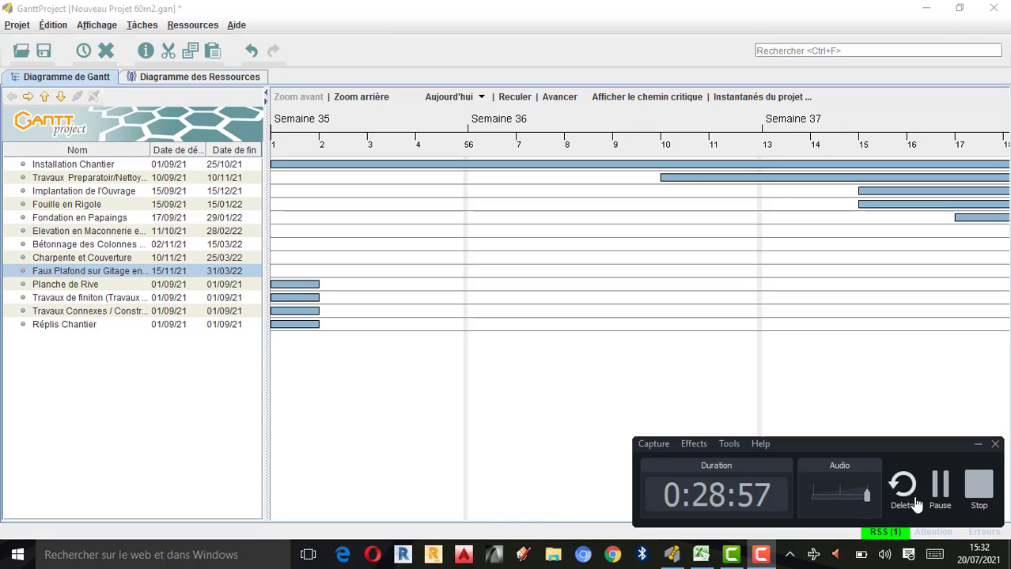
pyautogui.click(762, 440)
# Reopen the properties of Faux Plafond sur Gitage en Bois and look up the Planche de Rive row in the Excel planning sheet
pyautogui.doubleClick(22, 276)
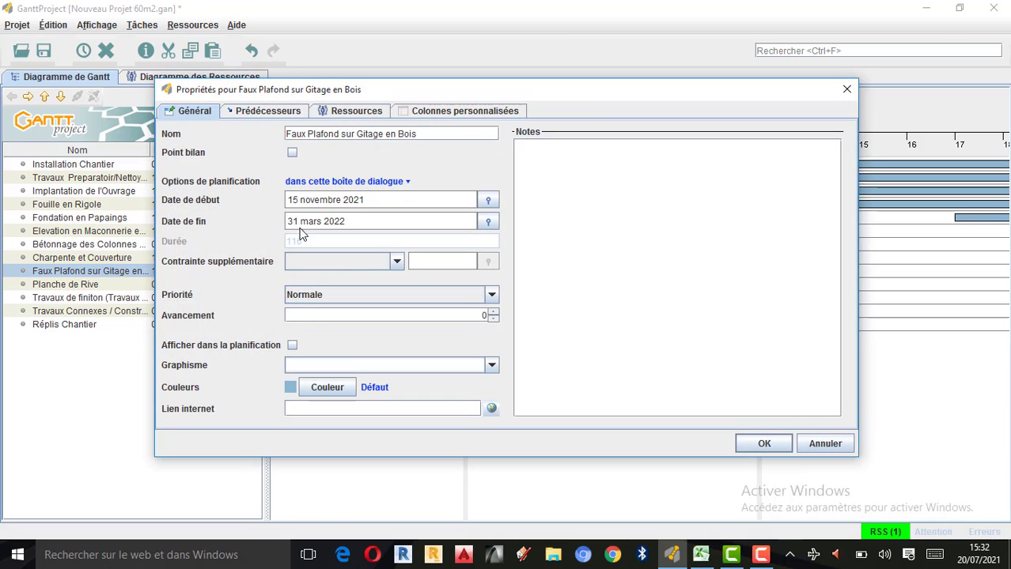
pyautogui.click(488, 201)
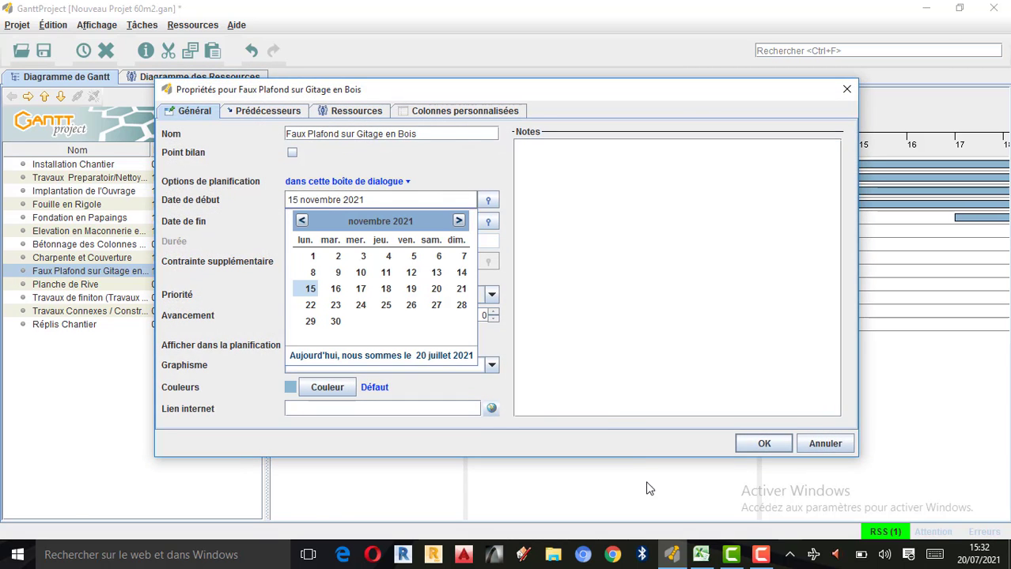
pyautogui.click(701, 555)
pyautogui.click(10, 292)
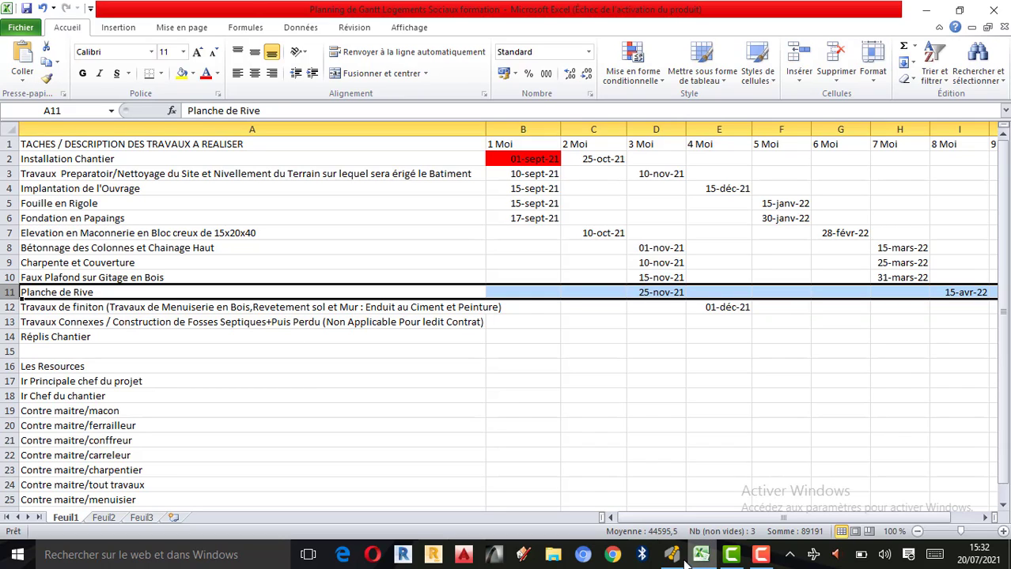
pyautogui.moveTo(679, 557)
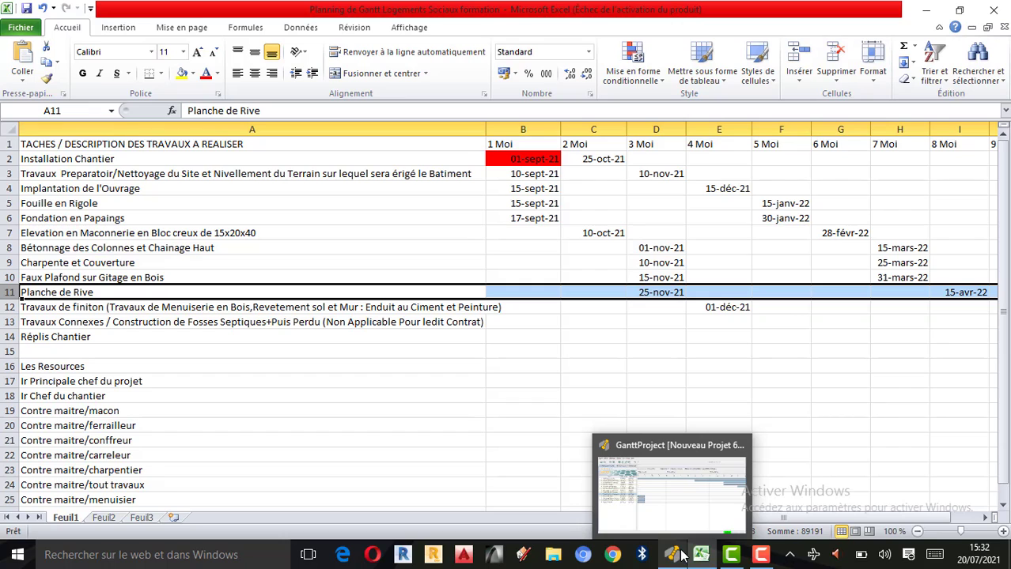
pyautogui.click(676, 556)
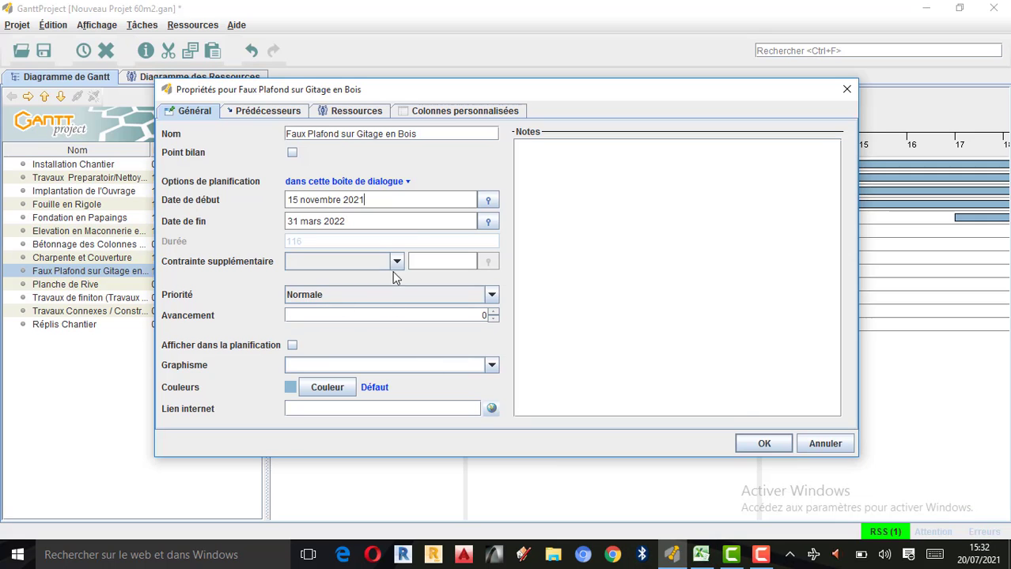
pyautogui.click(488, 204)
pyautogui.click(459, 221)
pyautogui.click(458, 222)
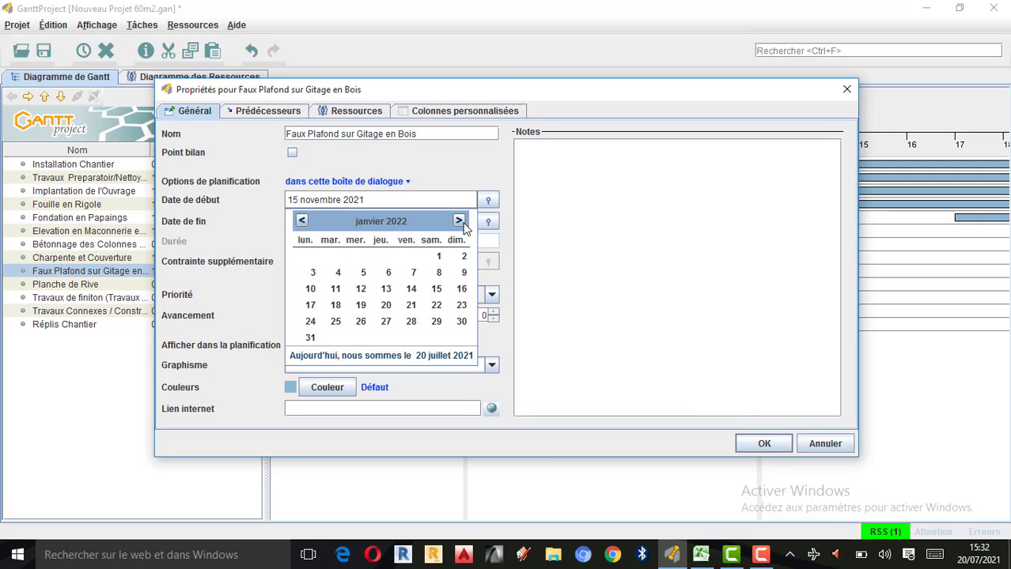
pyautogui.click(459, 221)
pyautogui.click(458, 222)
pyautogui.click(459, 222)
pyautogui.click(458, 221)
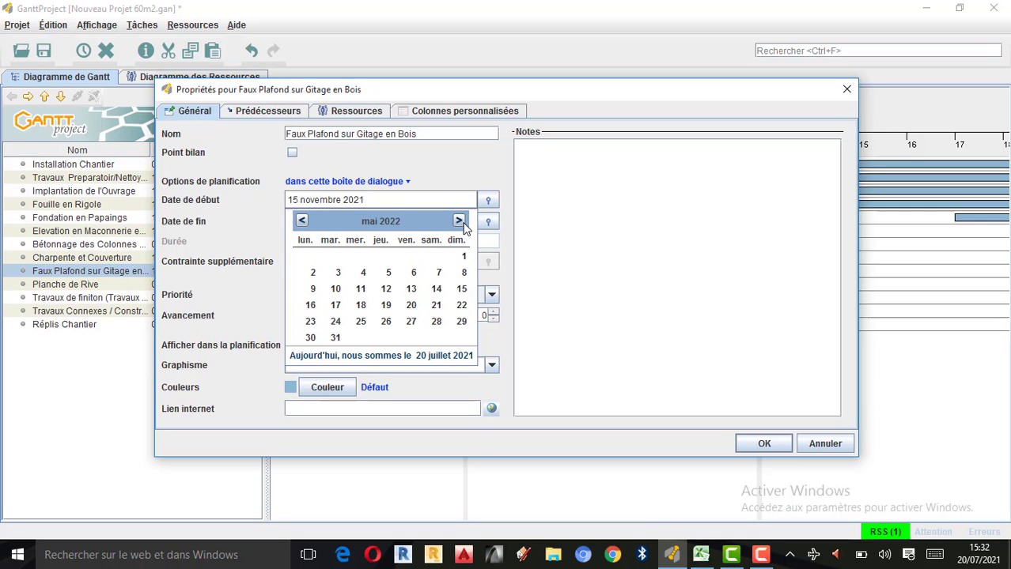
pyautogui.click(302, 221)
pyautogui.click(301, 221)
pyautogui.click(302, 221)
pyautogui.click(301, 222)
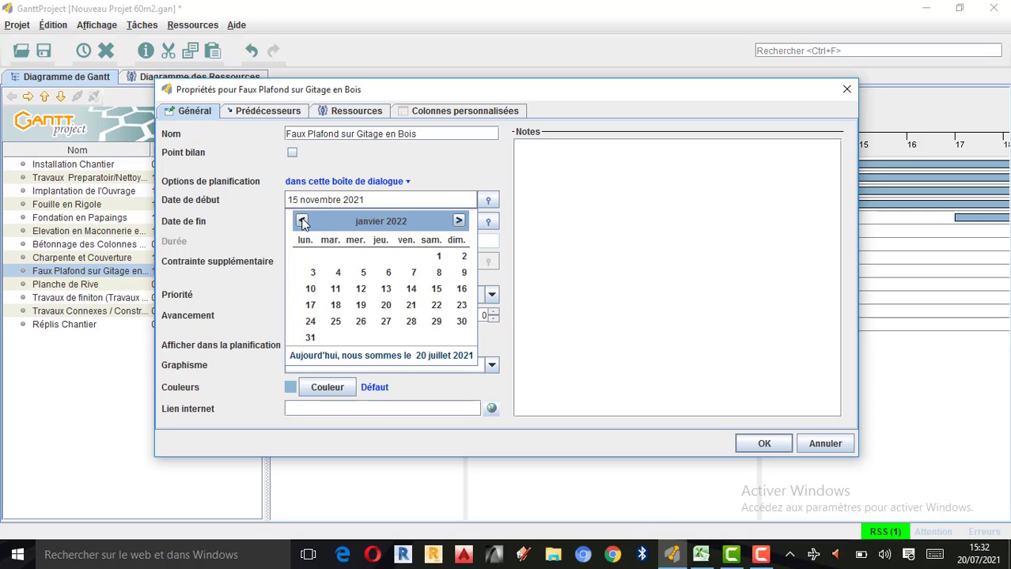
pyautogui.click(302, 222)
pyautogui.click(302, 222)
pyautogui.click(301, 221)
pyautogui.click(301, 222)
pyautogui.click(458, 222)
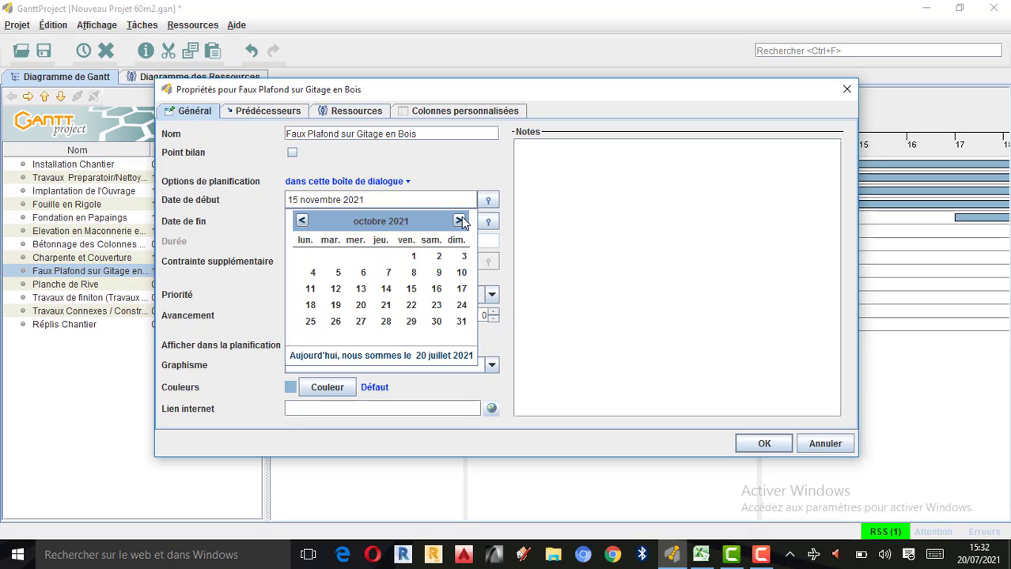
pyautogui.click(458, 222)
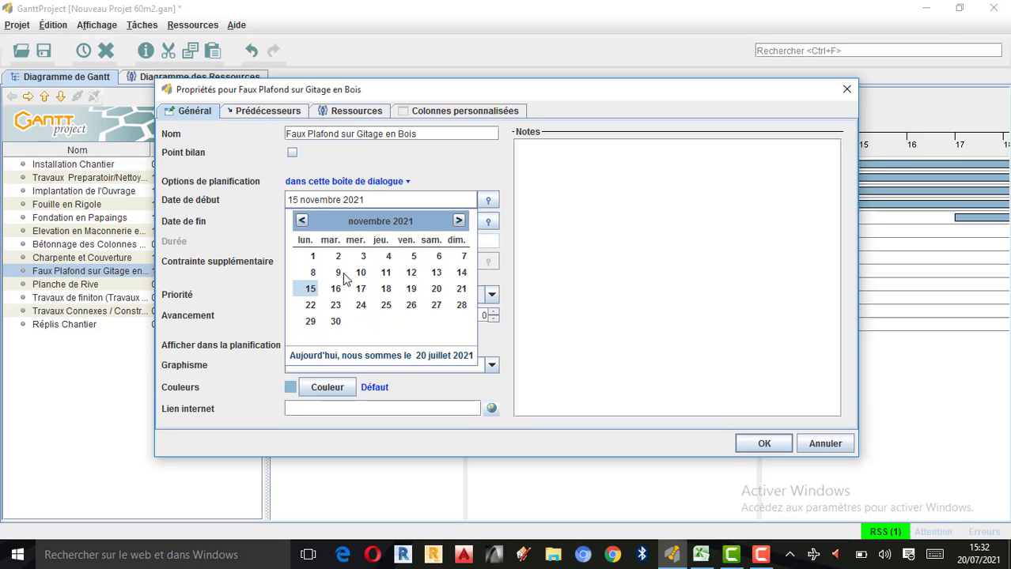
pyautogui.click(390, 307)
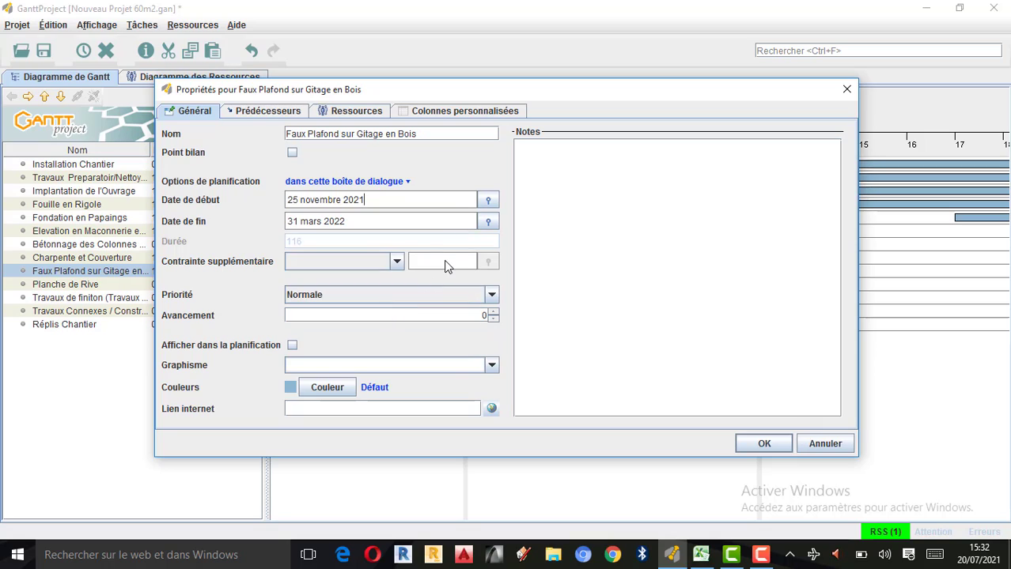
pyautogui.click(488, 223)
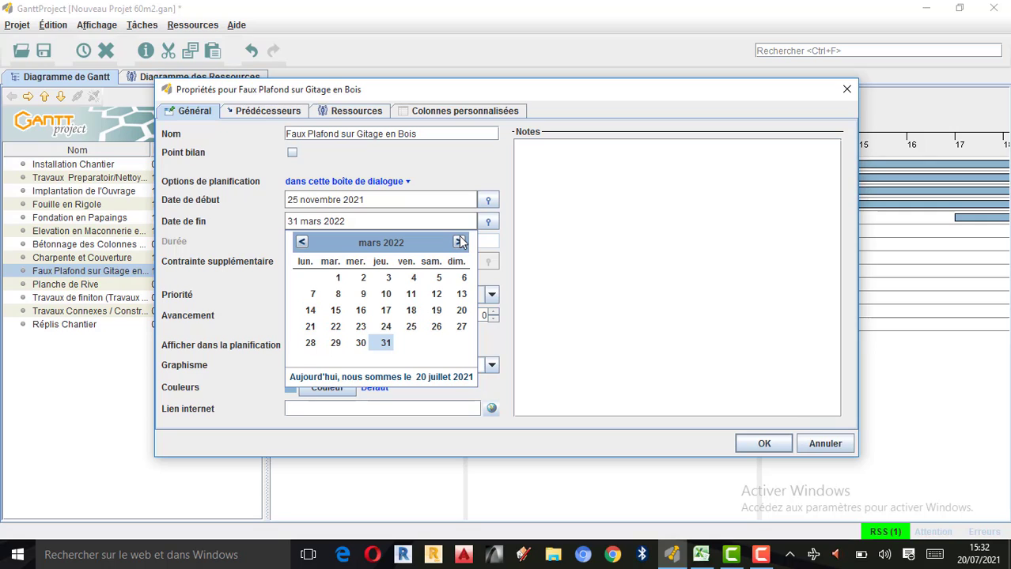
pyautogui.click(458, 243)
pyautogui.click(459, 243)
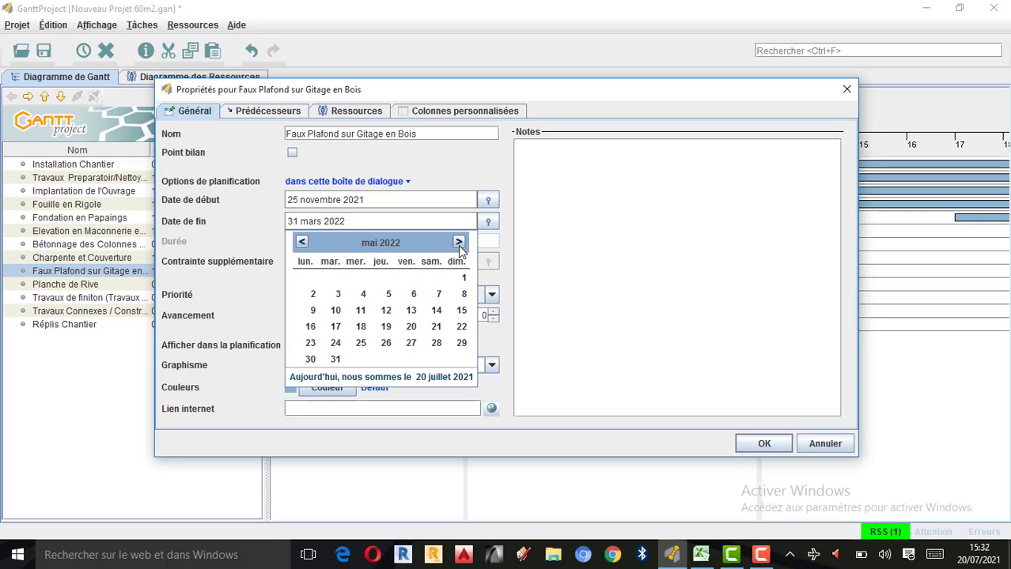
pyautogui.click(302, 242)
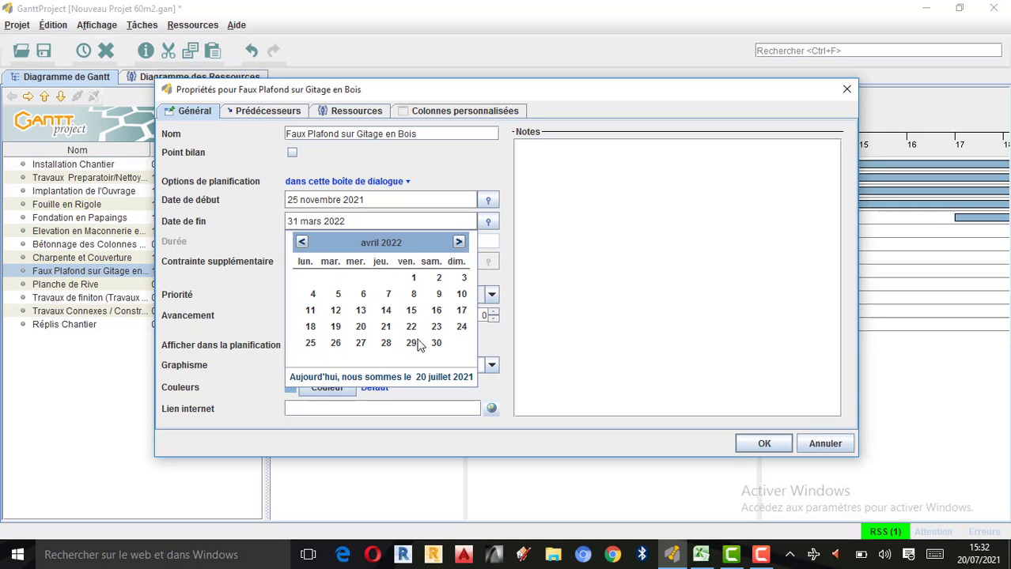
pyautogui.click(410, 311)
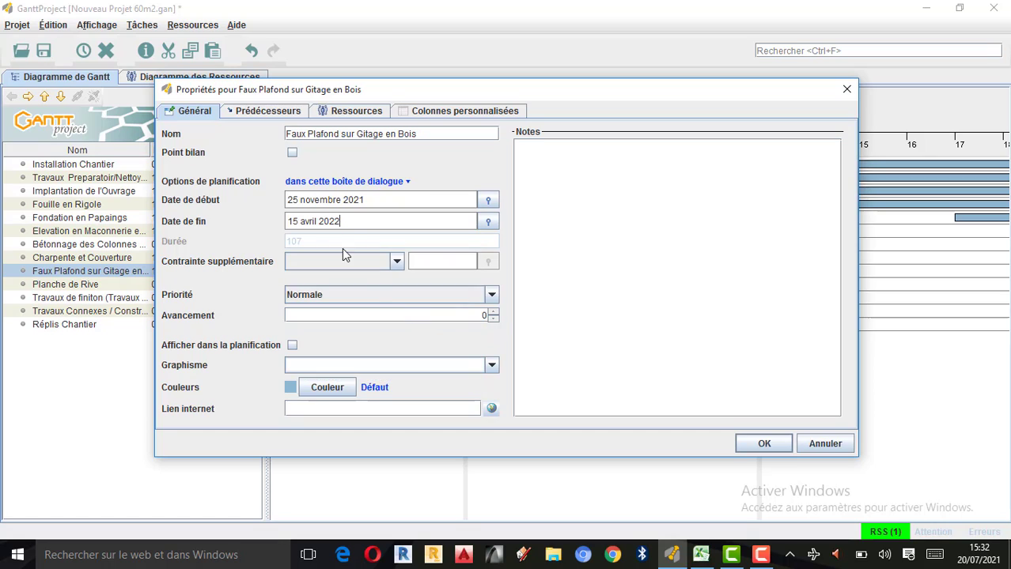
pyautogui.click(289, 117)
pyautogui.click(353, 111)
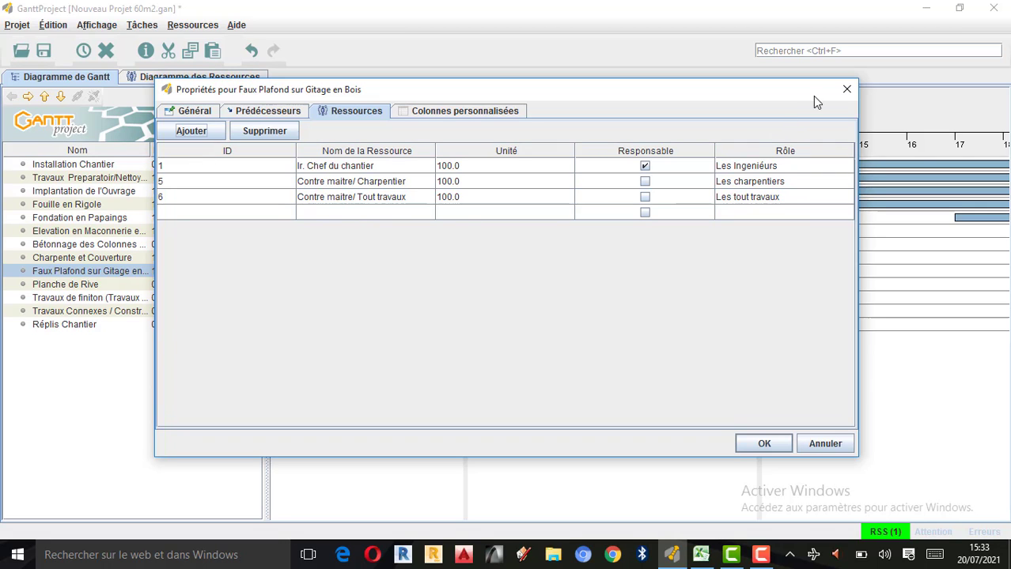
pyautogui.click(844, 91)
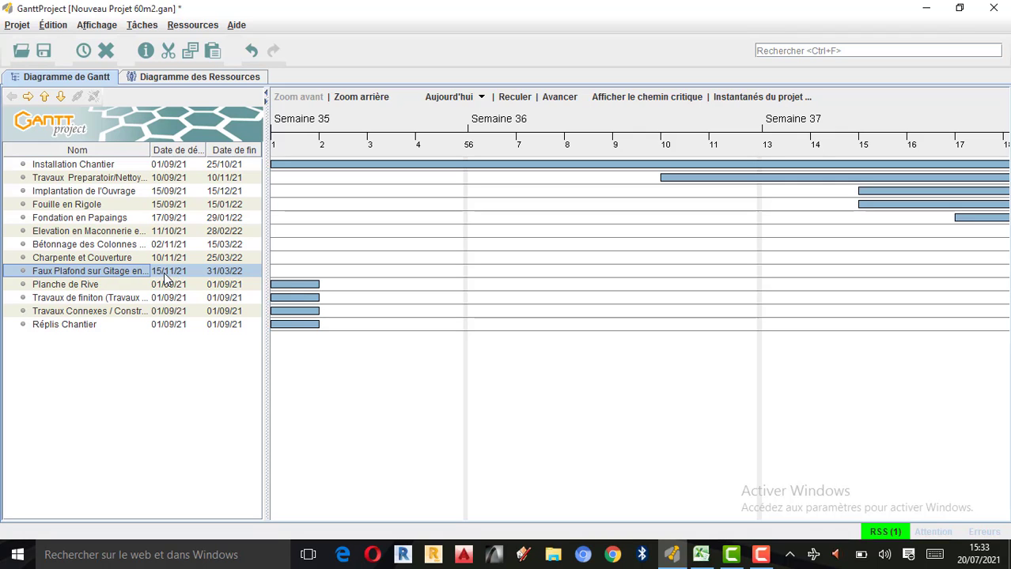
# Recheck the Planche de Rive row in Excel and set that task's start date to 25 novembre 2021 in GanttProject
pyautogui.click(700, 555)
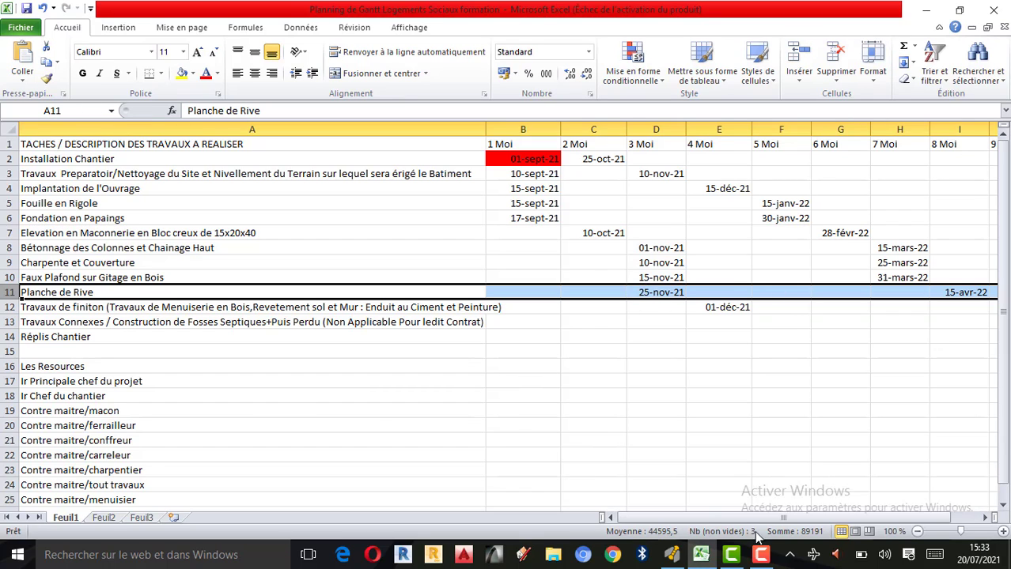
pyautogui.click(672, 554)
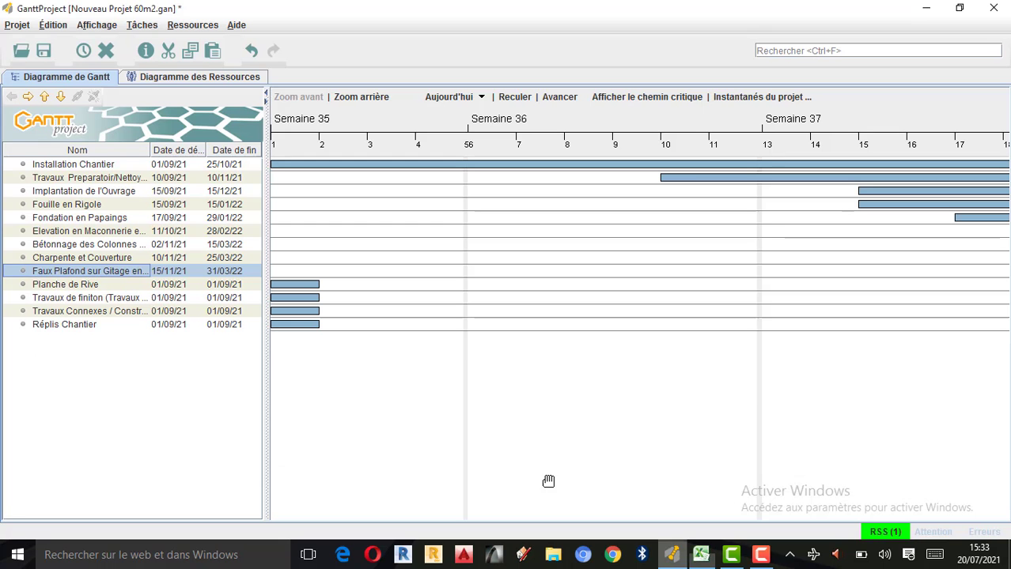
pyautogui.doubleClick(47, 285)
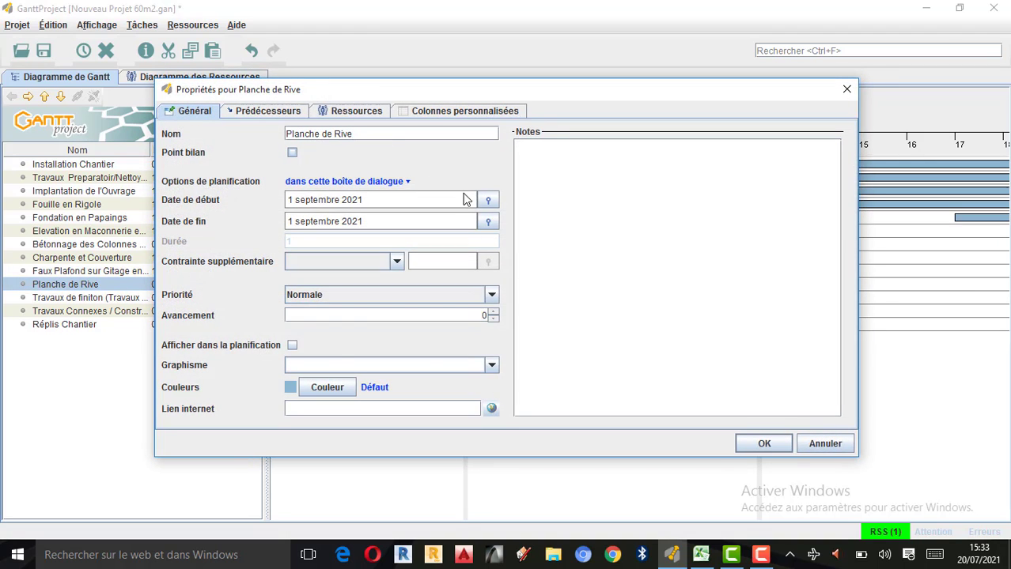
pyautogui.click(487, 200)
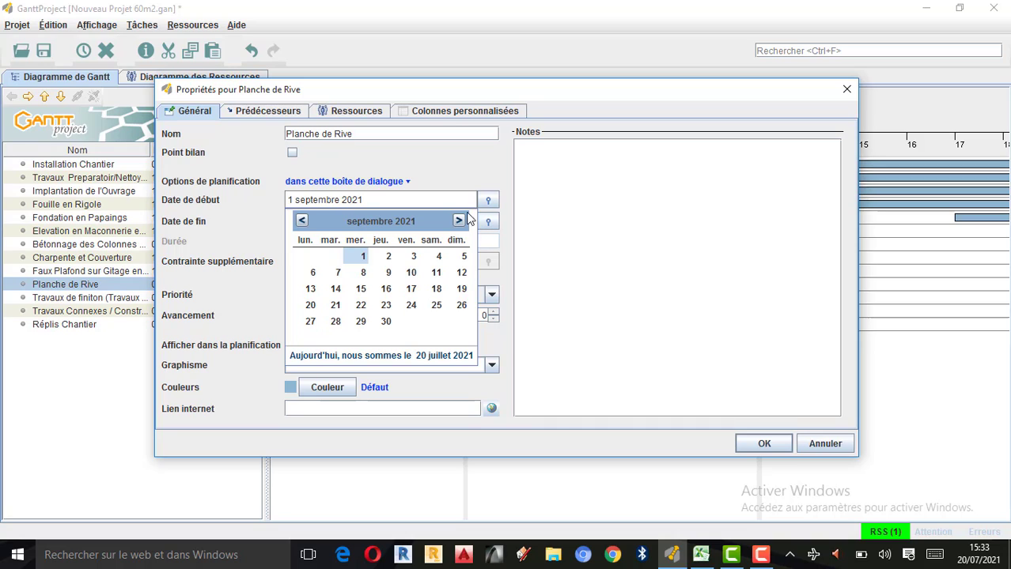
pyautogui.click(458, 222)
pyautogui.click(459, 222)
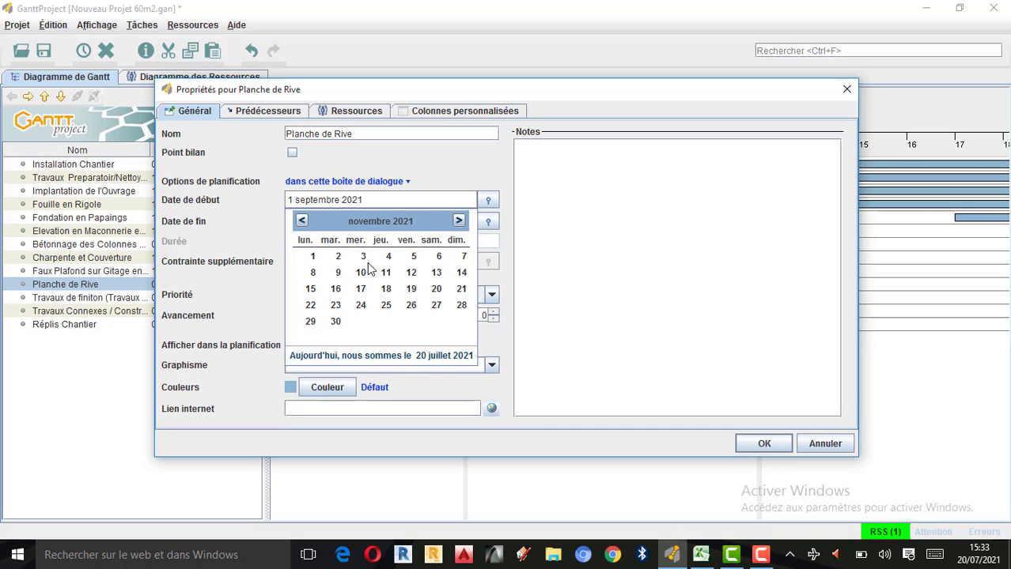
pyautogui.click(386, 305)
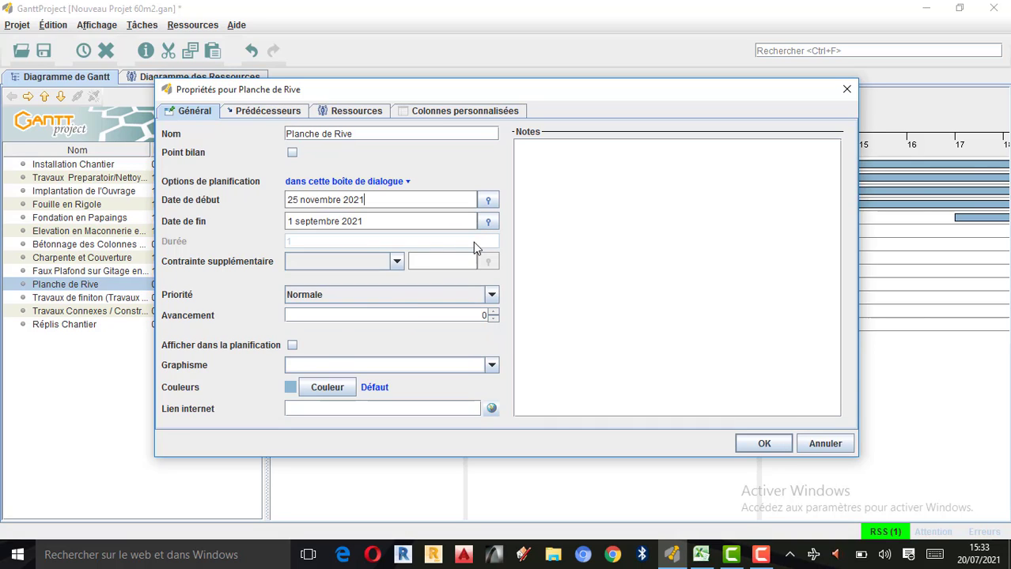
# Set the end date of Planche de Rive to 15 avril 2022
pyautogui.click(488, 222)
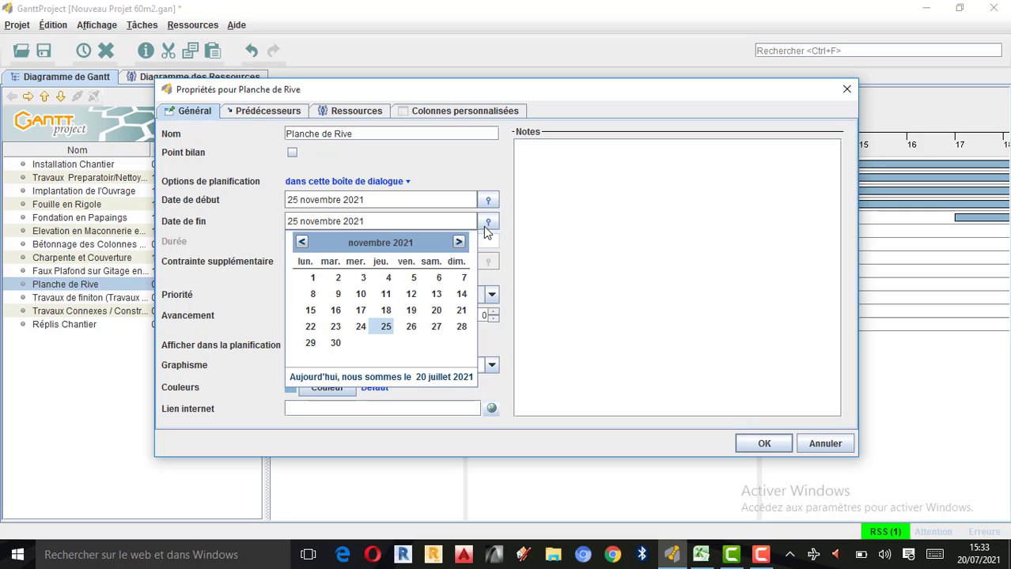
pyautogui.click(459, 243)
pyautogui.click(458, 243)
pyautogui.click(459, 244)
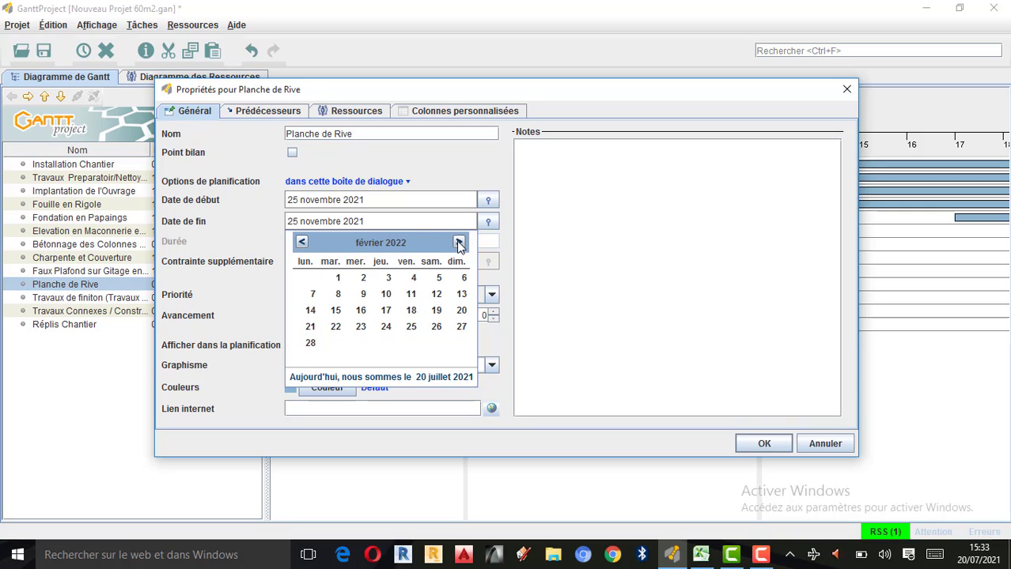
pyautogui.click(458, 244)
pyautogui.click(458, 243)
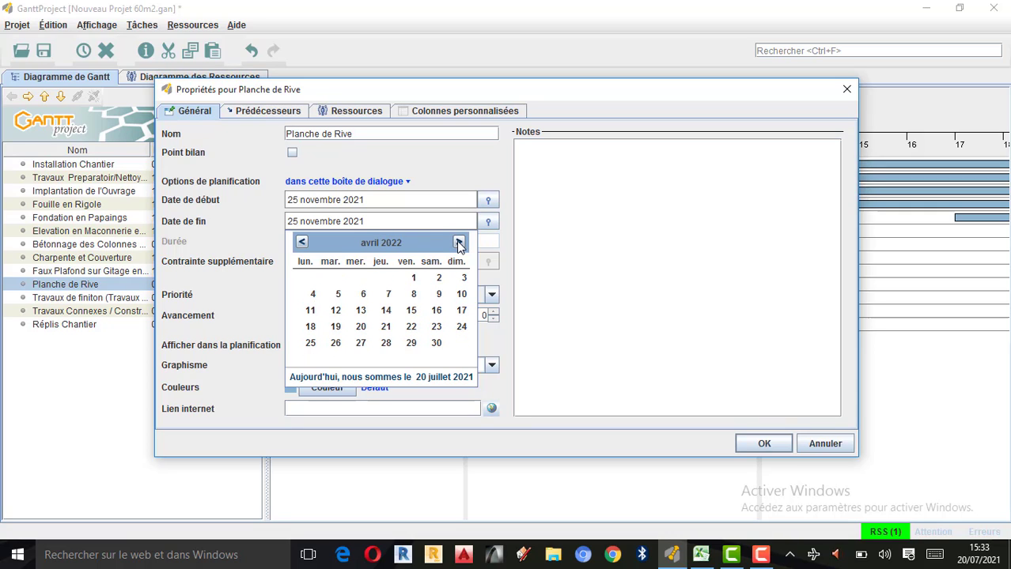
pyautogui.click(410, 311)
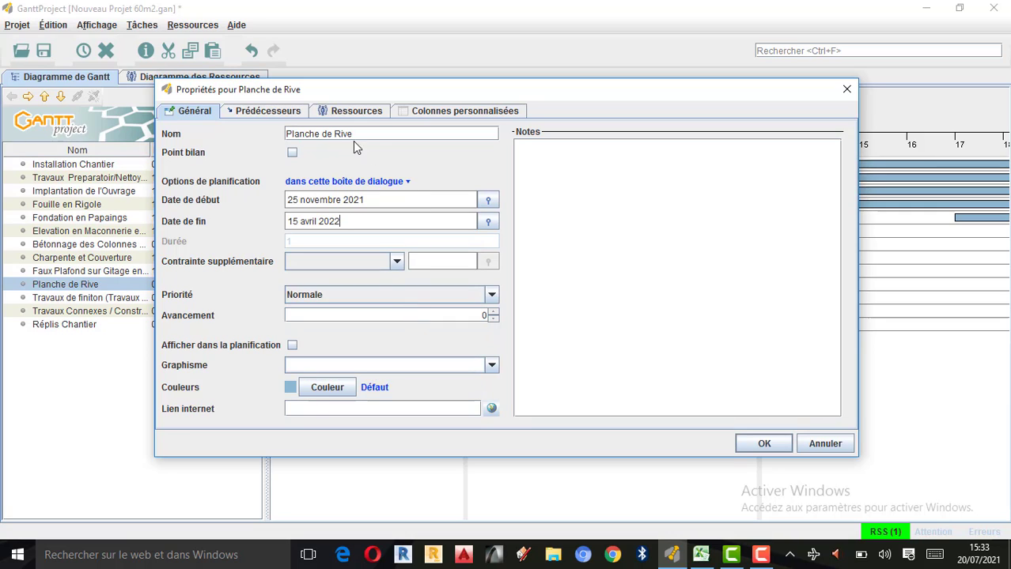
# Assign Ir. Chef du chantier, Contre maitre/ Charpentier and Contre maitre/ Tout travaux to Planche de Rive and confirm its properties
pyautogui.click(270, 113)
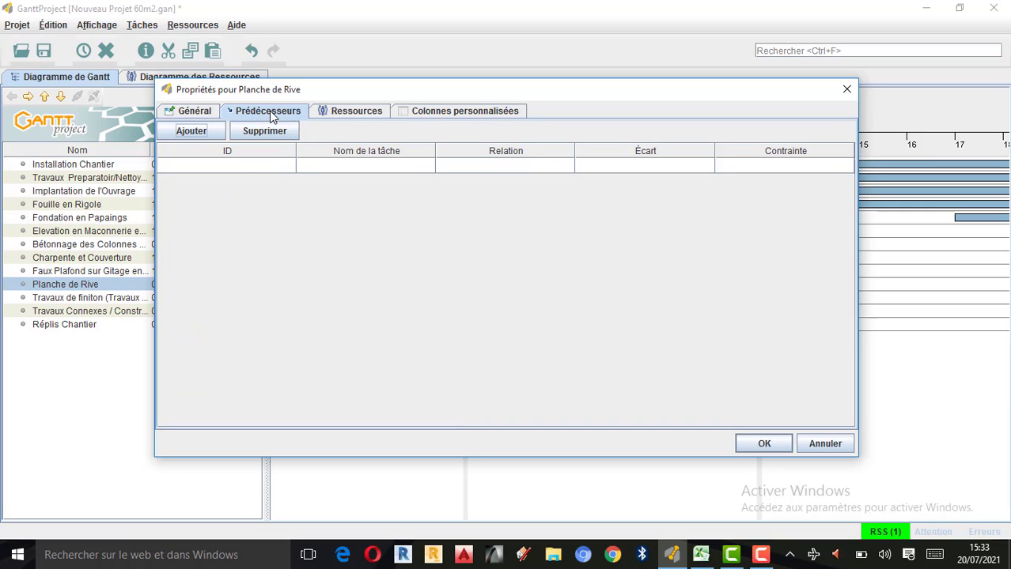
pyautogui.click(362, 113)
pyautogui.click(399, 167)
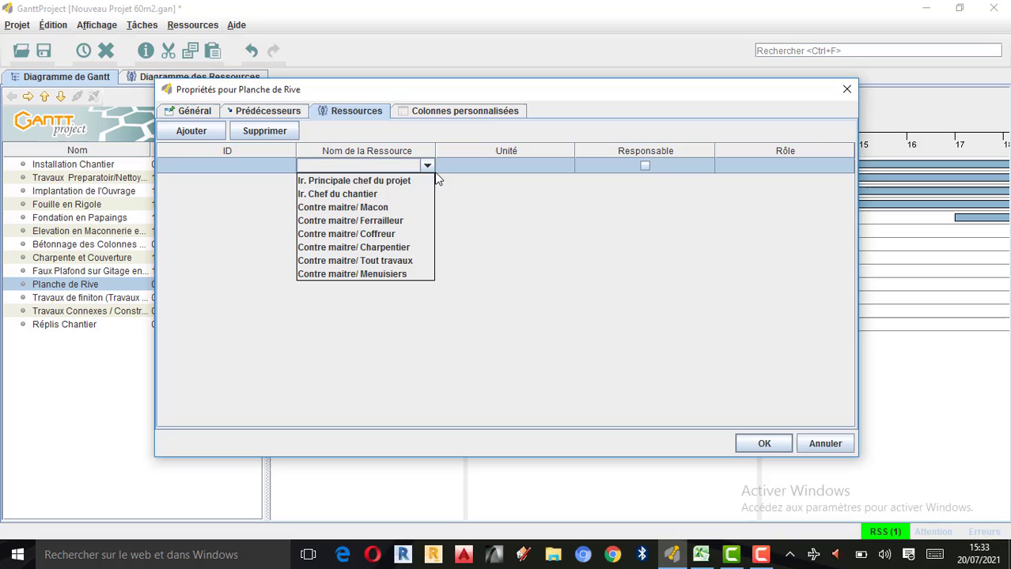
pyautogui.click(348, 196)
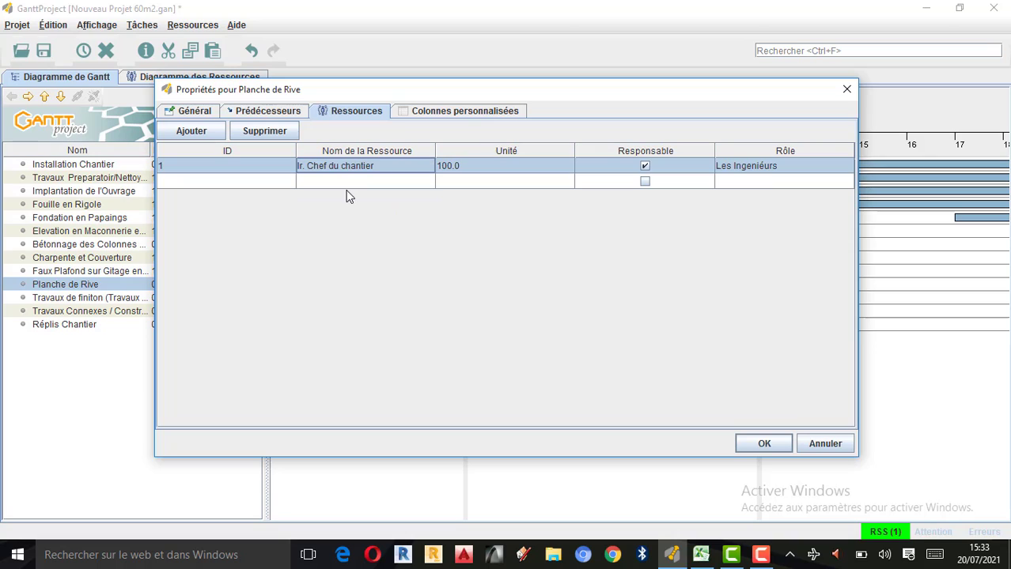
pyautogui.click(431, 186)
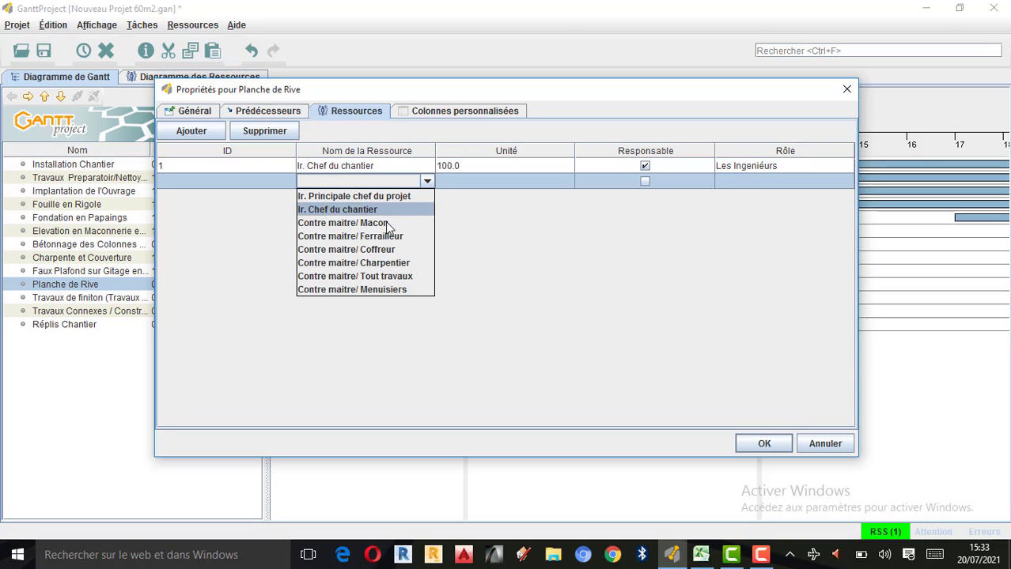
pyautogui.click(389, 265)
pyautogui.click(431, 199)
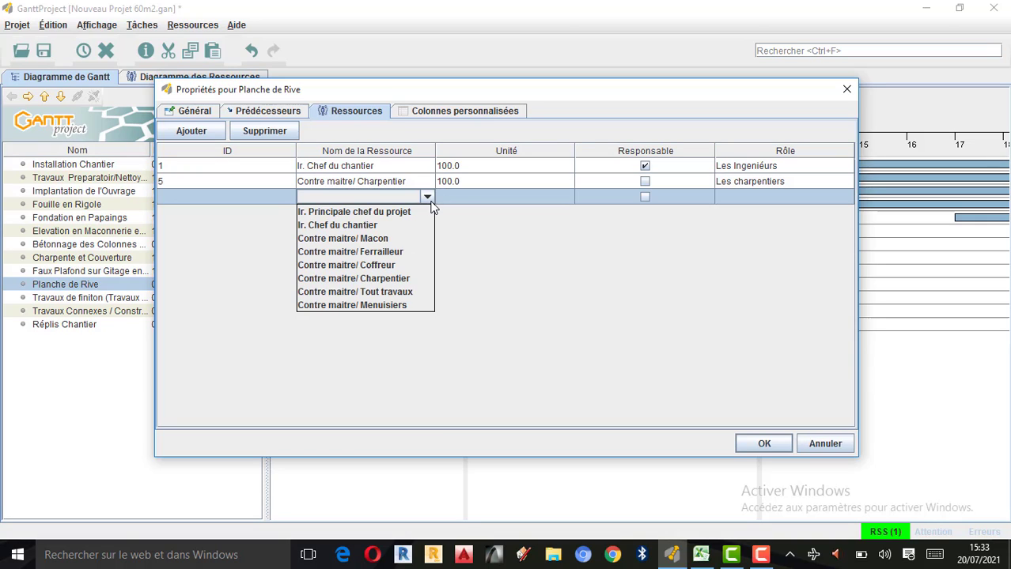
pyautogui.click(379, 289)
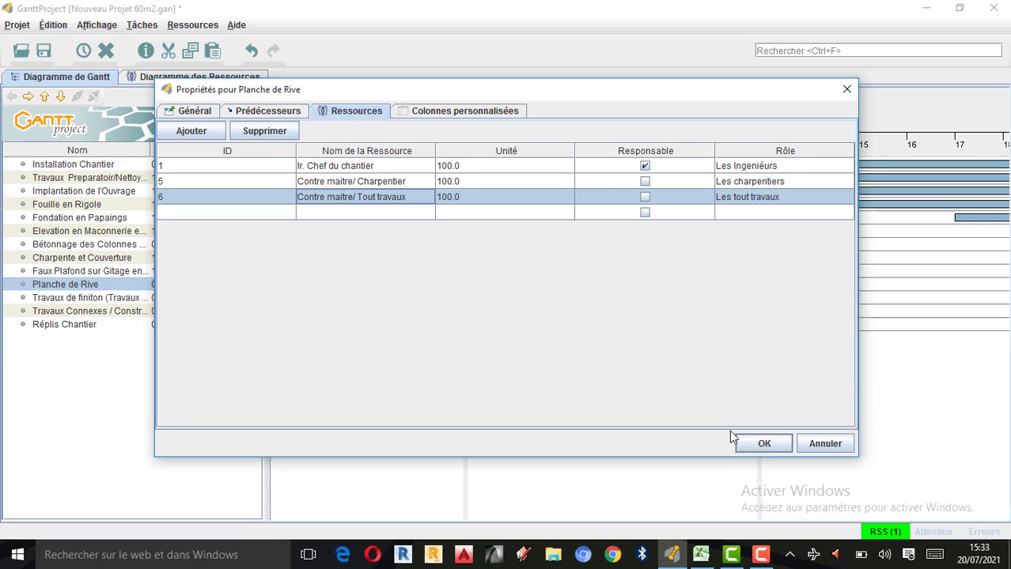
pyautogui.click(764, 444)
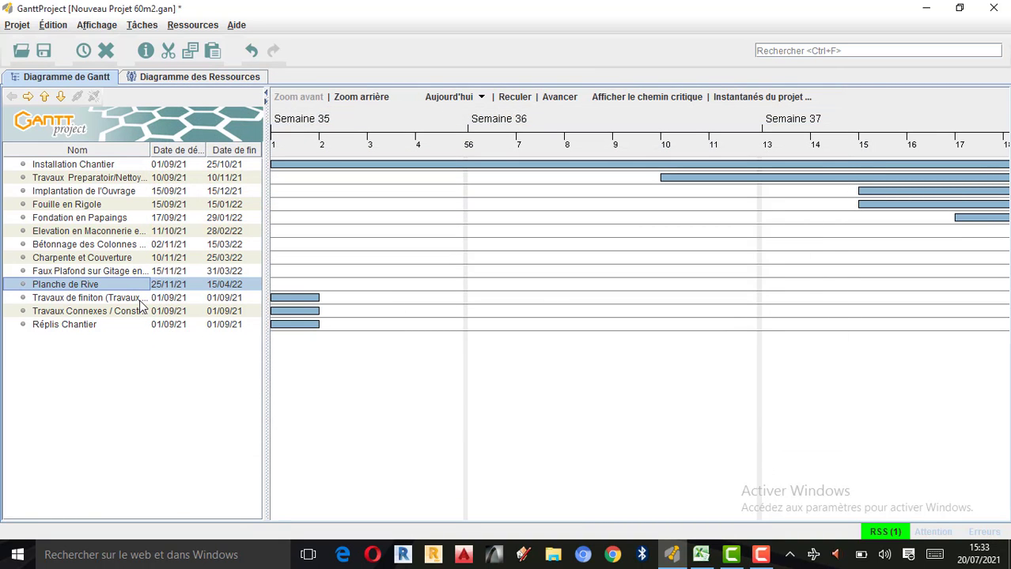
# Open the properties of the Travaux de finiton task and look up its start and end dates in the Excel planning sheet
pyautogui.doubleClick(21, 301)
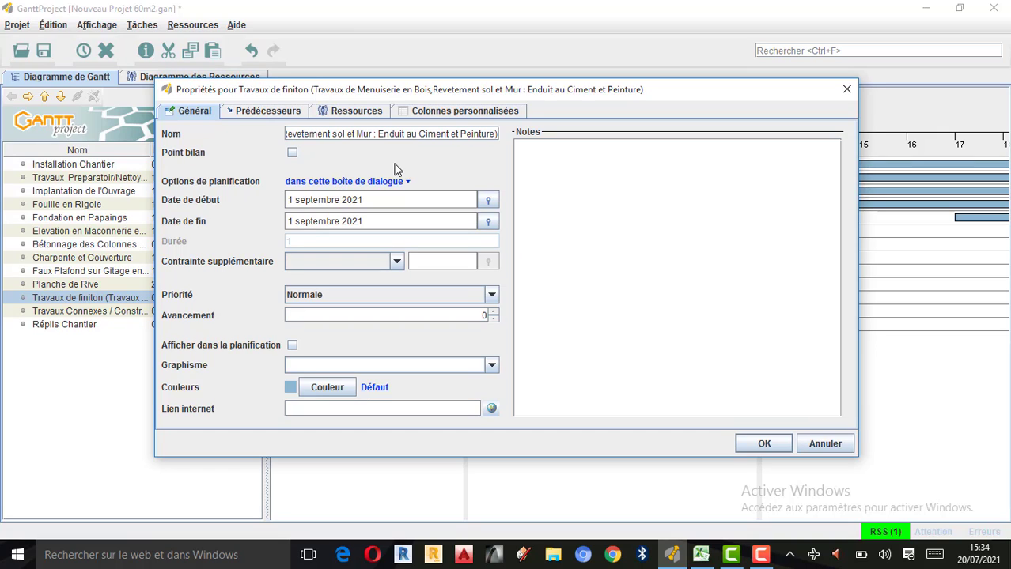
pyautogui.click(488, 200)
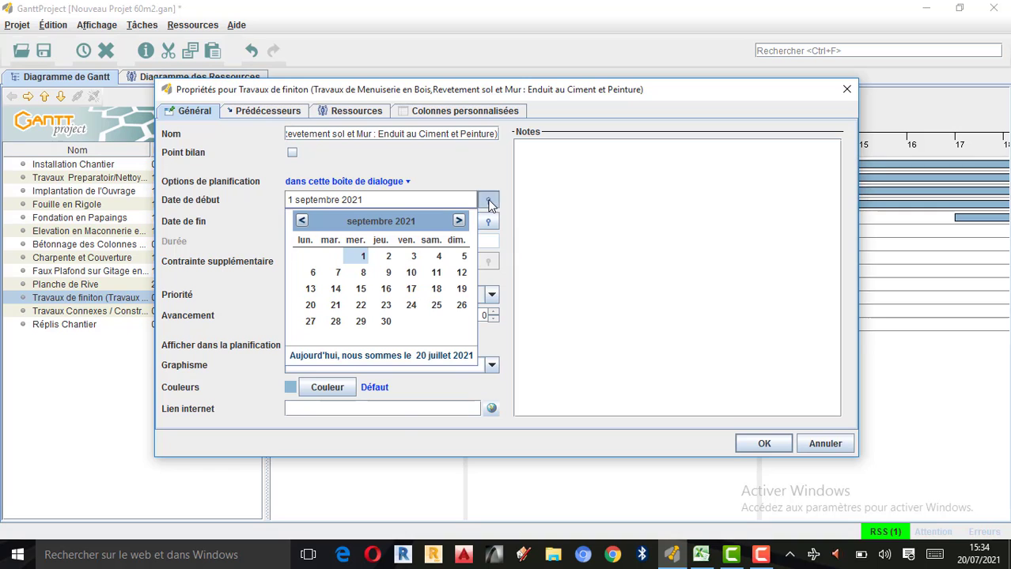
pyautogui.click(701, 554)
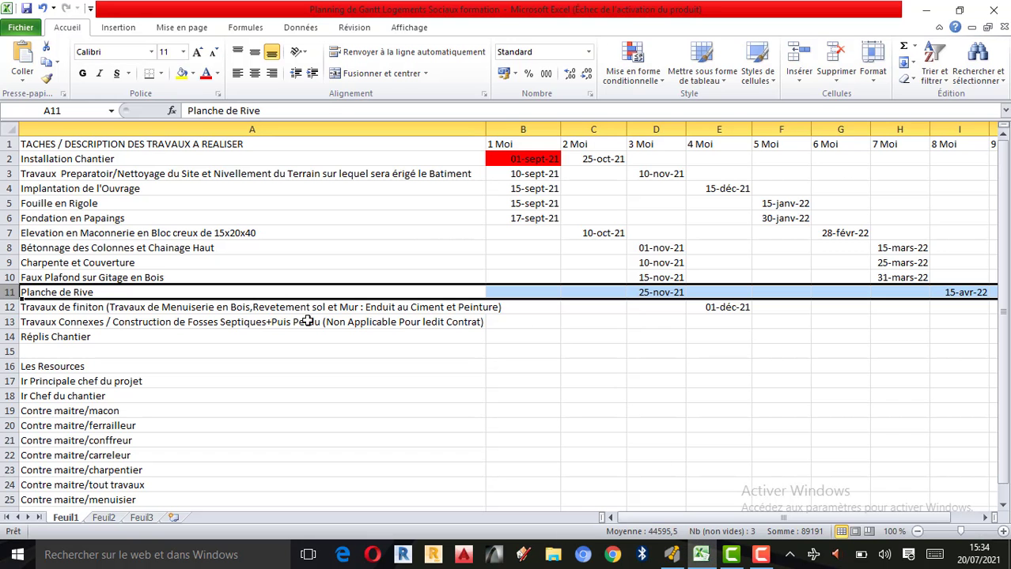
pyautogui.click(9, 307)
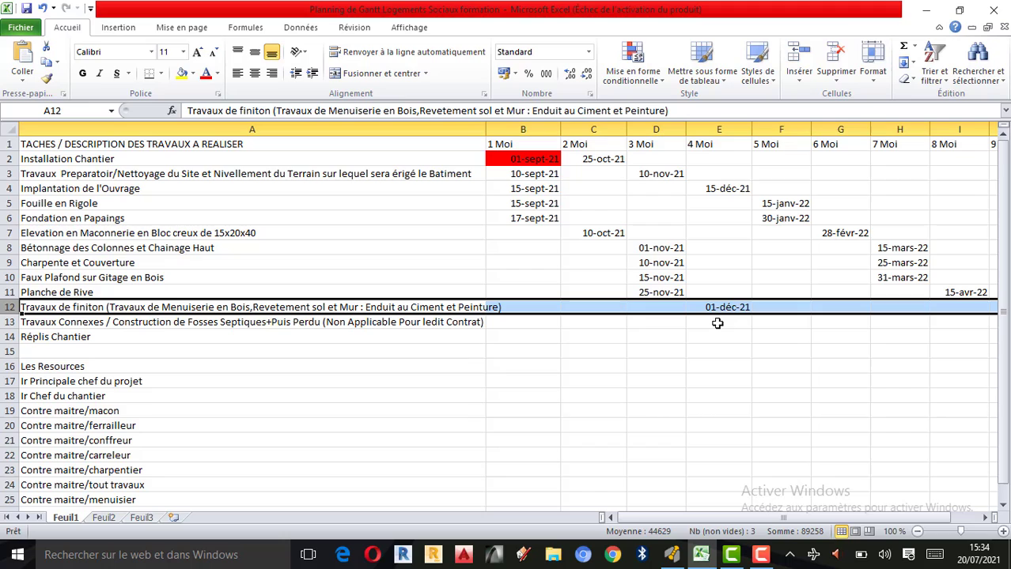
pyautogui.click(986, 519)
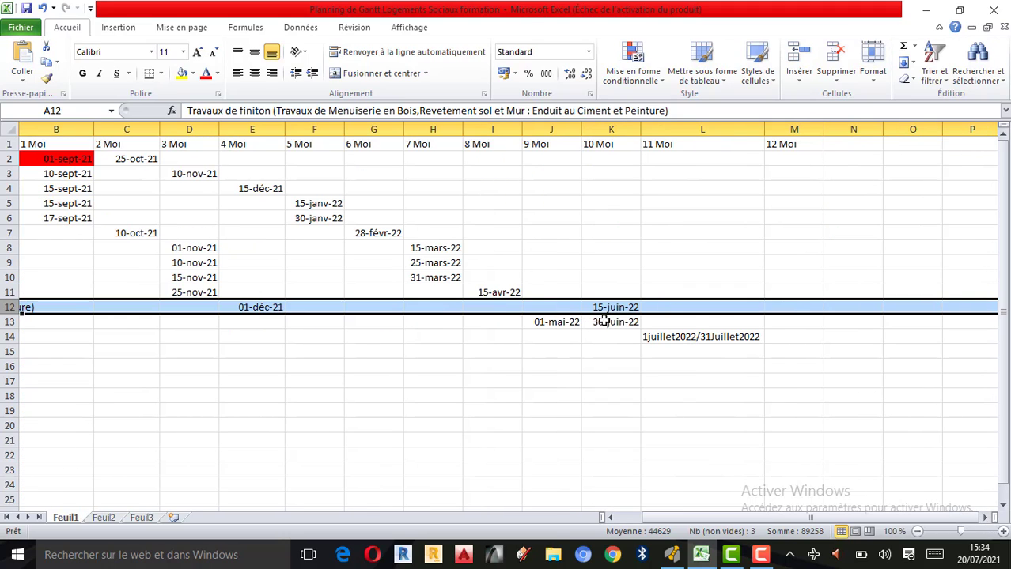
# Back in GanttProject, set the start date of Travaux de finiton to 1 décembre 2021
pyautogui.click(670, 555)
pyautogui.click(488, 204)
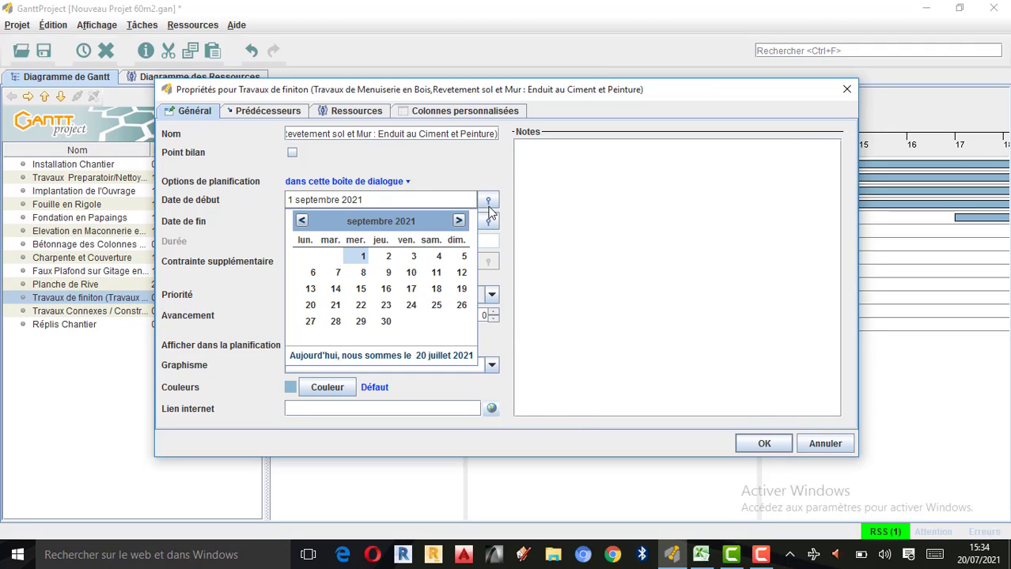
pyautogui.click(490, 204)
pyautogui.click(491, 204)
pyautogui.click(459, 222)
pyautogui.click(459, 221)
pyautogui.click(458, 222)
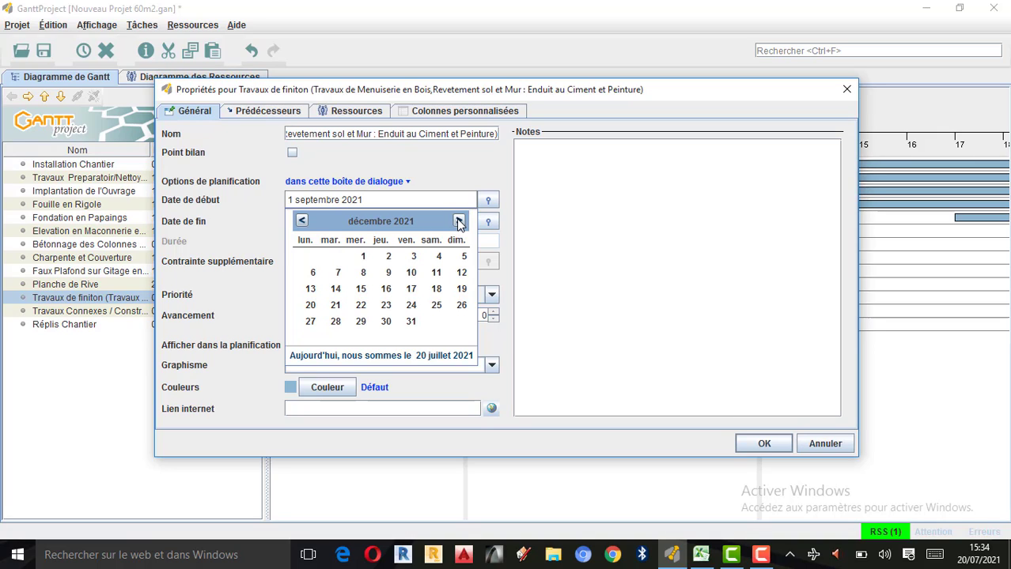
pyautogui.click(459, 222)
pyautogui.click(301, 222)
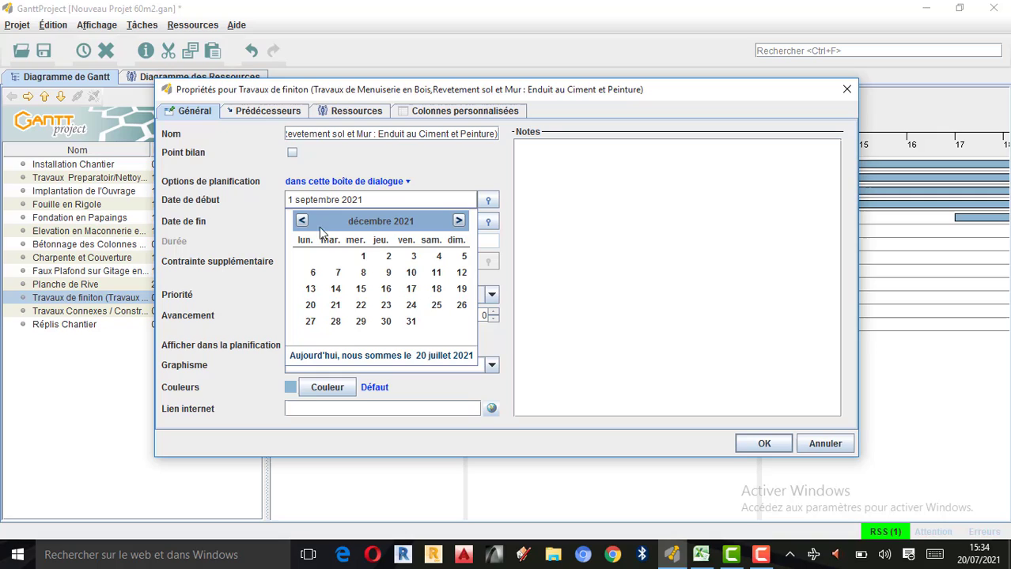
pyautogui.click(363, 258)
# Set the end date of Travaux de finiton to 15 juin 2022
pyautogui.click(488, 223)
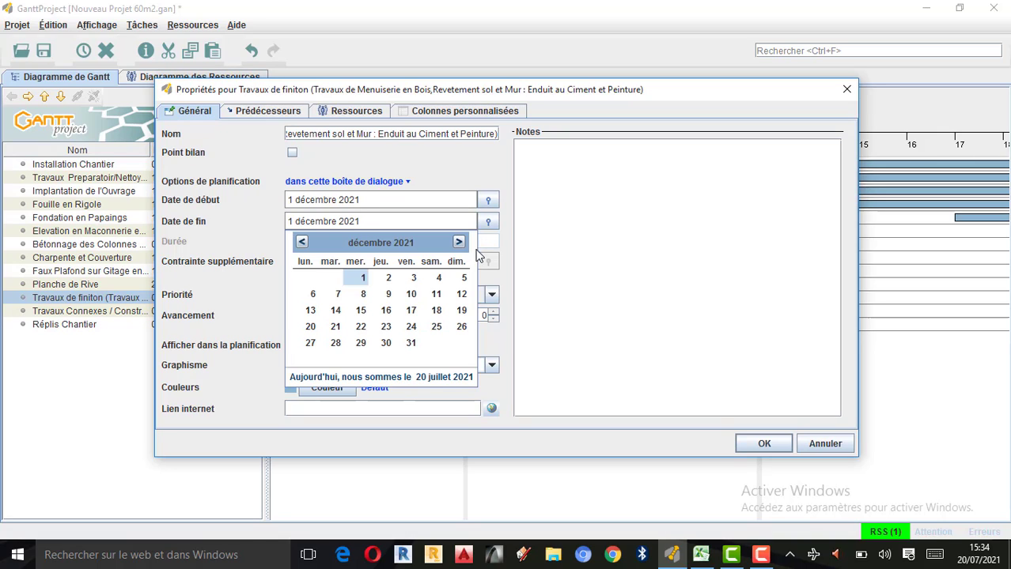
pyautogui.click(458, 242)
pyautogui.click(459, 242)
pyautogui.click(459, 242)
pyautogui.click(459, 242)
pyautogui.click(459, 242)
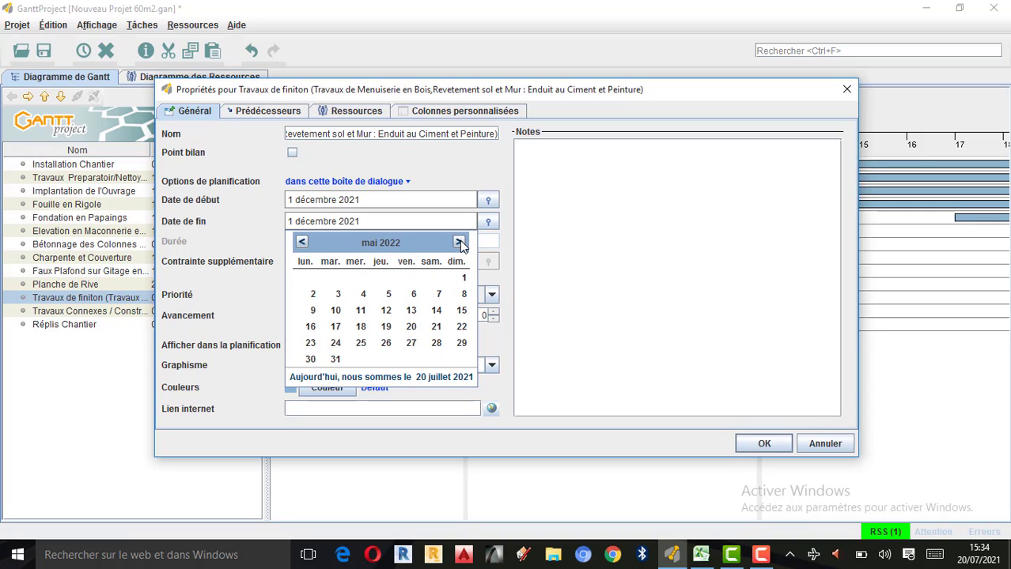
pyautogui.click(459, 242)
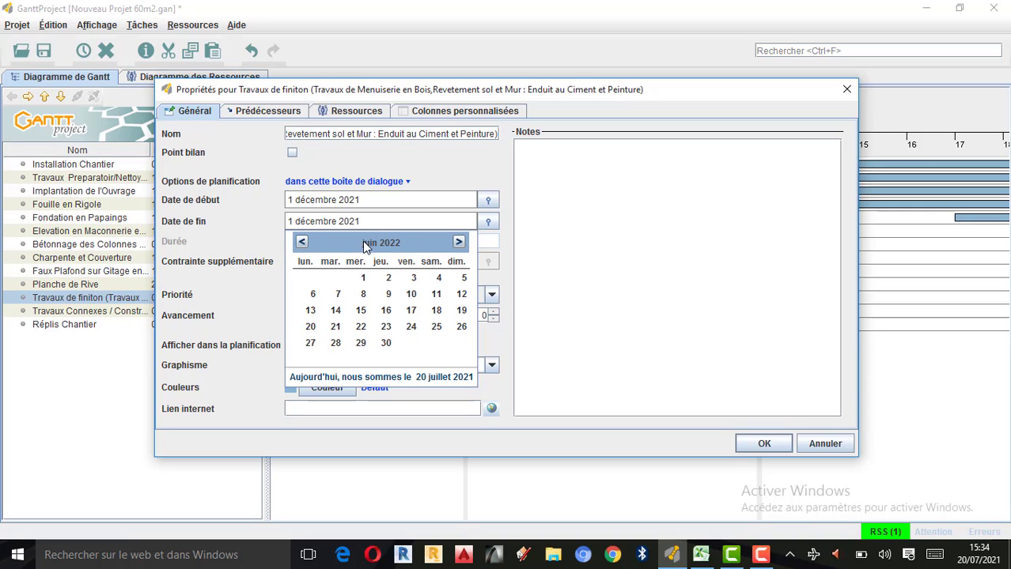
pyautogui.click(360, 312)
# Assign Ir. Chef du chantier, Contre maitre/ Menuisiers and Contre maitre/ Macon to Travaux de finiton and confirm its properties
pyautogui.click(282, 114)
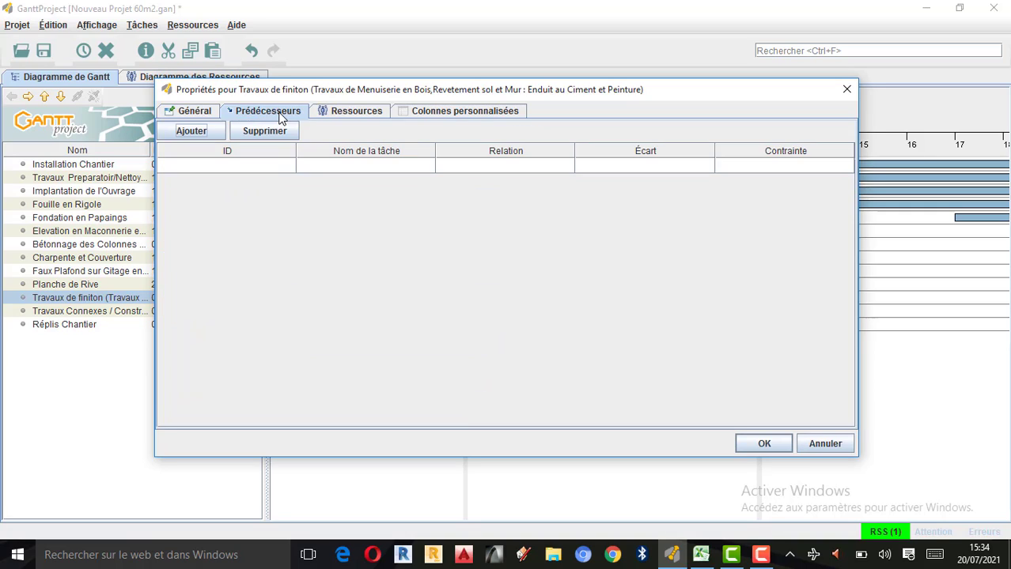
pyautogui.click(355, 116)
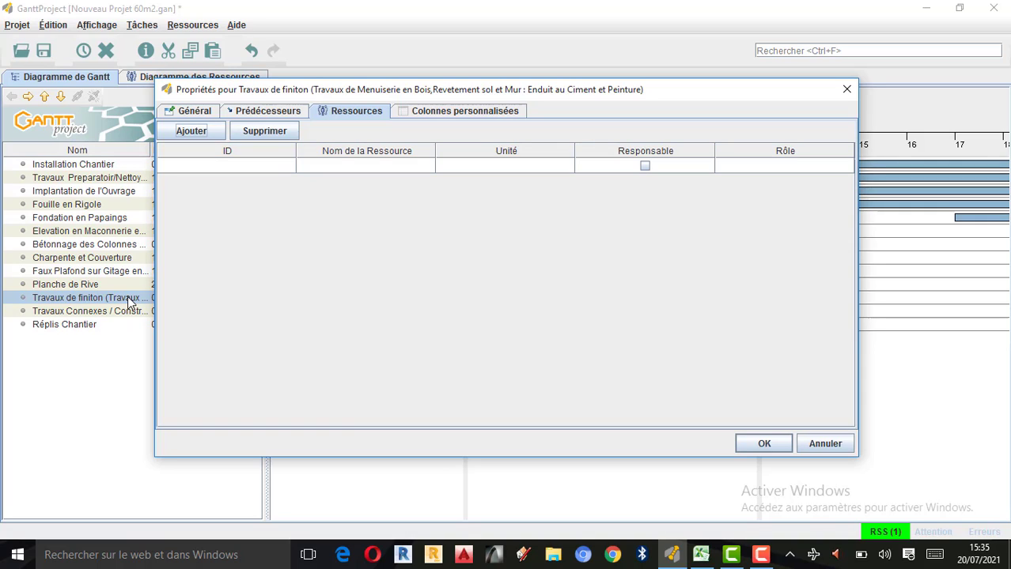
pyautogui.click(424, 167)
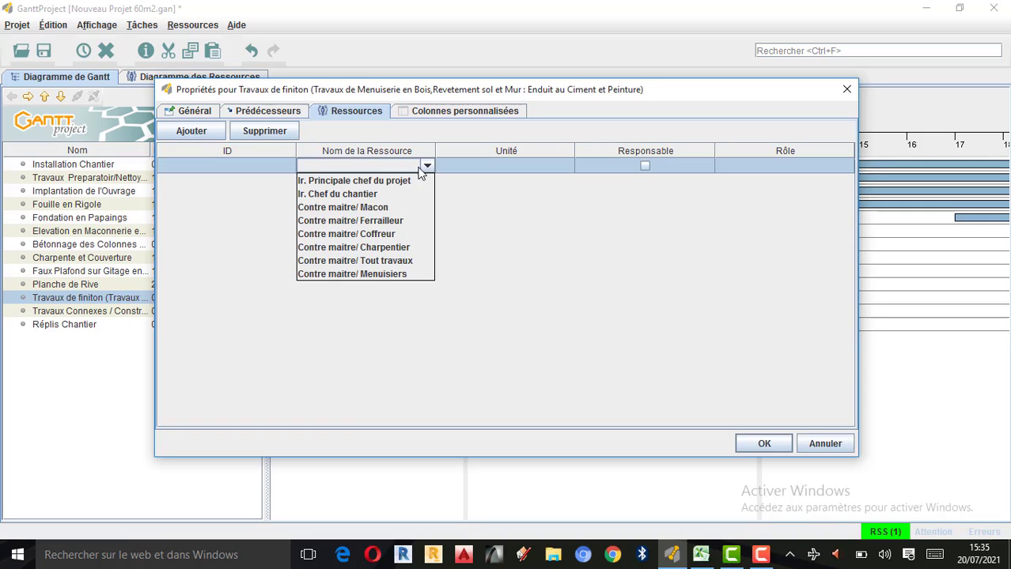
pyautogui.click(358, 193)
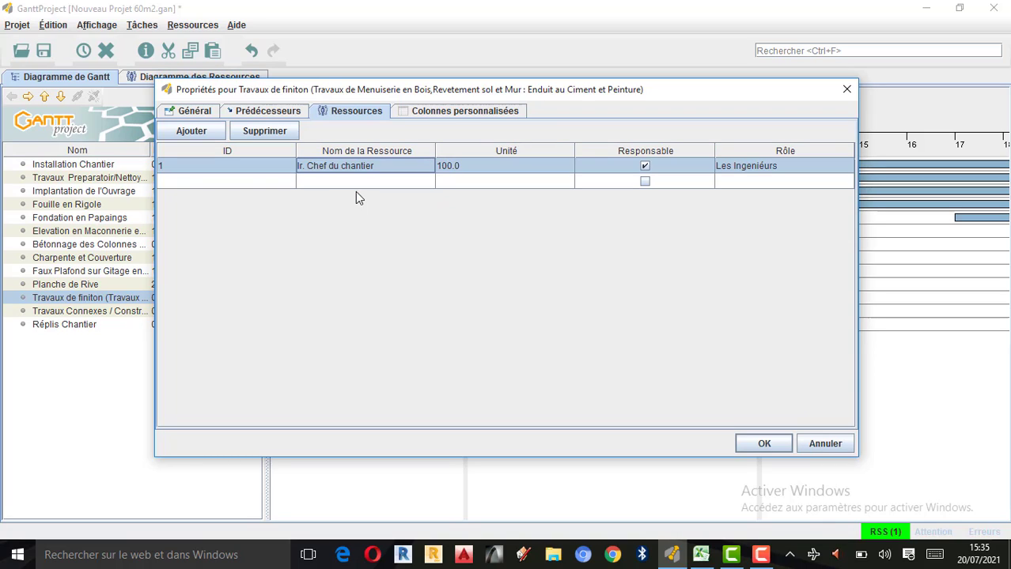
pyautogui.click(428, 182)
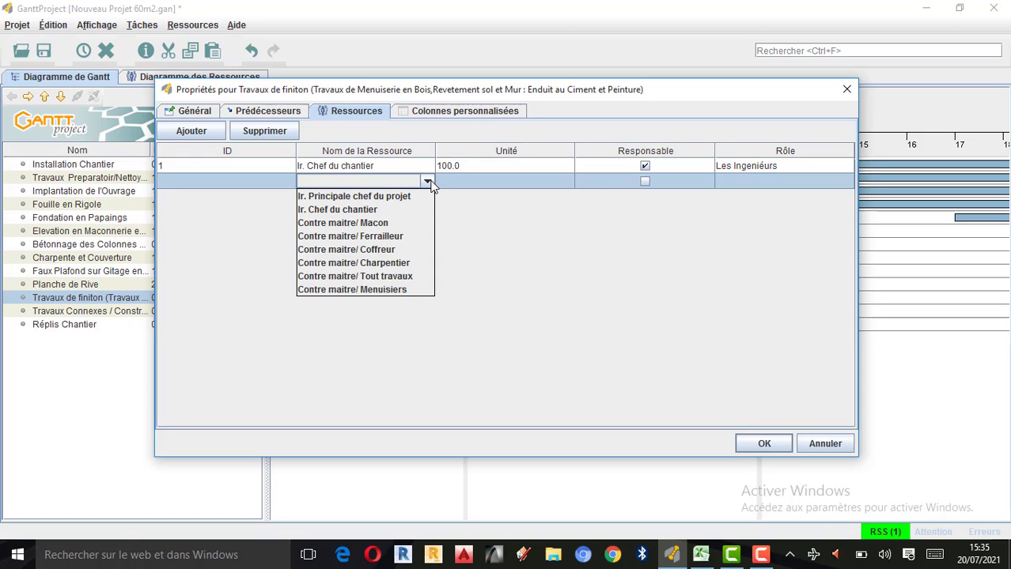
pyautogui.click(393, 291)
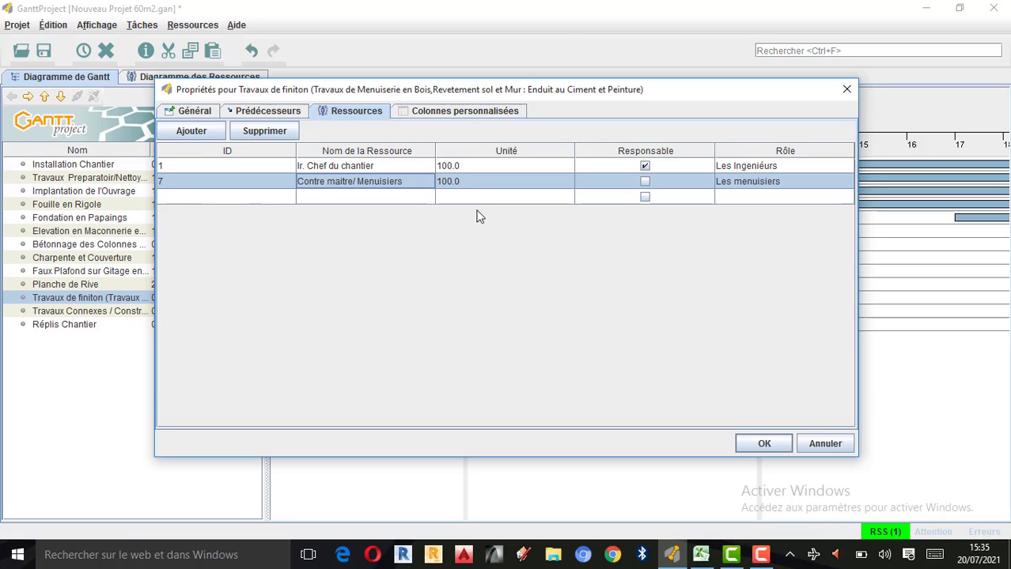
pyautogui.click(426, 198)
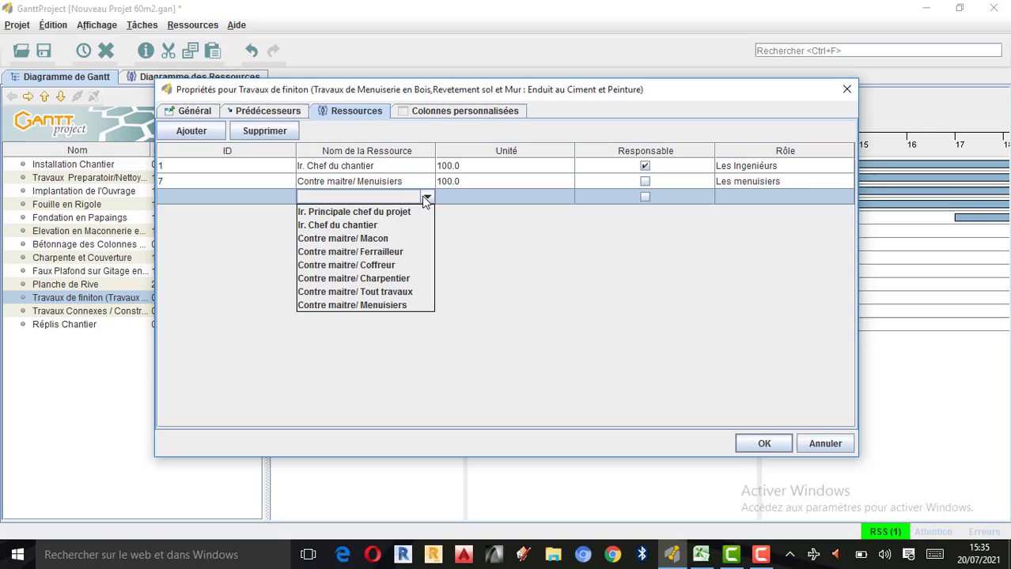
pyautogui.click(387, 240)
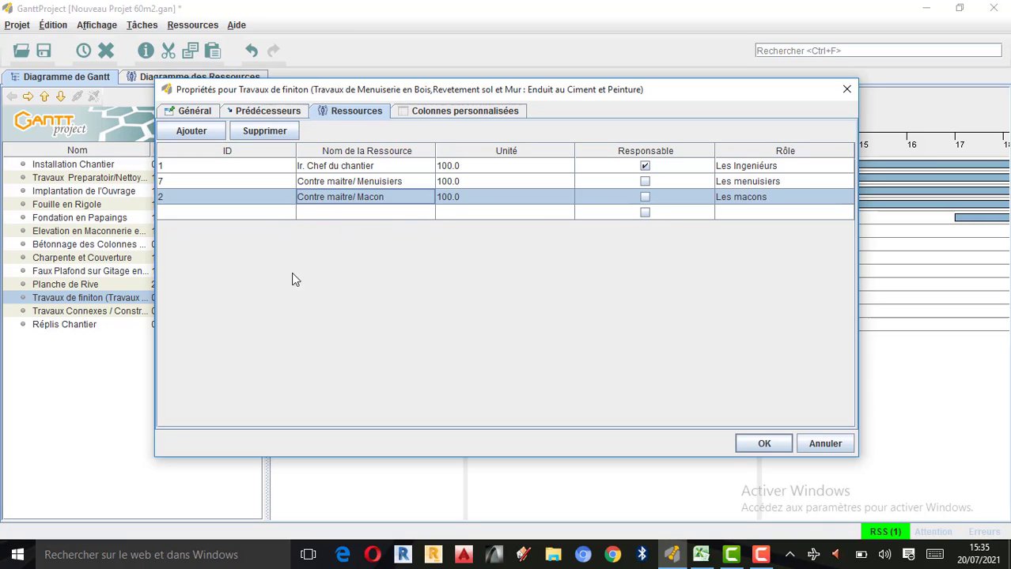
pyautogui.click(761, 443)
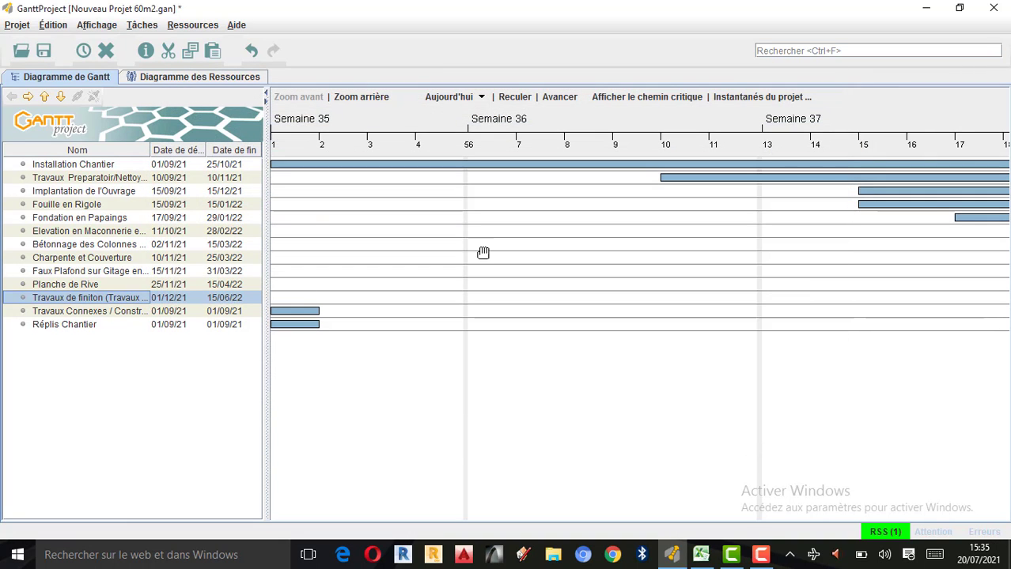
# Switch to Excel and duplicate the Contre maitre/menuisier entry of the resource list into cell A26
pyautogui.click(702, 552)
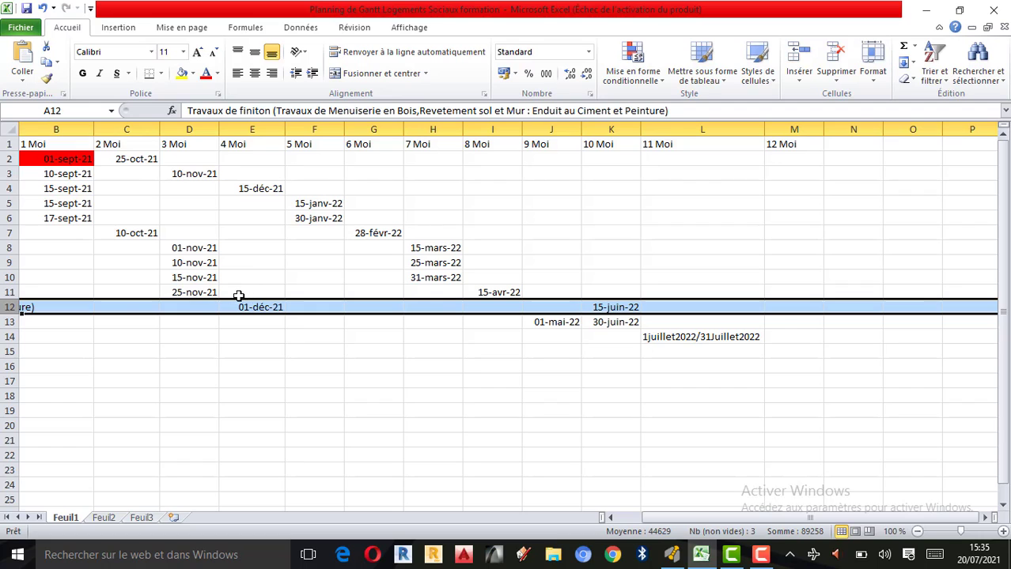
pyautogui.press('Left')
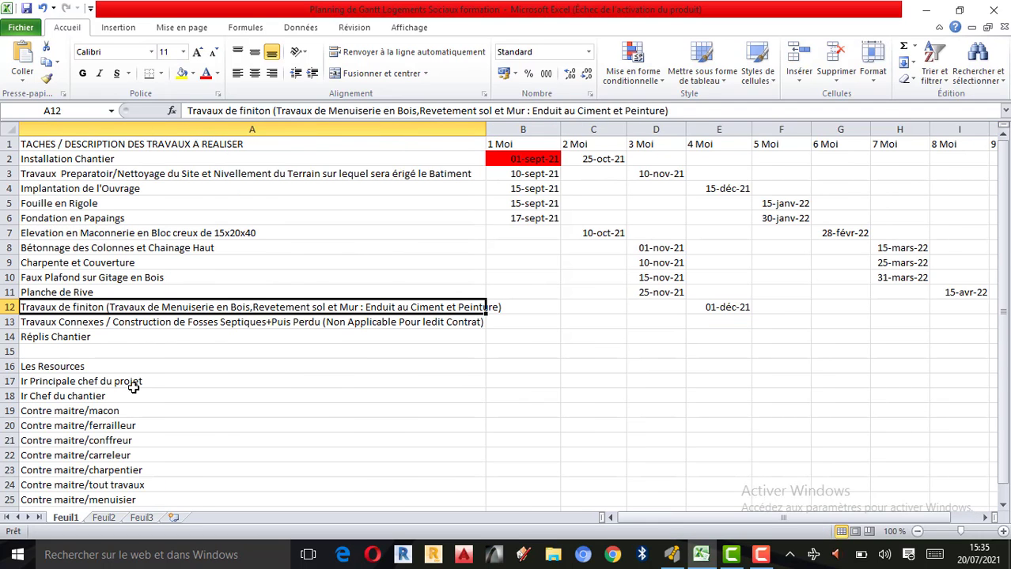
pyautogui.scroll(-4, 135, 385)
pyautogui.click(81, 337)
pyautogui.click(115, 322)
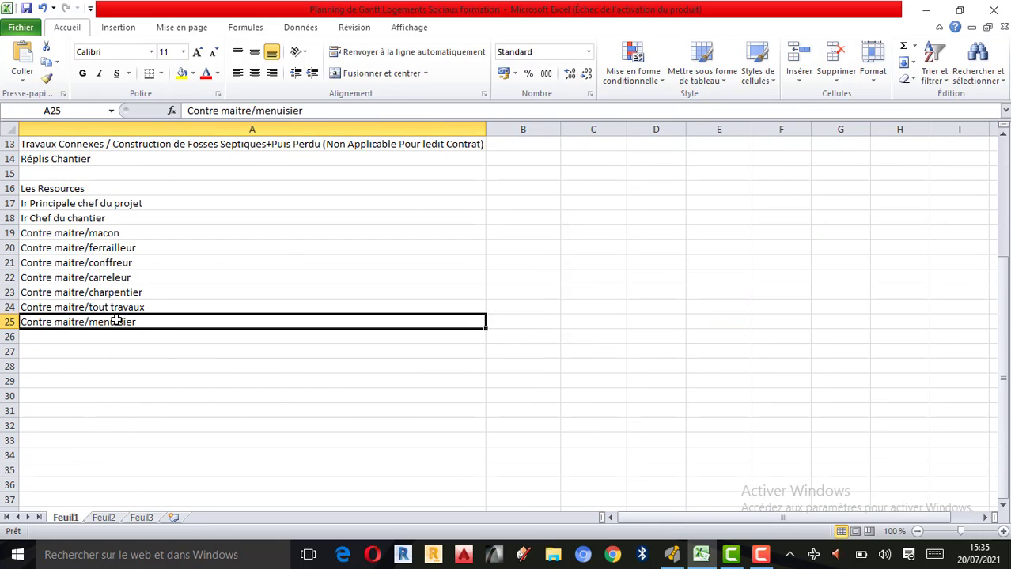
pyautogui.rightClick(117, 320)
pyautogui.click(164, 83)
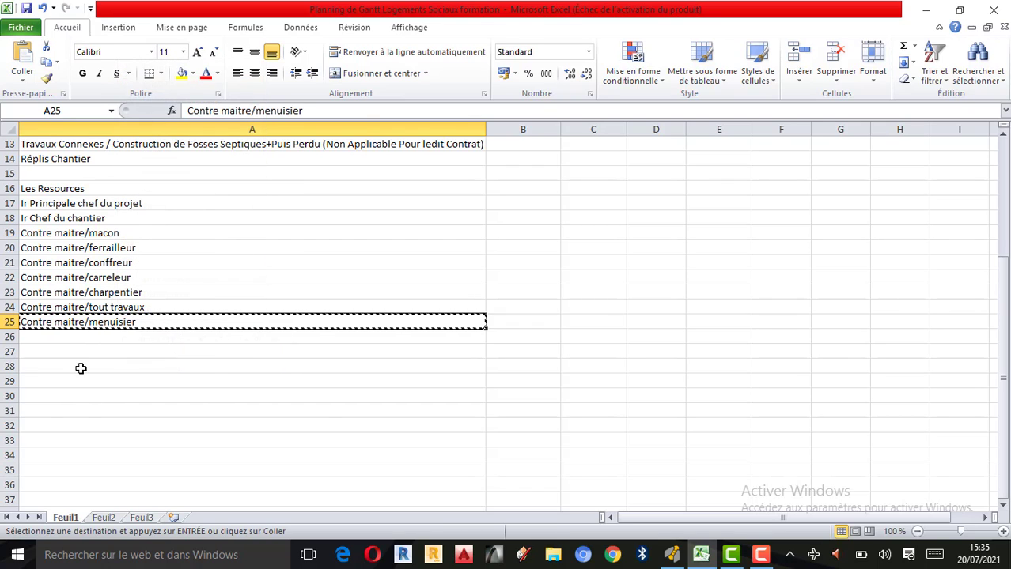
pyautogui.click(82, 338)
pyautogui.rightClick(85, 338)
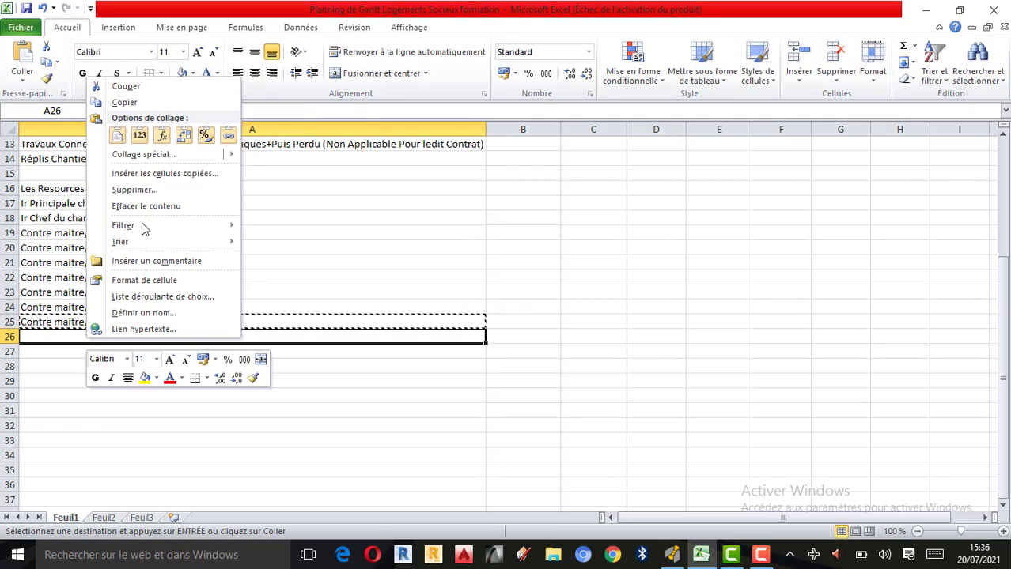
pyautogui.click(117, 136)
pyautogui.click(86, 395)
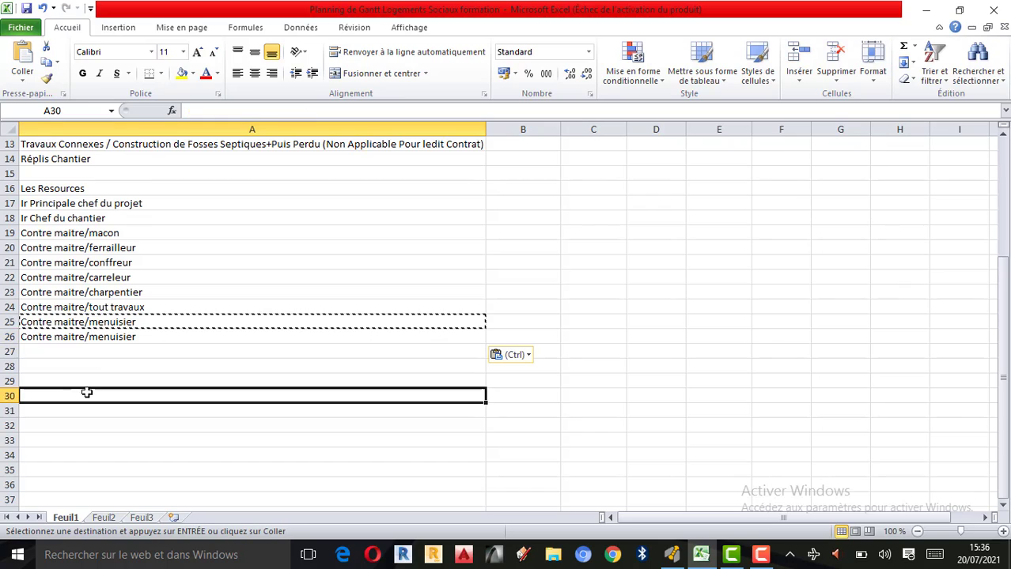
# Change the text in cell A26 to Contre maitre/Peintre and copy it to the clipboard
pyautogui.doubleClick(97, 337)
pyautogui.moveTo(136, 337); pyautogui.dragTo(90, 337)
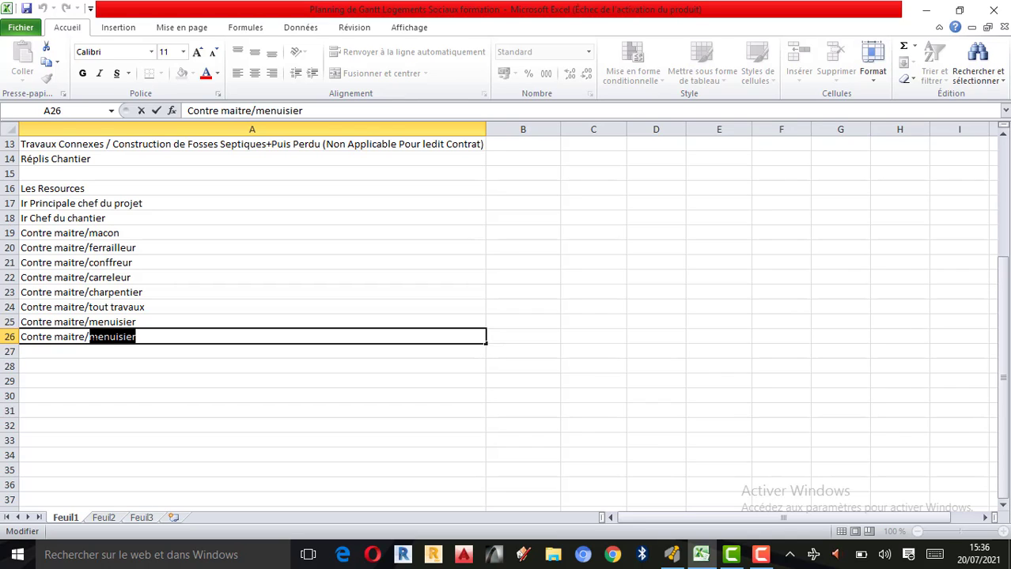
pyautogui.write('Pein')
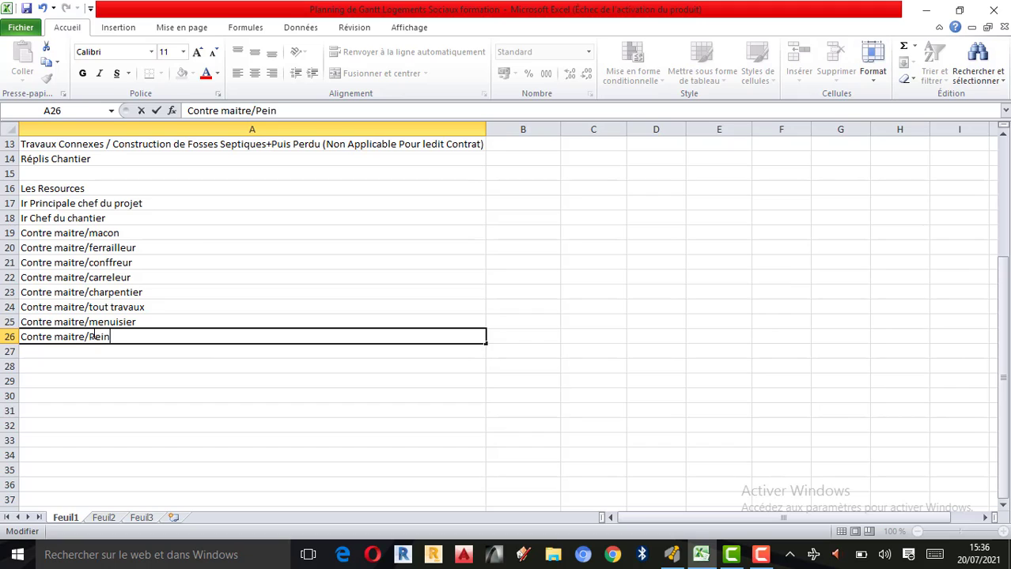
pyautogui.write('tre')
pyautogui.moveTo(143, 337); pyautogui.dragTo(3, 337)
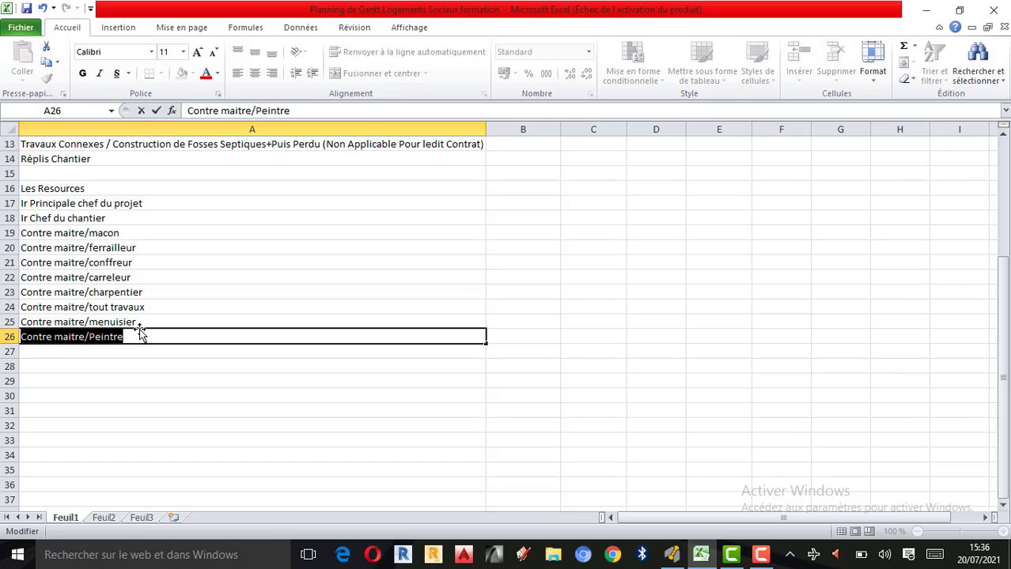
pyautogui.hotkey('ctrl', 'c')
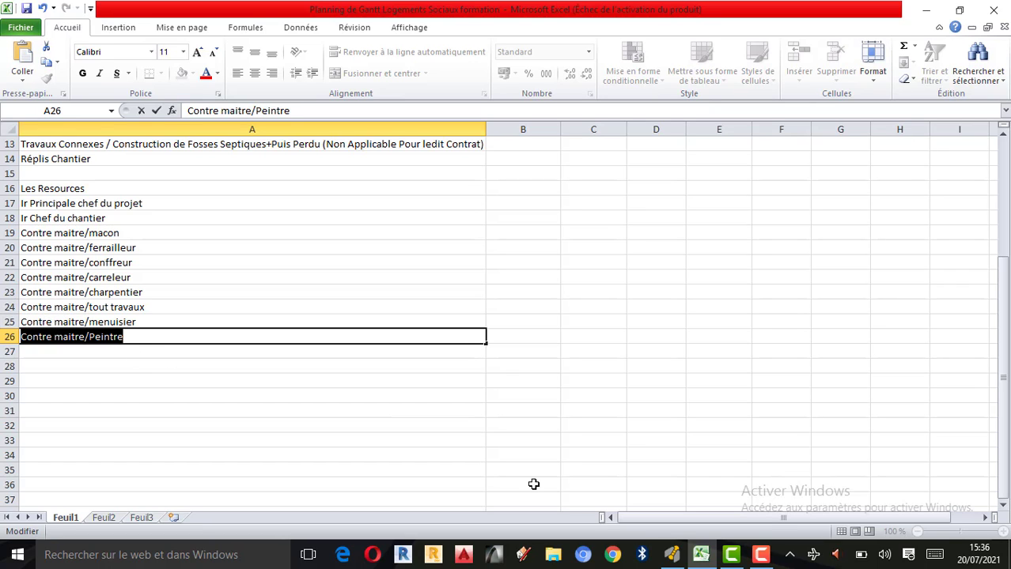
# Switch to GanttProject and show the resources diagram
pyautogui.click(672, 555)
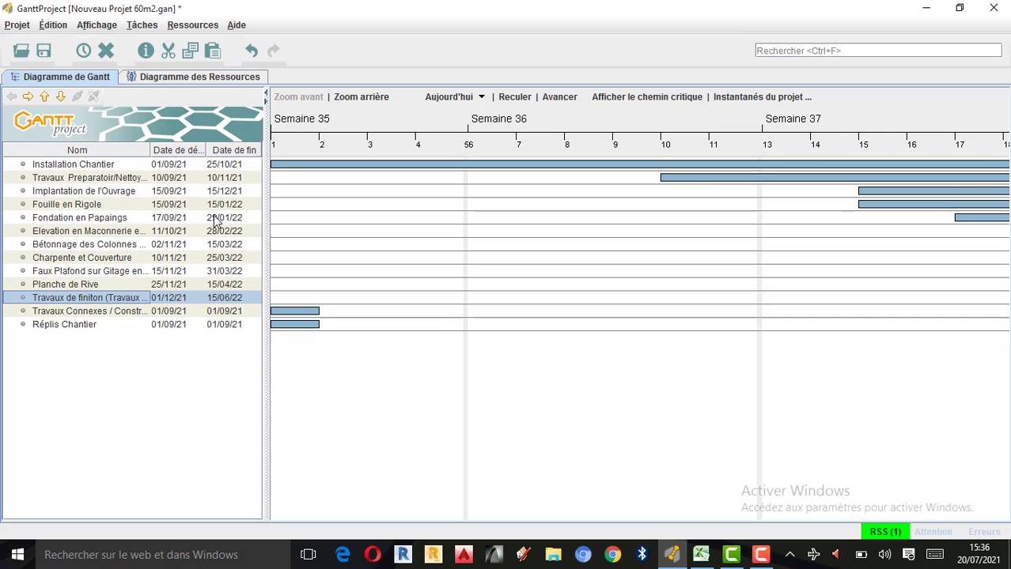
pyautogui.click(180, 78)
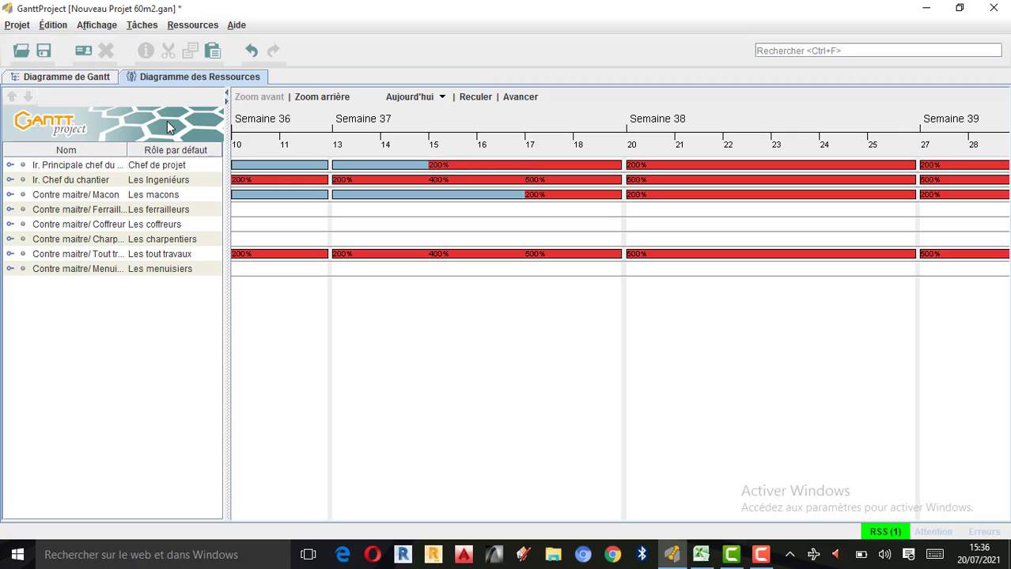
pyautogui.click(204, 26)
pyautogui.click(216, 42)
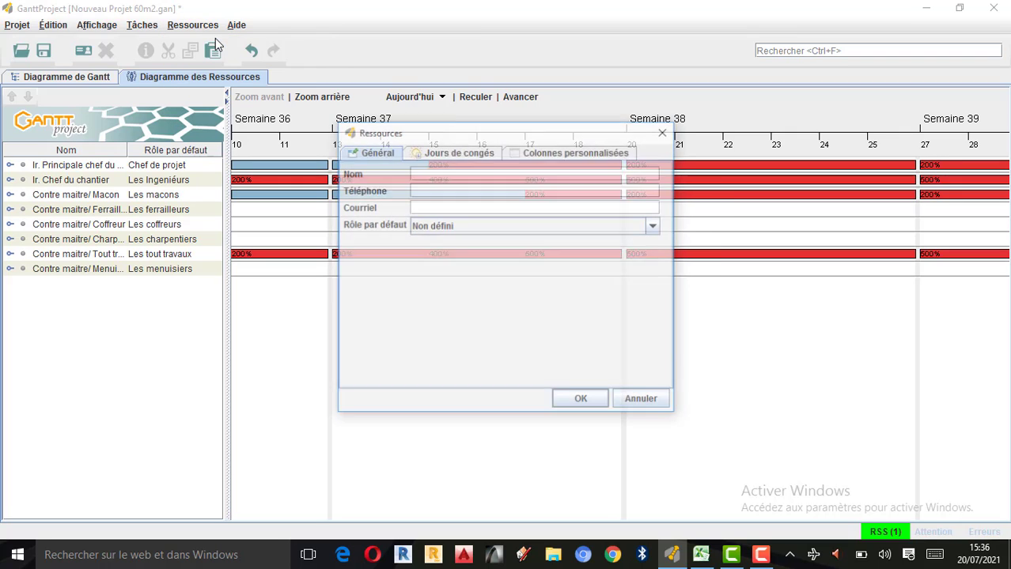
pyautogui.click(451, 171)
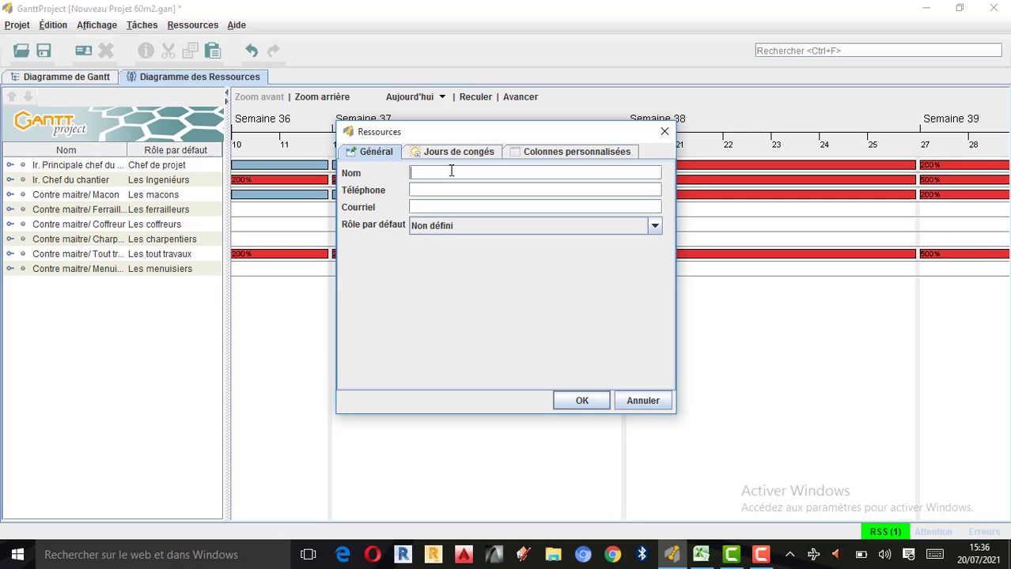
pyautogui.hotkey('ctrl', 'v')
pyautogui.click(655, 226)
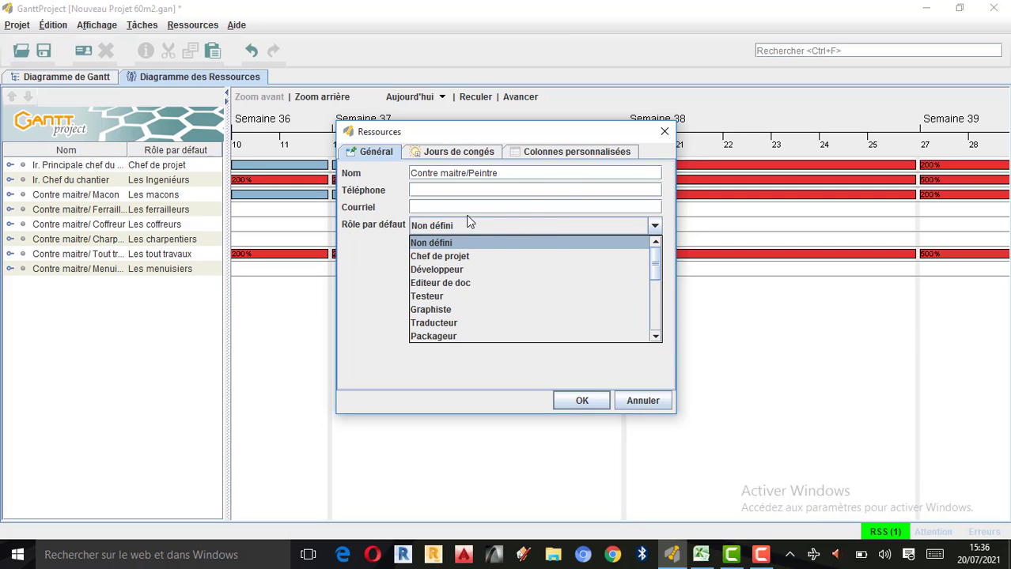
pyautogui.click(663, 132)
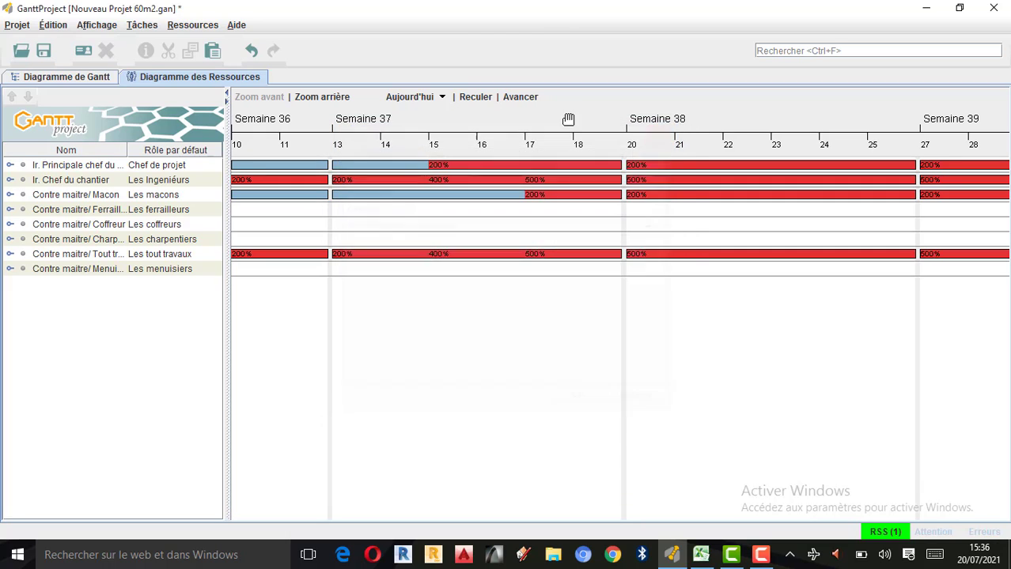
# Add a new role named Les peintres in the project settings and confirm
pyautogui.click(17, 25)
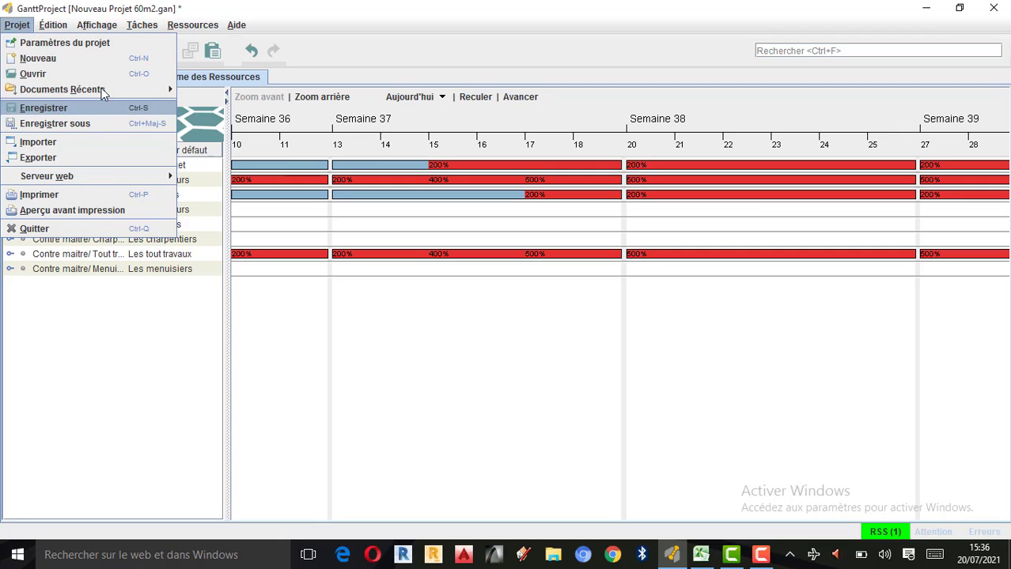
pyautogui.click(67, 46)
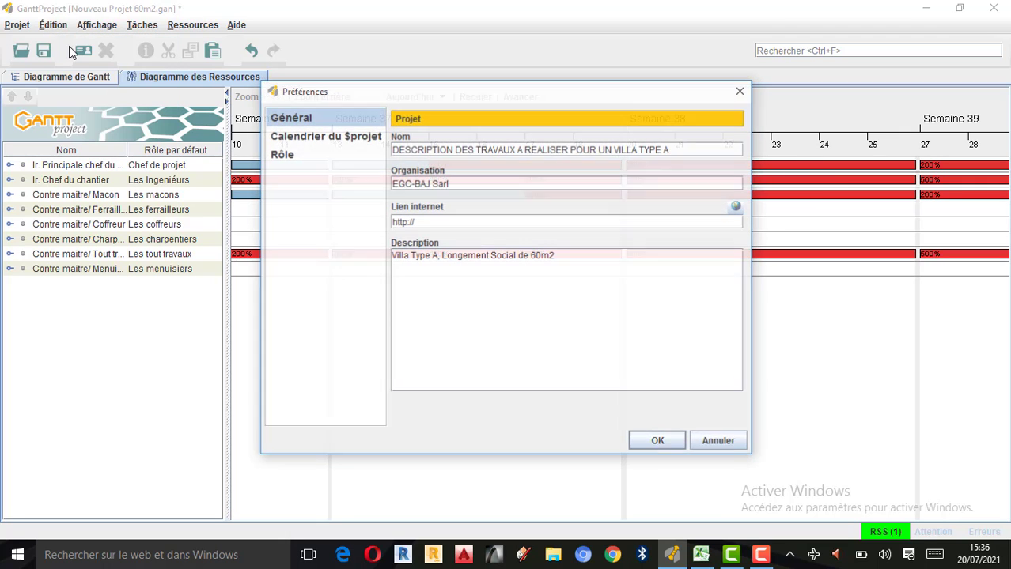
pyautogui.click(285, 156)
pyautogui.moveTo(738, 229); pyautogui.dragTo(736, 262)
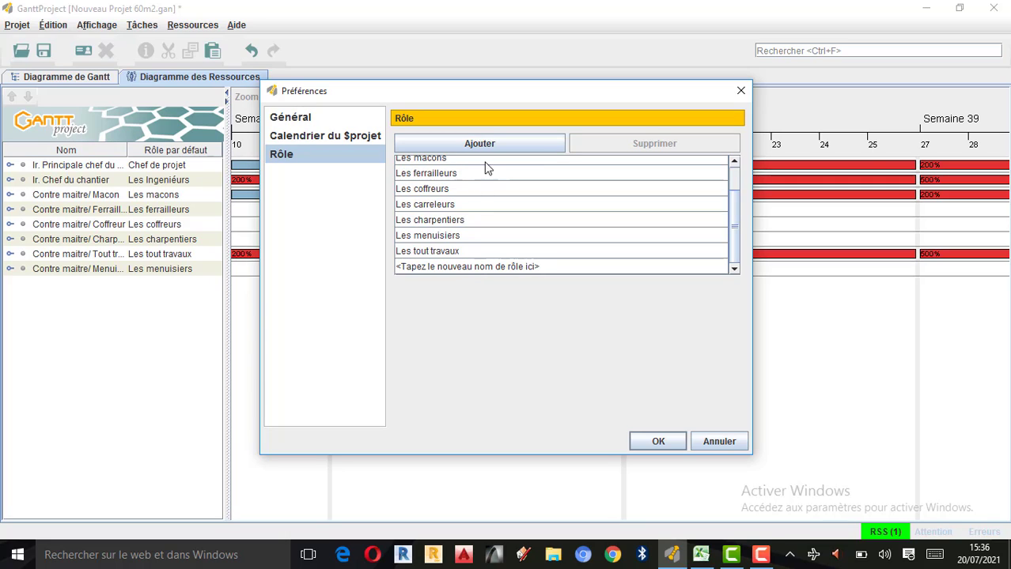
pyautogui.doubleClick(461, 265)
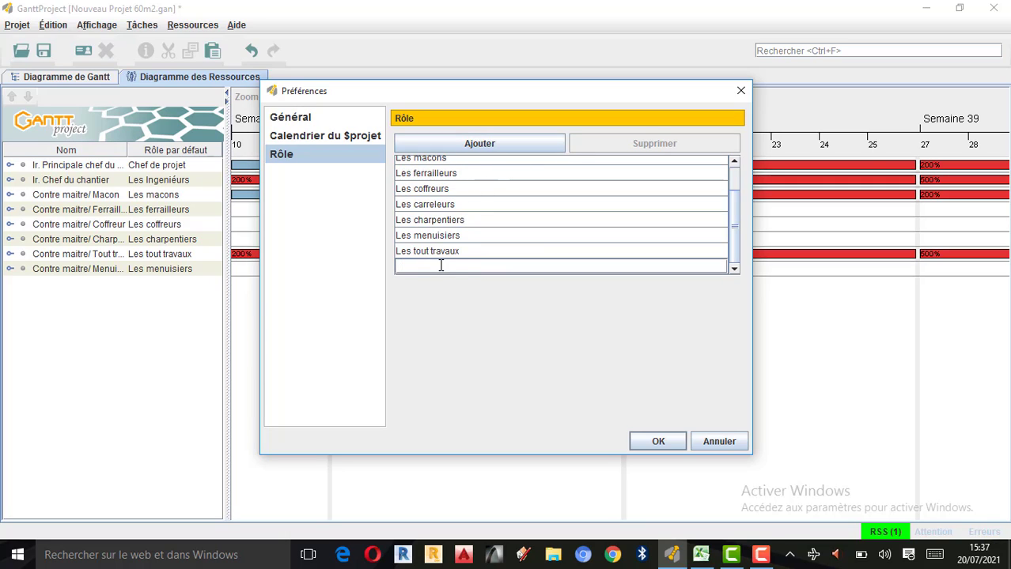
pyautogui.write('Les peintres')
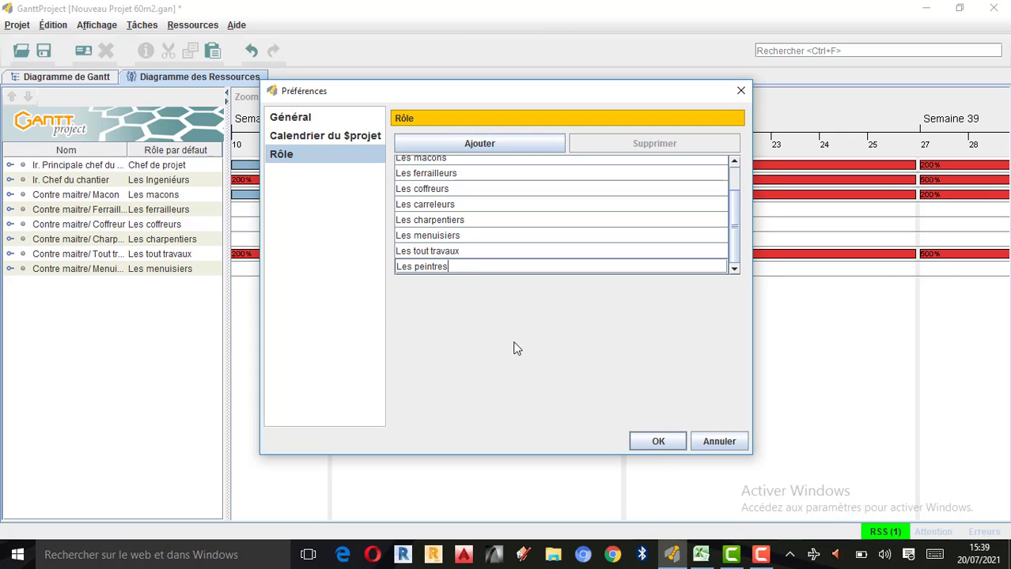
pyautogui.click(658, 440)
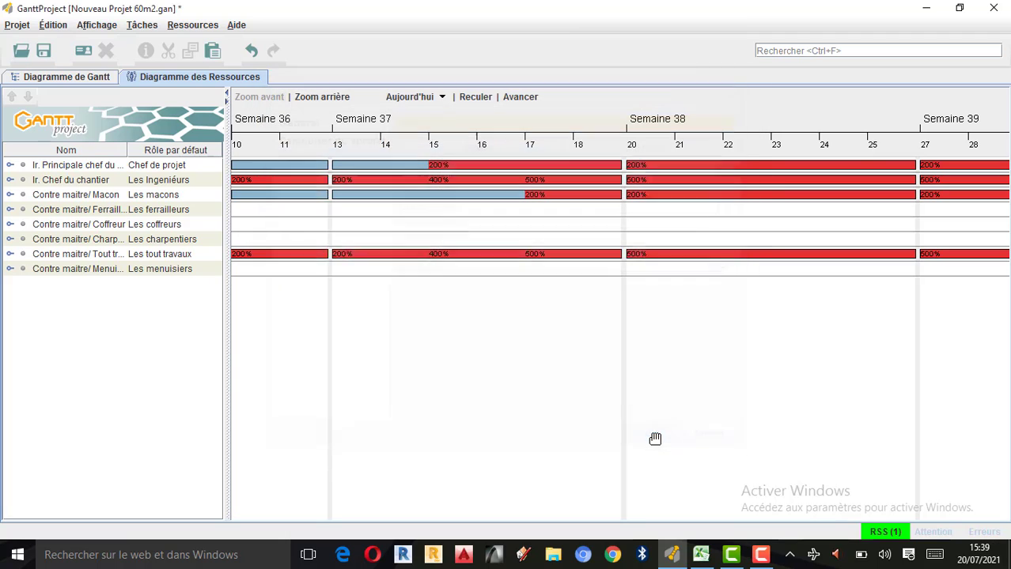
# Return to the Gantt diagram and create the resource Contre maitre/Peintre with Les peintres as its default role
pyautogui.click(67, 79)
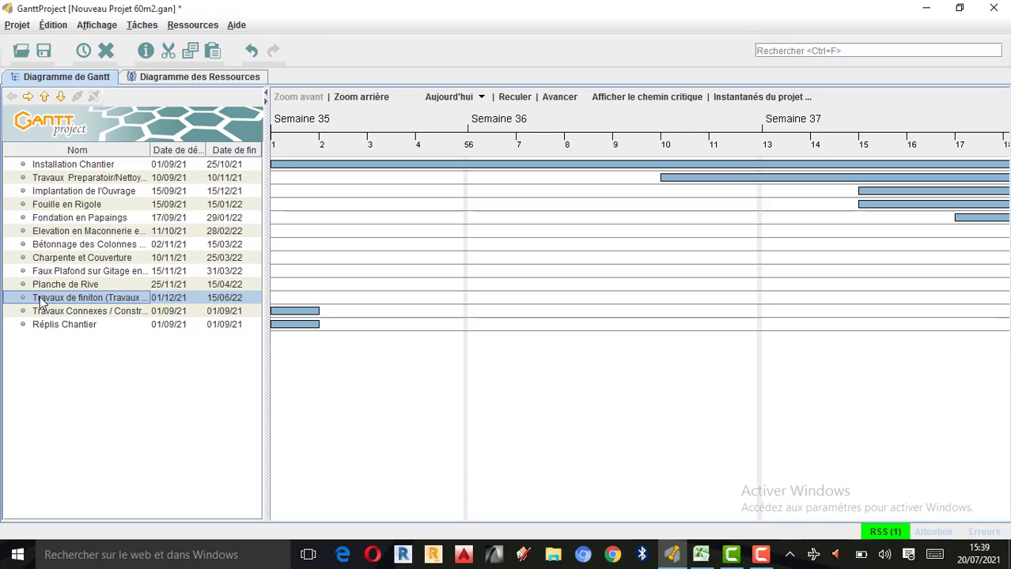
pyautogui.click(192, 25)
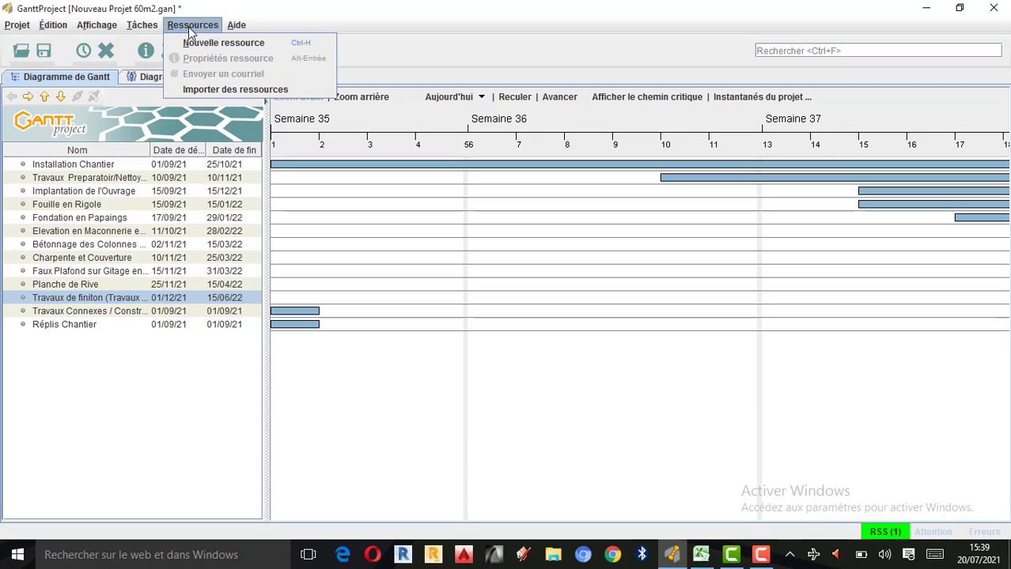
pyautogui.click(215, 43)
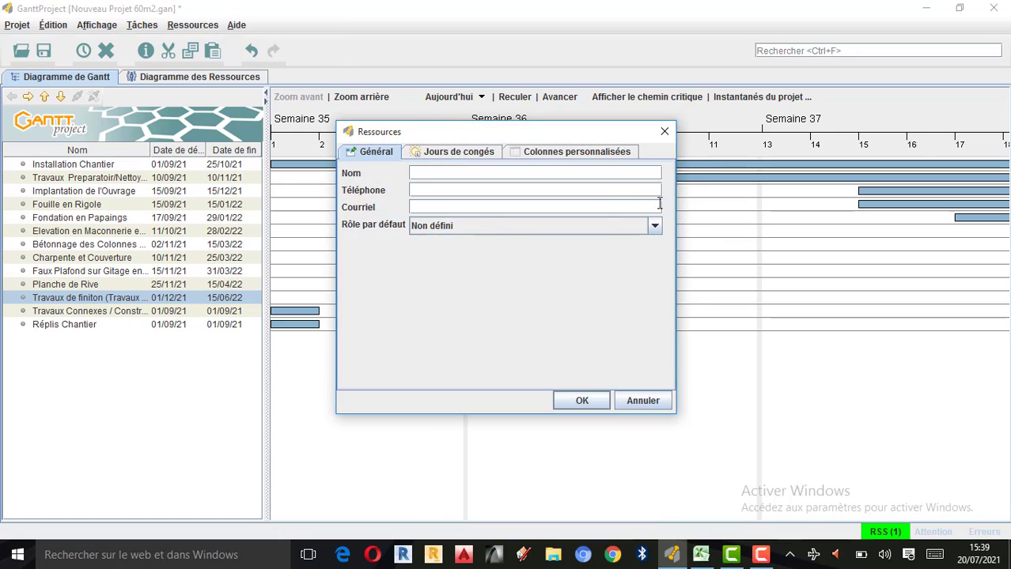
pyautogui.click(422, 172)
pyautogui.hotkey('ctrl', 'v')
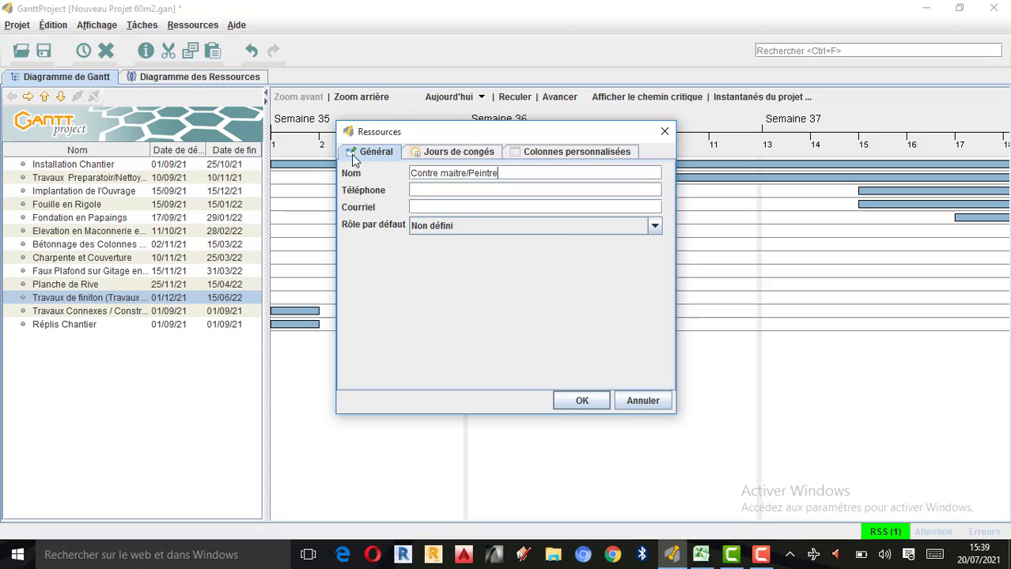
pyautogui.click(654, 228)
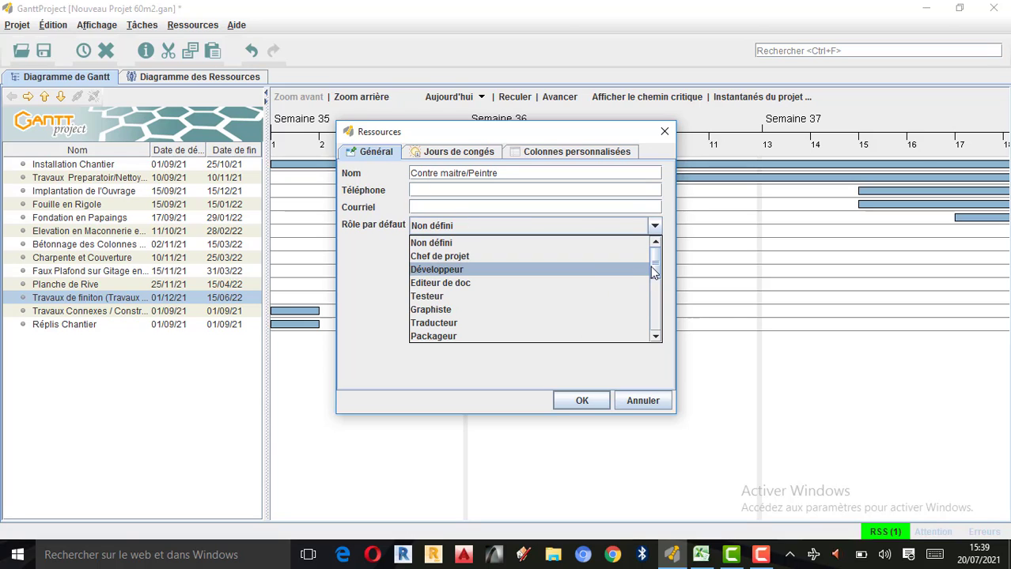
pyautogui.scroll(-4, 656, 287)
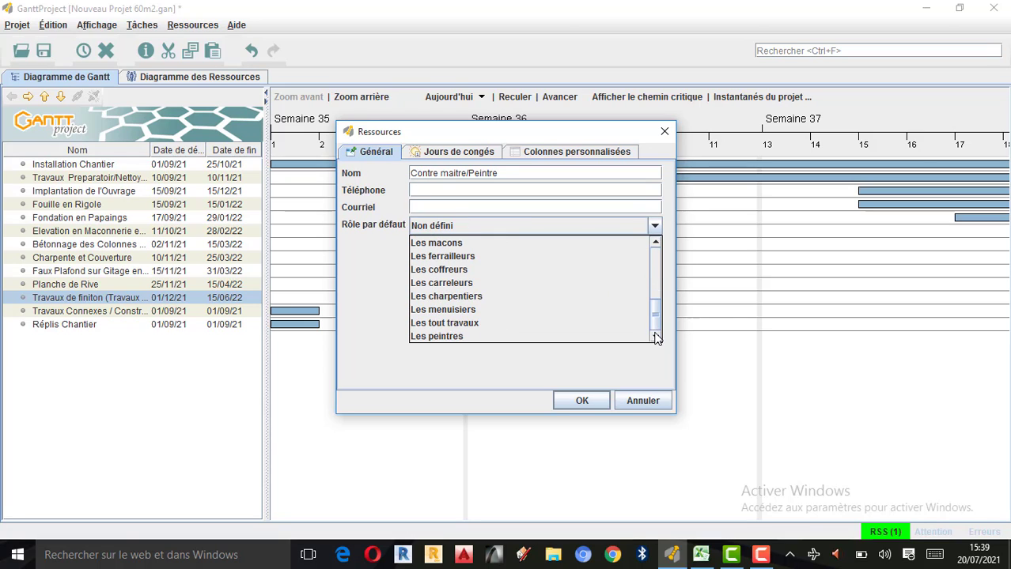
pyautogui.click(459, 337)
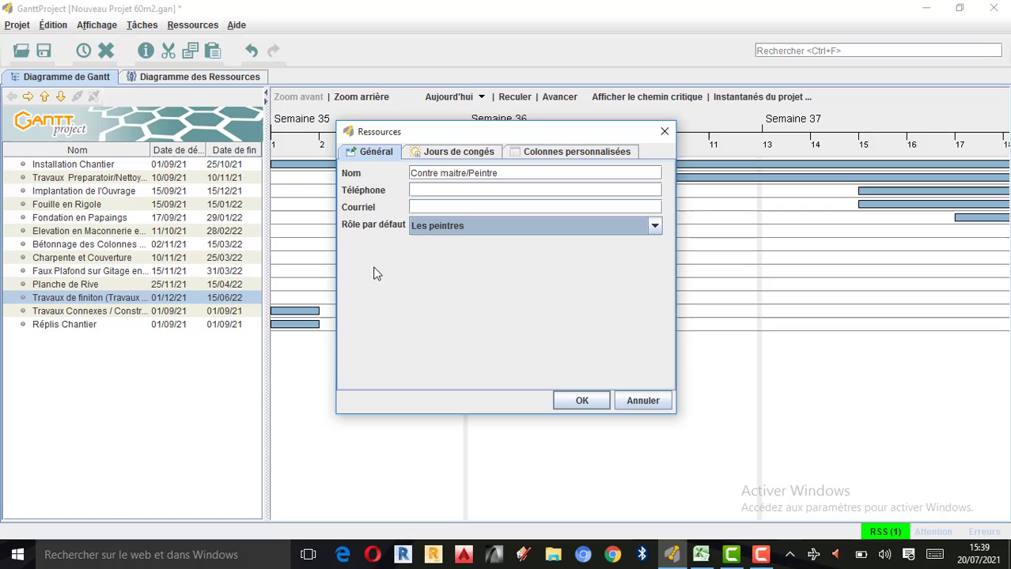
pyautogui.click(593, 402)
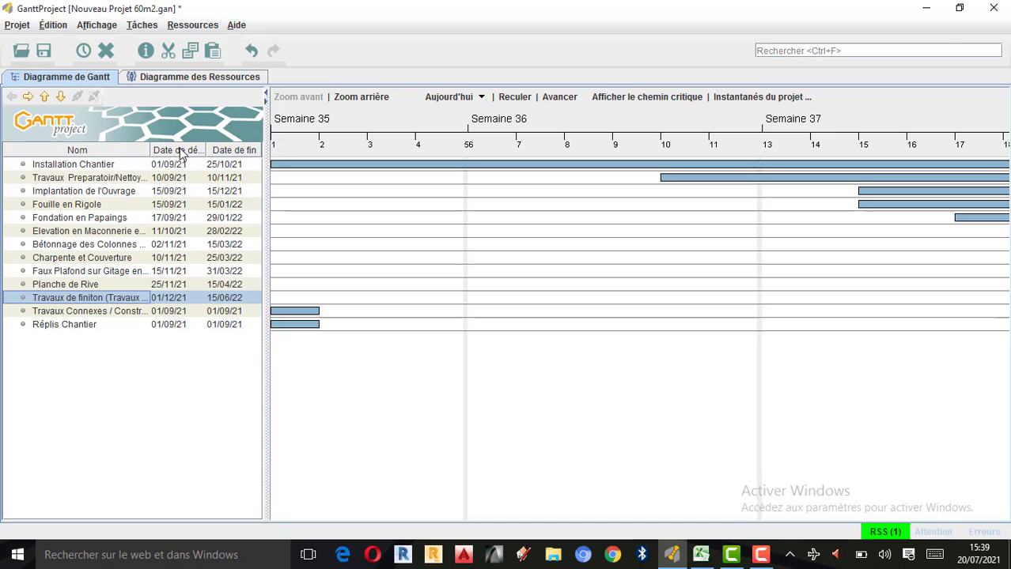
# Open the properties of Travaux de finiton and check the task's dates in row 12 of the Excel planning
pyautogui.doubleClick(21, 299)
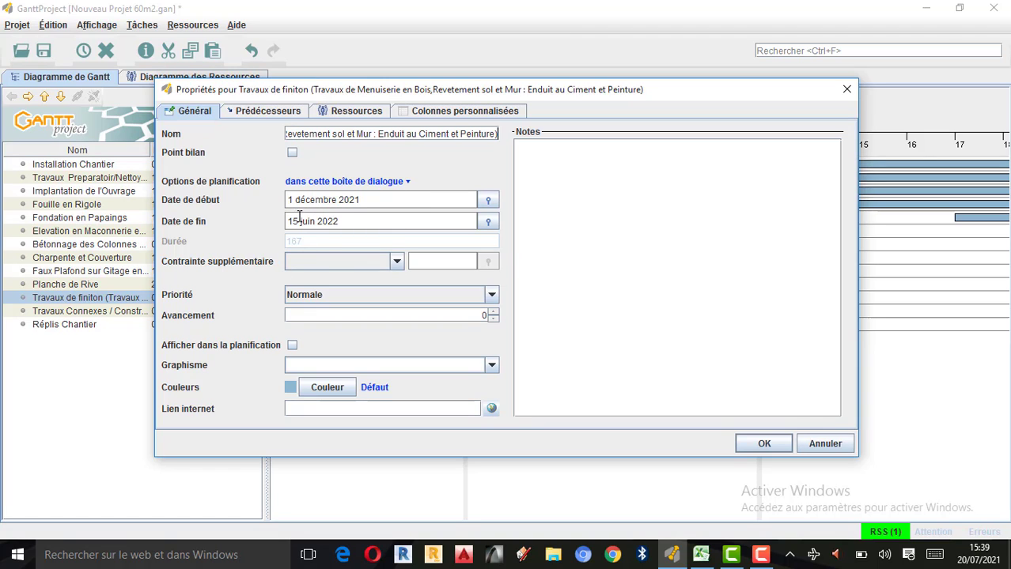
pyautogui.click(700, 554)
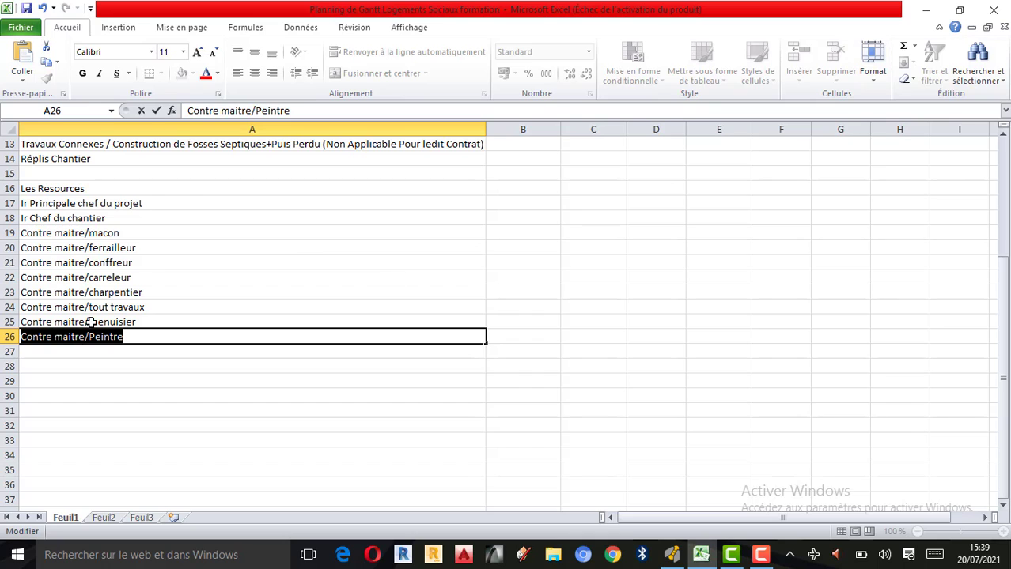
pyautogui.scroll(3, 230, 234)
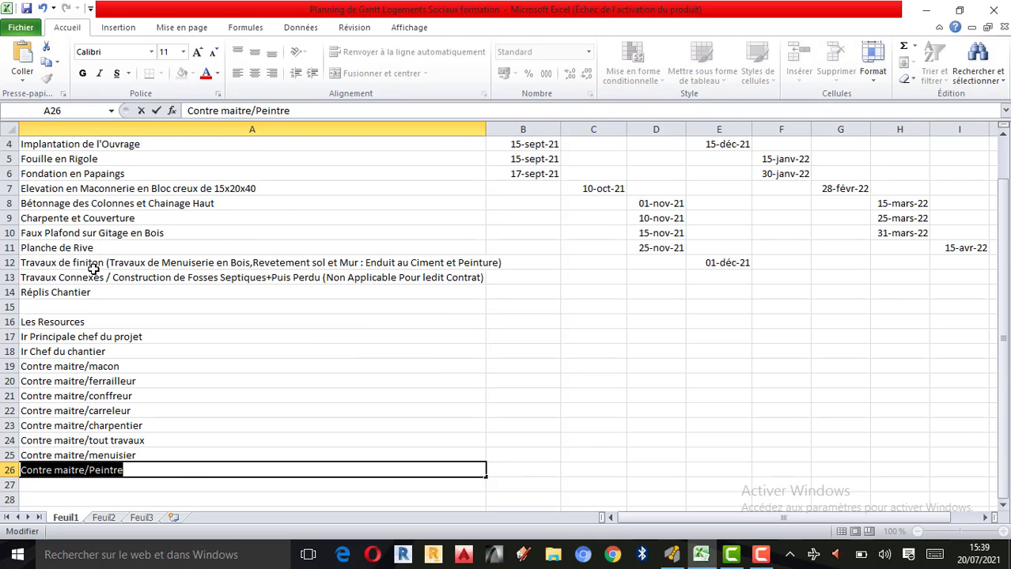
pyautogui.click(10, 262)
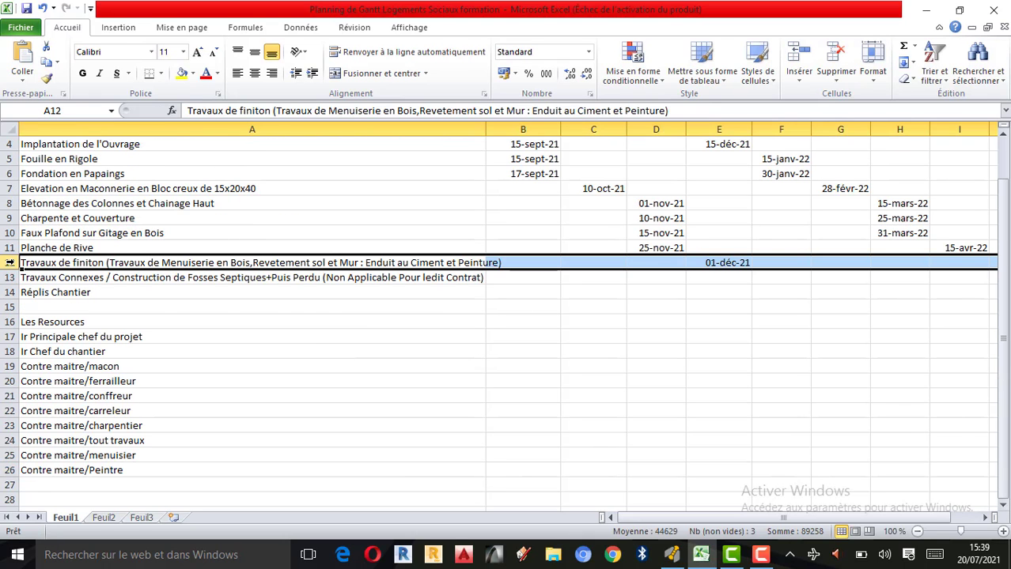
pyautogui.press('Right')
pyautogui.press('Right')
pyautogui.press('Right')
pyautogui.press('Right')
pyautogui.press('Right')
pyautogui.press('Right')
pyautogui.press('Right')
pyautogui.press('Right')
pyautogui.press('Right')
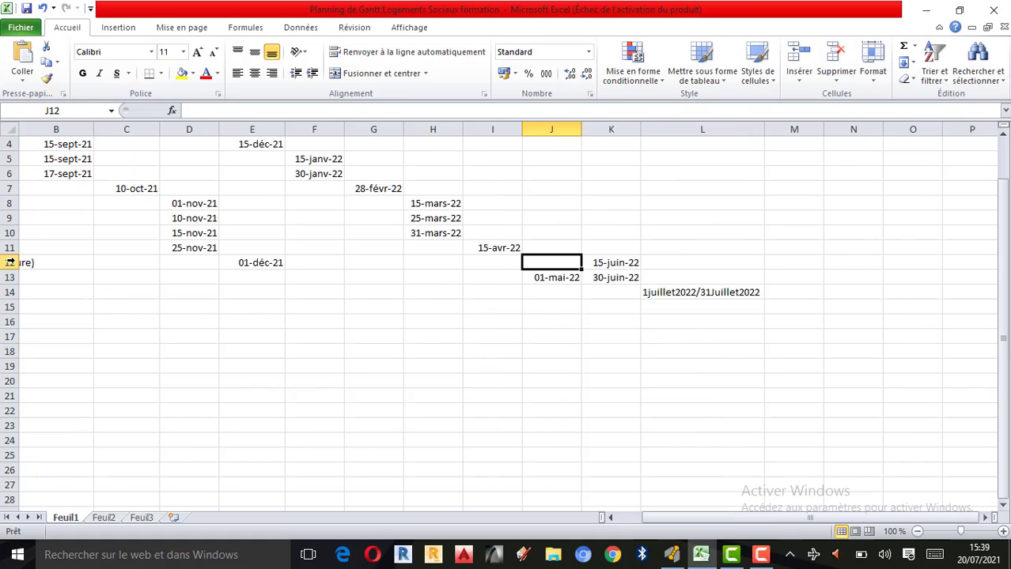
pyautogui.click(7, 263)
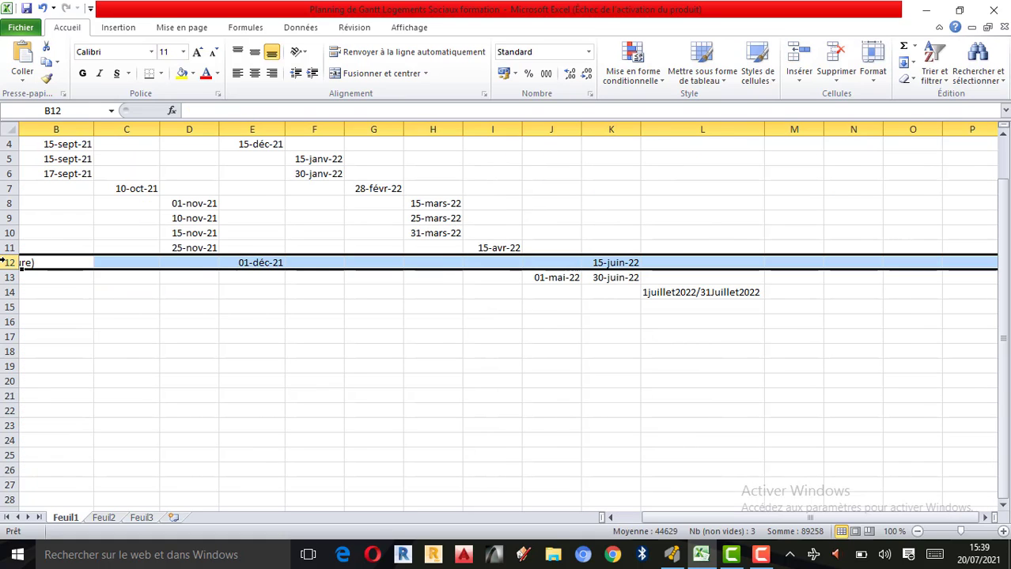
pyautogui.press('Left')
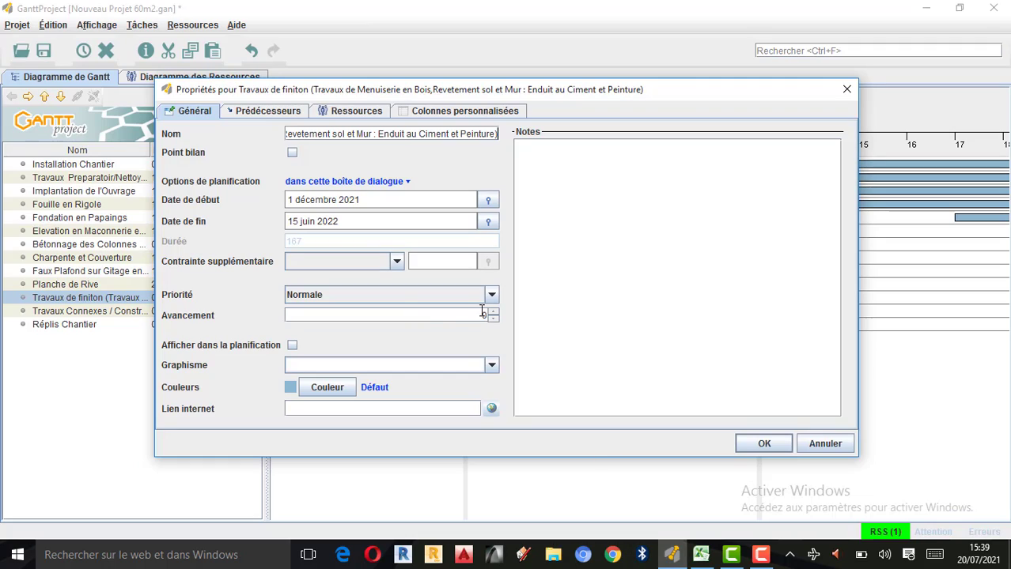
# Switch back to GanttProject and assign Contre maitre/Peintre to Travaux de finiton
pyautogui.click(671, 554)
pyautogui.click(366, 116)
pyautogui.click(329, 214)
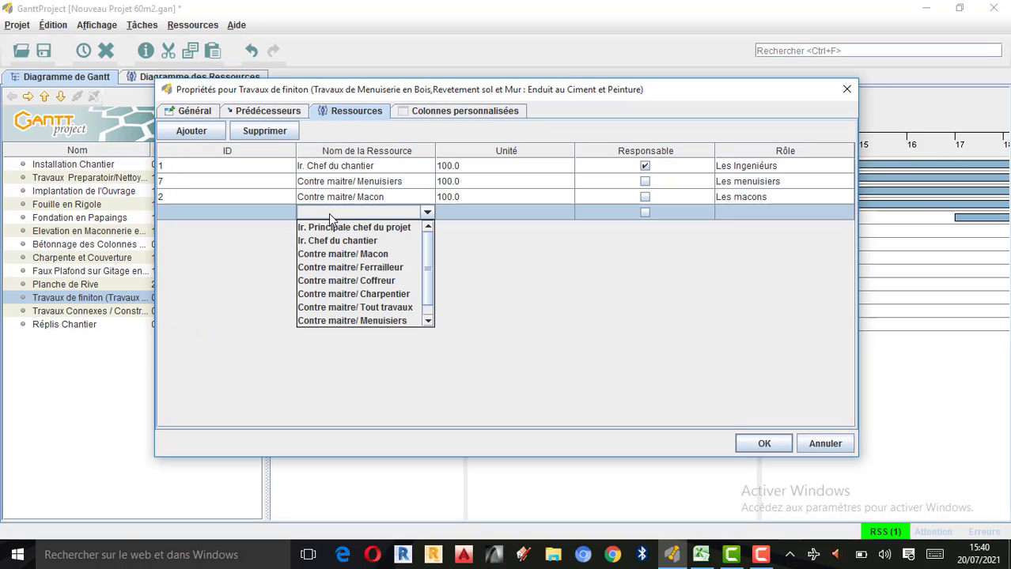
pyautogui.moveTo(427, 252); pyautogui.dragTo(427, 275)
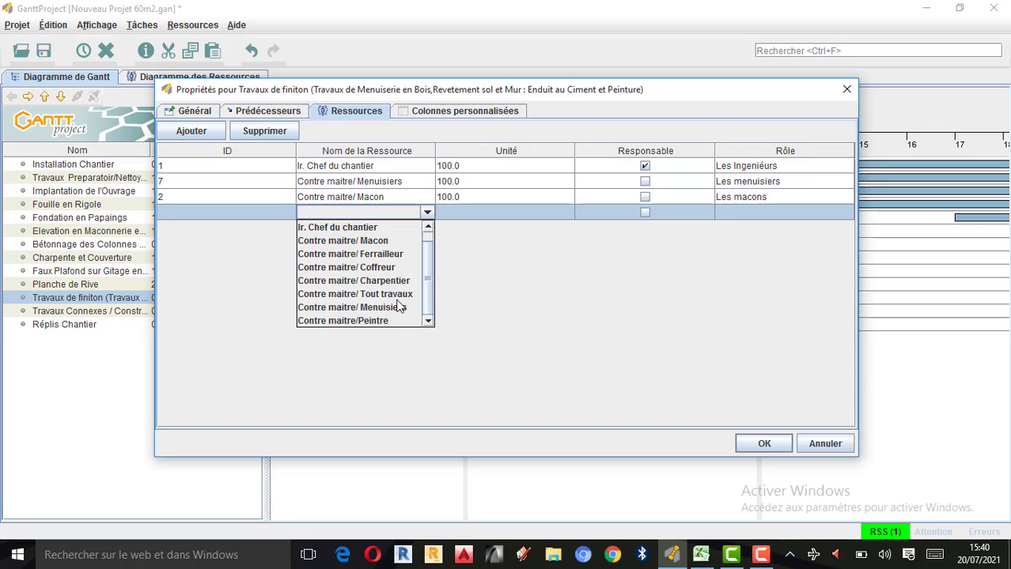
pyautogui.click(364, 321)
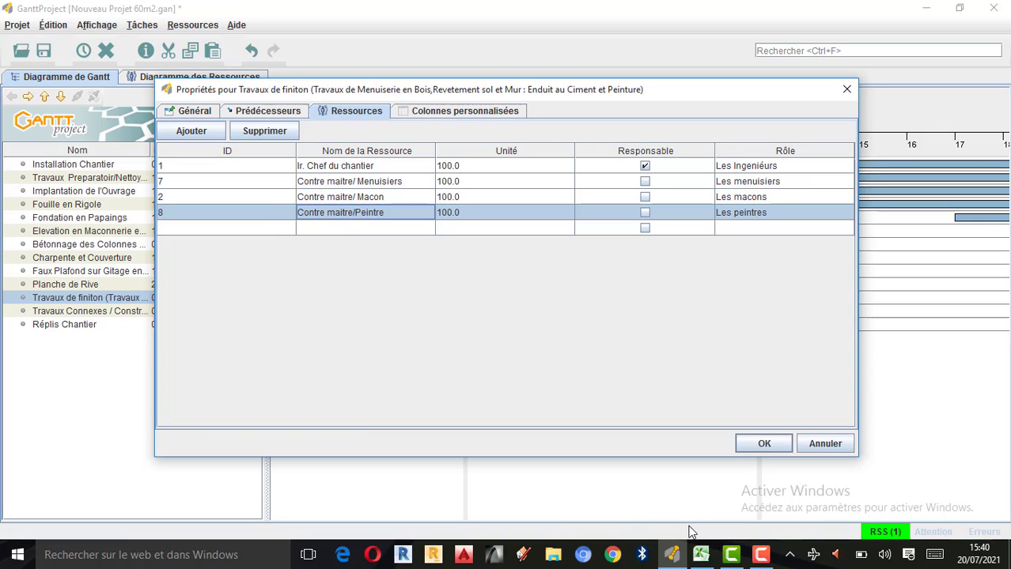
# Check the work types listed in Excel cell A12 and confirm the Travaux de finiton properties in GanttProject
pyautogui.click(701, 555)
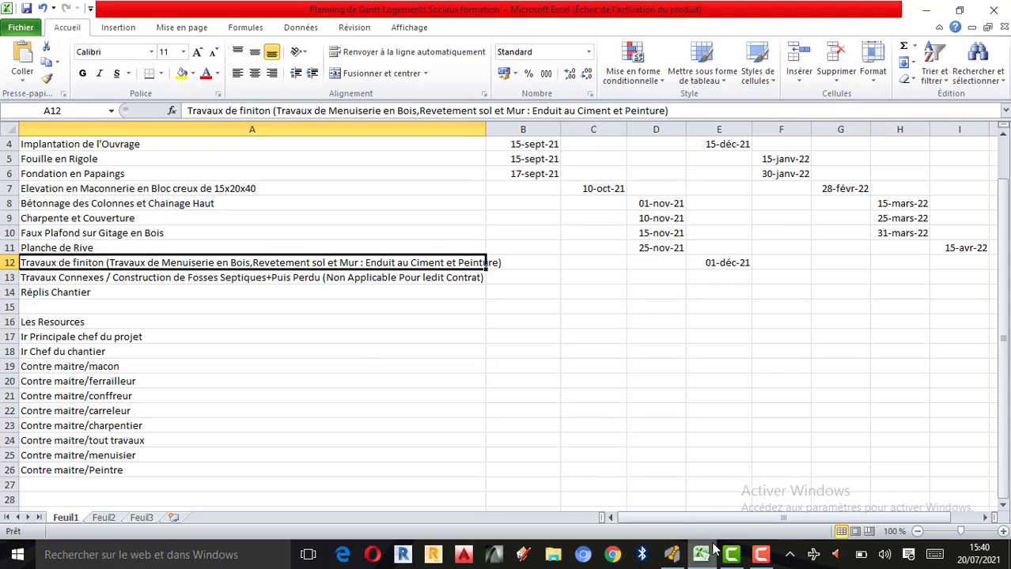
pyautogui.doubleClick(409, 264)
pyautogui.doubleClick(467, 263)
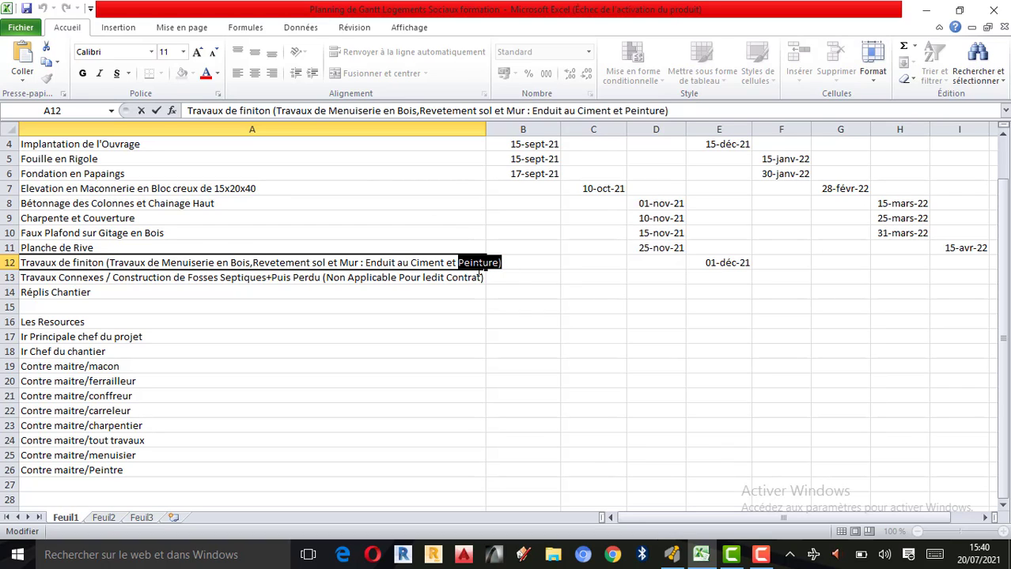
pyautogui.click(445, 262)
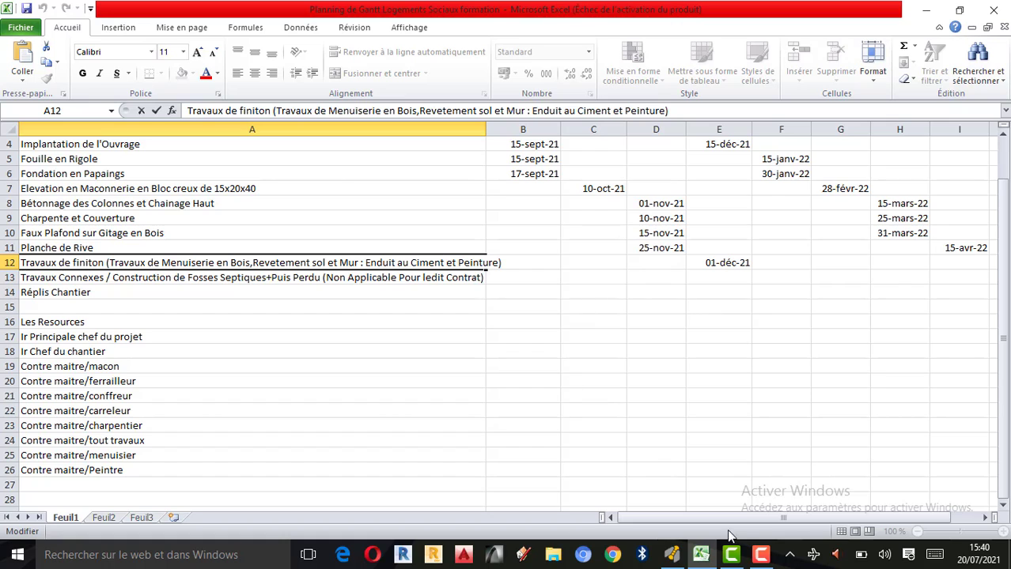
pyautogui.click(696, 558)
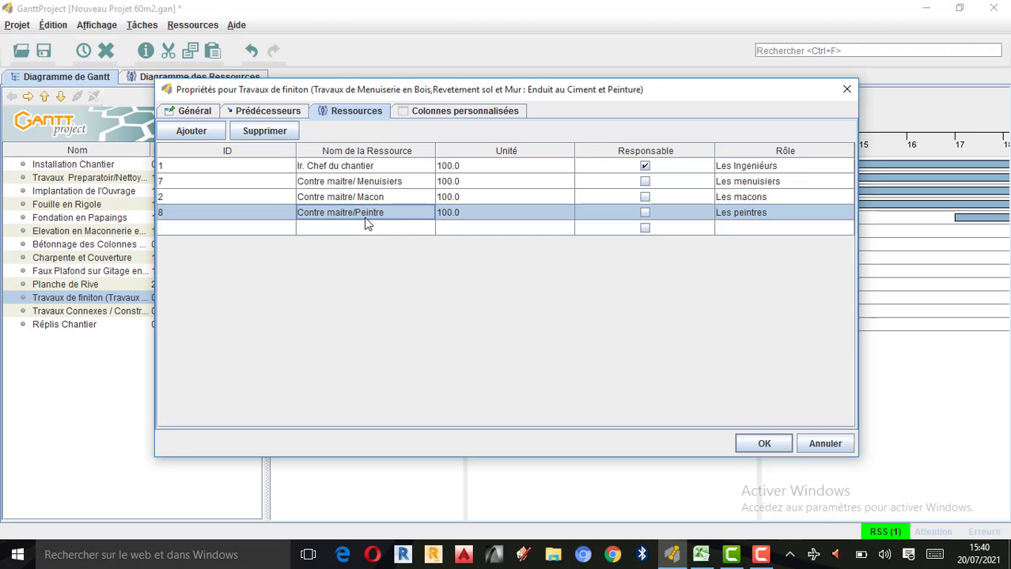
pyautogui.click(761, 444)
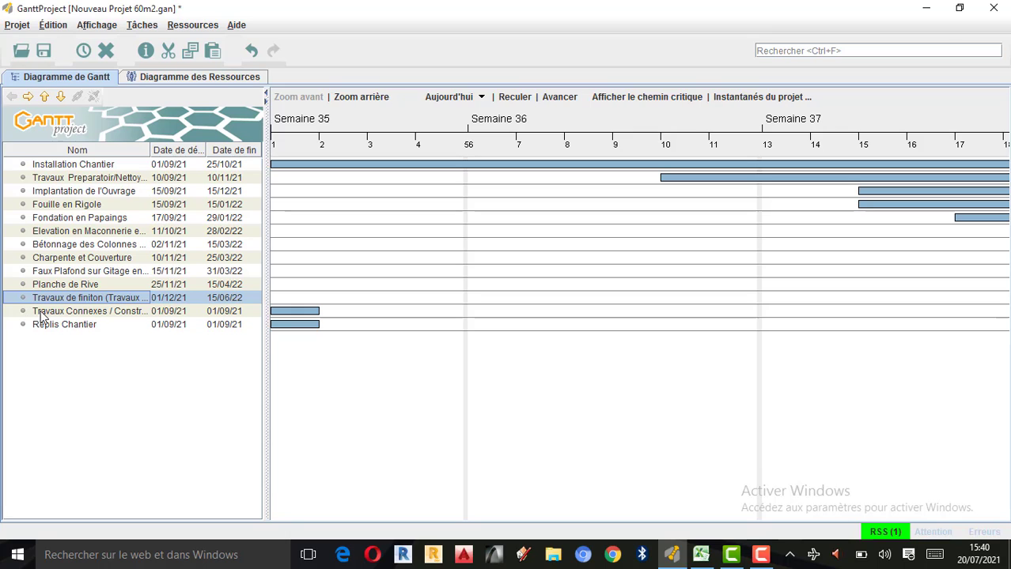
# Open the properties of Travaux Connexes and check the task's start and end dates in row 13 of the Excel planning
pyautogui.doubleClick(13, 312)
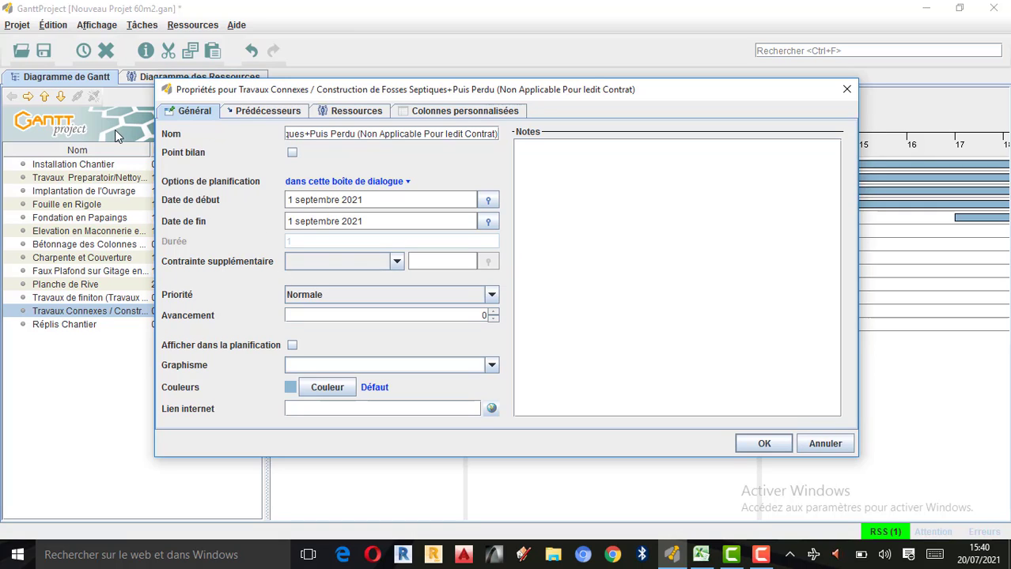
pyautogui.click(701, 555)
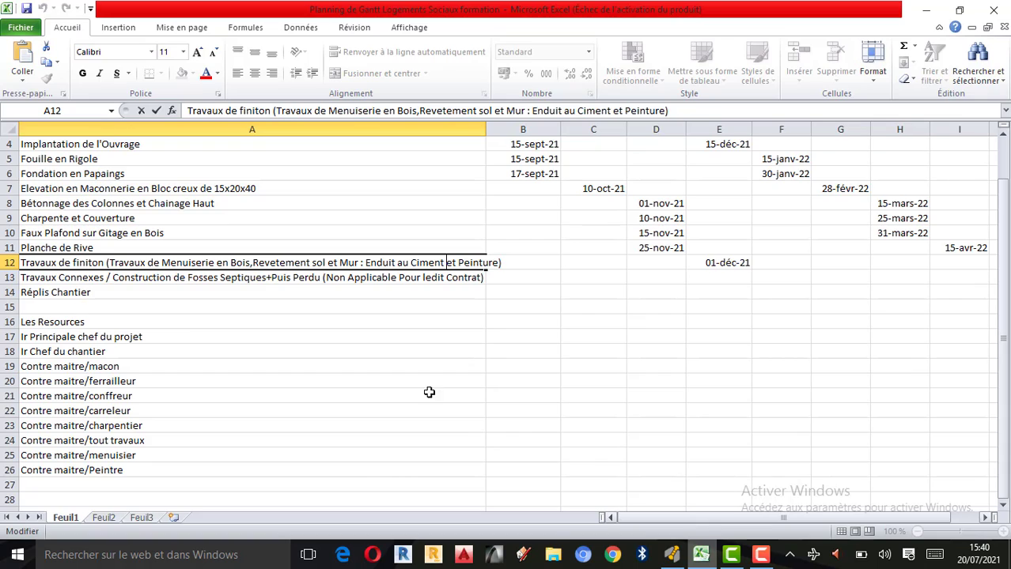
pyautogui.click(10, 277)
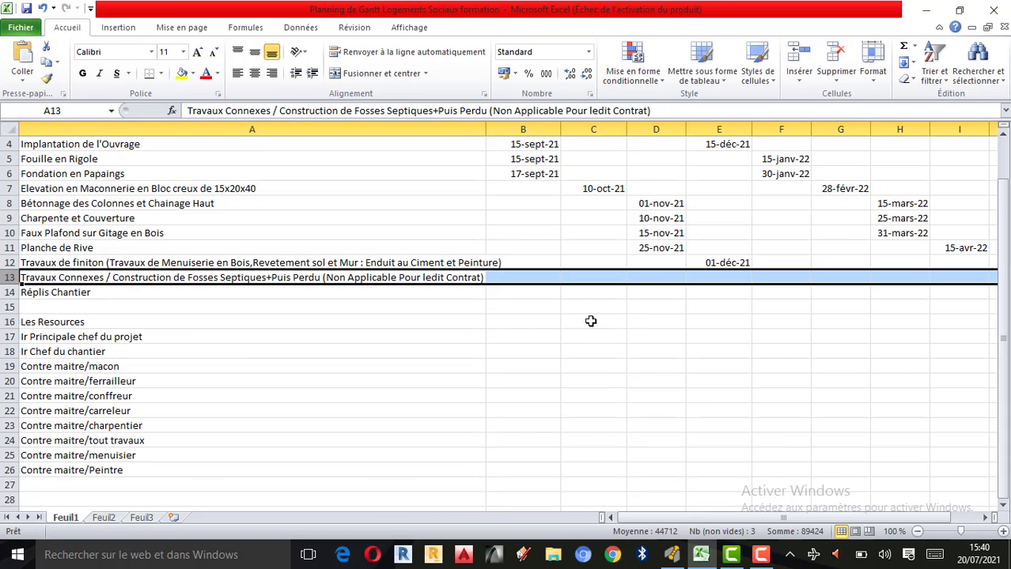
pyautogui.press('Right')
pyautogui.press('Right')
pyautogui.press('Right')
pyautogui.press('Right')
pyautogui.press('Right')
pyautogui.press('Right')
pyautogui.press('Right')
pyautogui.press('Right')
pyautogui.press('Right')
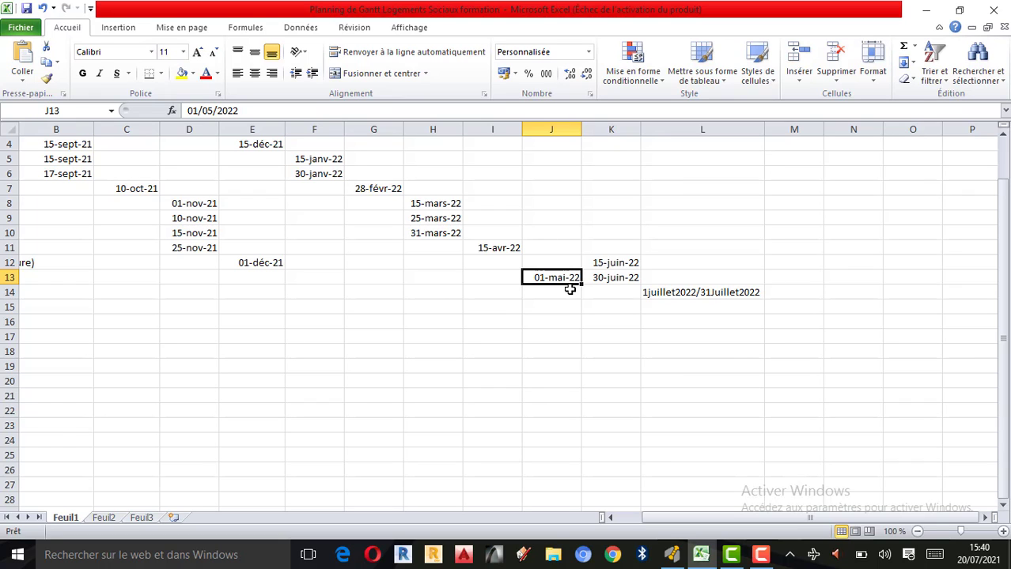
# Switch back to GanttProject and browse the start date calendar of Travaux Connexes to mai 2022
pyautogui.click(671, 554)
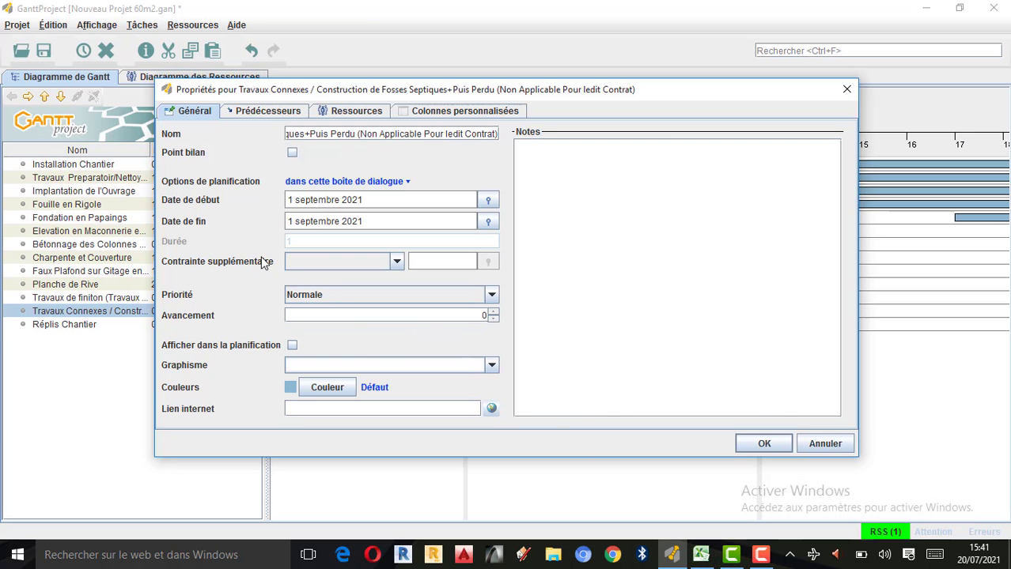
pyautogui.click(489, 204)
pyautogui.click(458, 222)
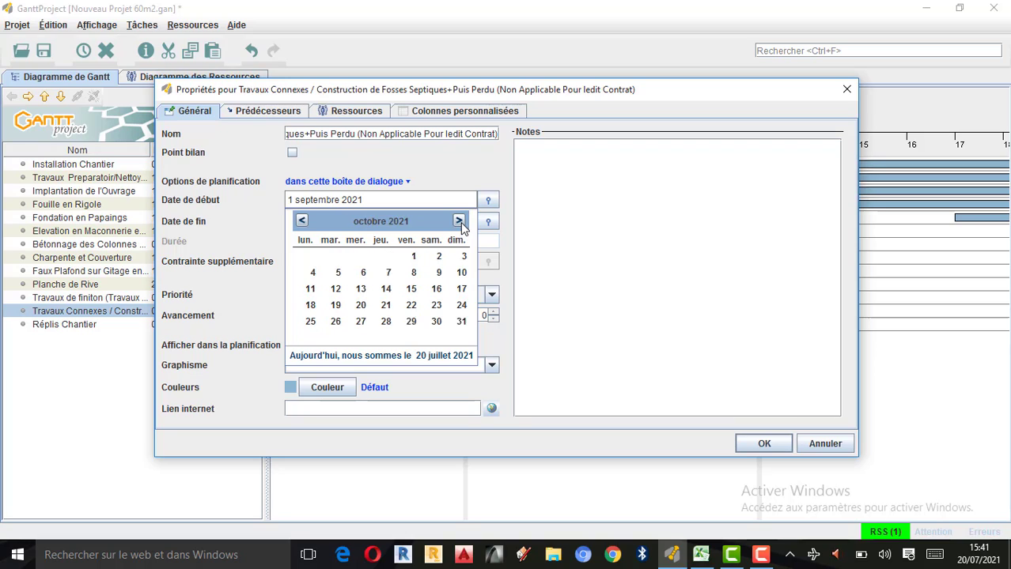
pyautogui.click(458, 223)
pyautogui.click(459, 223)
pyautogui.click(459, 223)
pyautogui.click(459, 223)
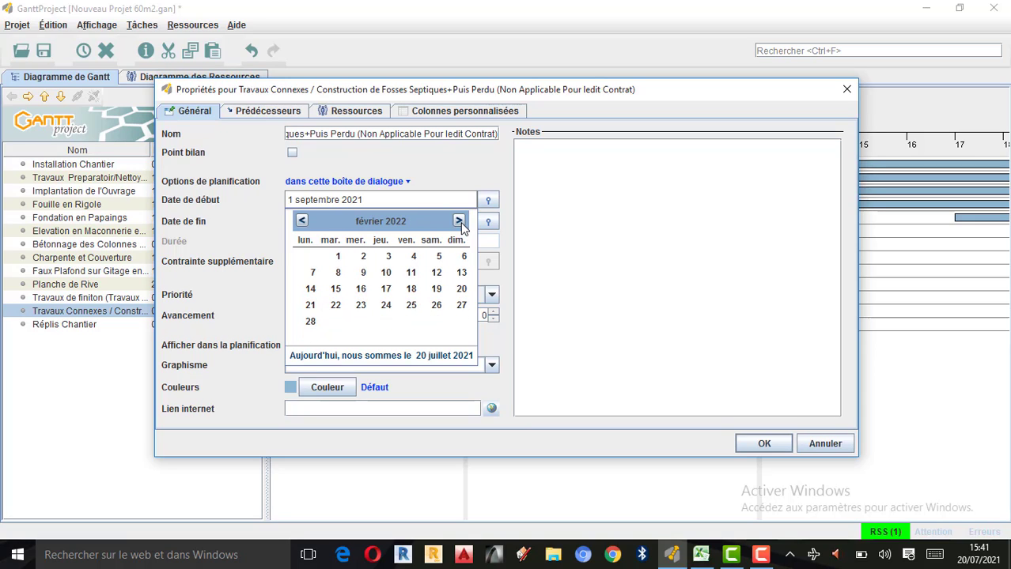
pyautogui.click(459, 222)
pyautogui.click(459, 222)
pyautogui.click(459, 222)
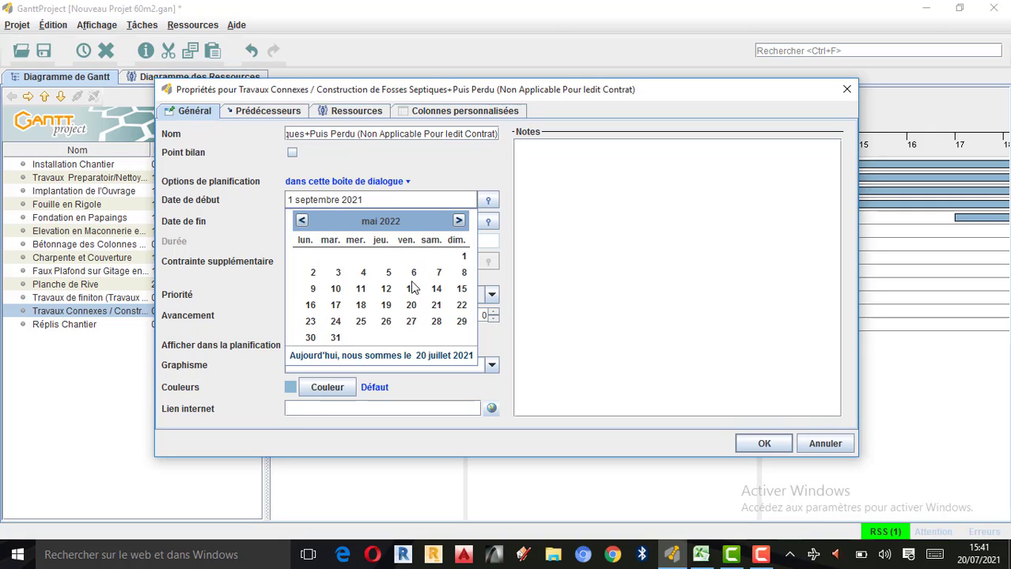
# Switch to Excel and change the start date in cell J13 to 02/05/2022
pyautogui.click(701, 554)
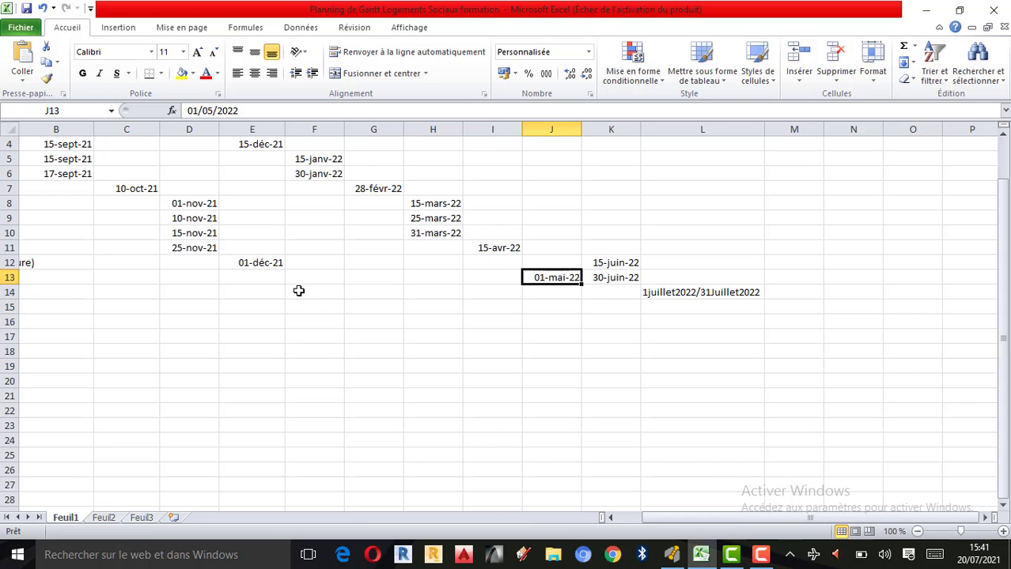
pyautogui.doubleClick(544, 279)
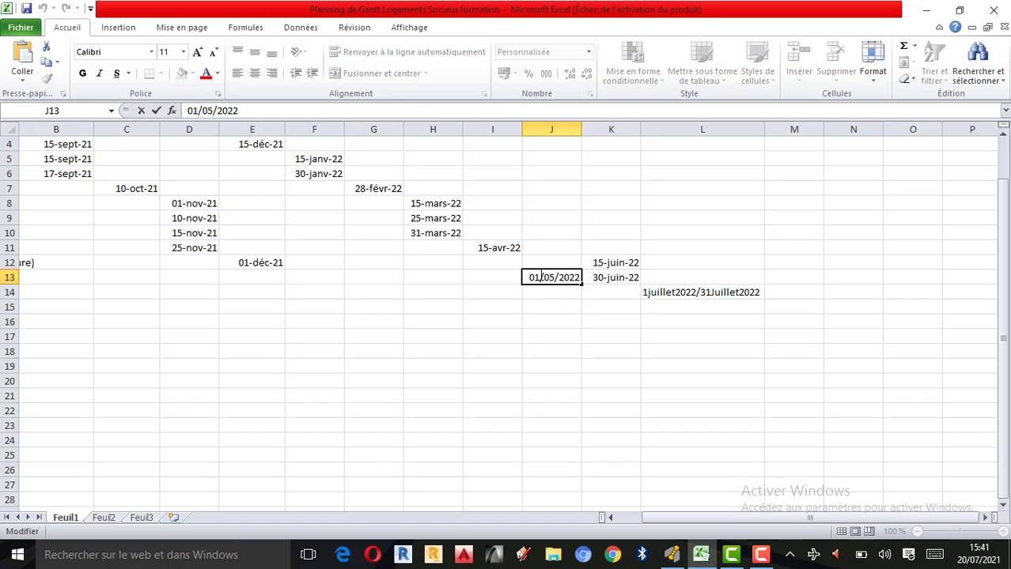
pyautogui.press('BackSpace')
pyautogui.write('2')
pyautogui.click(569, 309)
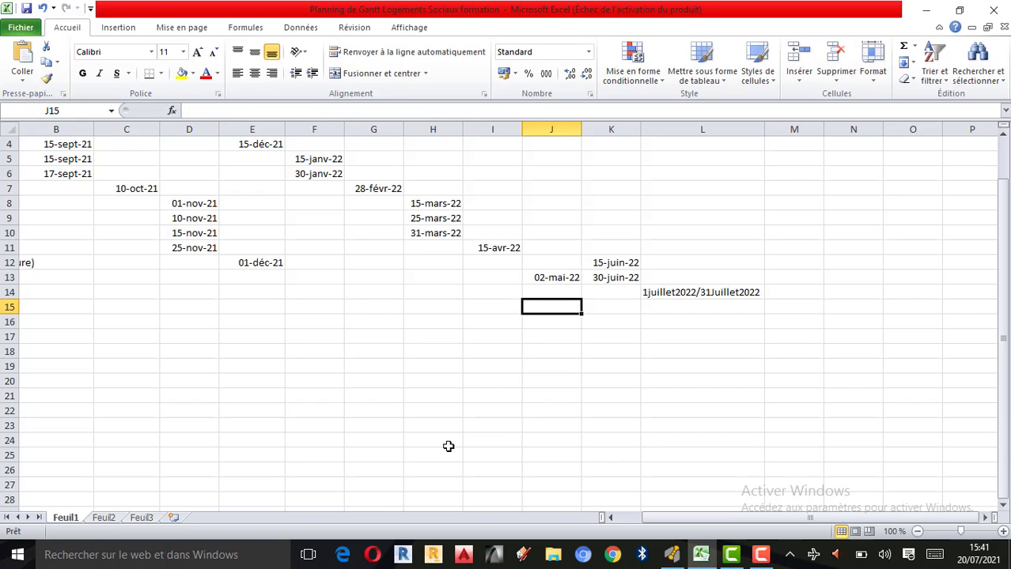
# Return to GanttProject and set the start date of Travaux Connexes to 2 mai 2022
pyautogui.click(671, 559)
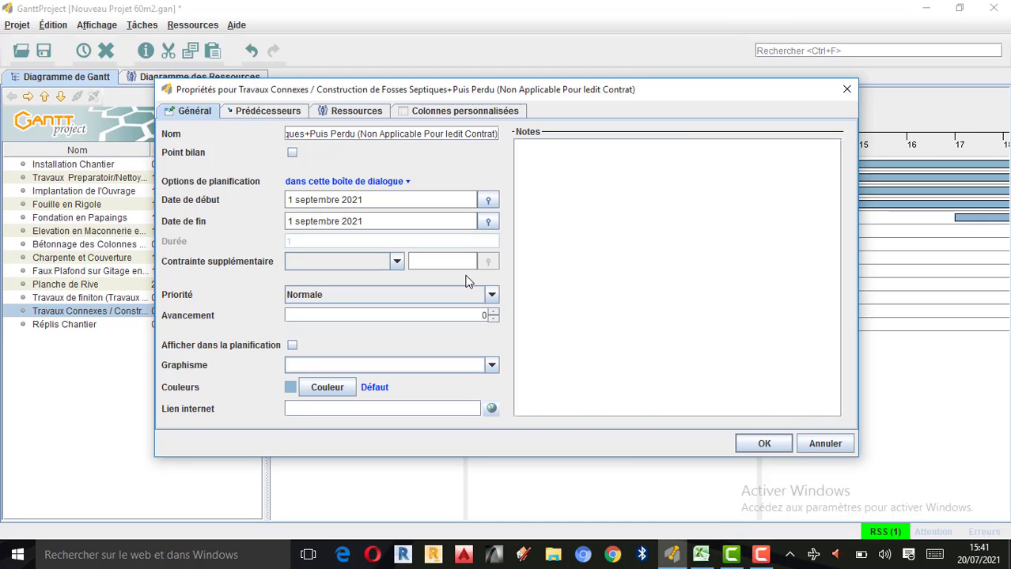
pyautogui.click(488, 201)
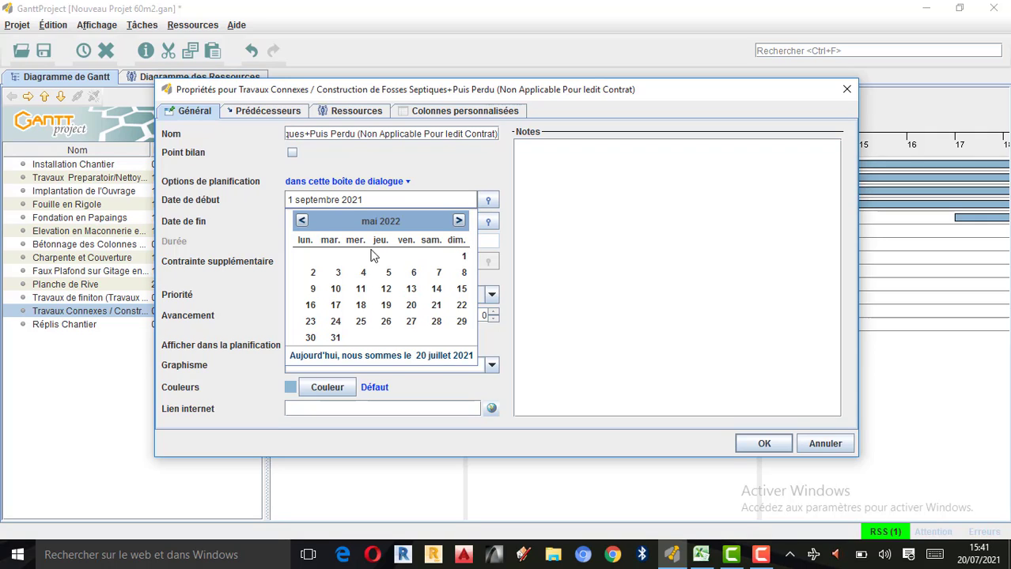
pyautogui.click(313, 273)
# Set the end date of Travaux Connexes to 30 juin 2022 using its calendar
pyautogui.click(488, 224)
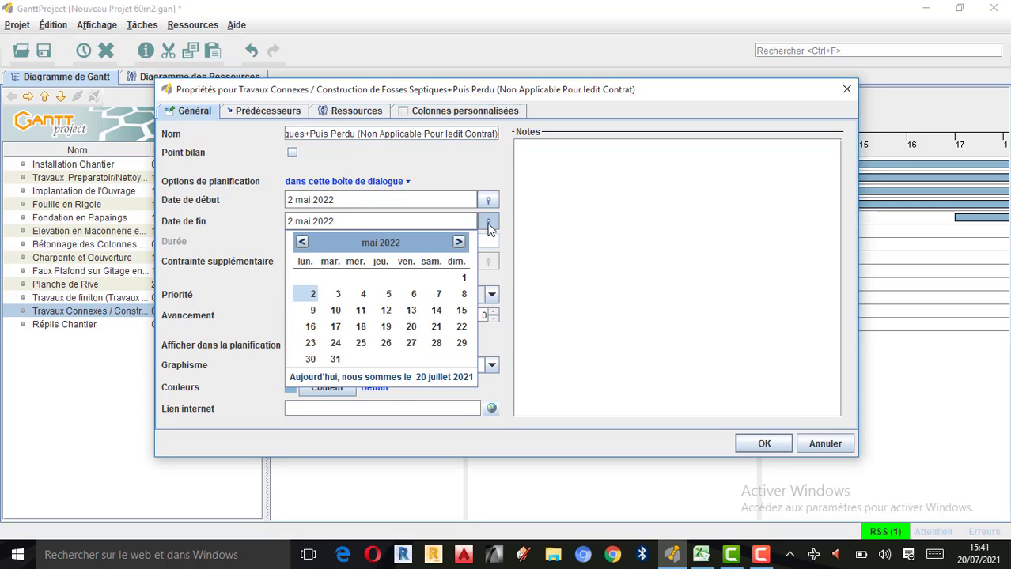
pyautogui.click(459, 243)
pyautogui.click(461, 244)
pyautogui.click(462, 244)
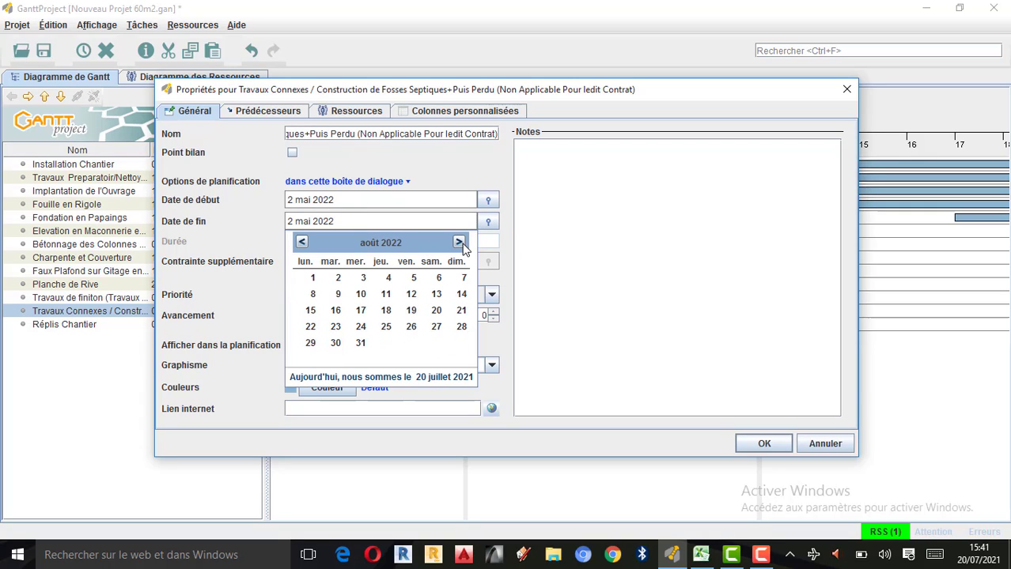
pyautogui.click(304, 246)
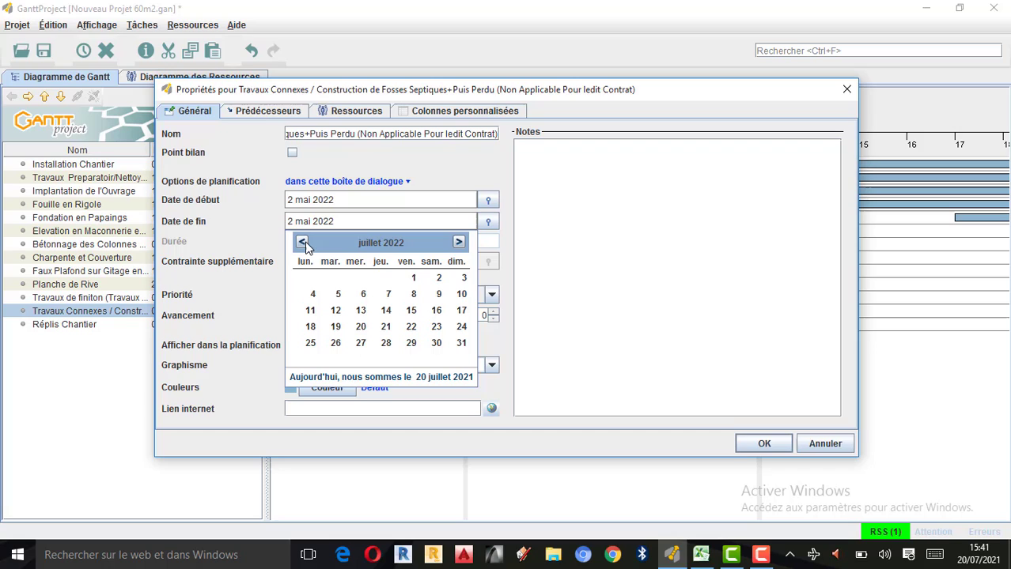
pyautogui.click(459, 244)
pyautogui.click(459, 245)
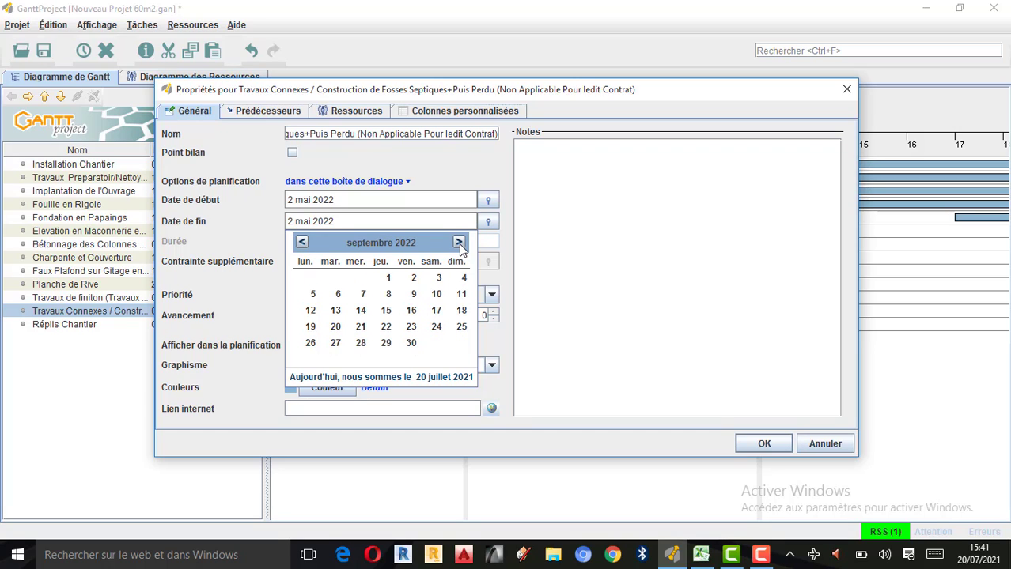
pyautogui.click(458, 244)
pyautogui.click(459, 245)
pyautogui.click(459, 244)
pyautogui.click(459, 244)
pyautogui.click(459, 244)
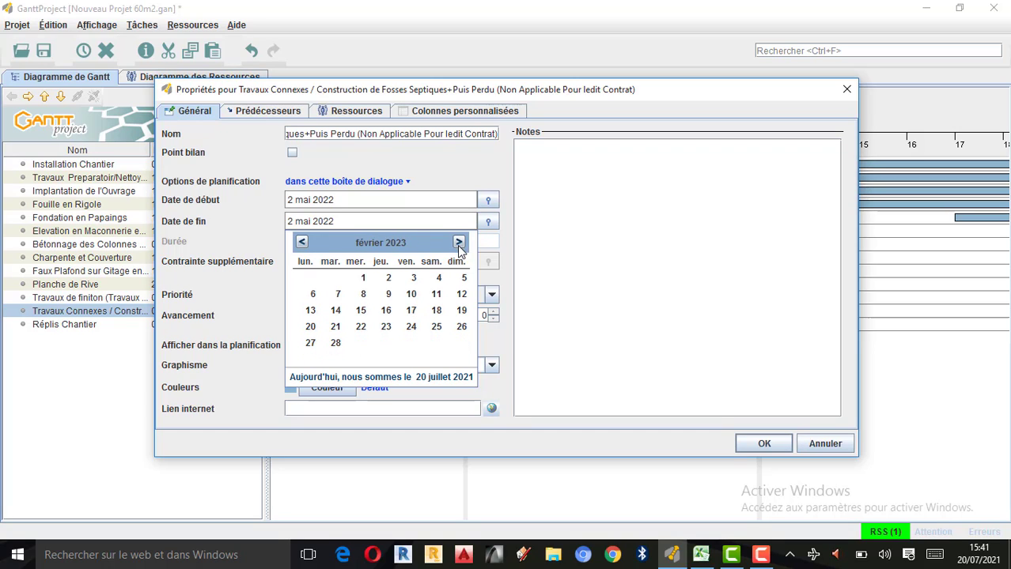
pyautogui.click(459, 244)
pyautogui.click(302, 245)
pyautogui.click(302, 244)
pyautogui.click(302, 245)
pyautogui.click(302, 245)
pyautogui.click(302, 244)
pyautogui.click(302, 244)
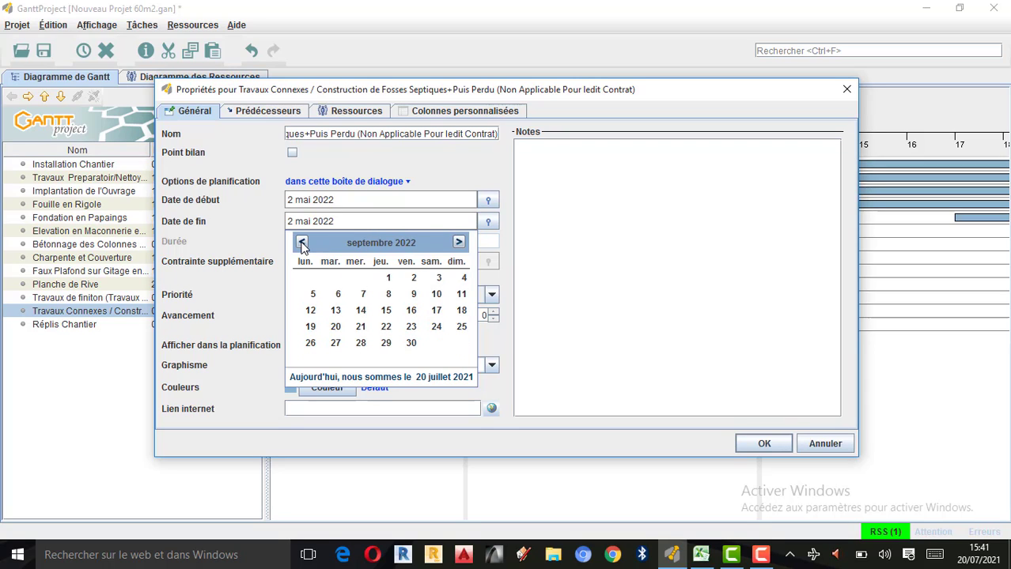
pyautogui.click(302, 244)
pyautogui.click(302, 244)
pyautogui.click(302, 245)
pyautogui.click(303, 245)
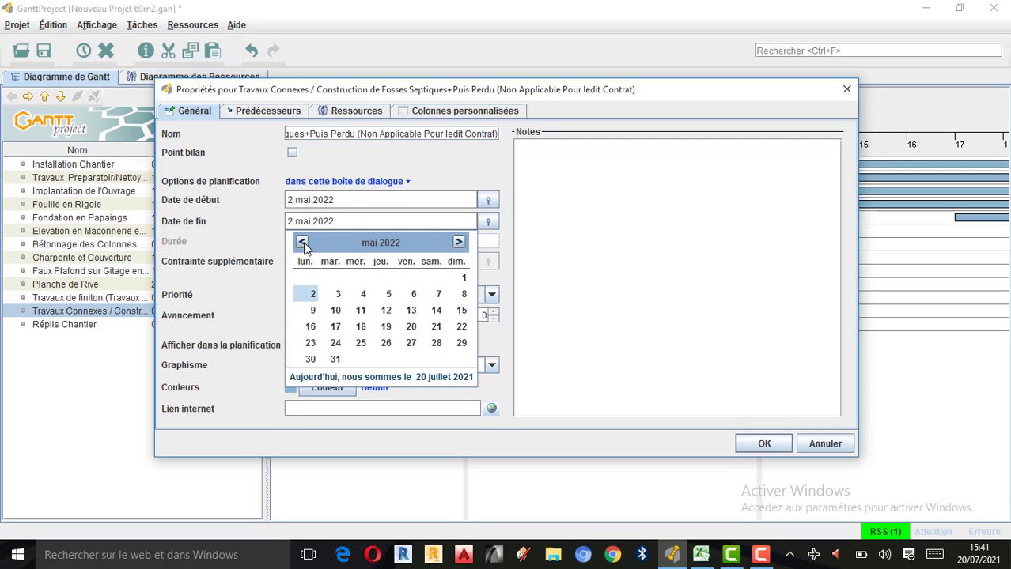
pyautogui.click(459, 243)
pyautogui.click(384, 349)
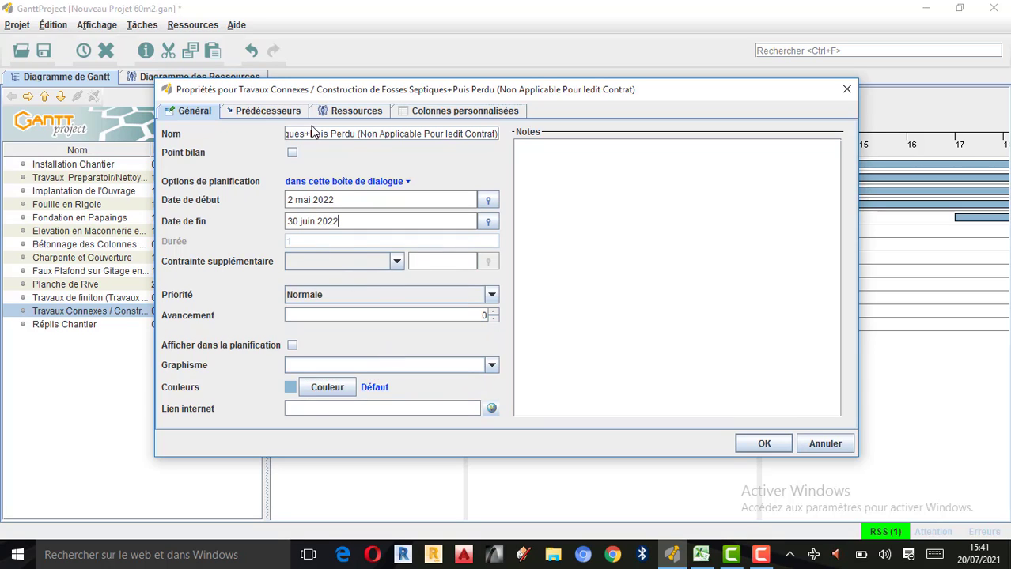
# Open the resource assignments of Travaux Connexes and review the task description in cell A13 of the Excel planning
pyautogui.click(268, 117)
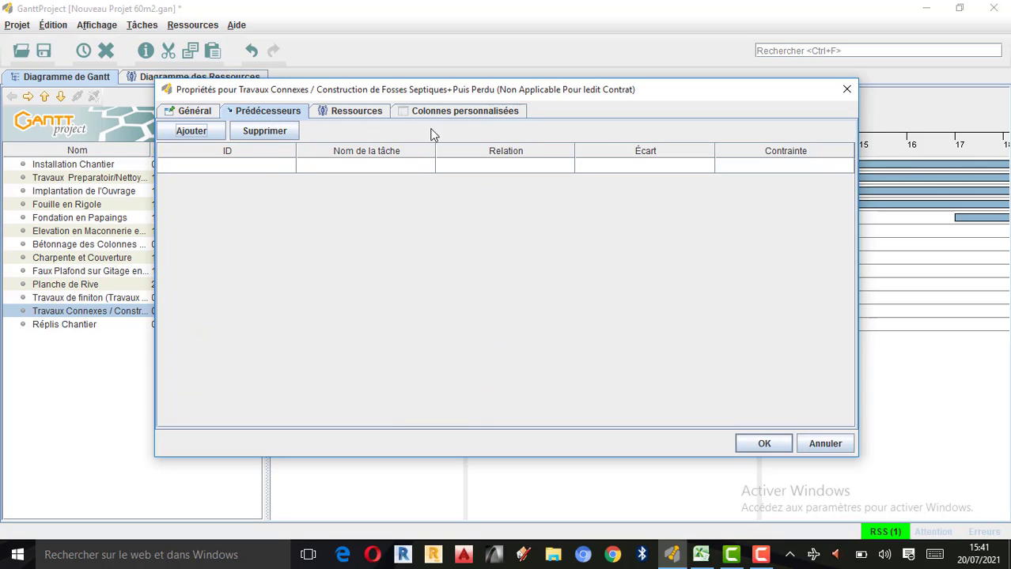
pyautogui.click(362, 118)
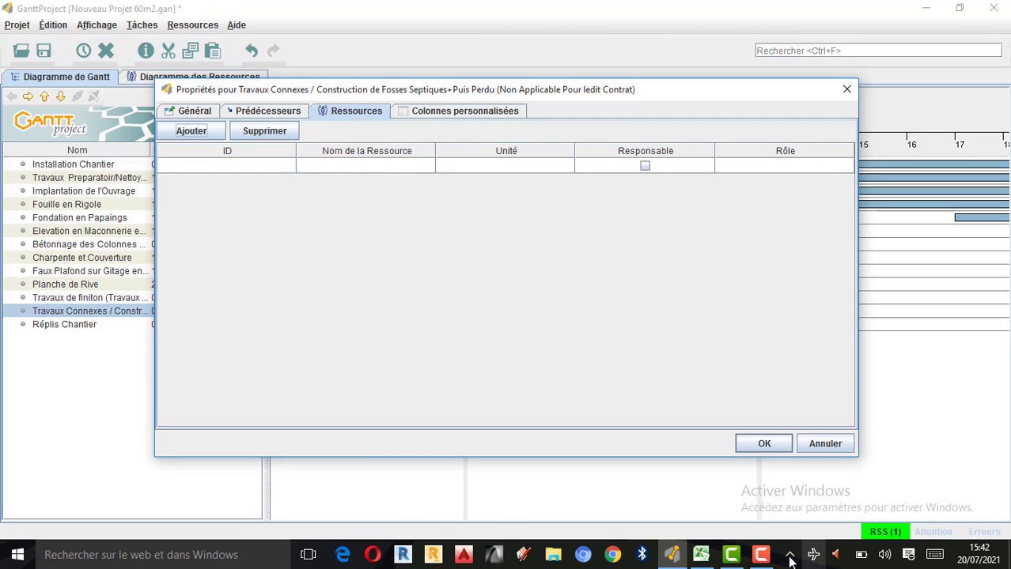
pyautogui.click(701, 555)
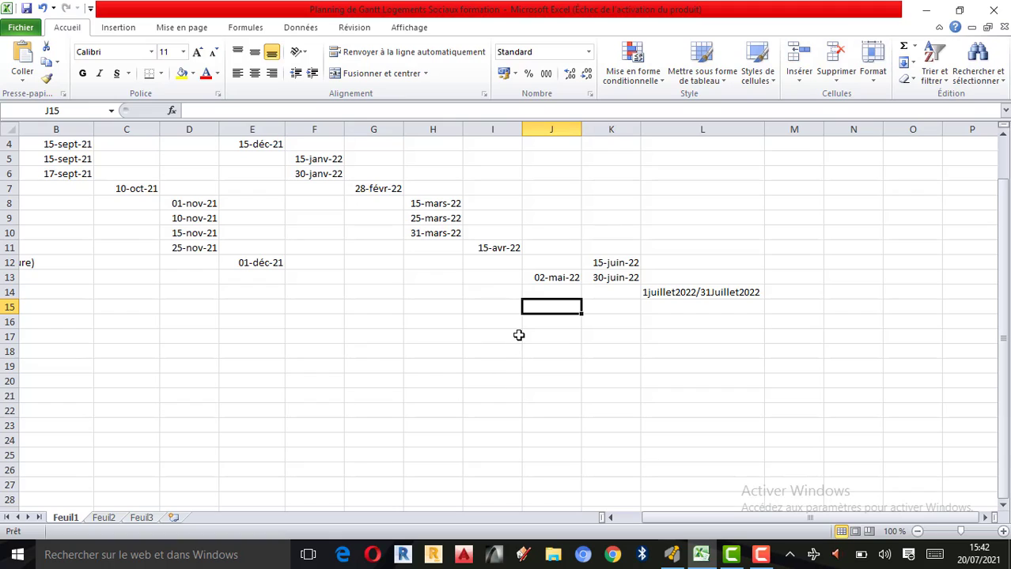
pyautogui.click(537, 278)
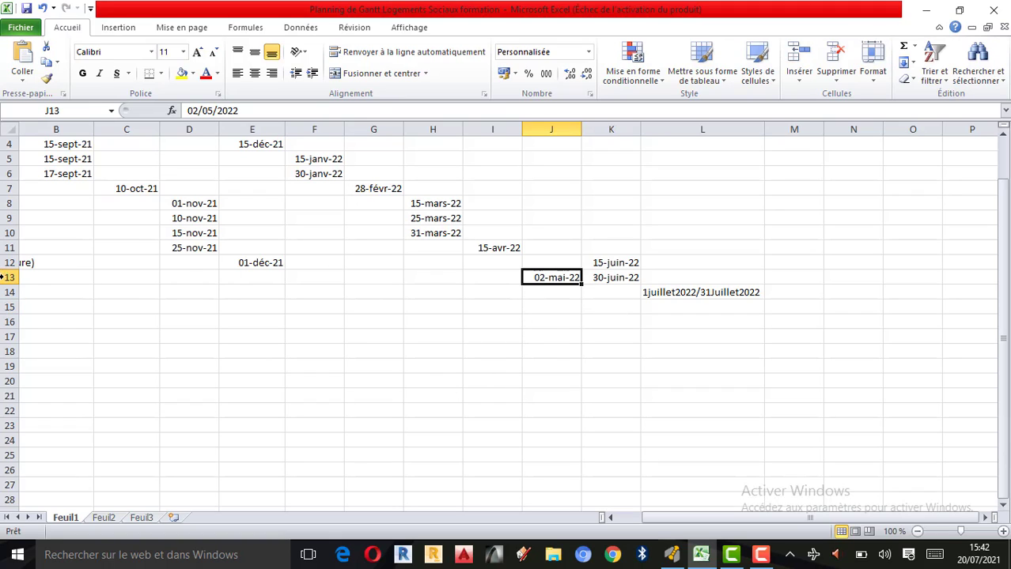
pyautogui.click(41, 279)
pyautogui.press('Left')
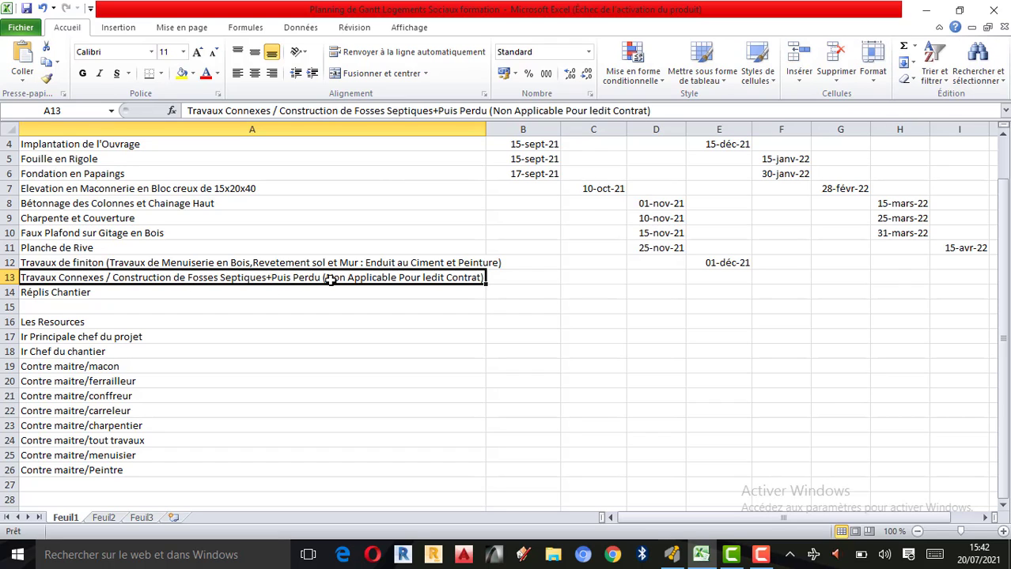
# Switch back to GanttProject, assign Ir. Chef du chantier, Contre maitre/ Macon and Contre maitre/ Tout travaux to Travaux Connexes, and confirm its properties
pyautogui.click(672, 554)
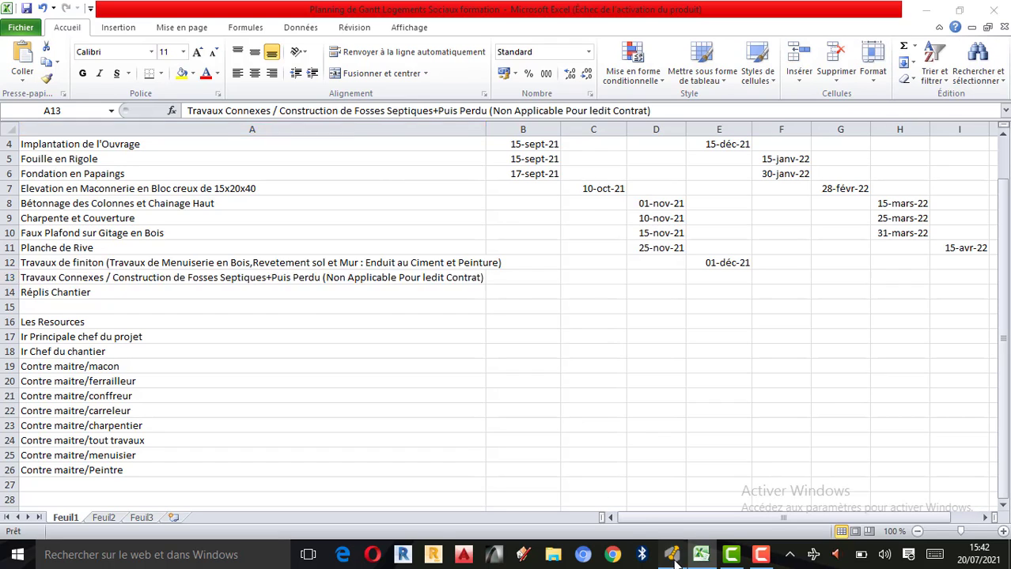
pyautogui.click(387, 166)
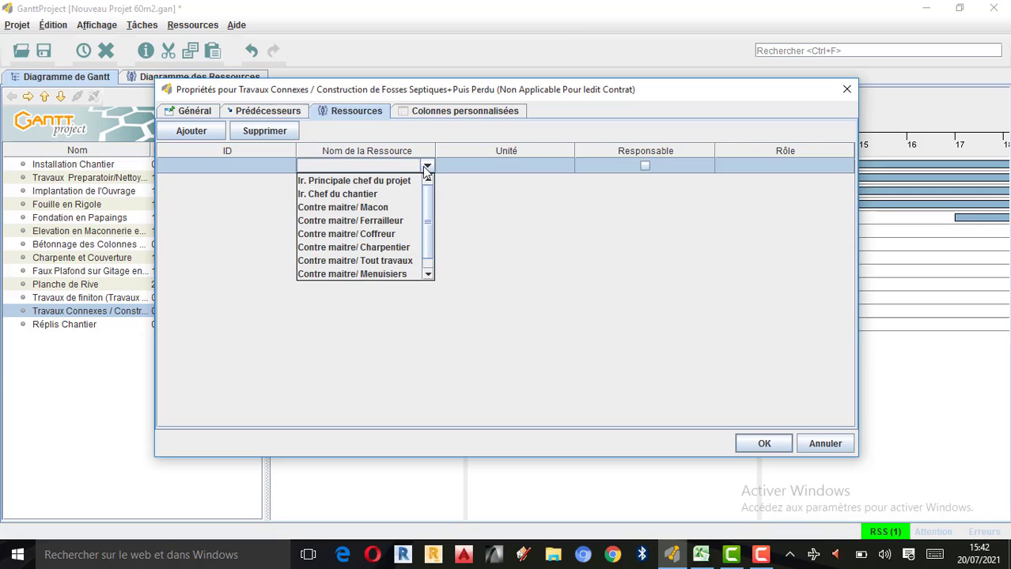
pyautogui.click(344, 193)
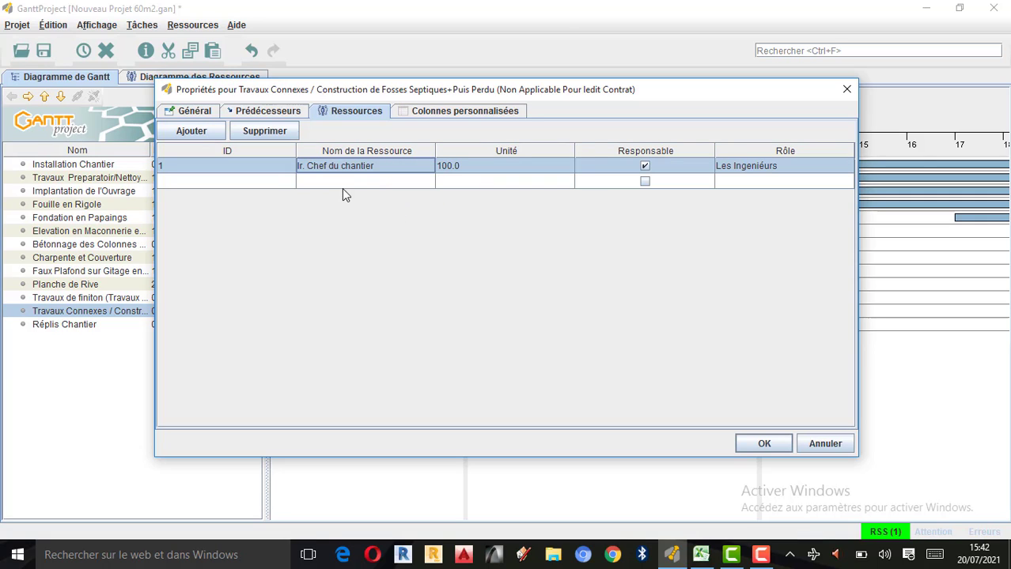
pyautogui.click(420, 183)
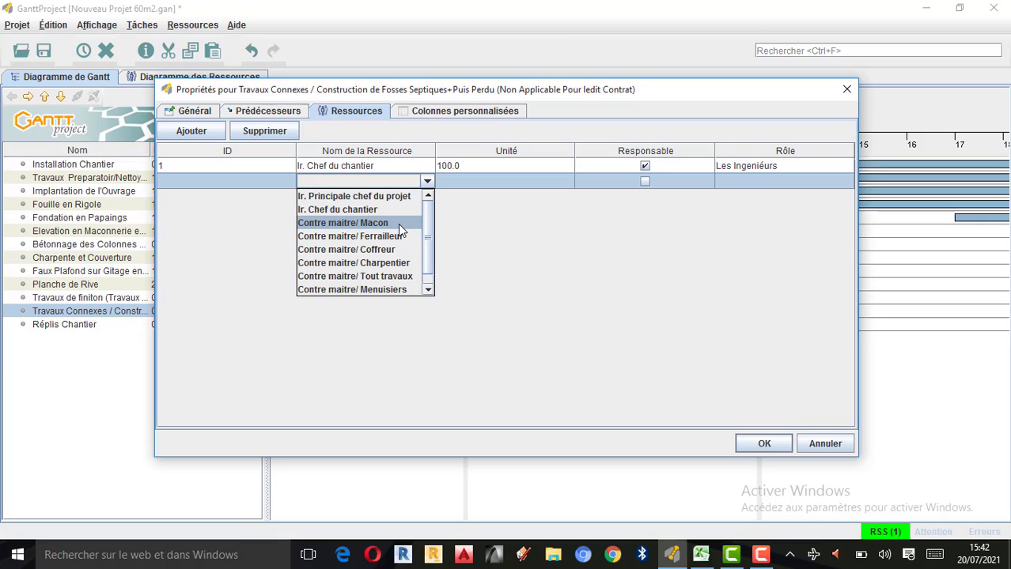
pyautogui.click(398, 224)
pyautogui.click(424, 199)
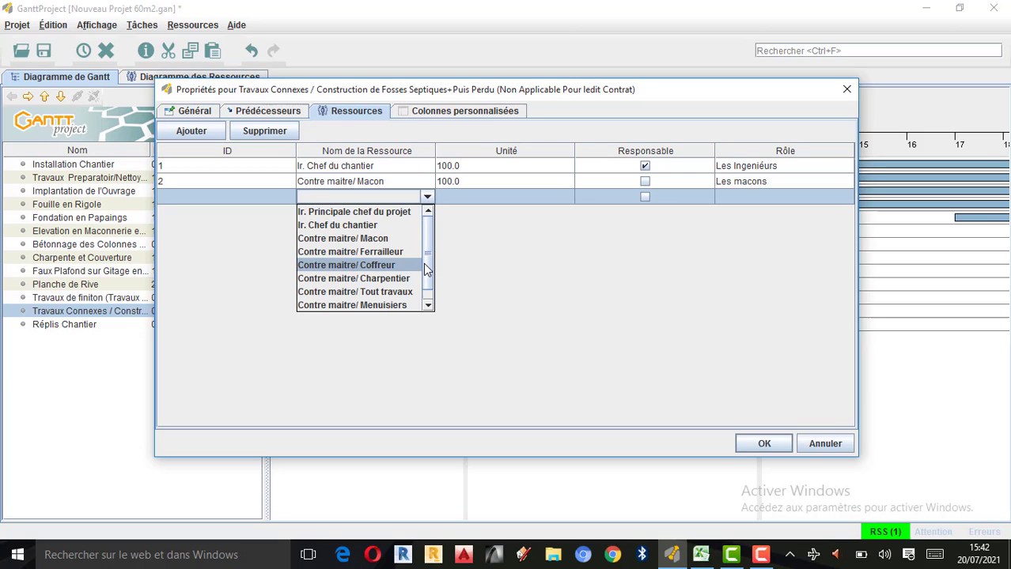
pyautogui.click(396, 291)
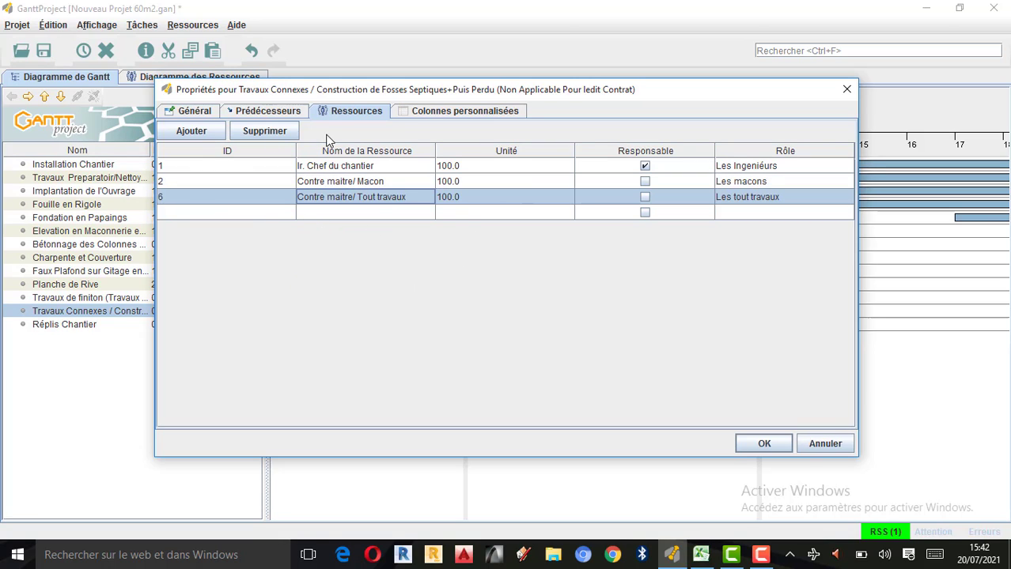
pyautogui.click(764, 444)
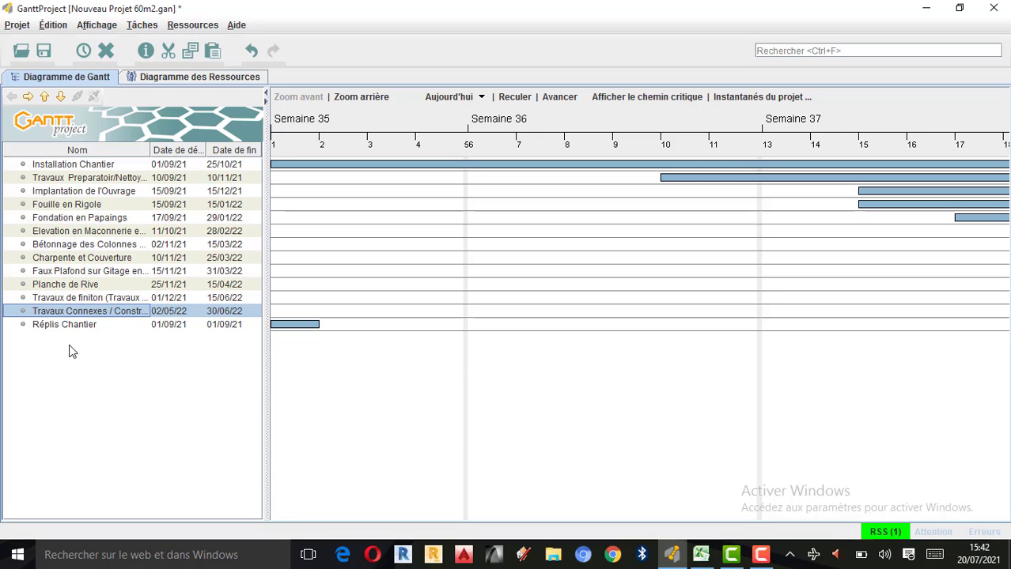
# Open the properties of Réplis Chantier and look up its planned dates in row 14 of the Excel planning
pyautogui.doubleClick(19, 328)
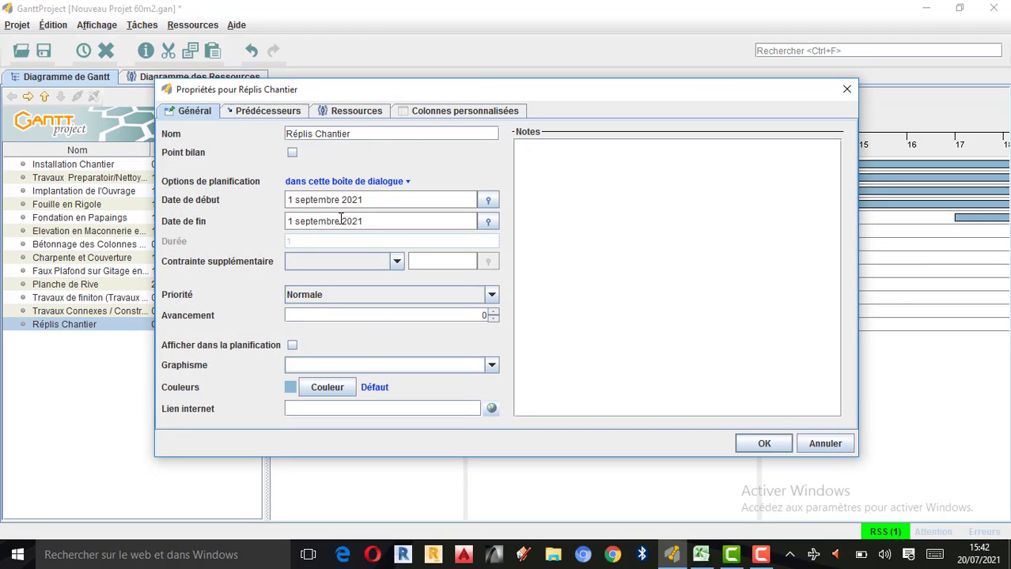
pyautogui.click(696, 555)
pyautogui.click(68, 293)
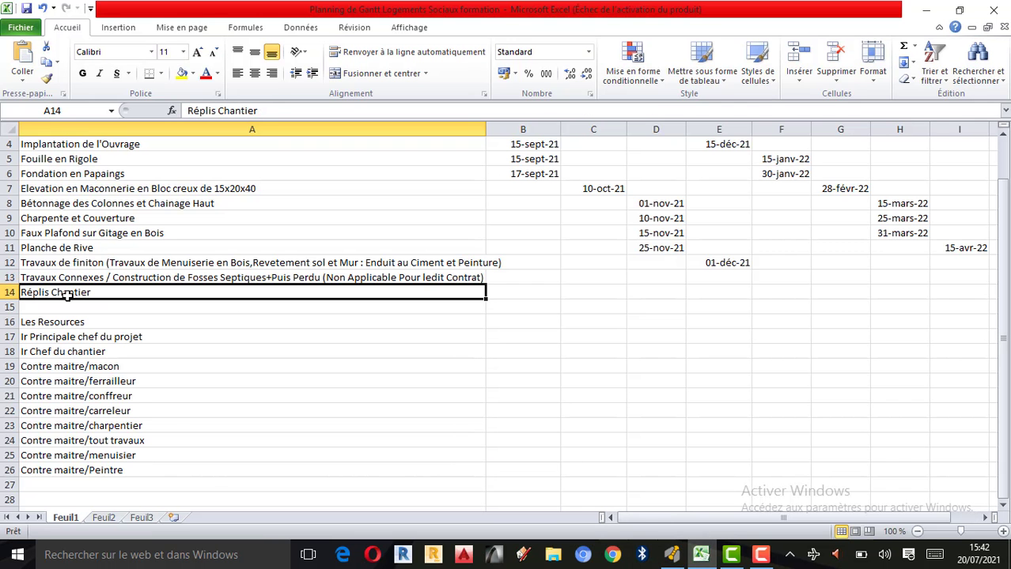
pyautogui.press('Right')
pyautogui.press('Right')
pyautogui.press('Right')
pyautogui.press('Right')
pyautogui.press('Right')
pyautogui.press('Right')
pyautogui.press('Right')
pyautogui.press('Right')
pyautogui.press('Right')
pyautogui.press('Right')
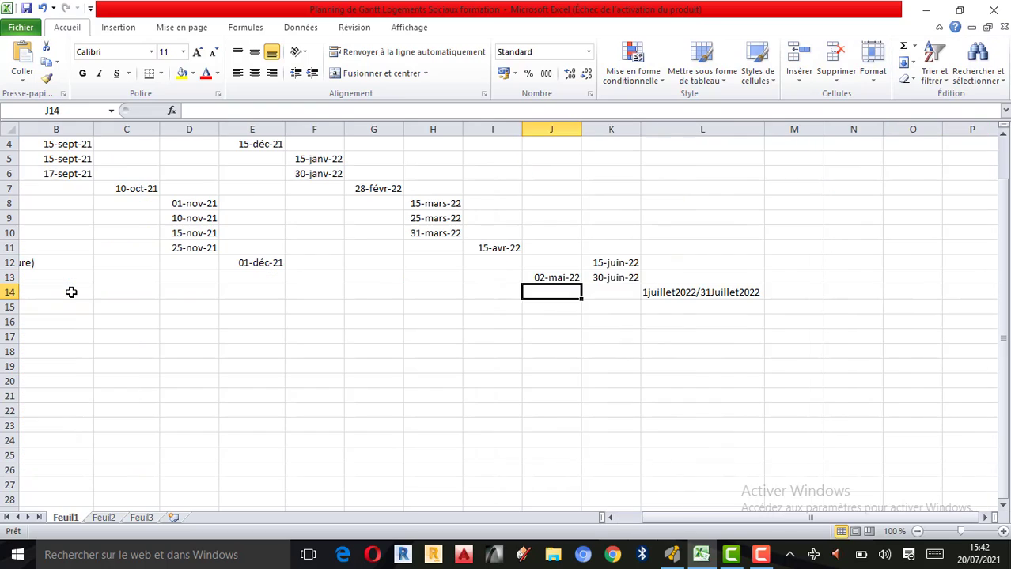
pyautogui.press('Right')
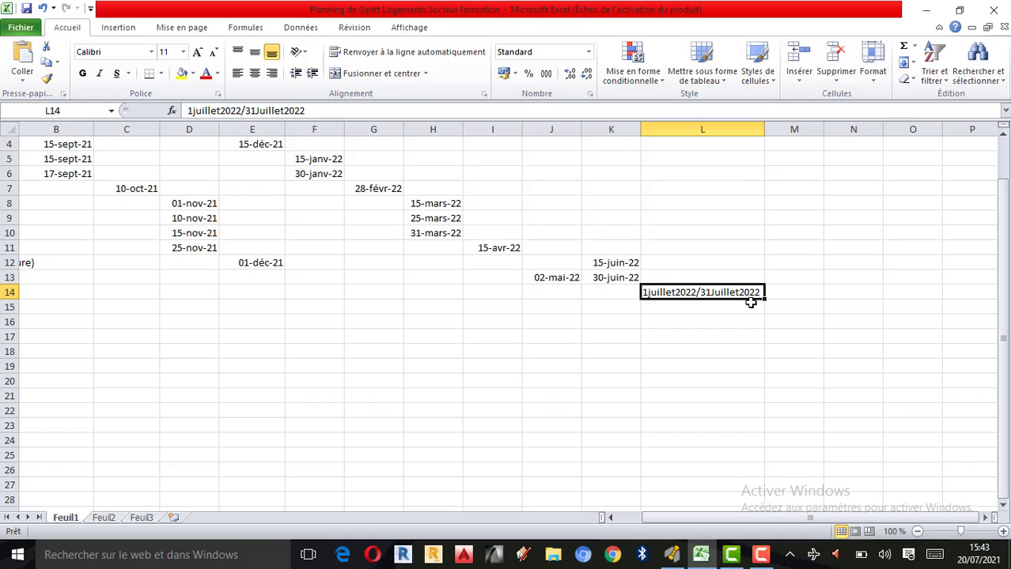
# Switch back to GanttProject and set the start date of Réplis Chantier to 1 juillet 2022
pyautogui.click(672, 554)
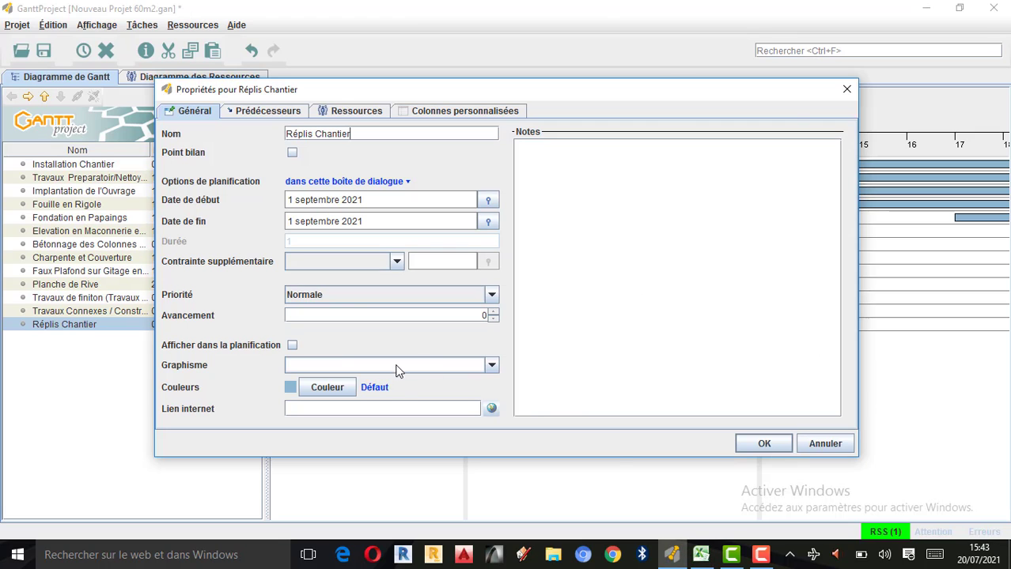
pyautogui.click(491, 202)
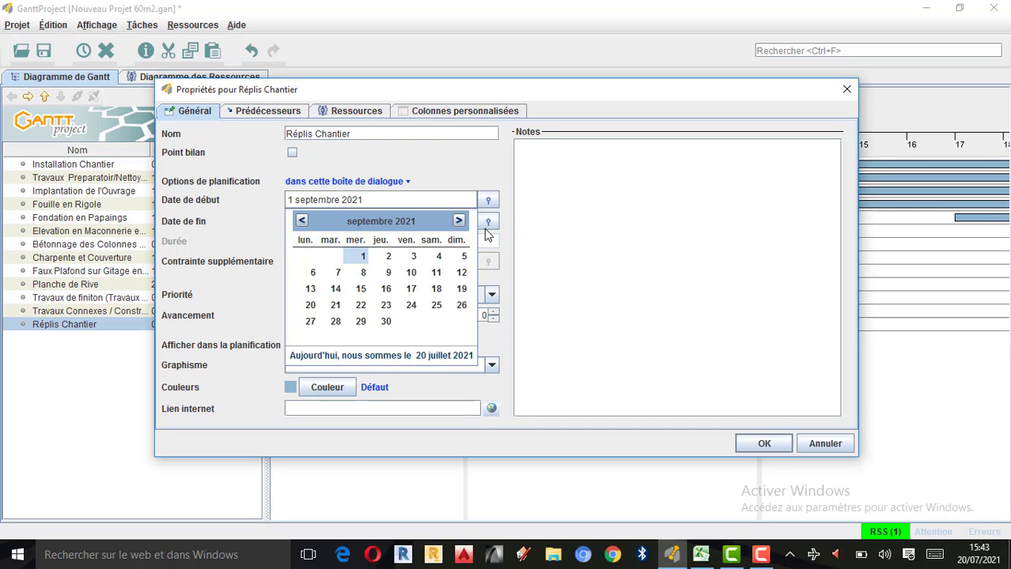
pyautogui.click(460, 221)
pyautogui.click(459, 222)
pyautogui.click(459, 222)
pyautogui.click(460, 222)
pyautogui.click(459, 222)
pyautogui.click(459, 222)
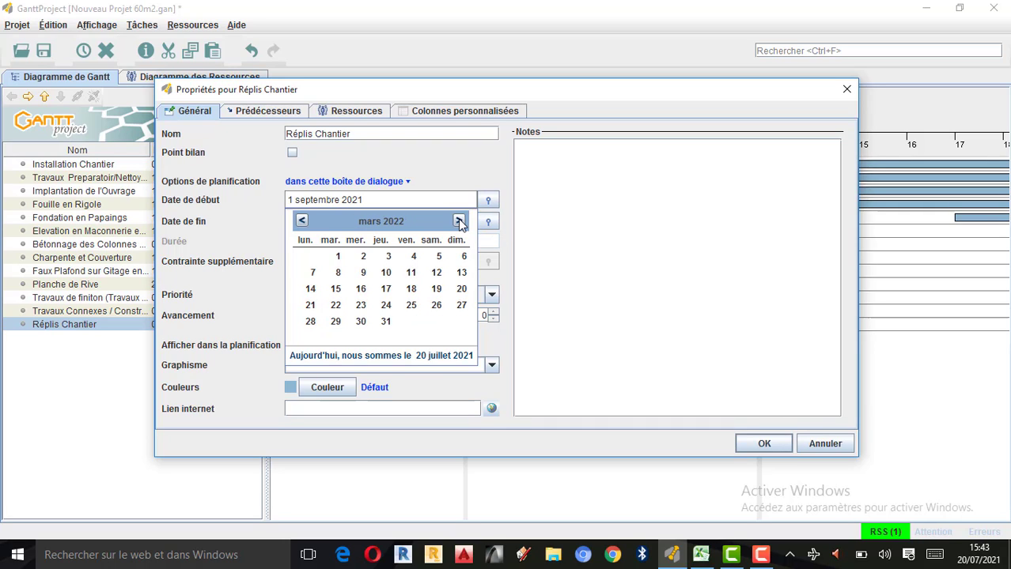
pyautogui.click(459, 222)
pyautogui.click(459, 222)
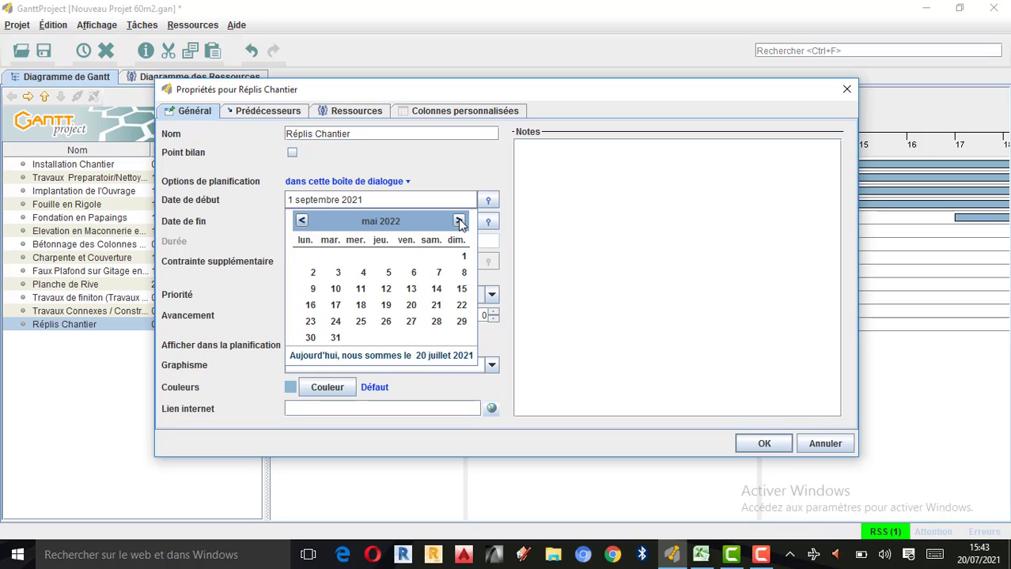
pyautogui.click(459, 221)
pyautogui.click(459, 221)
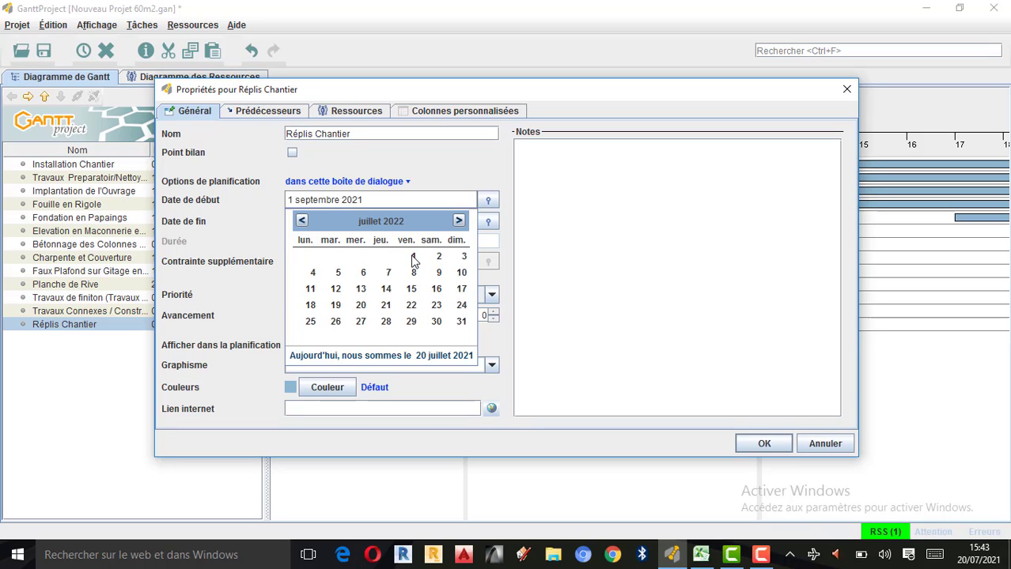
pyautogui.click(413, 256)
# Set the end date of Réplis Chantier to 30 juillet 2022 using its calendar
pyautogui.click(487, 225)
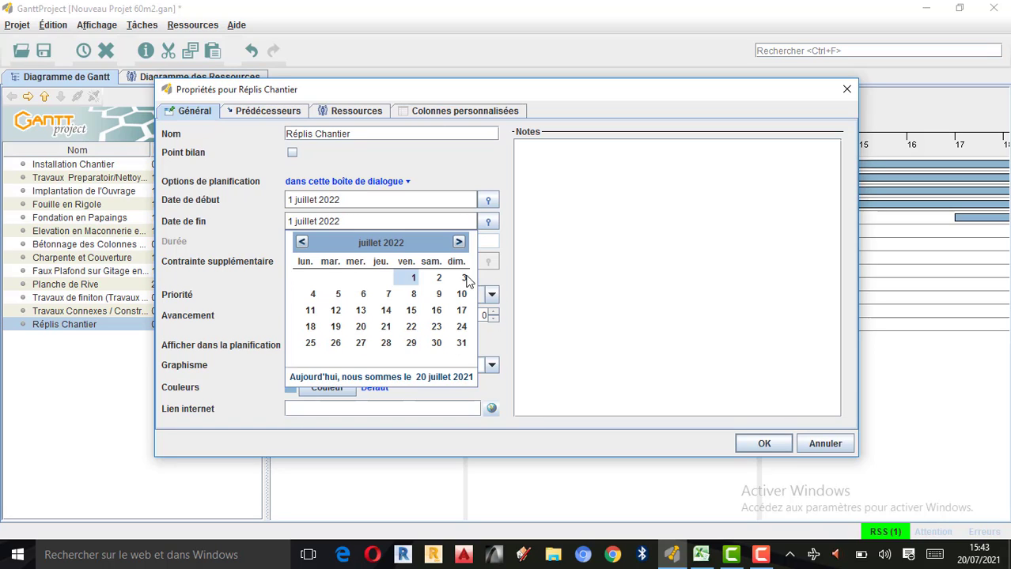
pyautogui.click(459, 244)
pyautogui.click(459, 243)
pyautogui.click(459, 244)
pyautogui.click(458, 244)
pyautogui.click(459, 244)
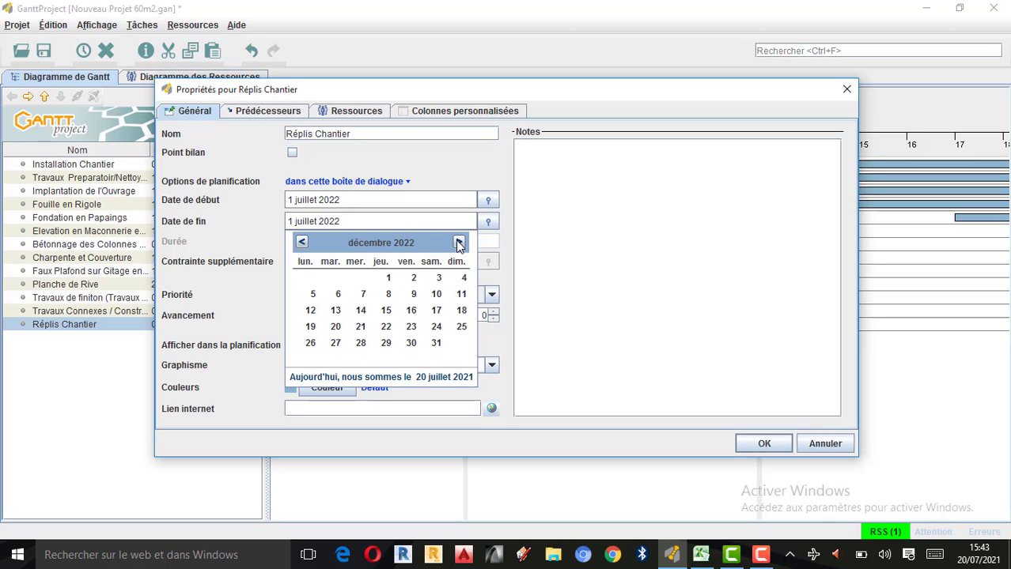
pyautogui.click(458, 244)
pyautogui.click(459, 243)
pyautogui.click(458, 244)
pyautogui.click(459, 244)
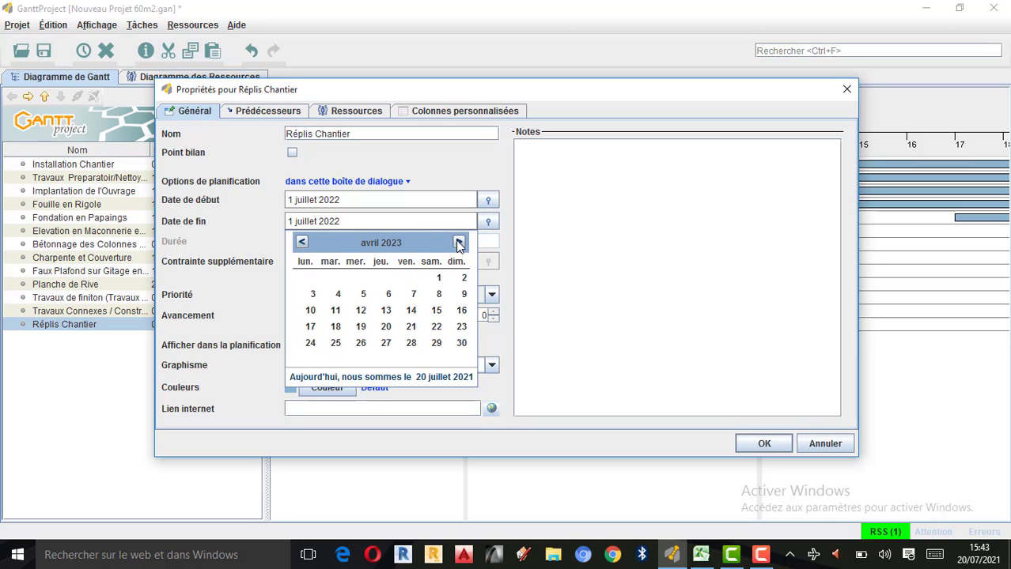
pyautogui.click(303, 244)
pyautogui.click(303, 243)
pyautogui.click(303, 243)
pyautogui.click(303, 243)
pyautogui.click(303, 243)
pyautogui.click(303, 243)
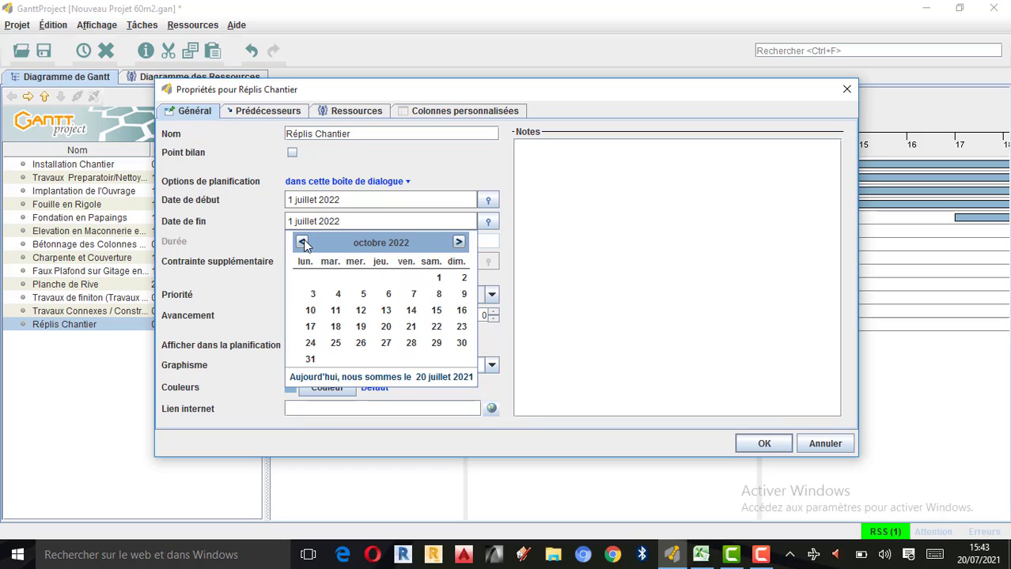
pyautogui.click(303, 244)
pyautogui.click(303, 244)
pyautogui.click(303, 244)
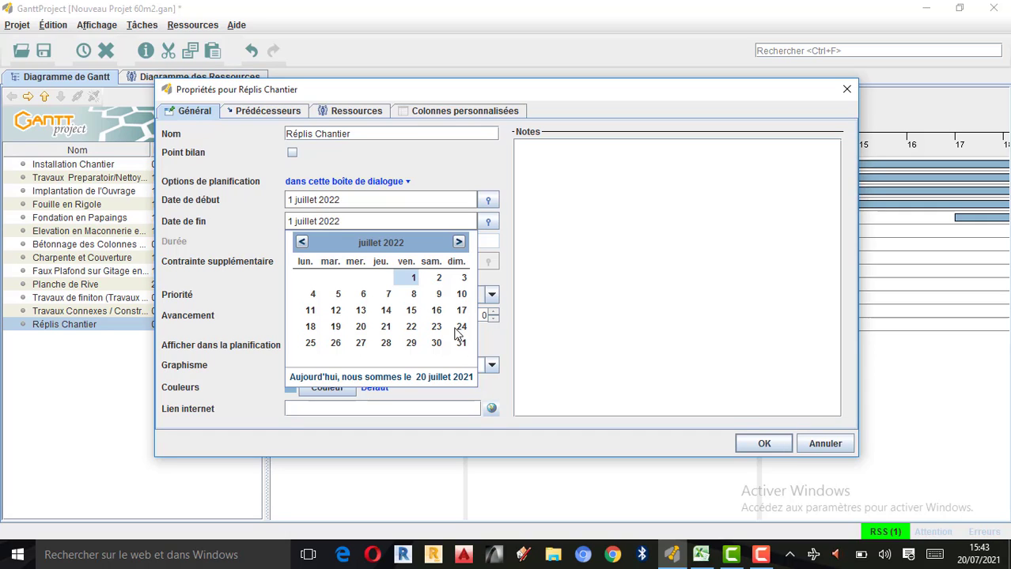
pyautogui.click(437, 345)
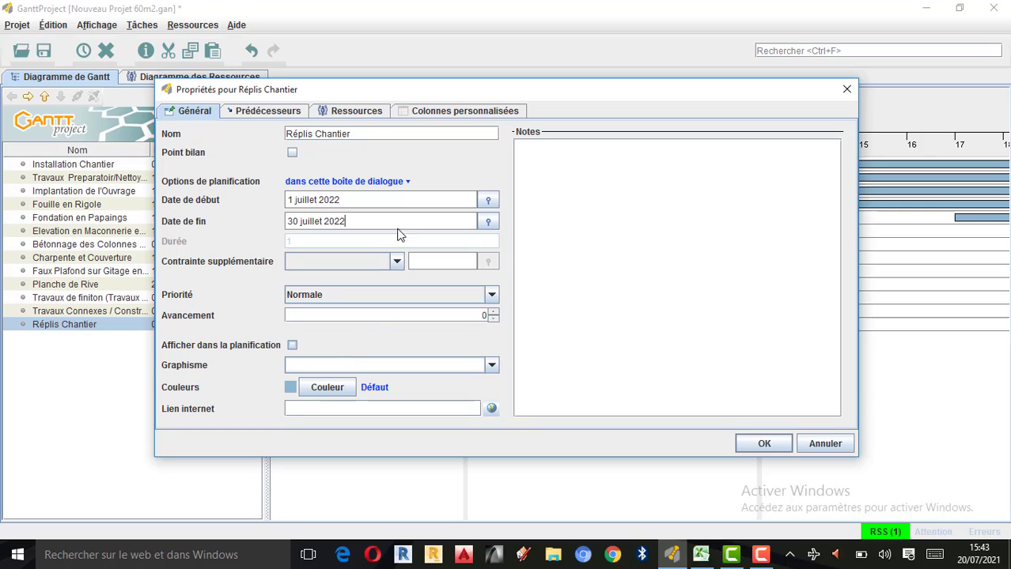
# Add Travaux Connexes as the predecessor of Réplis Chantier
pyautogui.click(265, 112)
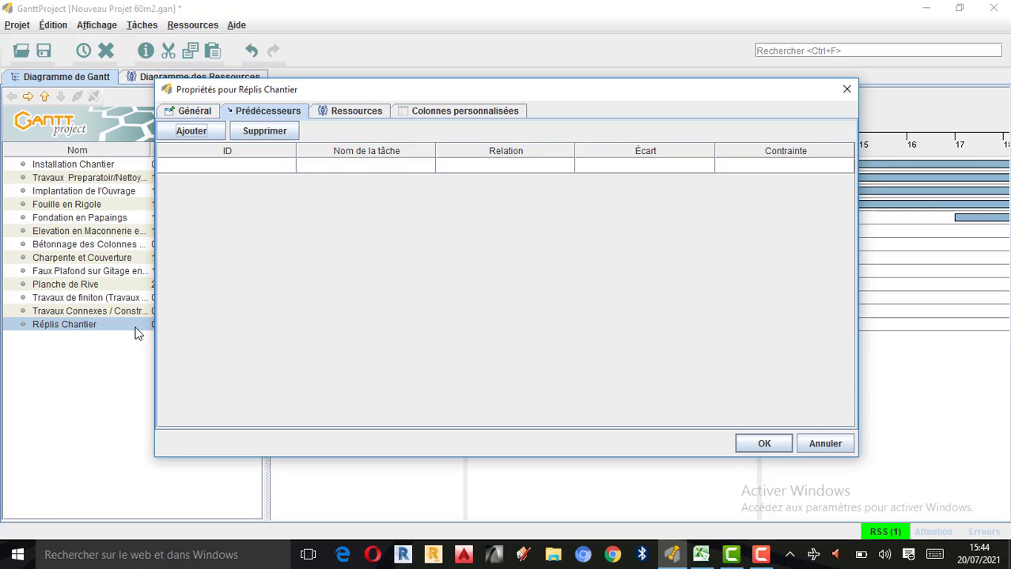
pyautogui.click(428, 165)
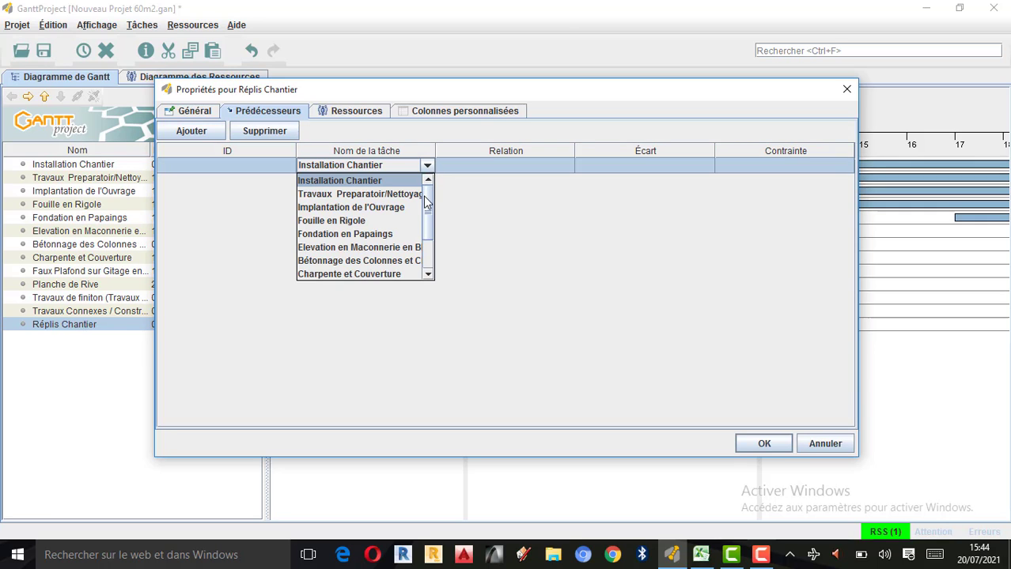
pyautogui.scroll(-4, 424, 221)
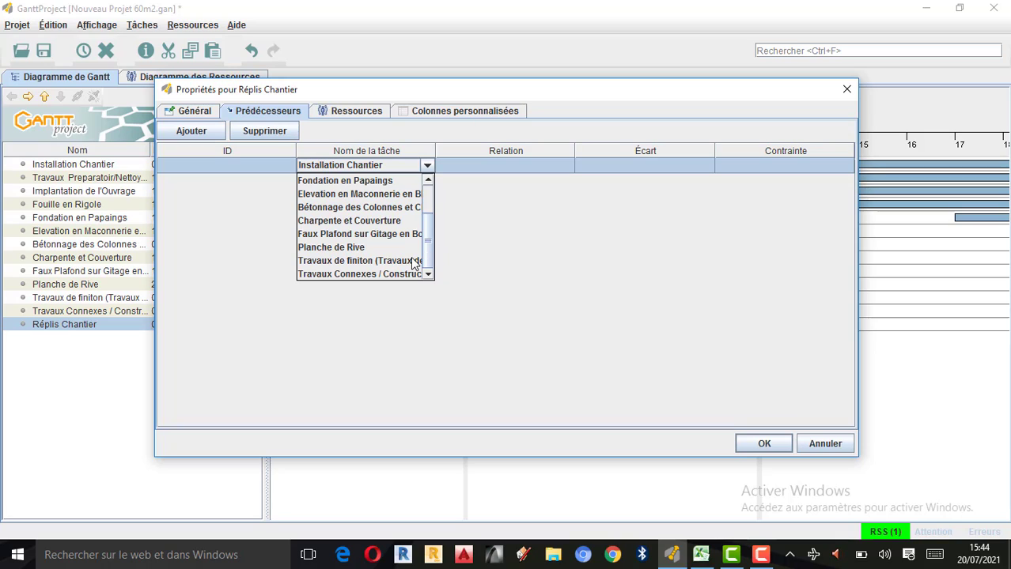
pyautogui.click(352, 273)
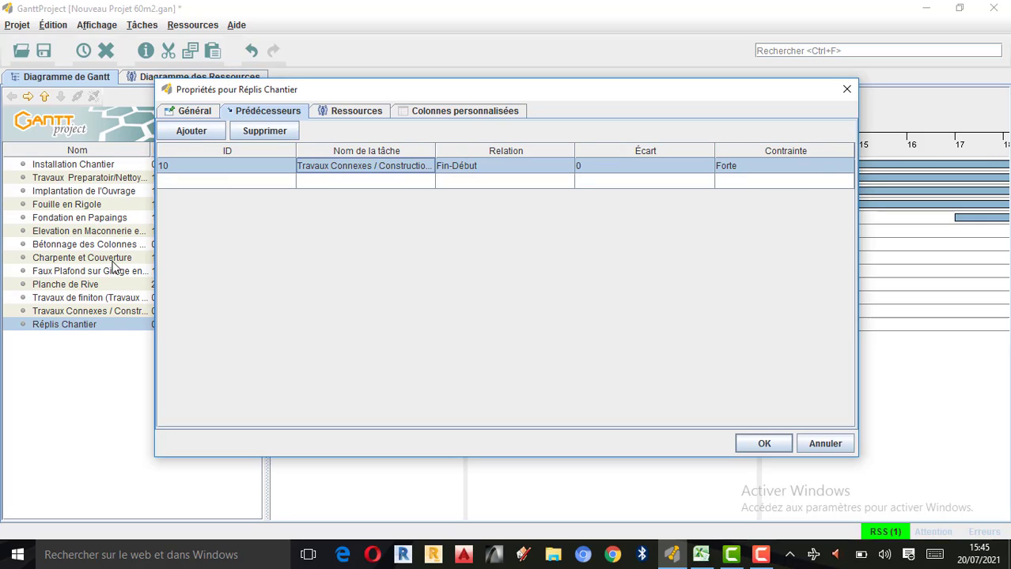
# Assign Ir. Principale chef du projet and Ir. Chef du chantier to Réplis Chantier and confirm its properties
pyautogui.click(354, 110)
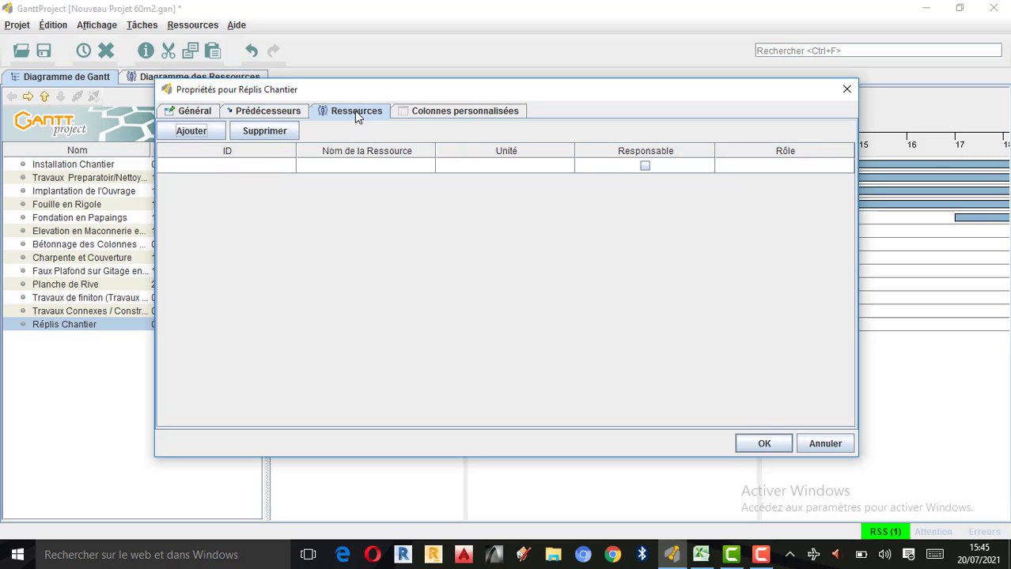
pyautogui.click(424, 166)
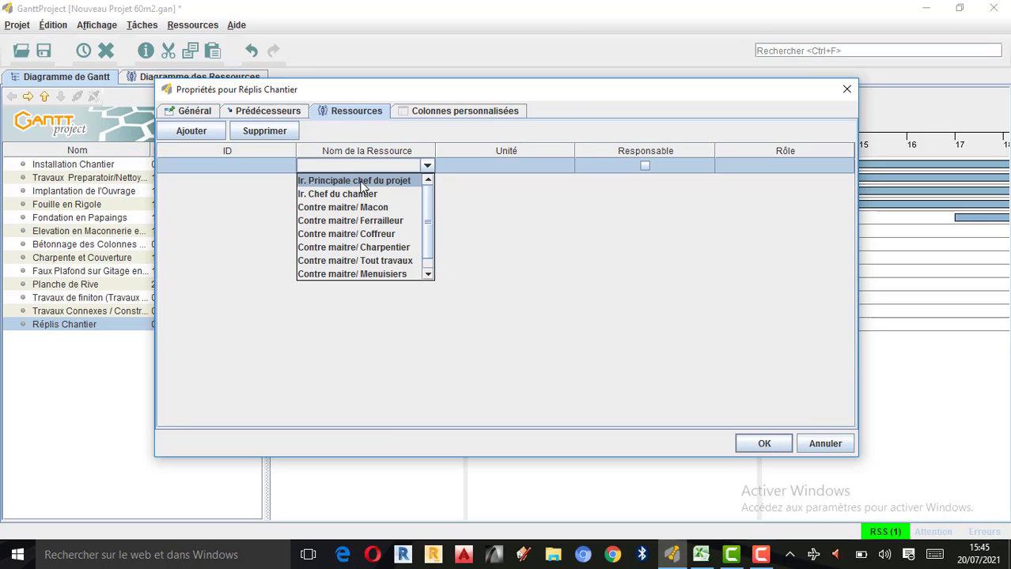
pyautogui.click(363, 185)
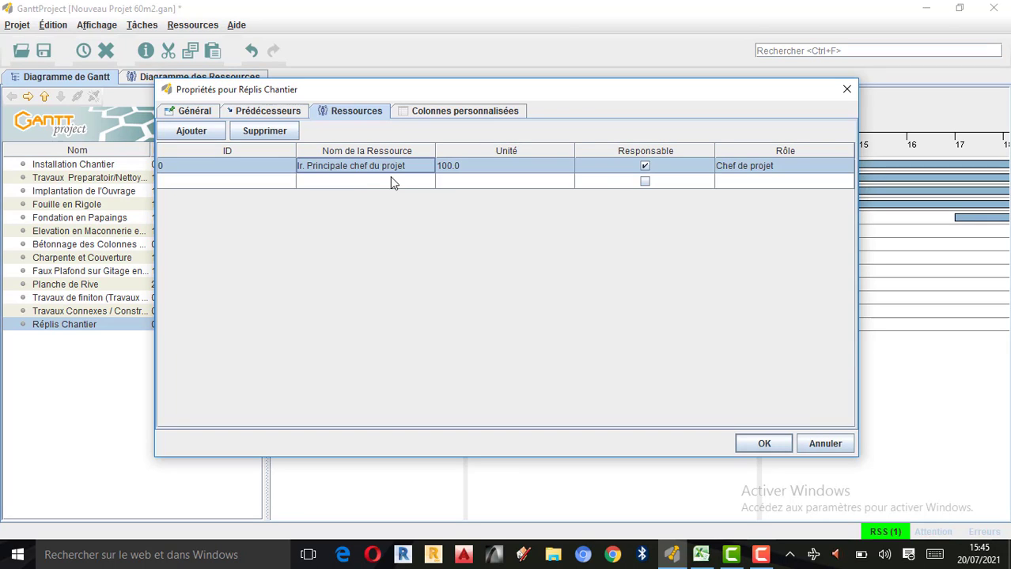
pyautogui.click(390, 181)
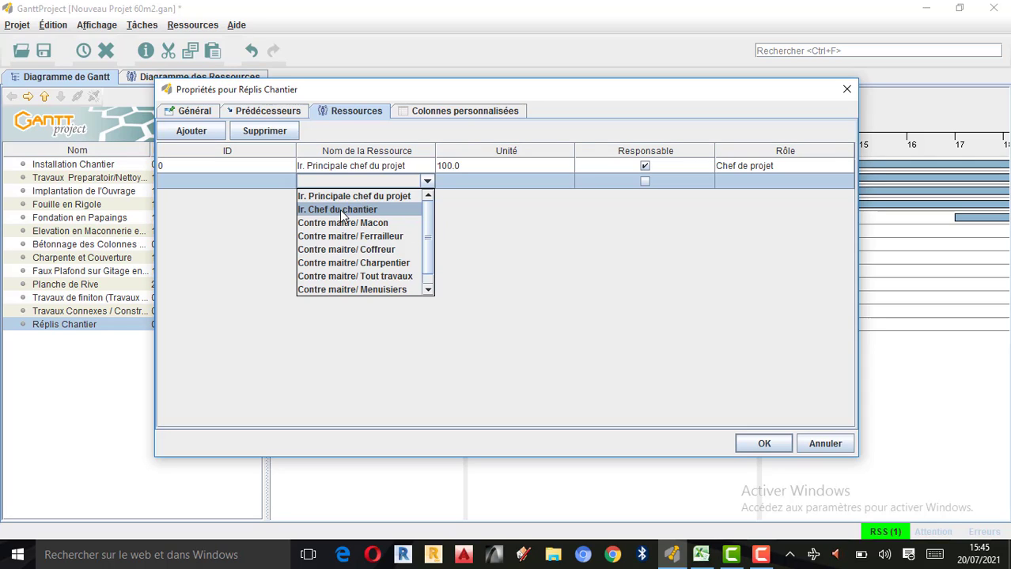
pyautogui.click(342, 211)
pyautogui.click(428, 196)
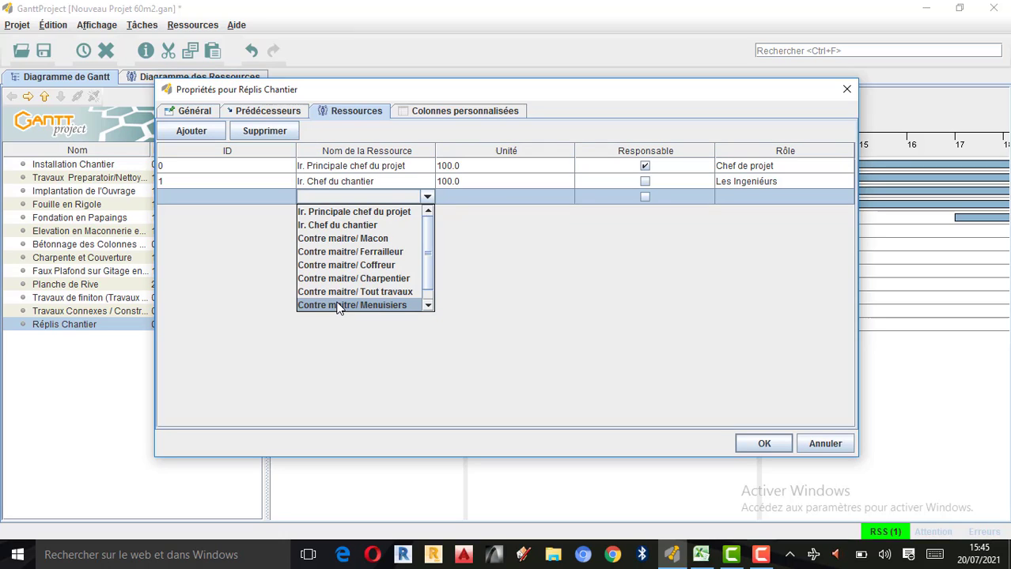
pyautogui.click(364, 165)
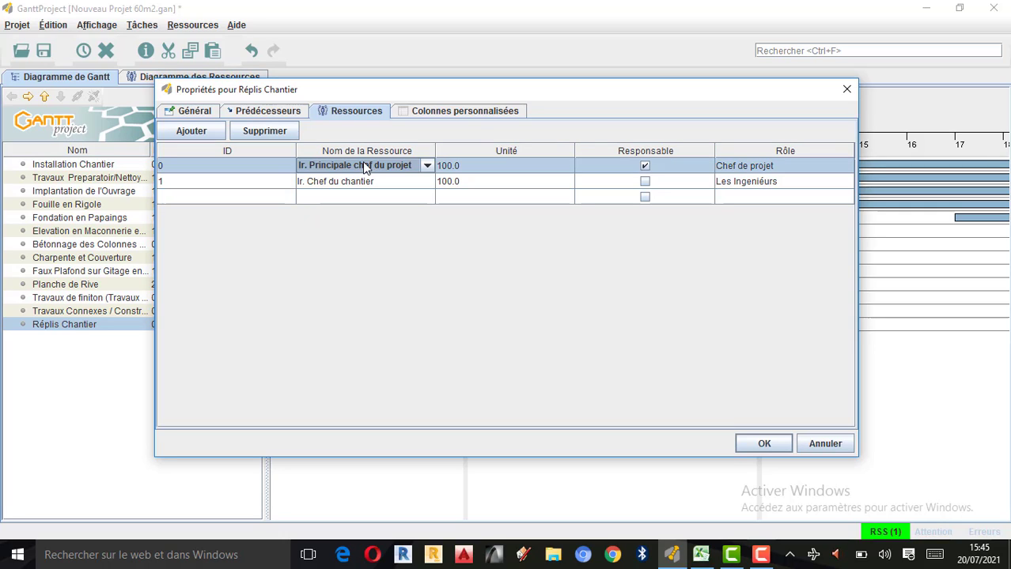
pyautogui.click(340, 183)
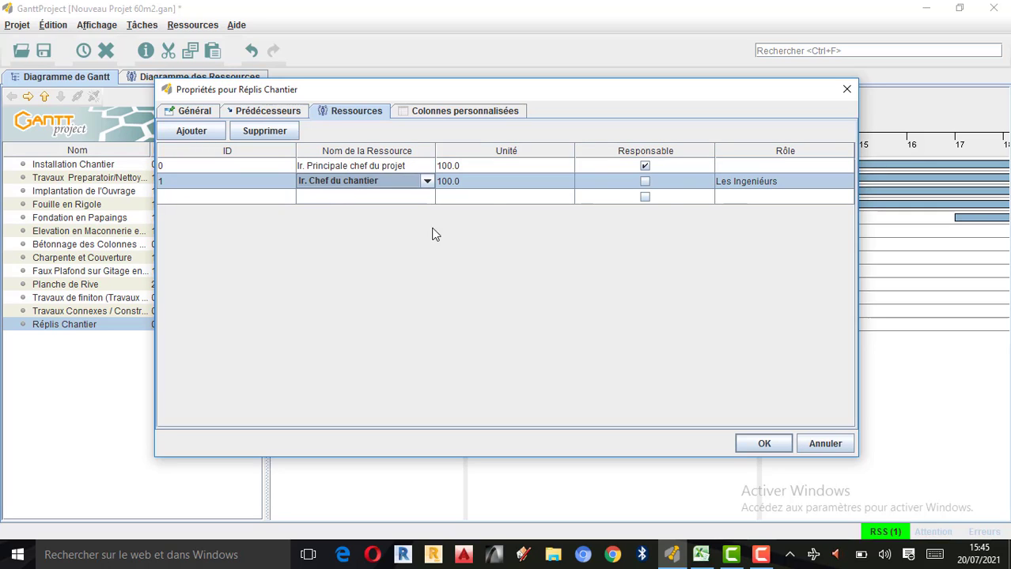
pyautogui.click(762, 444)
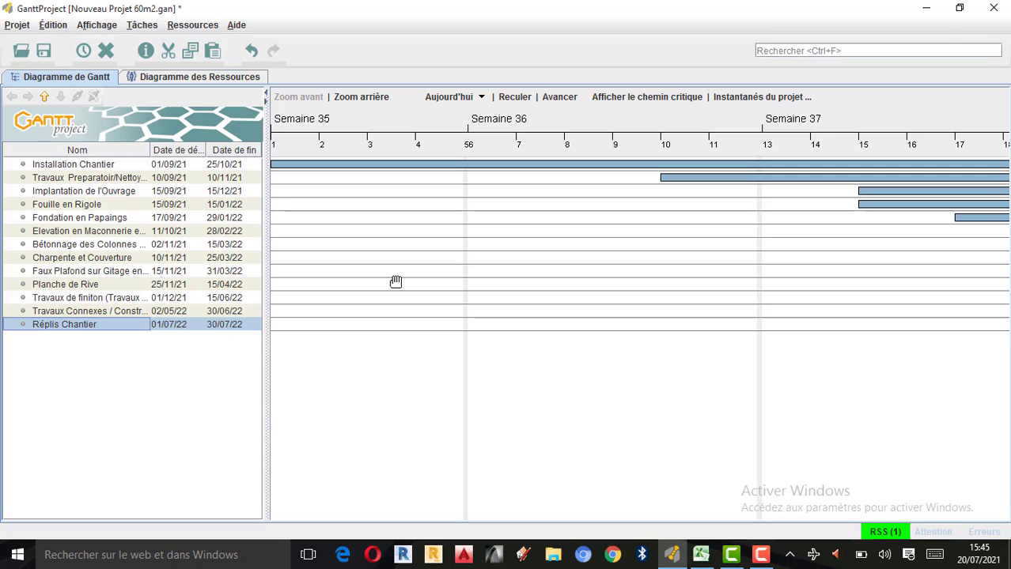
# Examine the task bars along the Gantt timeline from September 2021 to January 2022
pyautogui.click(310, 329)
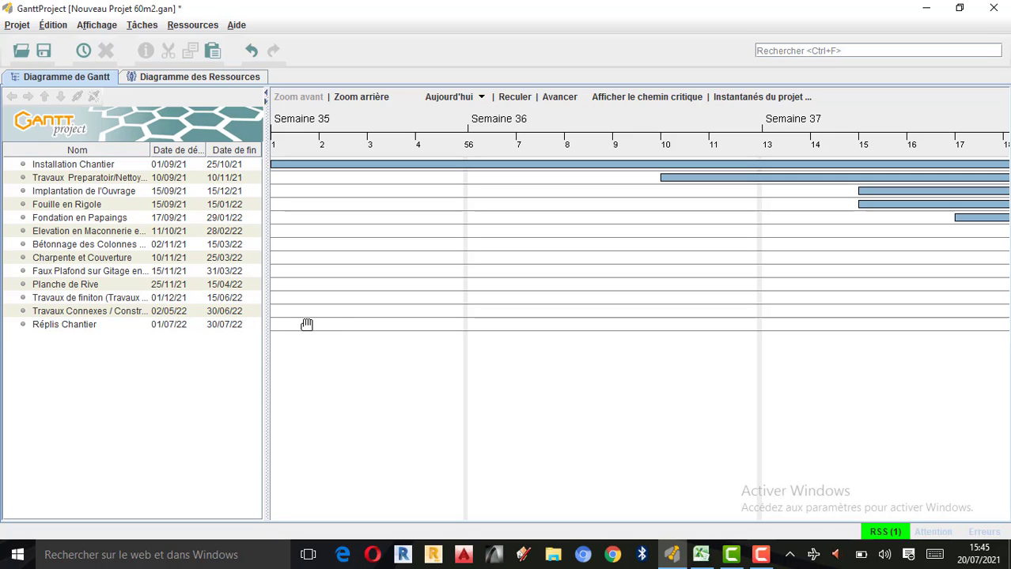
pyautogui.moveTo(332, 307); pyautogui.dragTo(506, 364)
pyautogui.moveTo(800, 360); pyautogui.dragTo(501, 340)
pyautogui.moveTo(740, 336); pyautogui.dragTo(150, 329)
pyautogui.moveTo(774, 319); pyautogui.dragTo(546, 329)
pyautogui.moveTo(882, 332); pyautogui.dragTo(540, 314)
pyautogui.moveTo(819, 316); pyautogui.dragTo(348, 313)
pyautogui.moveTo(907, 309); pyautogui.dragTo(608, 313)
pyautogui.moveTo(823, 314); pyautogui.dragTo(395, 320)
pyautogui.moveTo(853, 309); pyautogui.dragTo(630, 298)
# Undo the accidental rescheduling of Travaux de finiton in the Gantt chart
pyautogui.moveTo(841, 284); pyautogui.dragTo(759, 297)
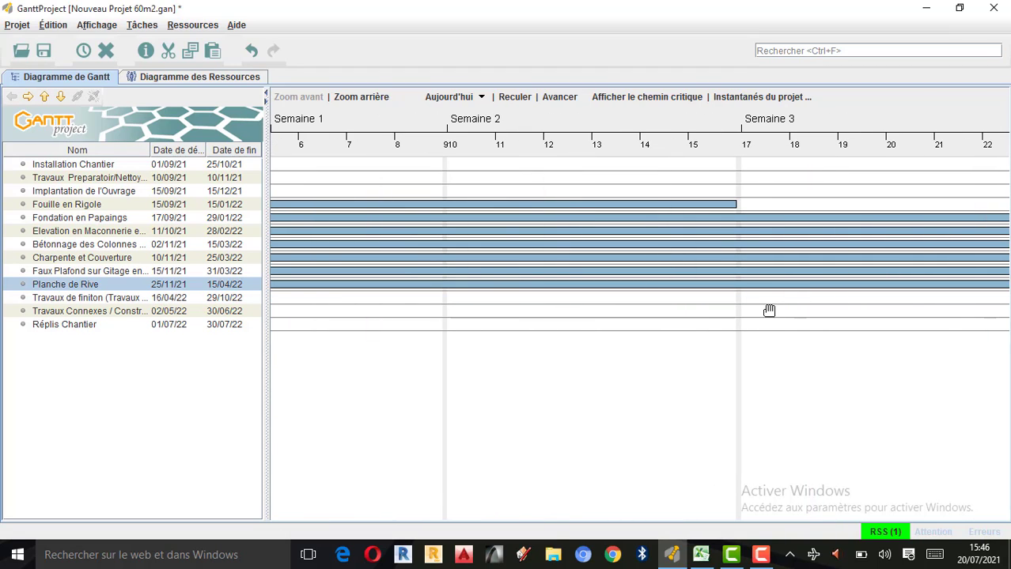
pyautogui.hotkey('ctrl', 'z')
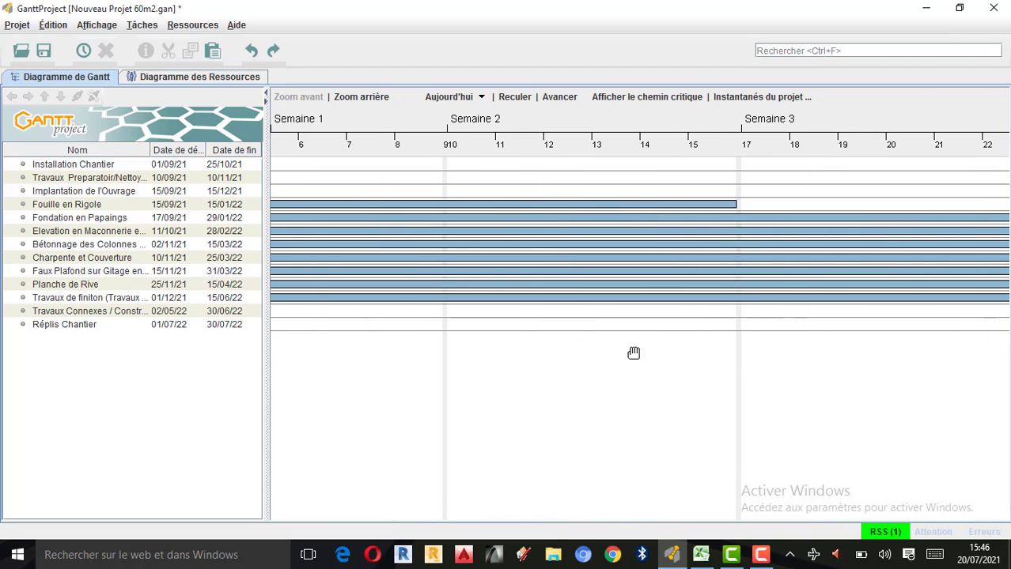
# Examine the remaining Gantt timeline up to July 2022, including the transition from Travaux Connexes to Réplis Chantier
pyautogui.moveTo(634, 352); pyautogui.dragTo(768, 371)
pyautogui.moveTo(550, 357); pyautogui.dragTo(744, 351)
pyautogui.moveTo(936, 356); pyautogui.dragTo(430, 396)
pyautogui.moveTo(944, 369); pyautogui.dragTo(320, 384)
pyautogui.moveTo(872, 375); pyautogui.dragTo(284, 365)
pyautogui.moveTo(941, 336); pyautogui.dragTo(293, 346)
pyautogui.moveTo(942, 328); pyautogui.dragTo(601, 330)
pyautogui.moveTo(897, 338); pyautogui.dragTo(358, 325)
pyautogui.moveTo(937, 340); pyautogui.dragTo(593, 344)
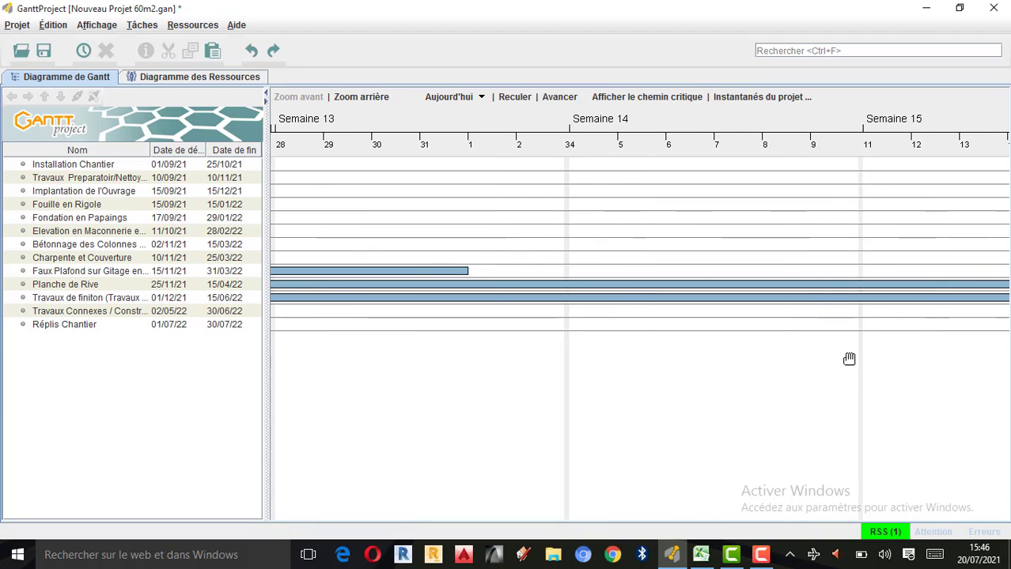
pyautogui.moveTo(878, 354); pyautogui.dragTo(655, 355)
pyautogui.moveTo(895, 357); pyautogui.dragTo(419, 345)
pyautogui.moveTo(933, 326); pyautogui.dragTo(677, 318)
pyautogui.click(795, 312)
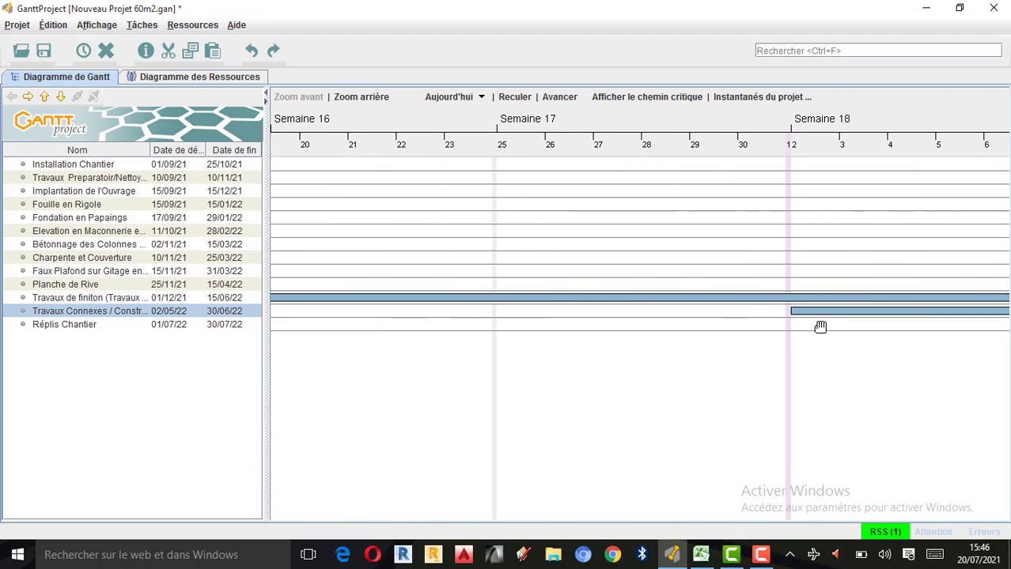
pyautogui.moveTo(814, 318); pyautogui.dragTo(542, 347)
pyautogui.moveTo(823, 332); pyautogui.dragTo(605, 336)
pyautogui.moveTo(882, 325); pyautogui.dragTo(635, 315)
pyautogui.moveTo(810, 246); pyautogui.dragTo(569, 317)
pyautogui.moveTo(865, 397); pyautogui.dragTo(617, 401)
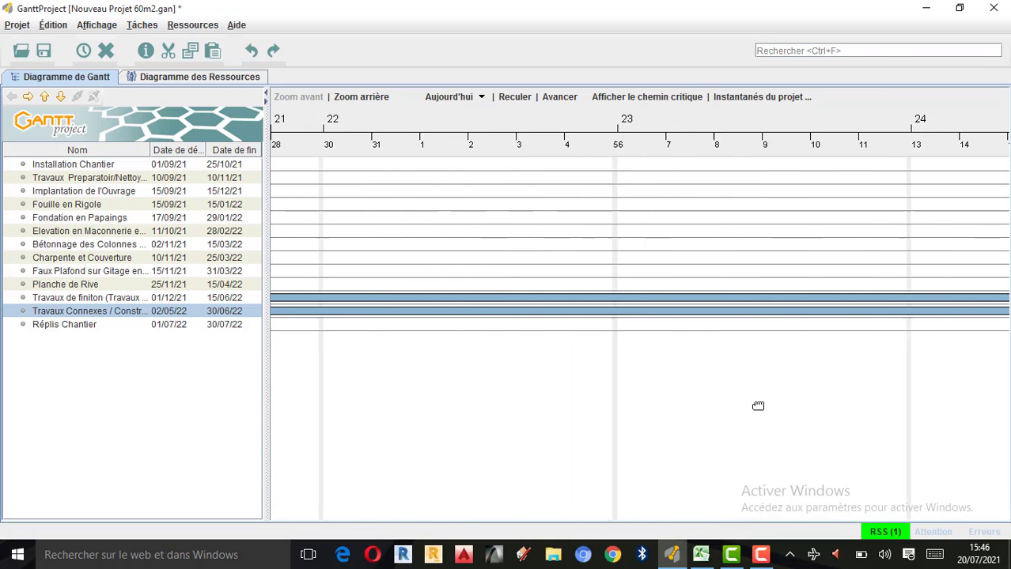
pyautogui.moveTo(758, 405); pyautogui.dragTo(606, 403)
pyautogui.moveTo(886, 400); pyautogui.dragTo(609, 388)
pyautogui.moveTo(866, 359); pyautogui.dragTo(638, 380)
pyautogui.moveTo(705, 348); pyautogui.dragTo(556, 337)
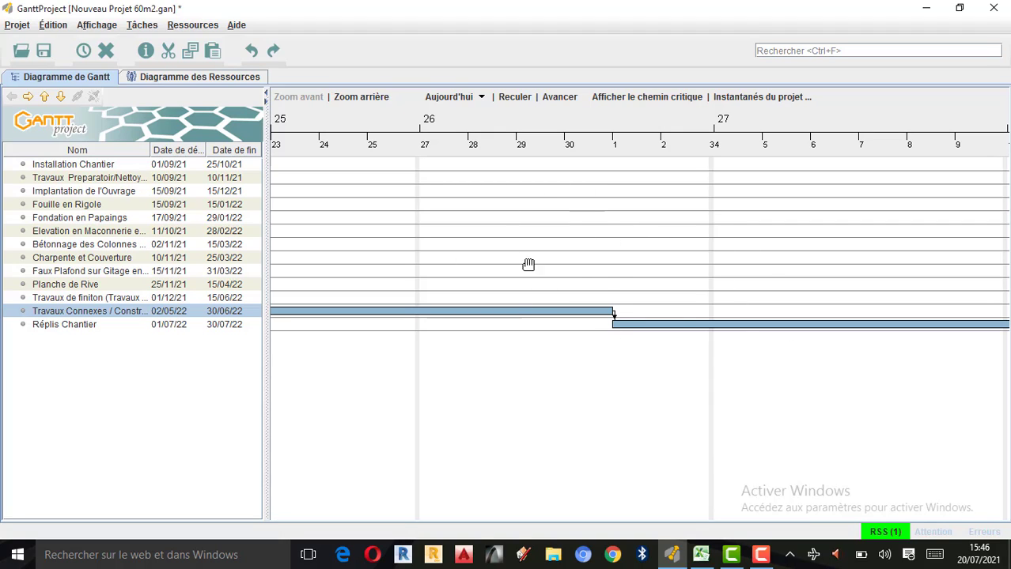
pyautogui.moveTo(639, 426); pyautogui.dragTo(872, 417)
pyautogui.moveTo(522, 396); pyautogui.dragTo(872, 386)
pyautogui.moveTo(342, 372); pyautogui.dragTo(727, 380)
pyautogui.moveTo(352, 348); pyautogui.dragTo(587, 356)
pyautogui.moveTo(474, 313); pyautogui.dragTo(573, 334)
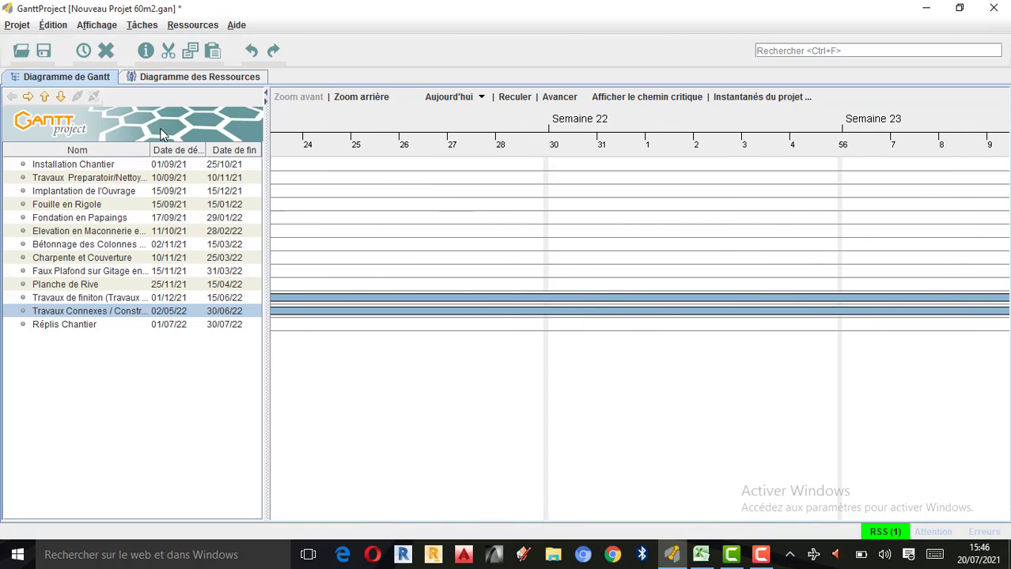
# Open the resource diagram and examine each resource's workload along the January 2022 timeline
pyautogui.click(162, 80)
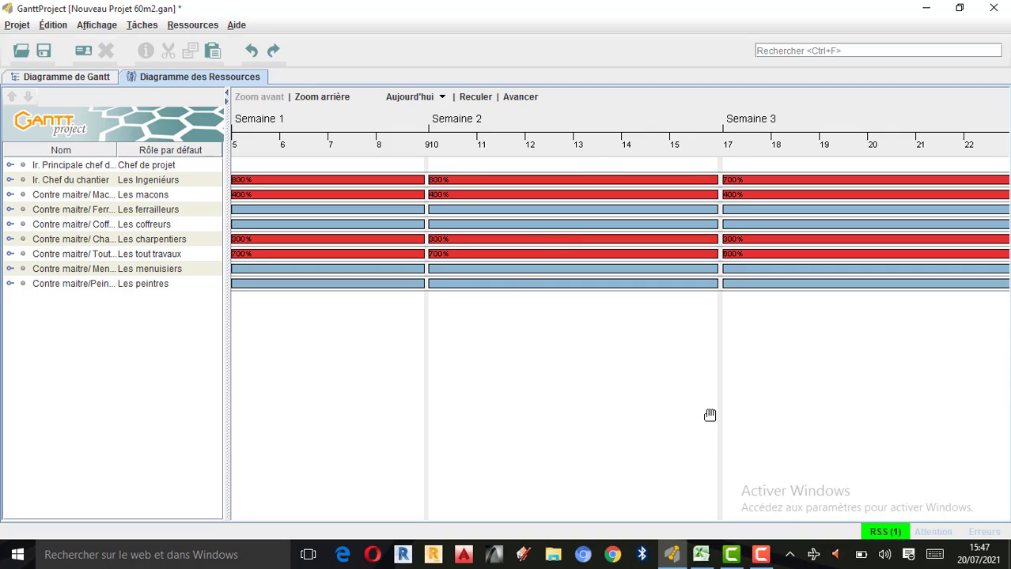
pyautogui.moveTo(553, 399); pyautogui.dragTo(720, 417)
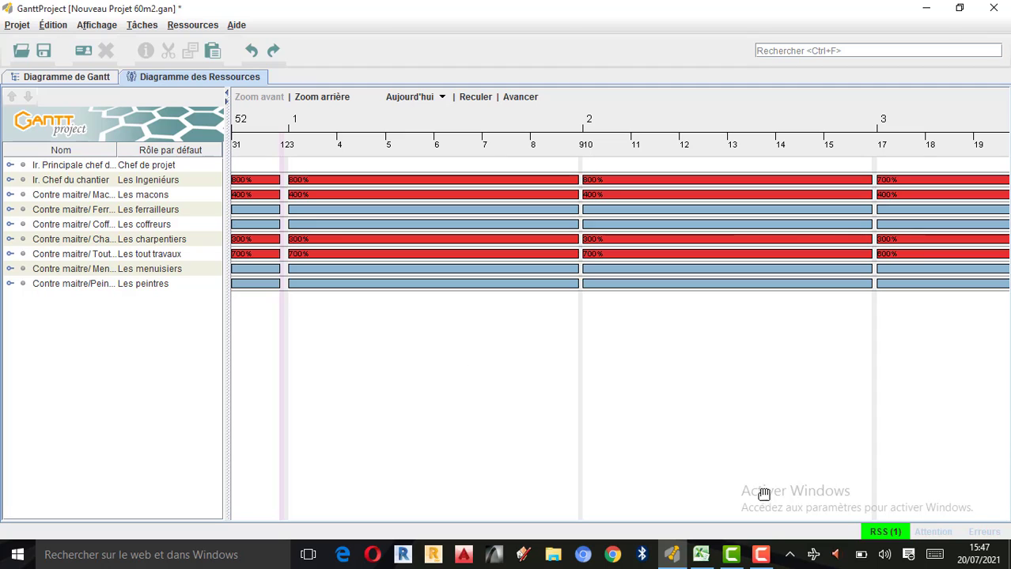
pyautogui.click(761, 554)
pyautogui.click(978, 485)
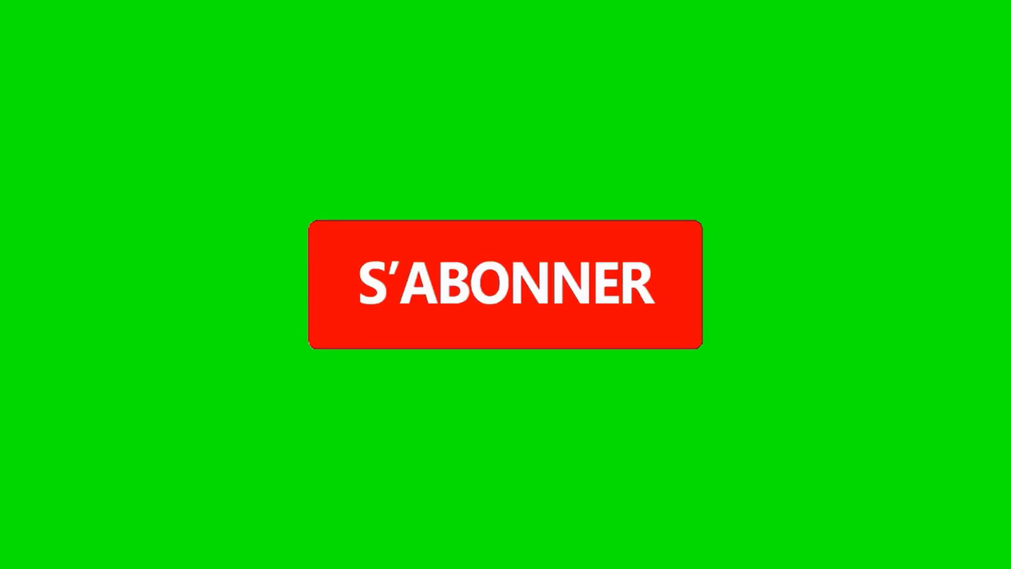